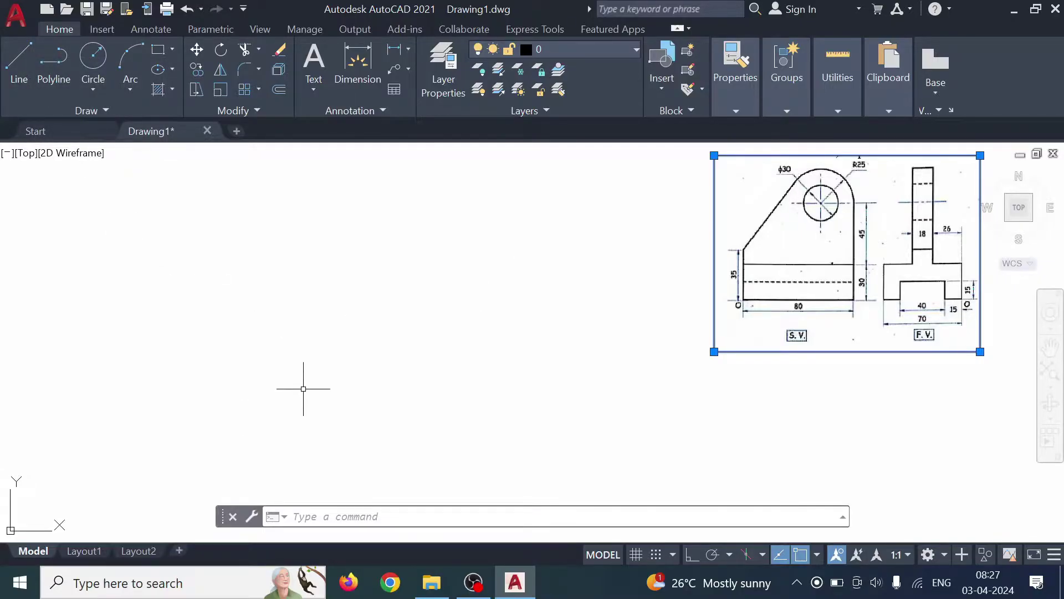
Check the drawing units and accept decimal lengths with millimeters as the insertion scale.
click(407, 516)
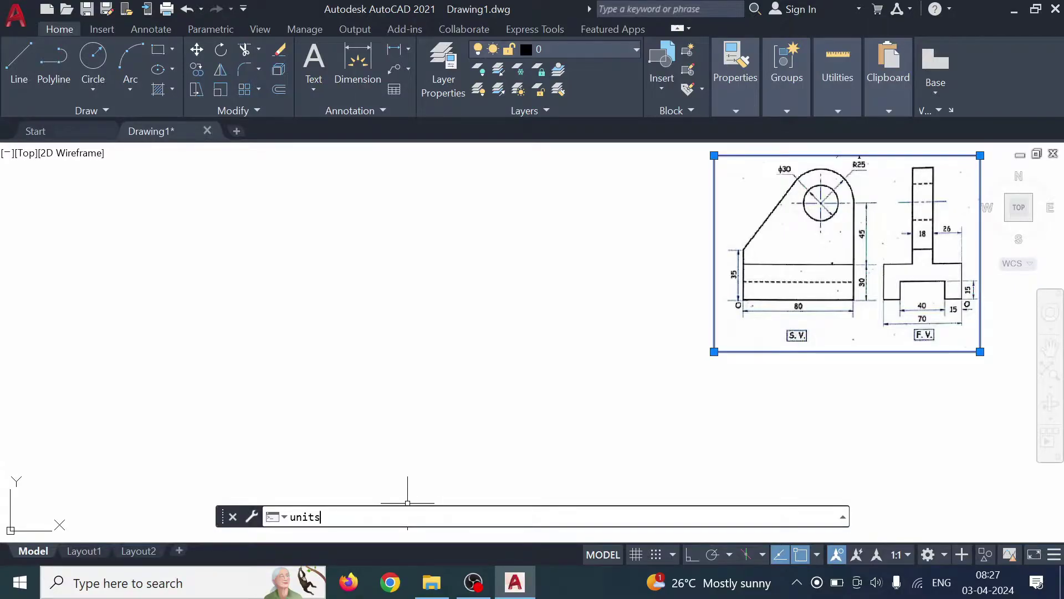
text(units)
key(Return)
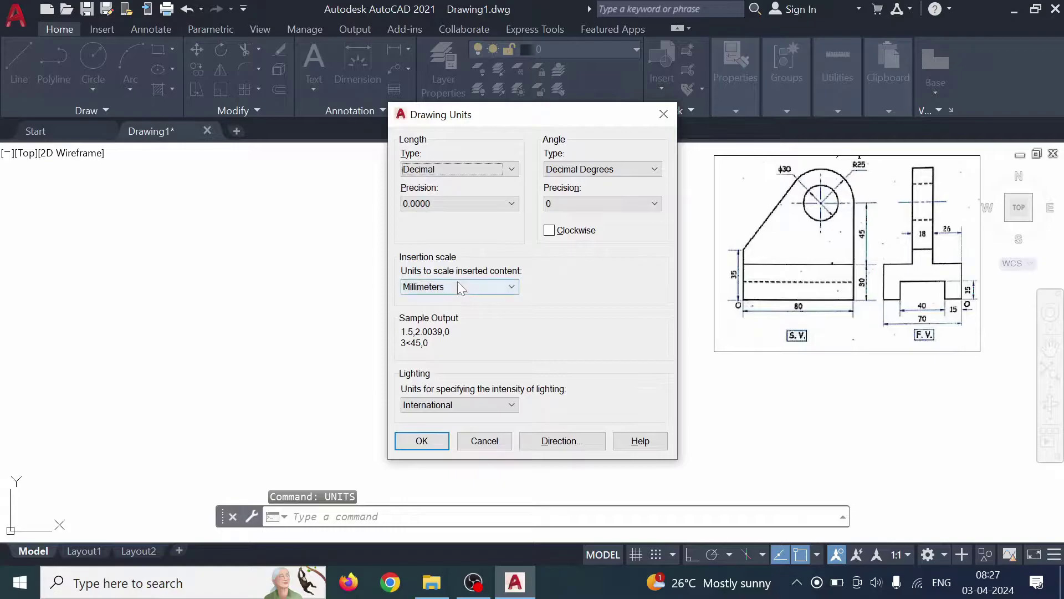
click(430, 446)
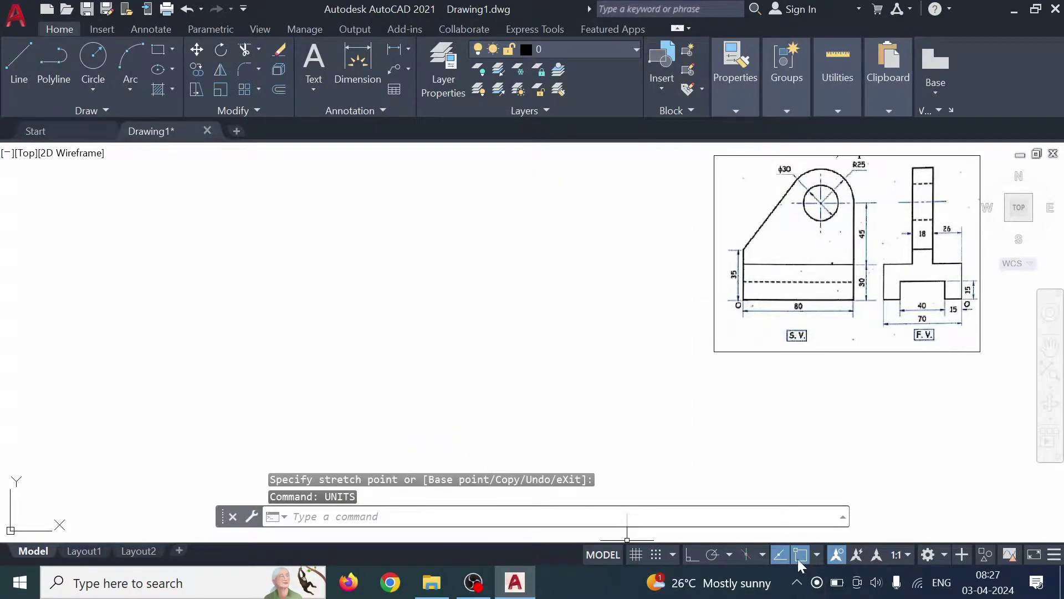
Turn on isometric drafting with isoplane Left as the active plane.
click(745, 554)
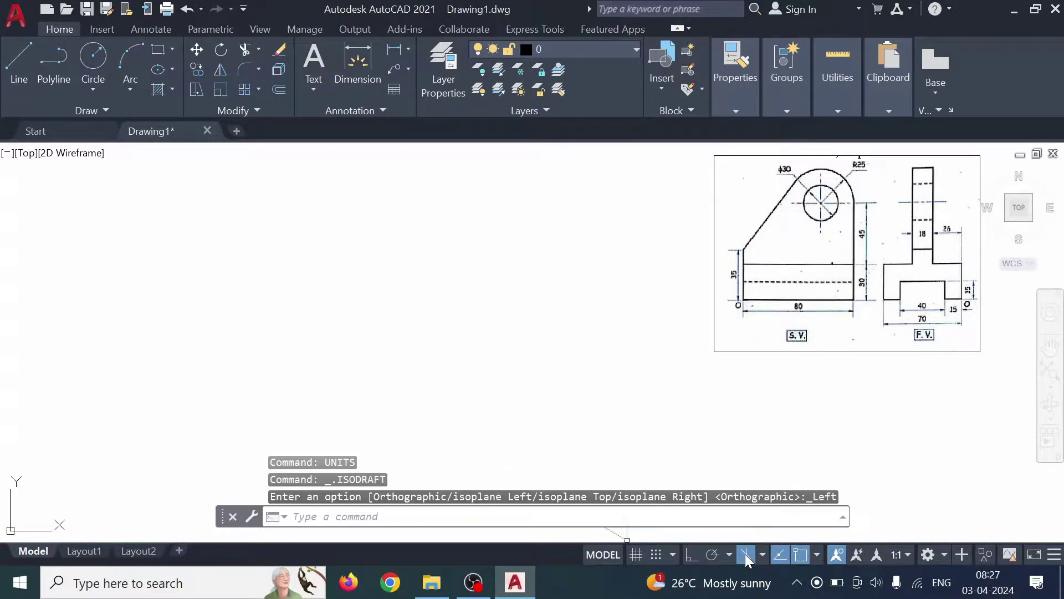
click(764, 555)
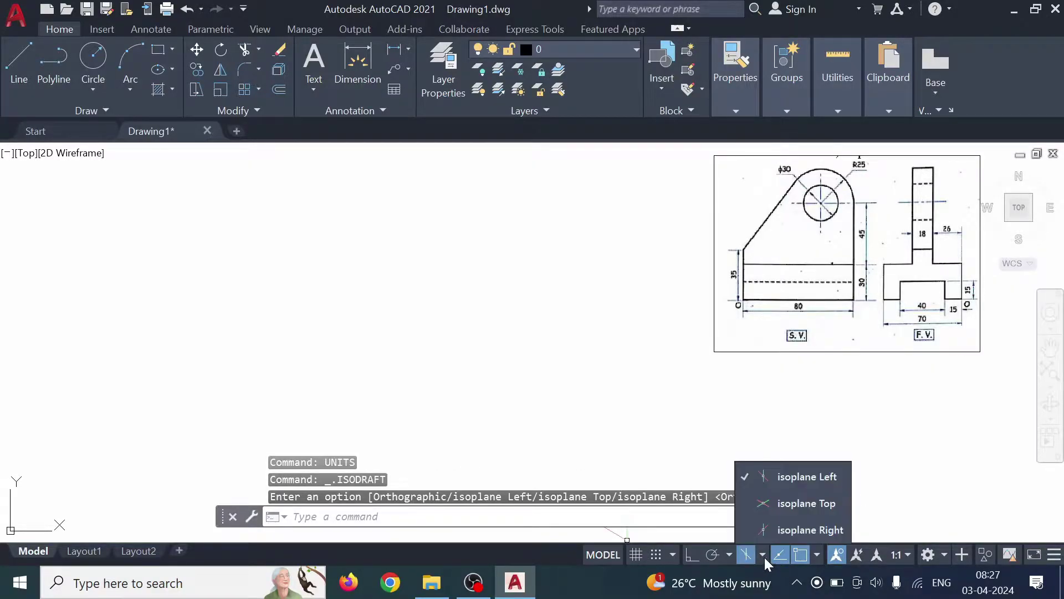
click(788, 485)
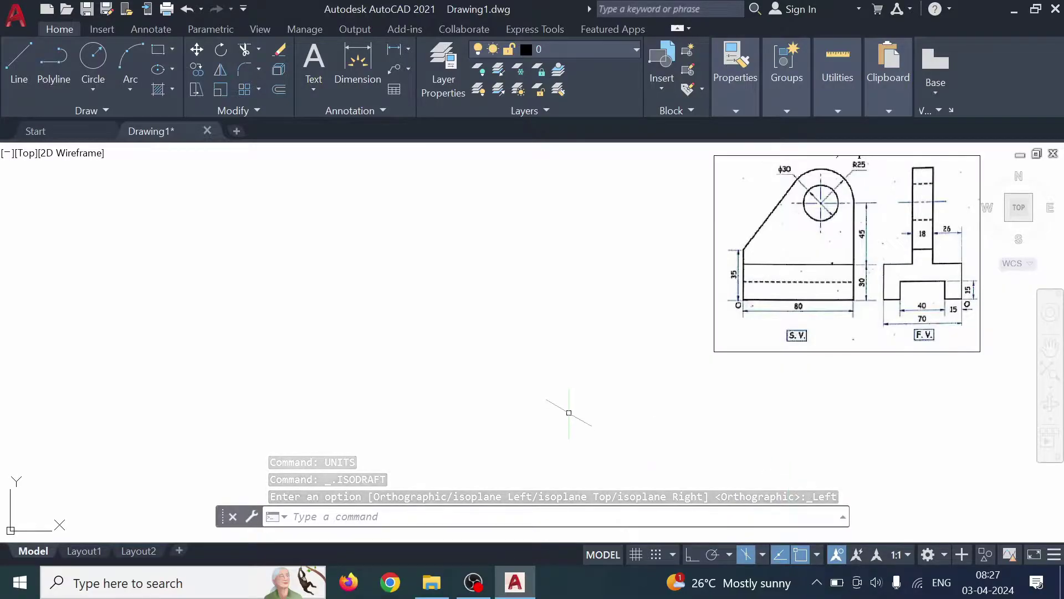
click(12, 57)
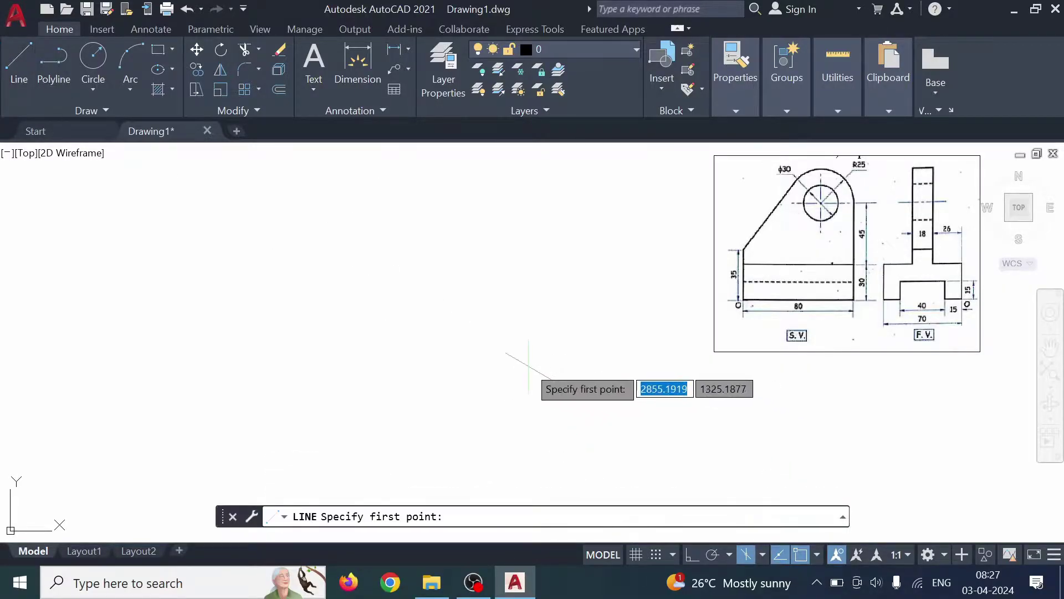
click(529, 365)
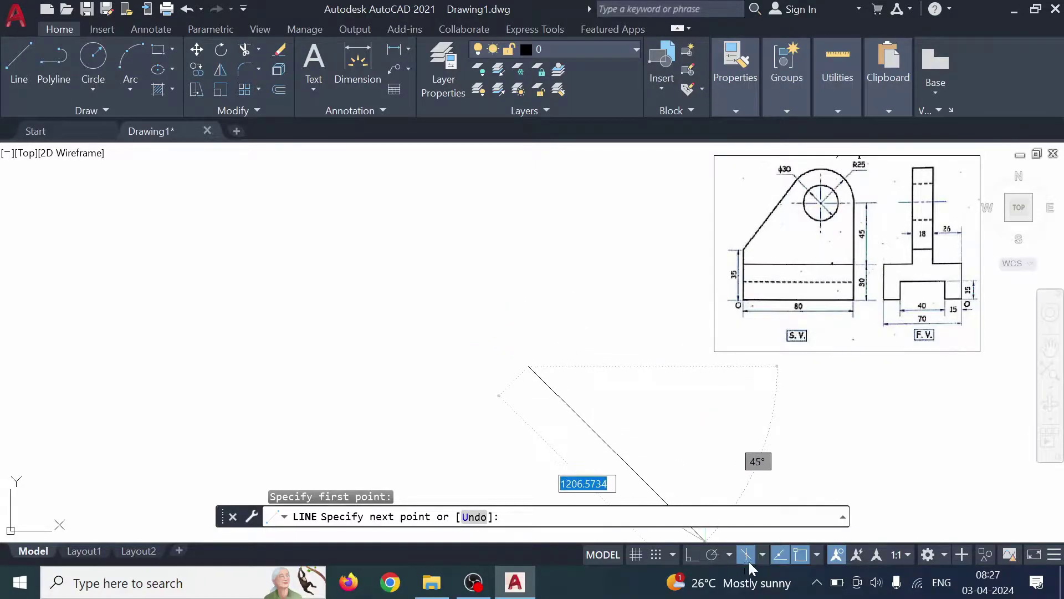
click(763, 553)
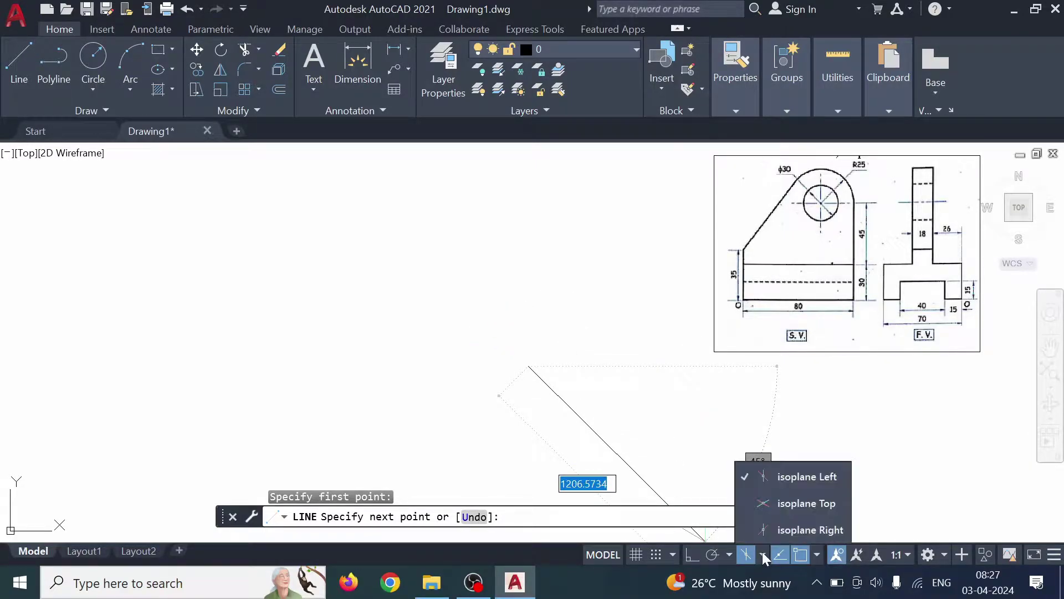
click(781, 504)
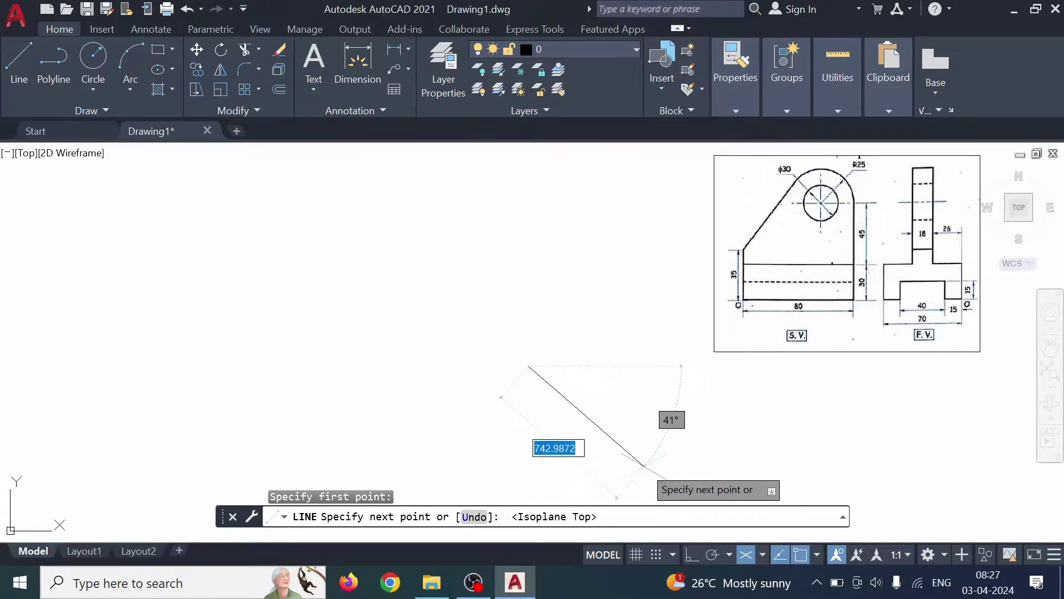
click(765, 552)
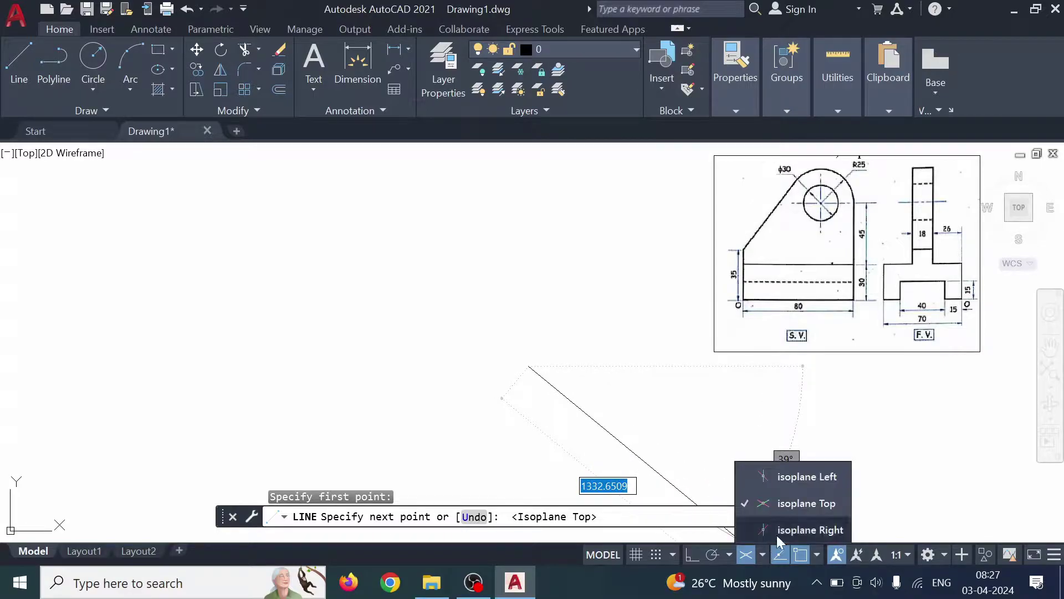
click(776, 532)
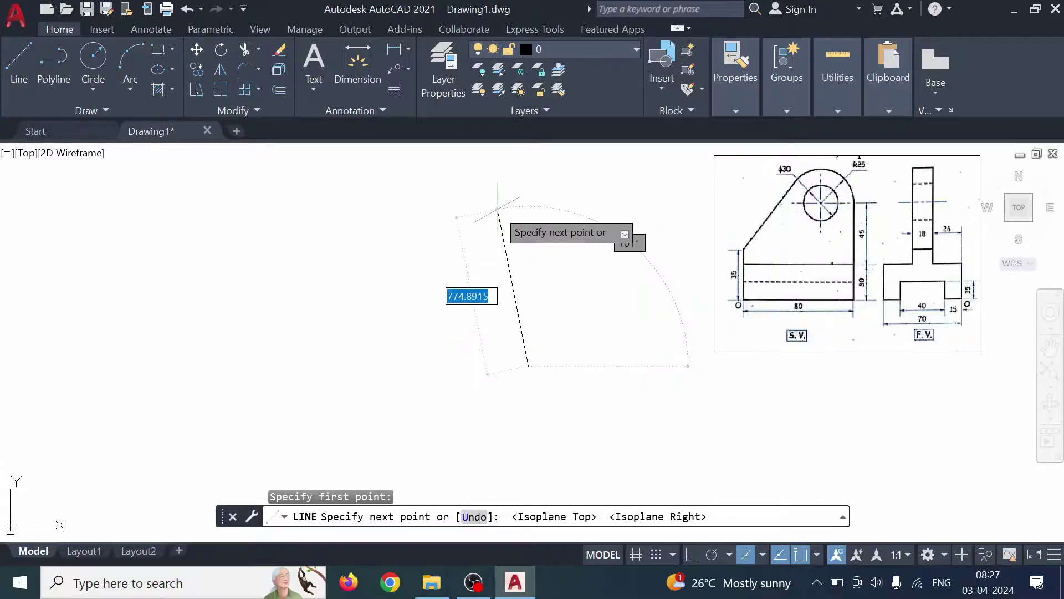
key(Escape)
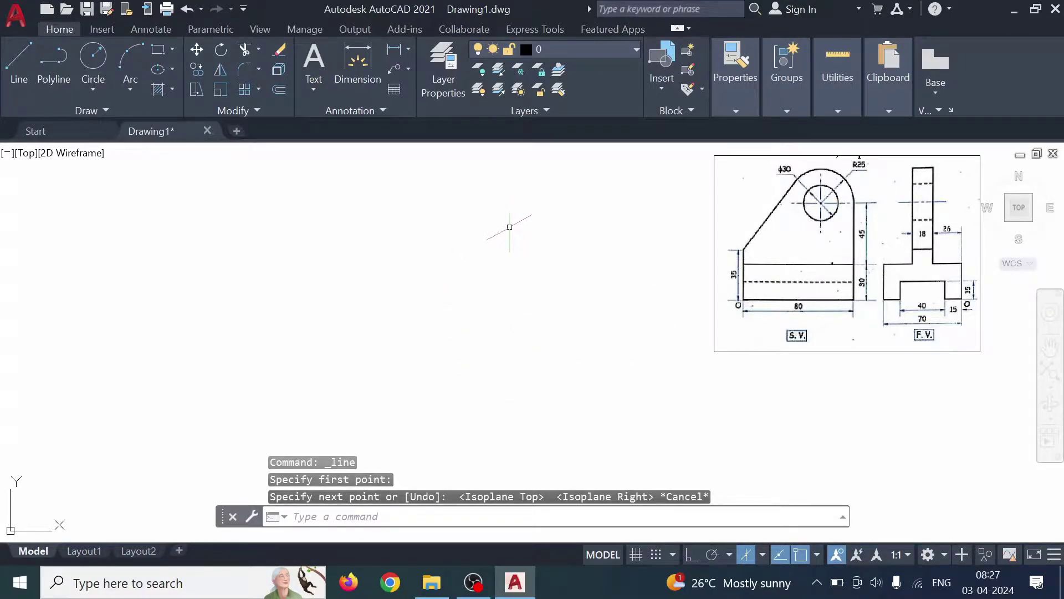
Turn on ortho mode and set the isometric drafting plane to isoplane Left.
click(696, 555)
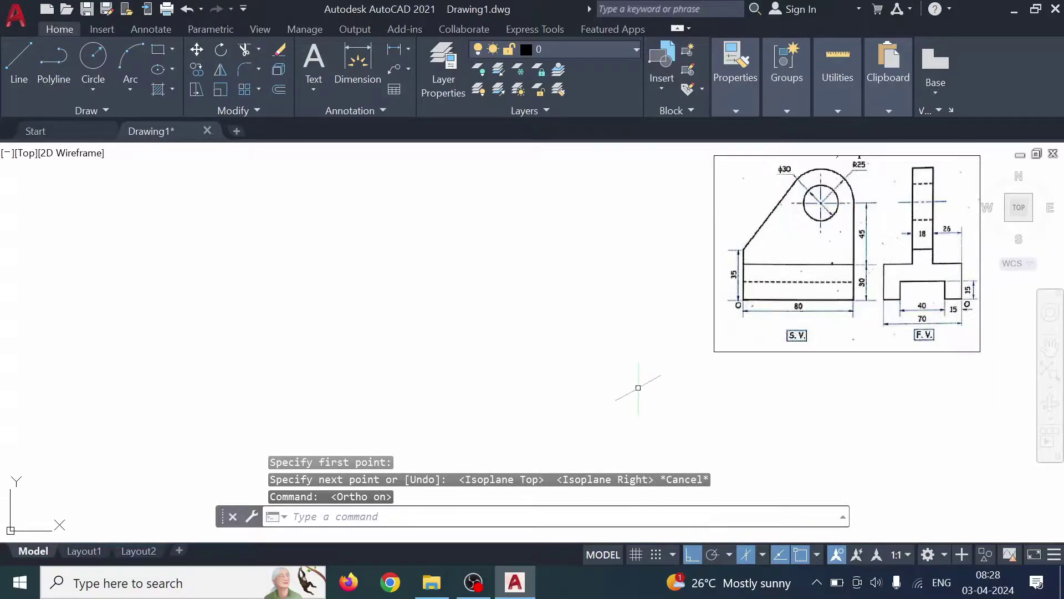
click(748, 556)
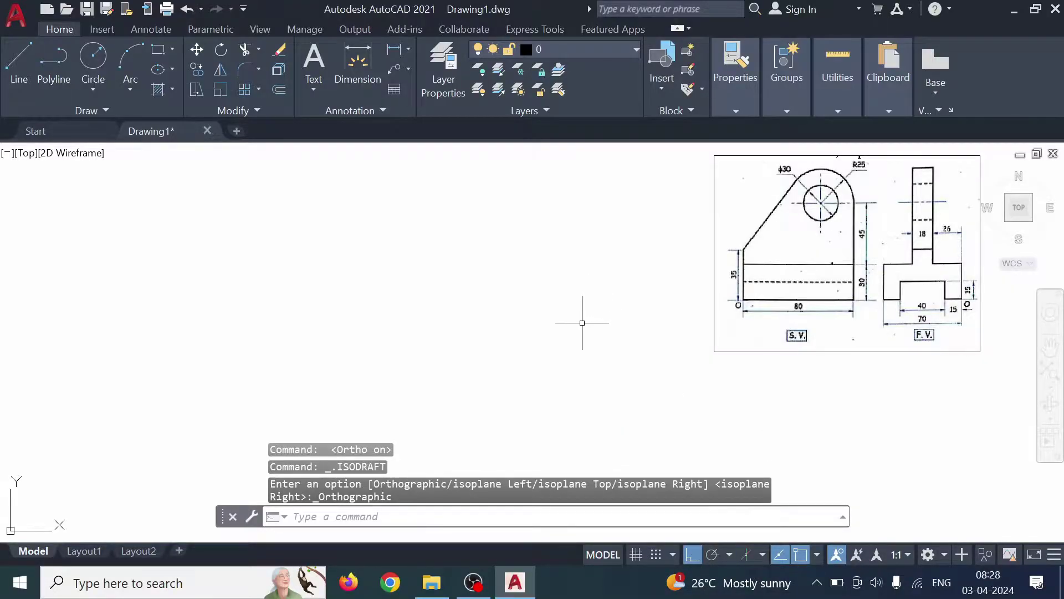
click(745, 553)
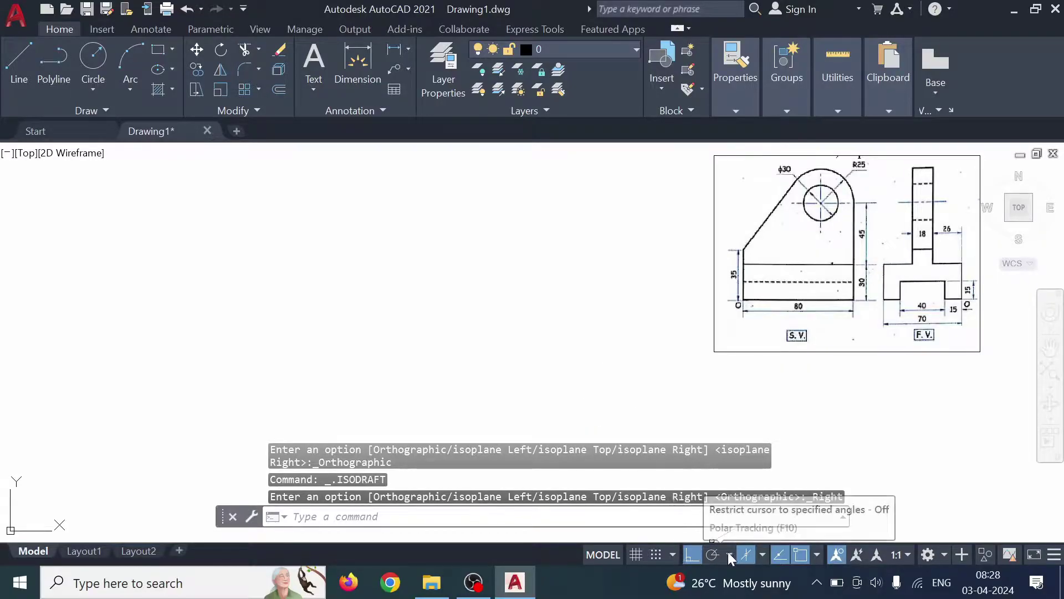
click(763, 551)
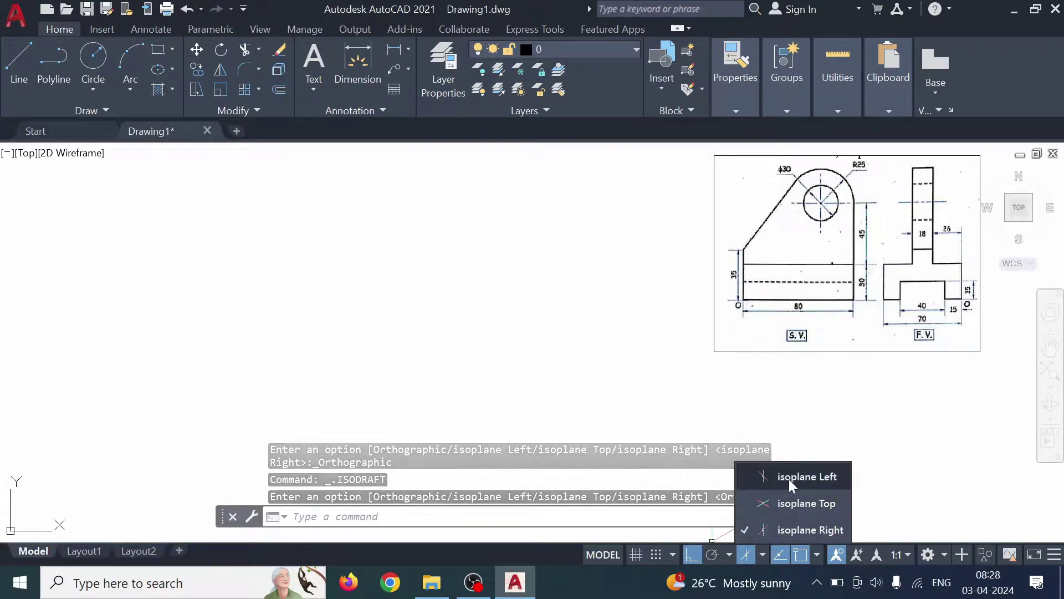
key(F5)
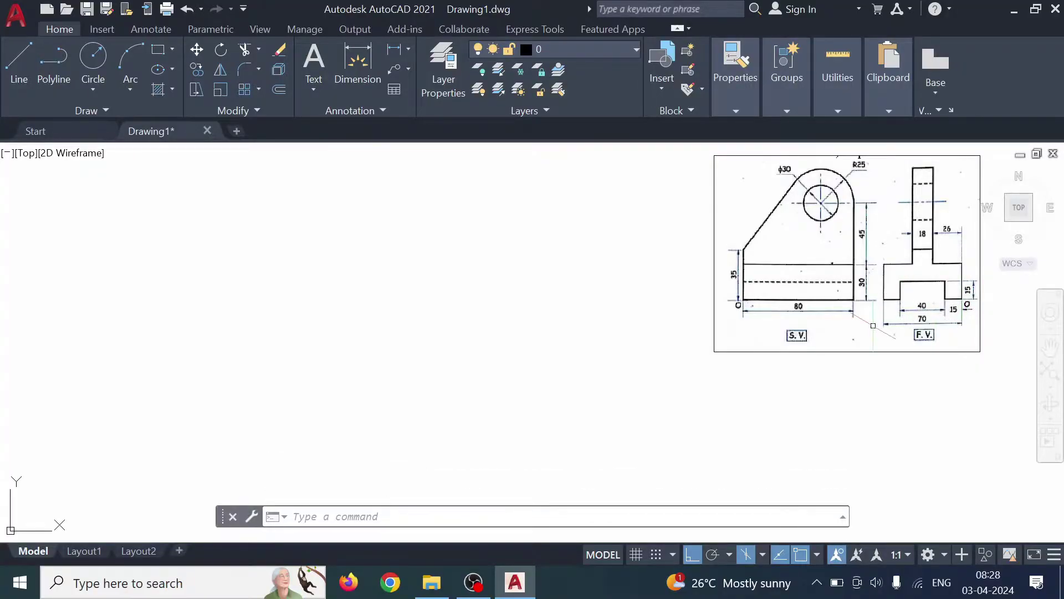
Draw a 70 mm line along the 150° isometric axis below the reference image as the front face's base edge.
click(19, 69)
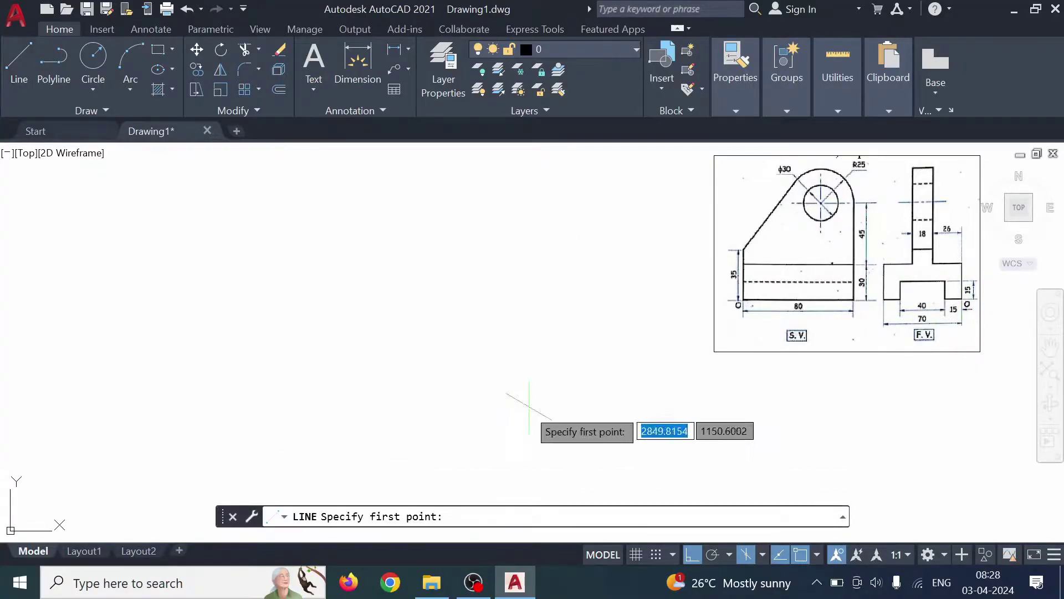
click(348, 458)
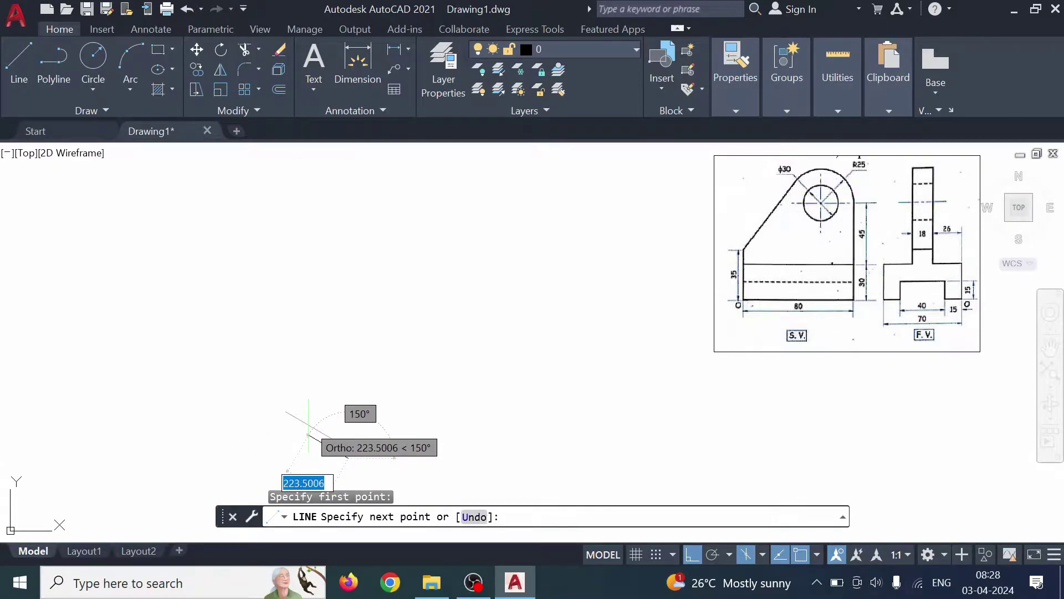
text(70)
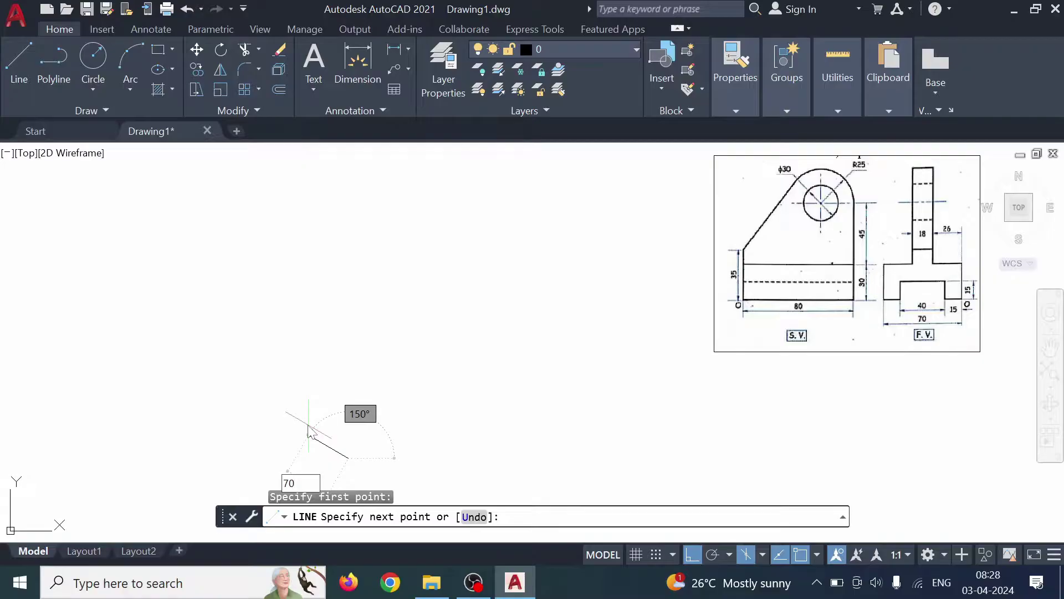
key(Return)
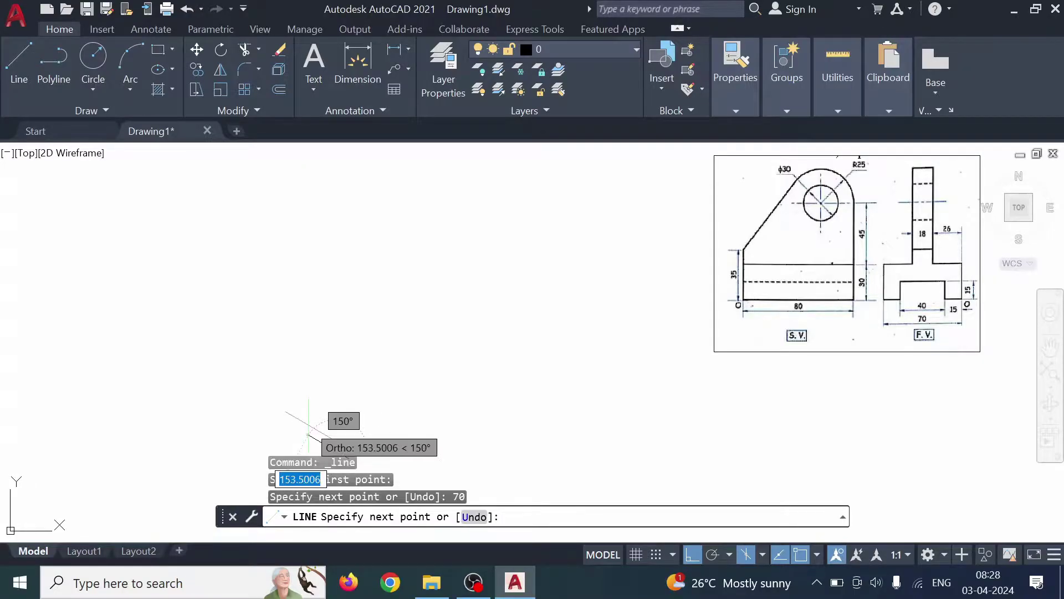
key(Escape)
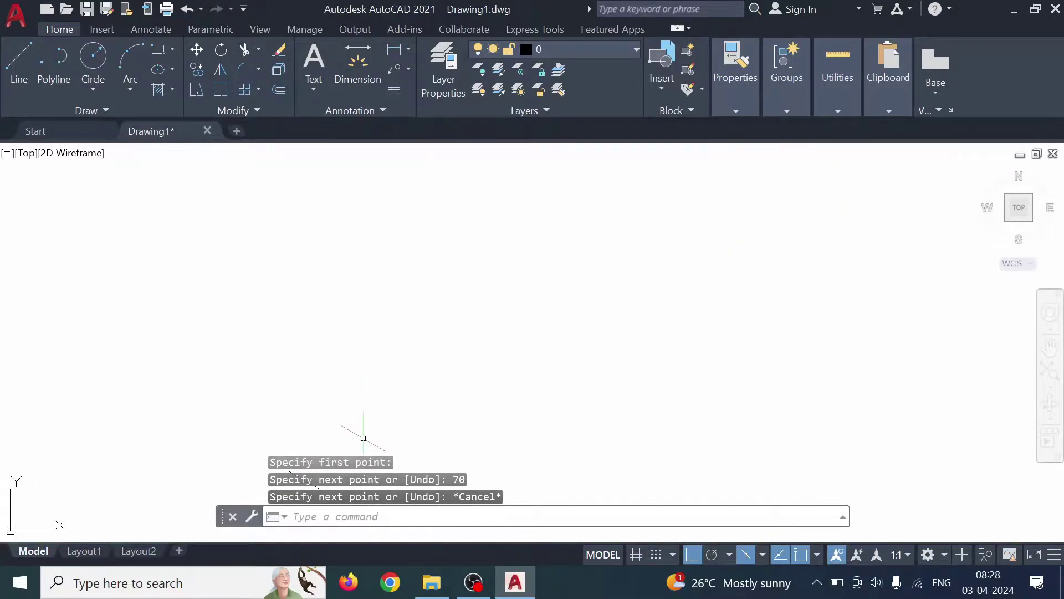
Move the reference image with the side and front views close to the 70 mm line.
middle_drag(395, 441, 434, 375)
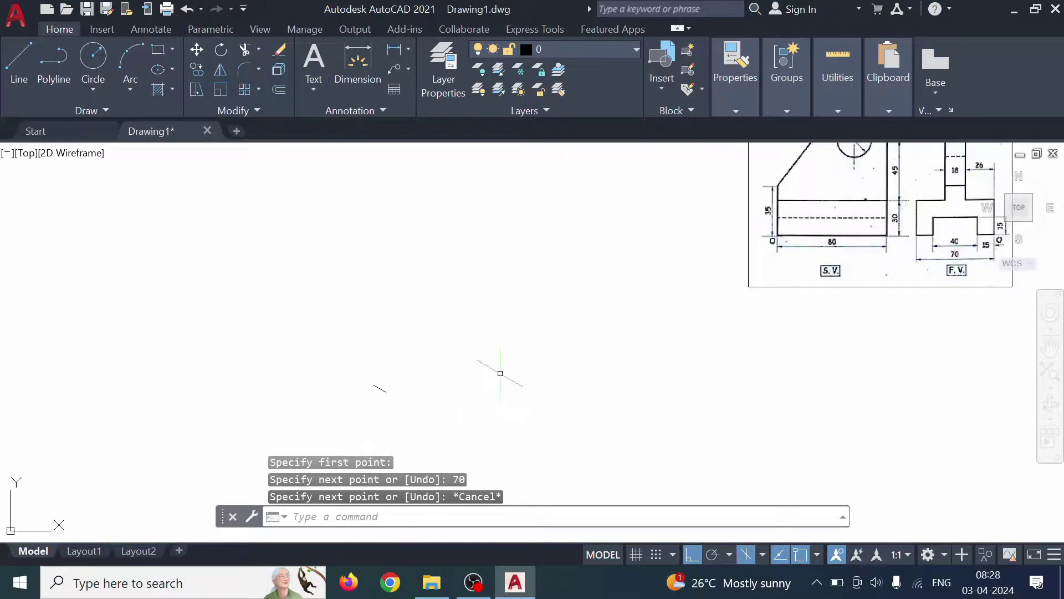
middle_drag(625, 352, 451, 416)
click(673, 311)
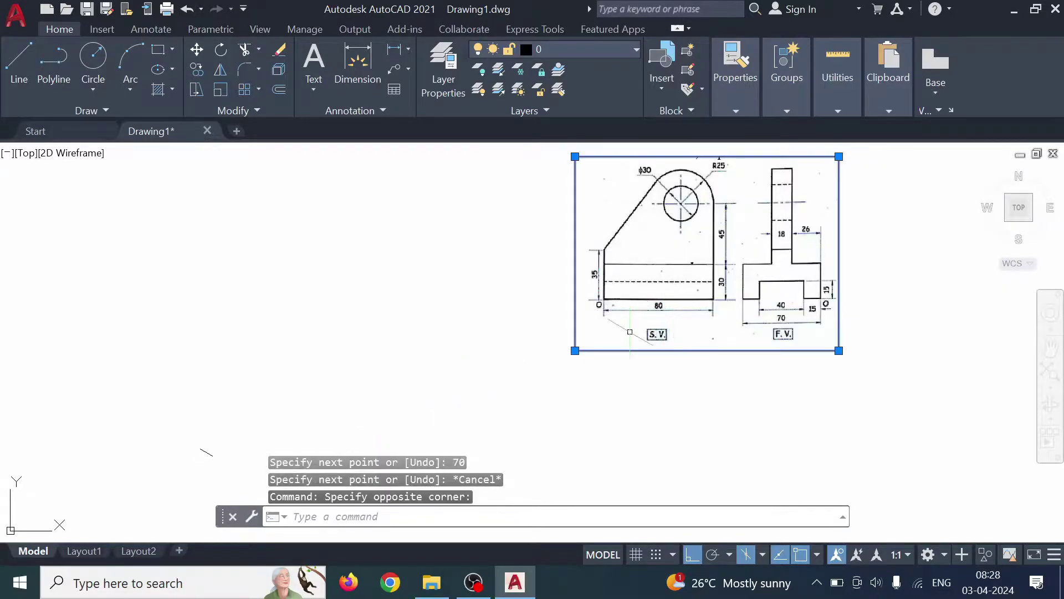
key(Escape)
key(Escape)
click(574, 350)
click(574, 351)
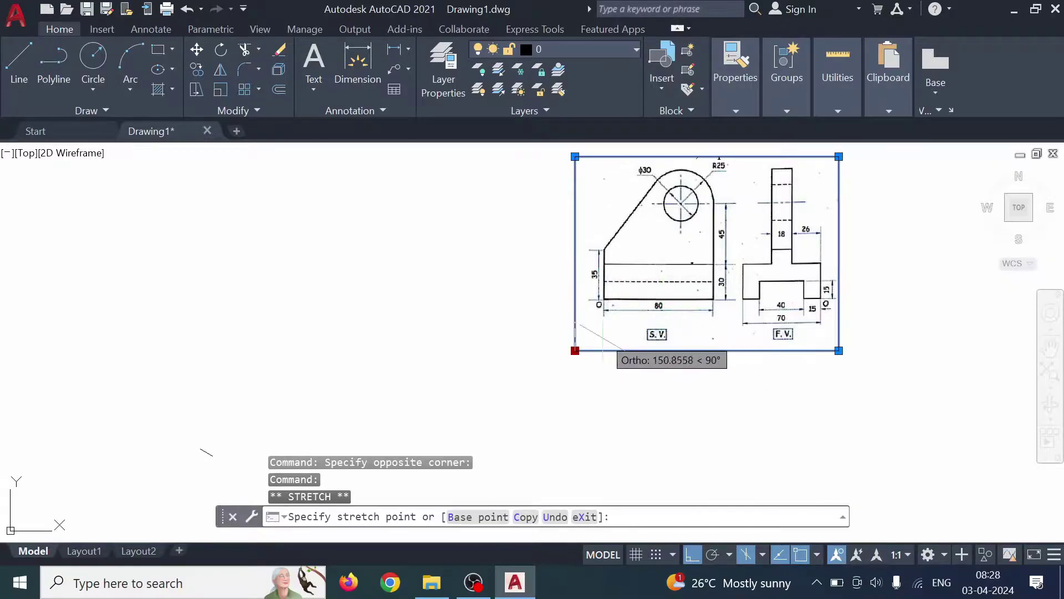
click(657, 298)
click(683, 287)
click(579, 307)
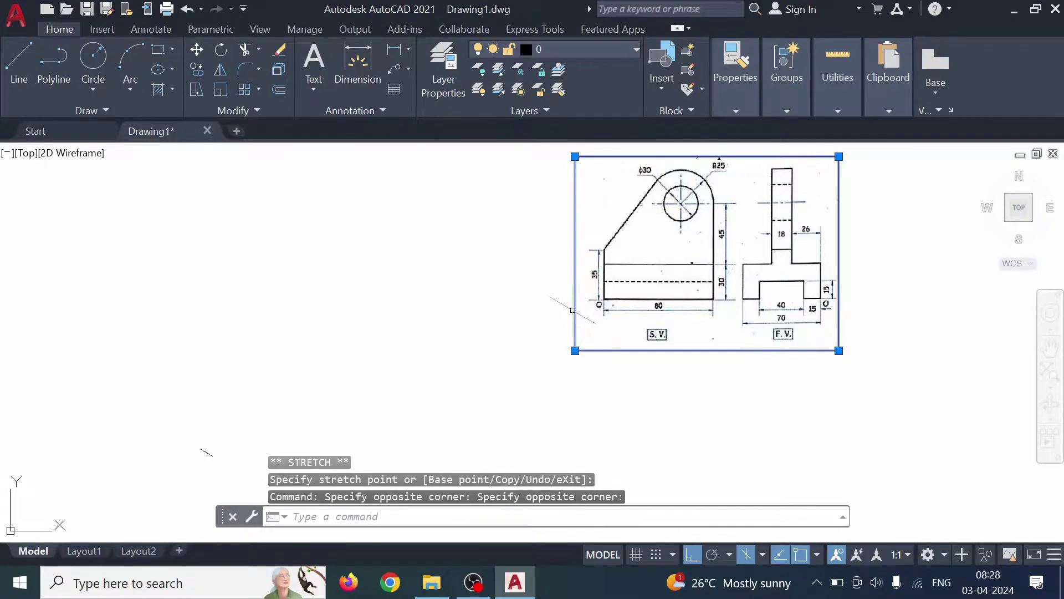
drag(574, 310, 460, 313)
click(461, 330)
click(416, 330)
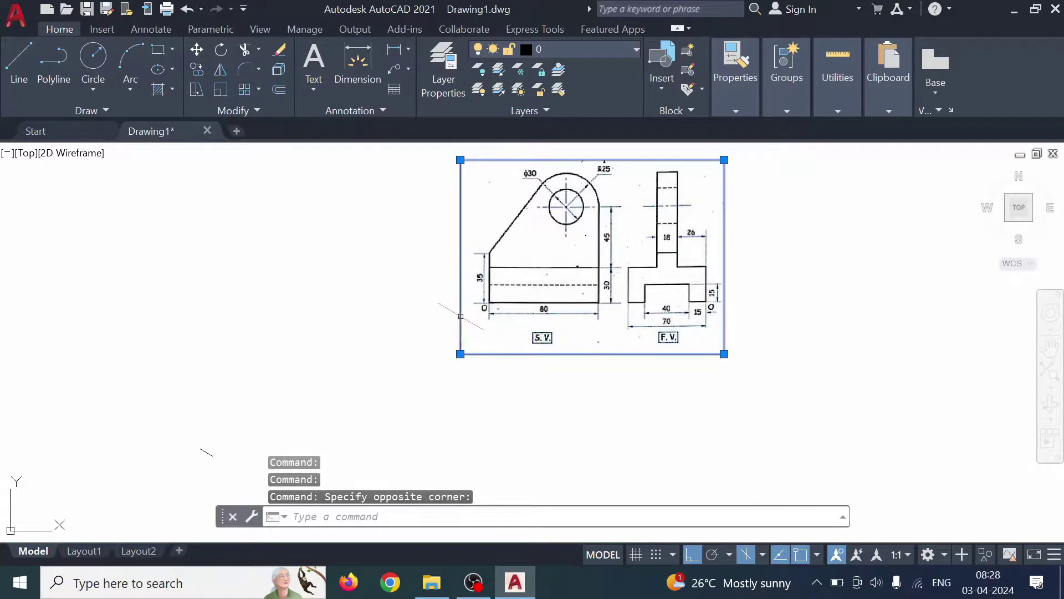
drag(460, 315, 232, 346)
Examine the dimensions of the base in the front view of the reference image.
scroll(237, 410, up, 4)
middle_drag(237, 468, 470, 364)
scroll(471, 364, up, 4)
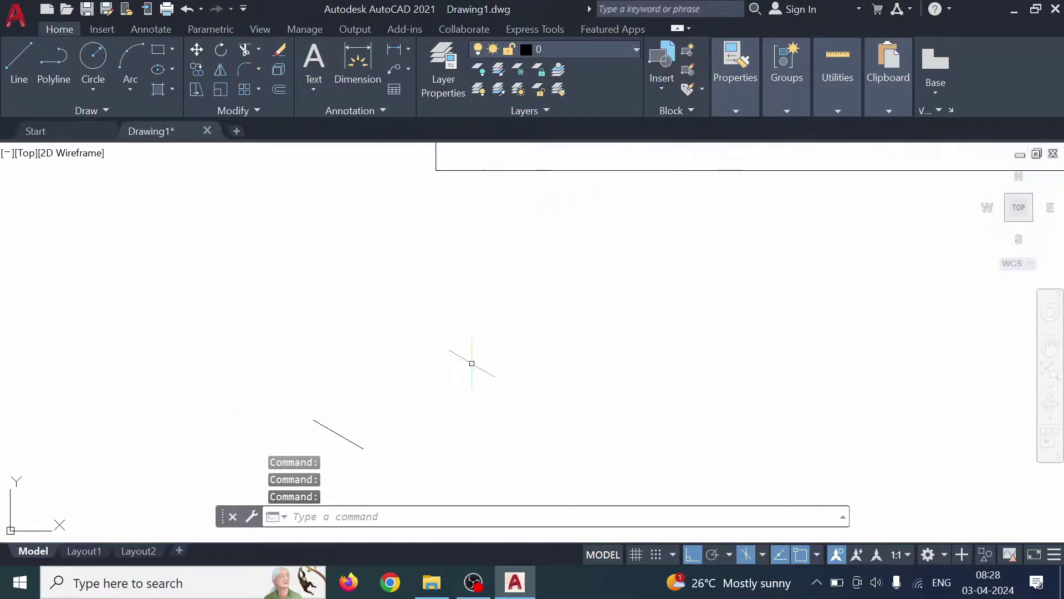
scroll(450, 393, up, 2)
mouse_move(443, 422)
middle_down()
mouse_move(617, 295)
mouse_move(683, 287)
mouse_move(689, 404)
mouse_move(651, 451)
middle_up()
scroll(646, 309, down, 4)
scroll(651, 451, down, 3)
middle_drag(843, 409, 715, 409)
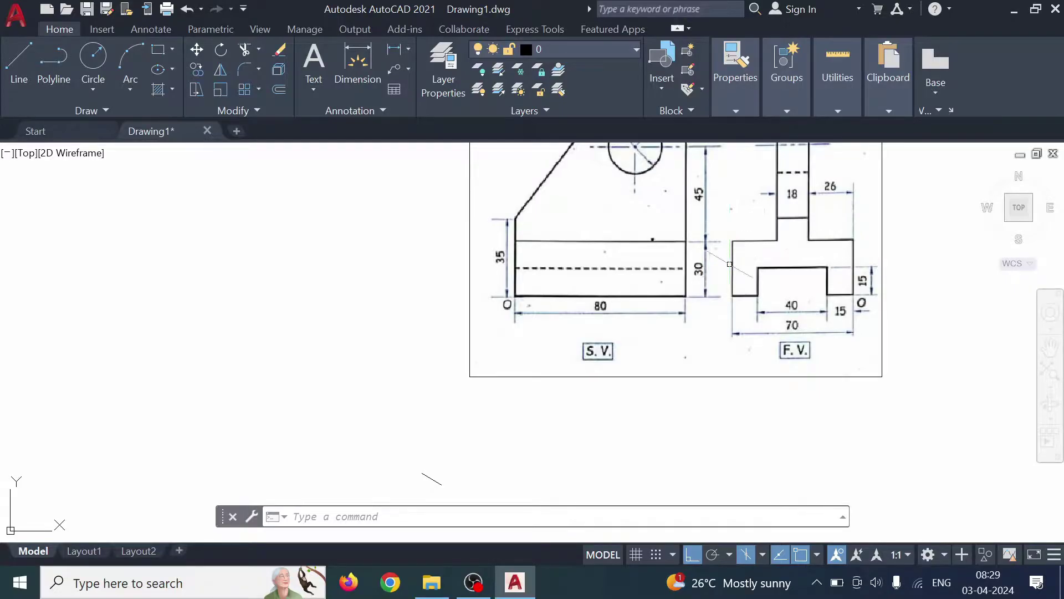
Complete the front face outline above the 70 mm base line with two 30 mm vertical edges and a 70 mm upper edge.
scroll(543, 436, up, 6)
middle_drag(459, 445, 865, 150)
scroll(714, 290, up, 2)
click(13, 66)
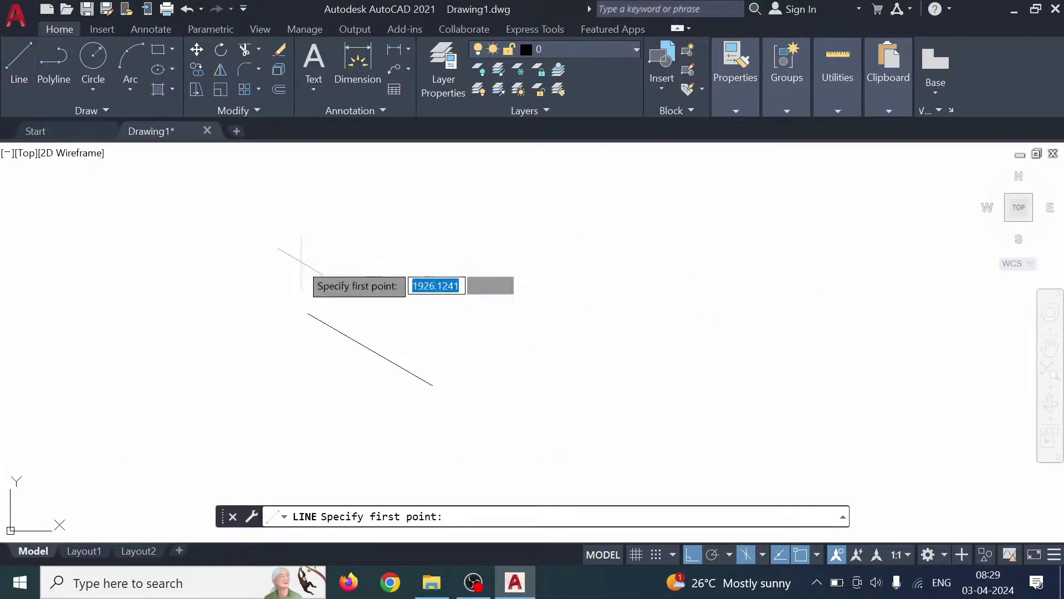
click(308, 314)
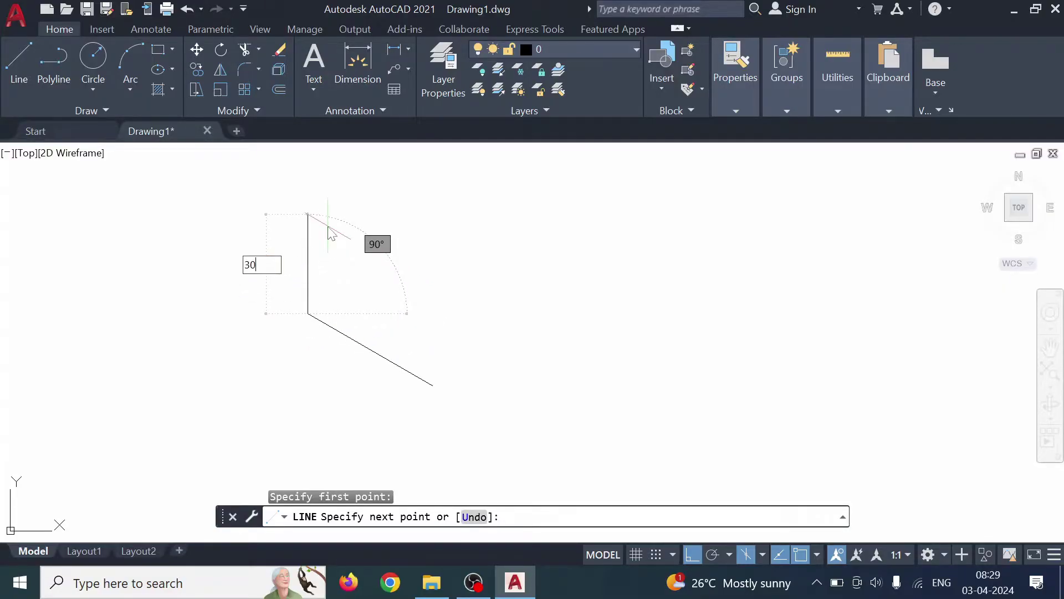
text(30)
key(Return)
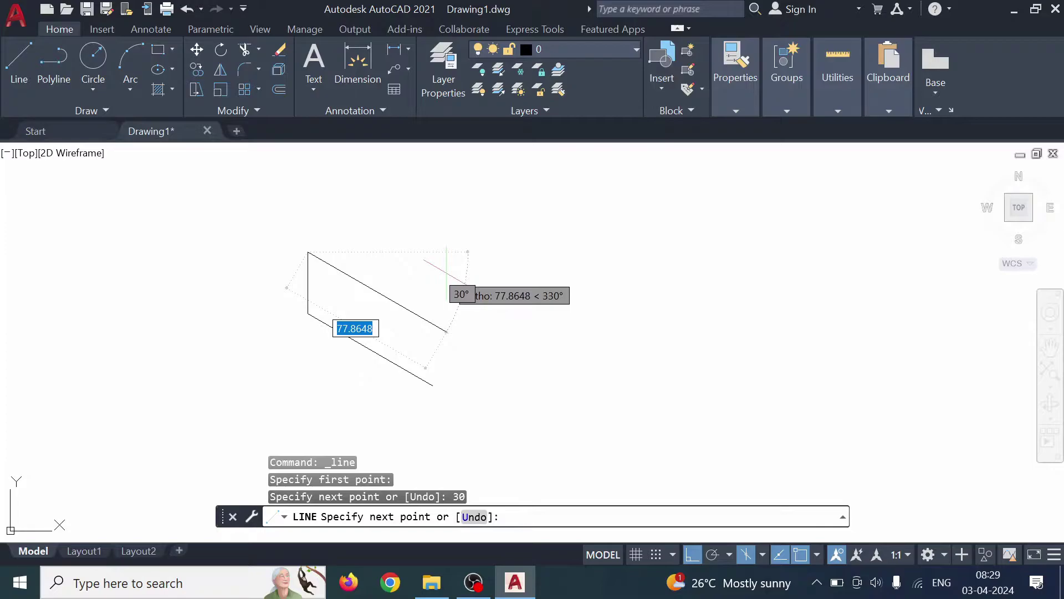
text(70)
key(Return)
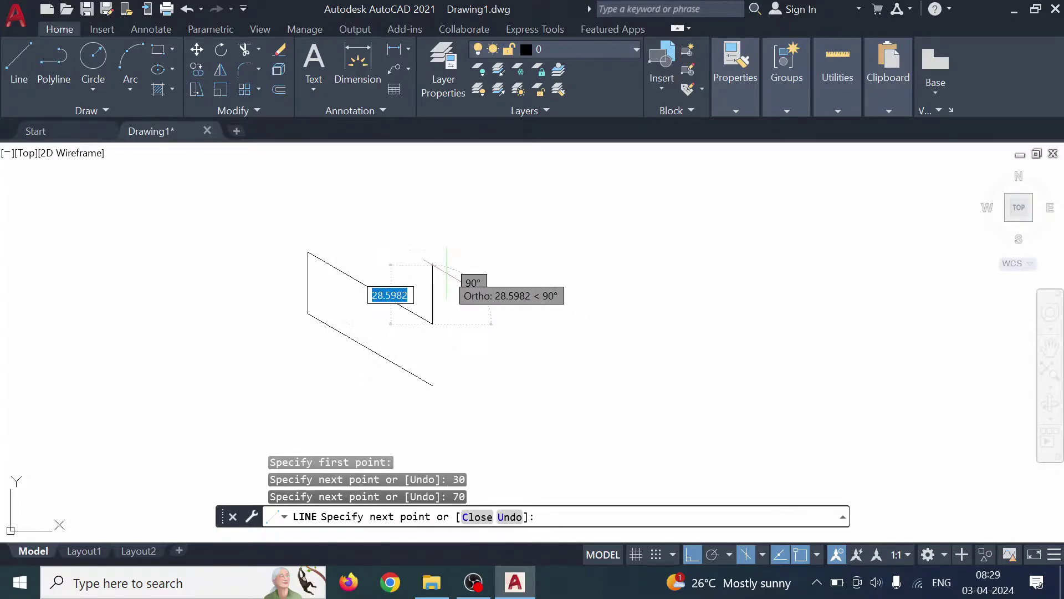
text(30)
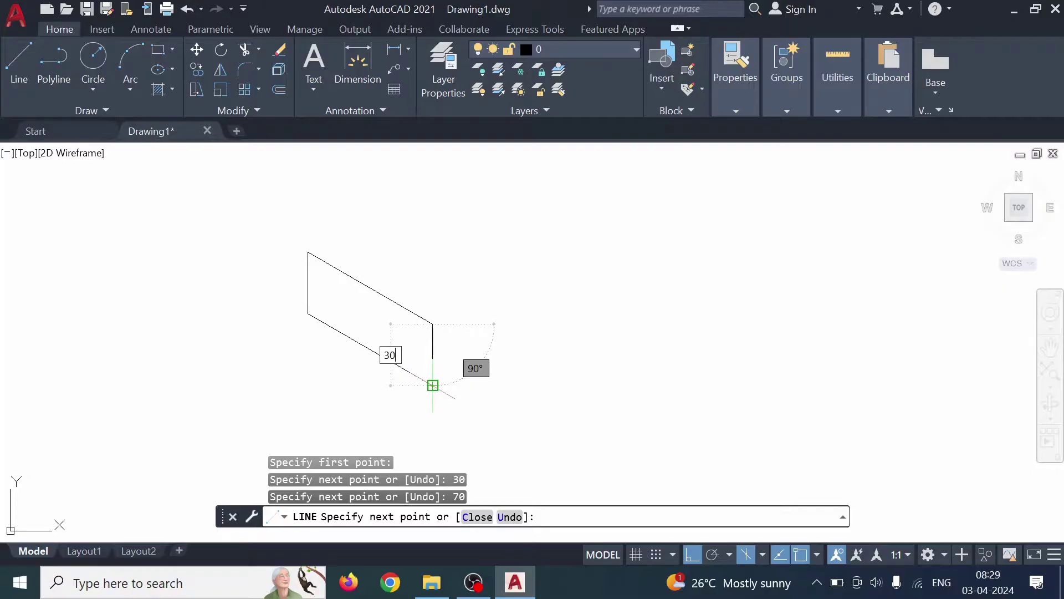
key(Return)
key(Escape)
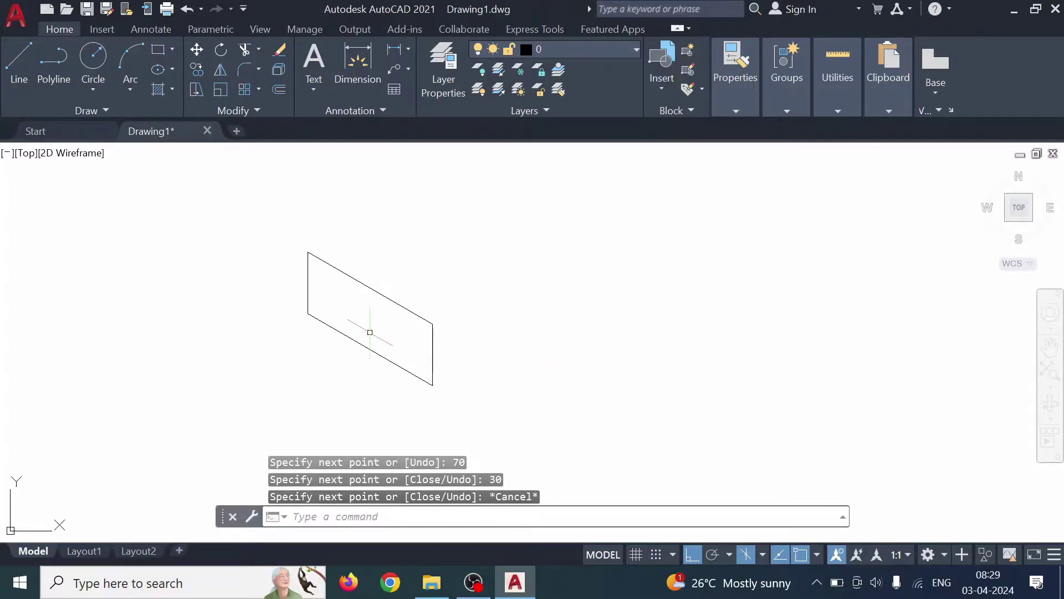
Examine the dimensions of the base's slot in the front view of the reference image.
scroll(563, 356, down, 5)
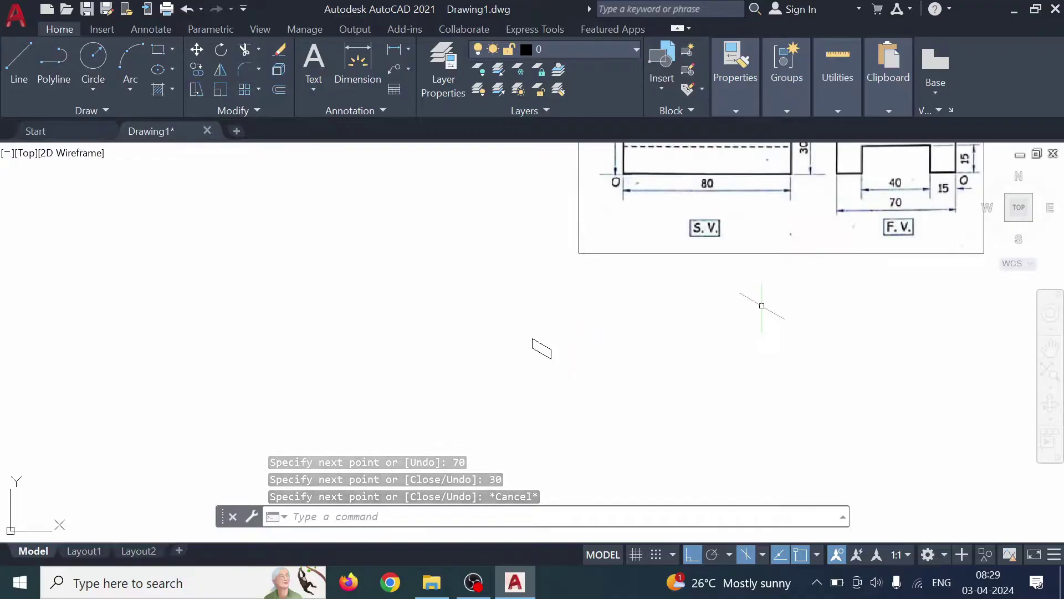
middle_drag(748, 304, 645, 368)
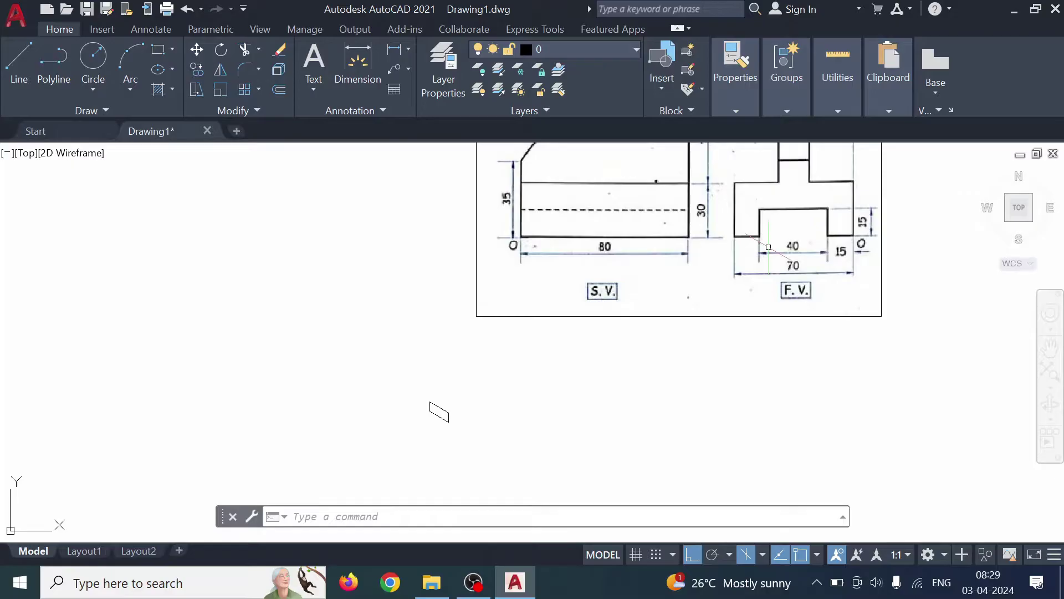
scroll(504, 430, up, 8)
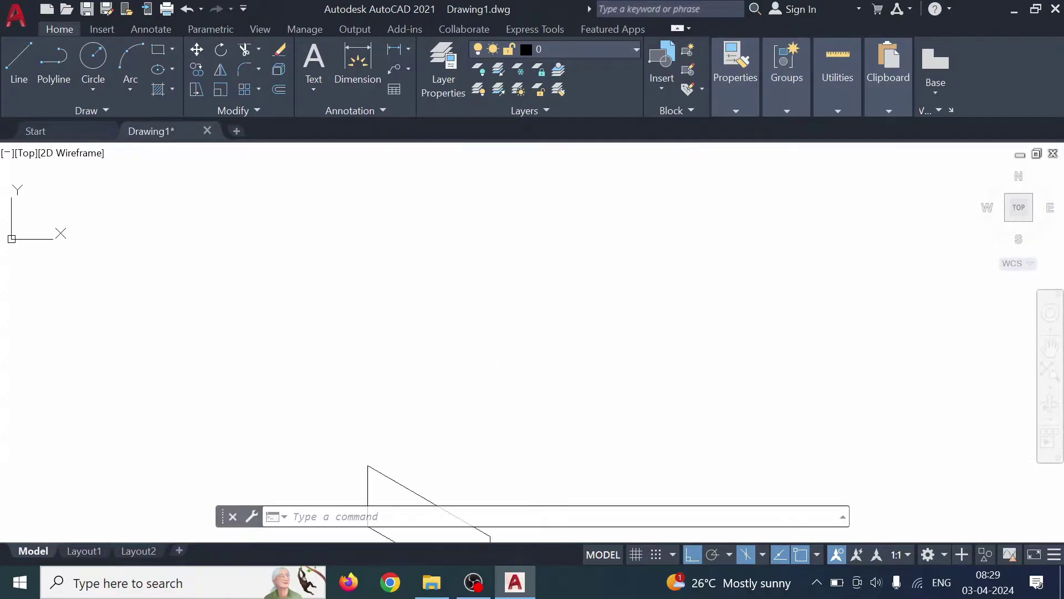
middle_drag(578, 428, 563, 95)
scroll(563, 226, up, 6)
middle_drag(474, 228, 902, 347)
scroll(901, 337, down, 4)
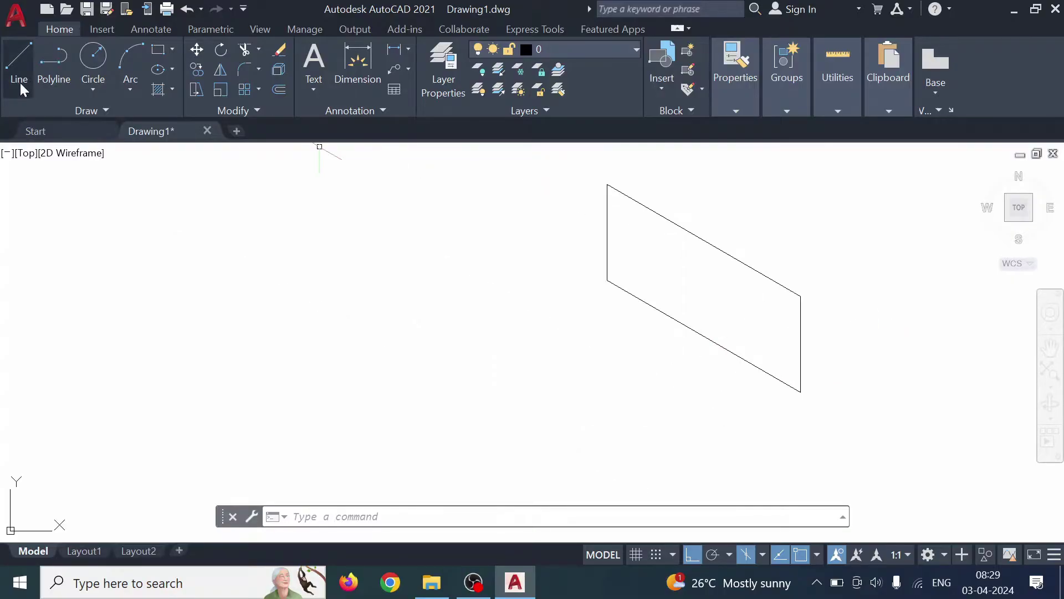
Draw the slot outline from the face's lower front corner: 15 mm along the base, 15 mm up, 40 mm across and 15 mm down.
click(29, 67)
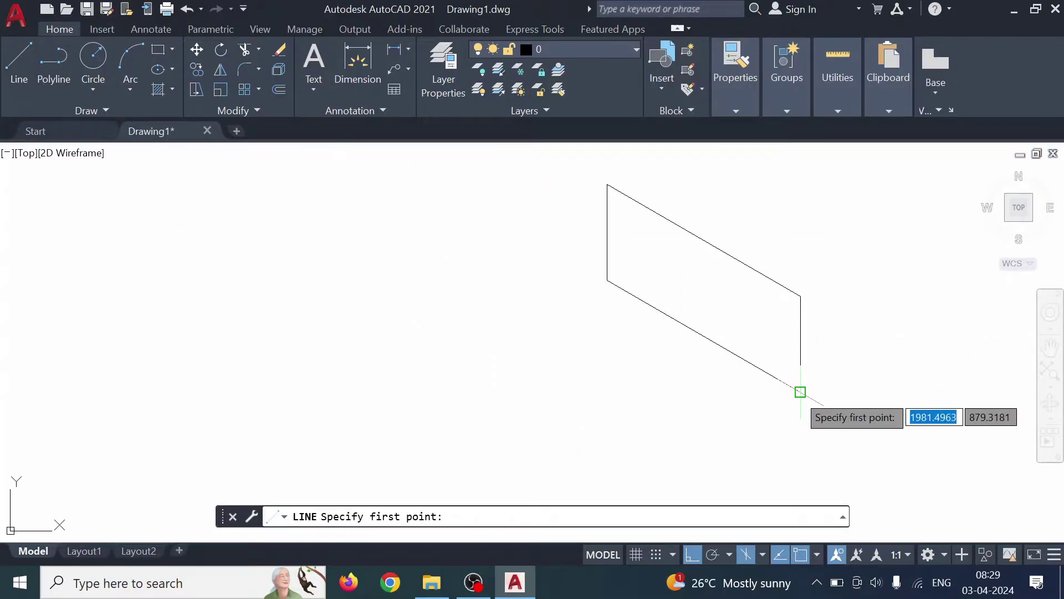
click(800, 392)
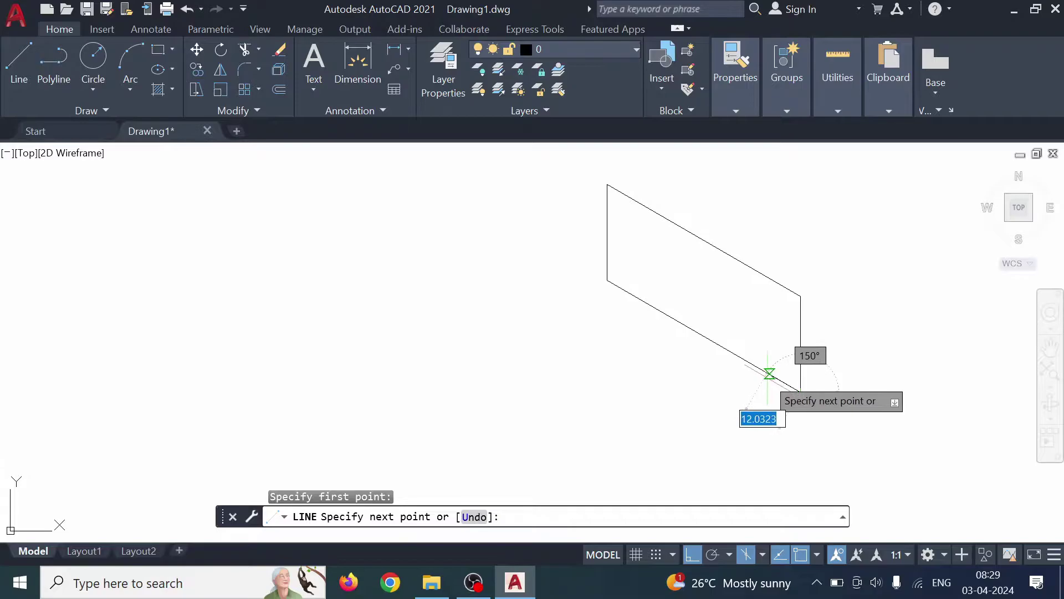
text(15)
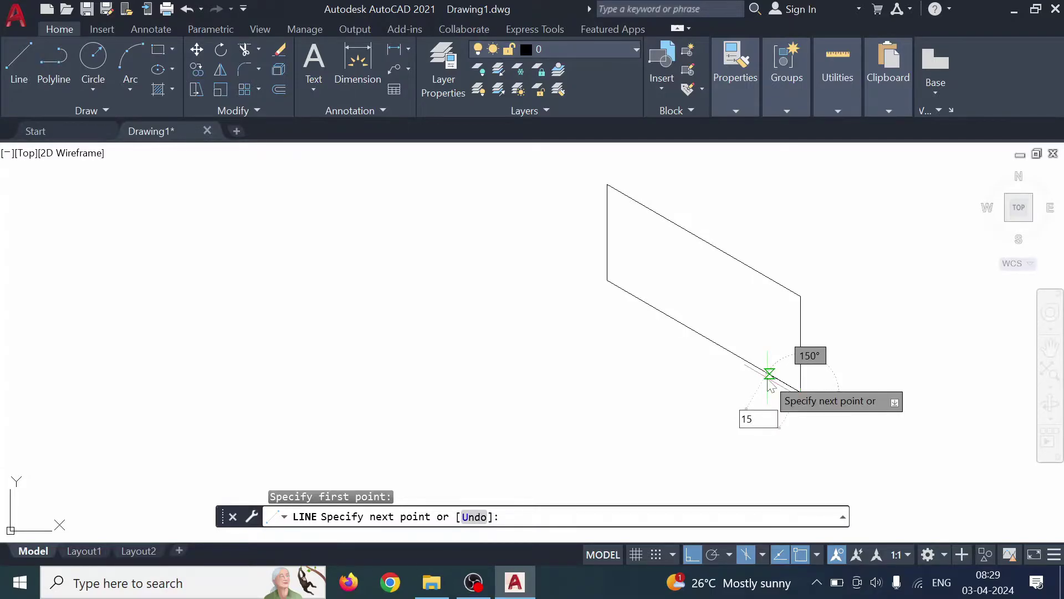
key(Return)
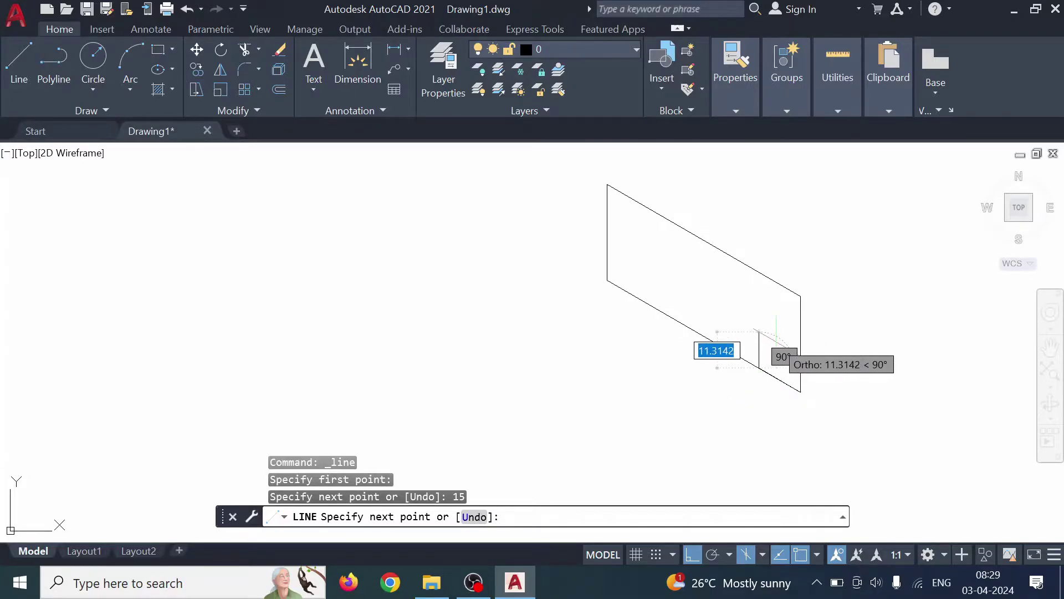
text(15)
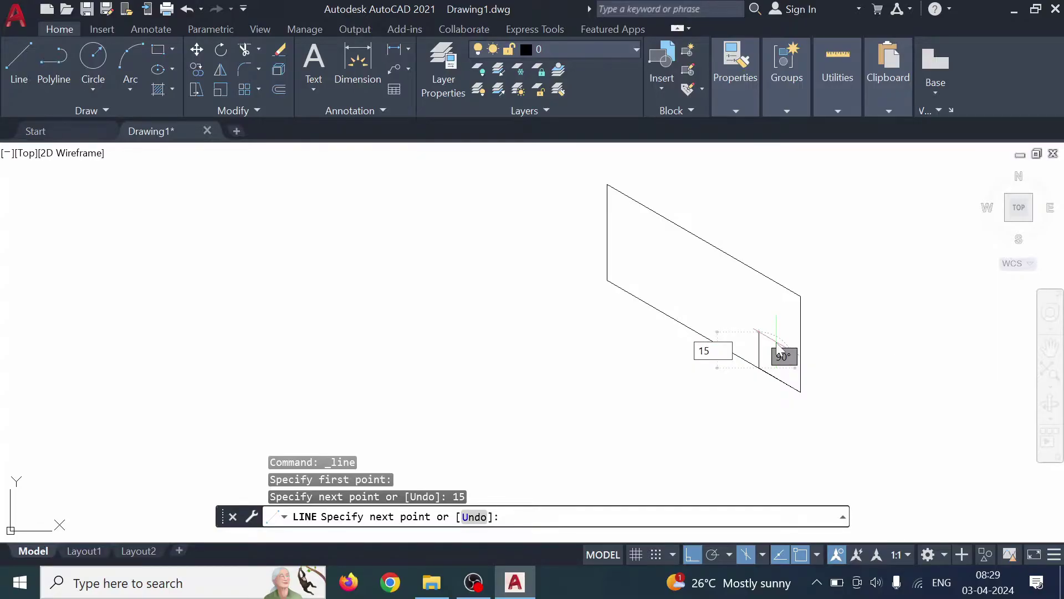
key(Return)
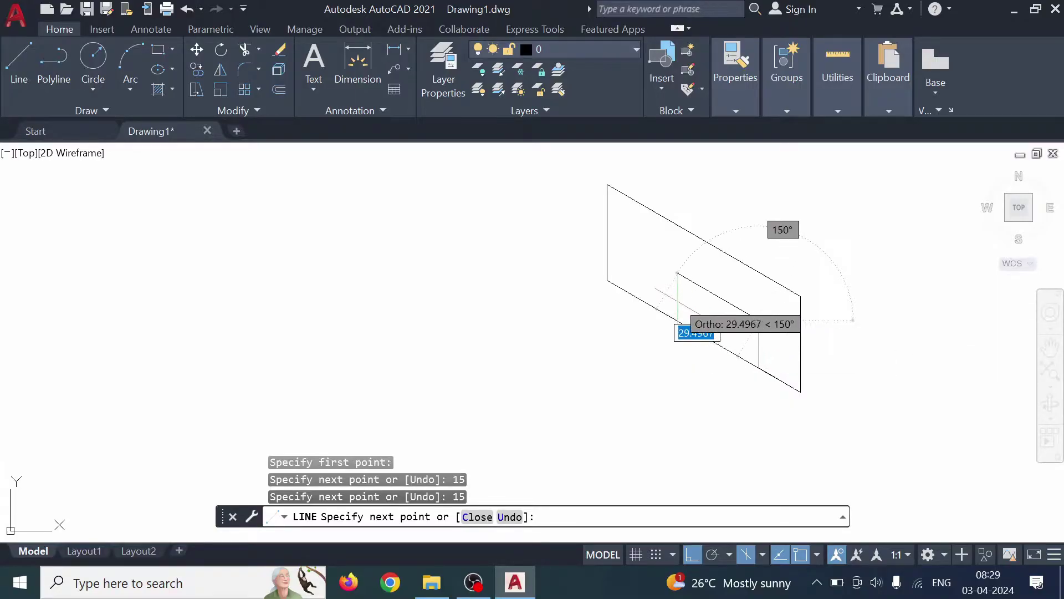
text(40)
key(Return)
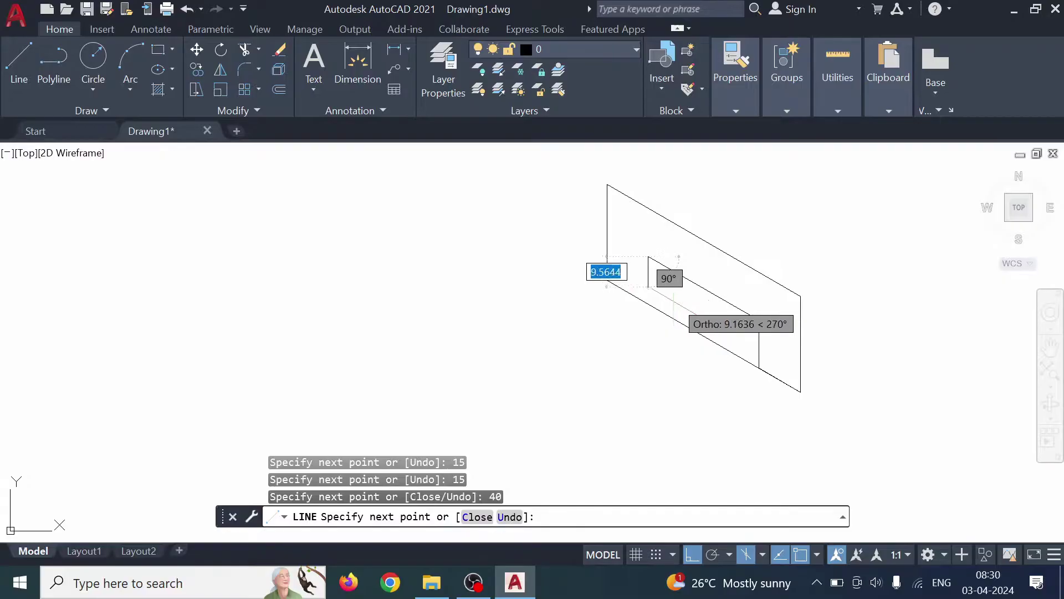
text(1)
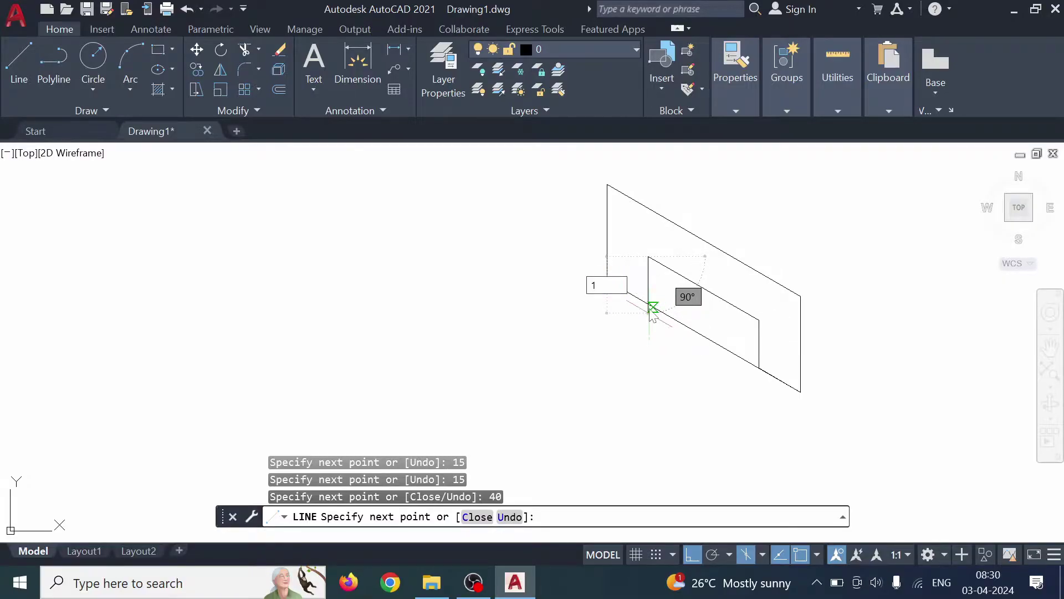
text(5)
key(Return)
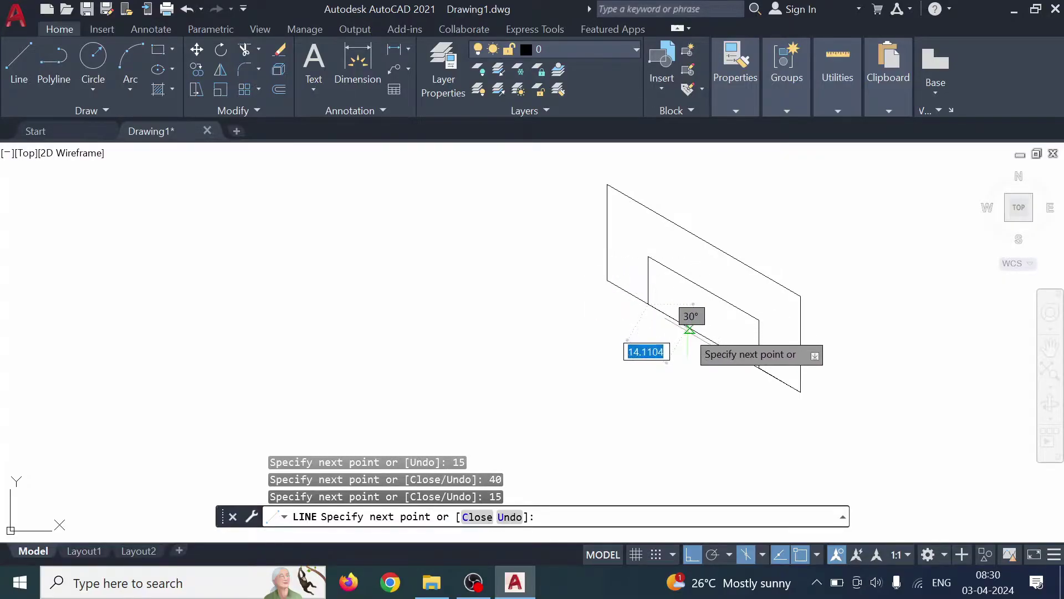
key(Escape)
Trim the base line between the two vertical sides of the slot.
middle_drag(856, 291, 743, 336)
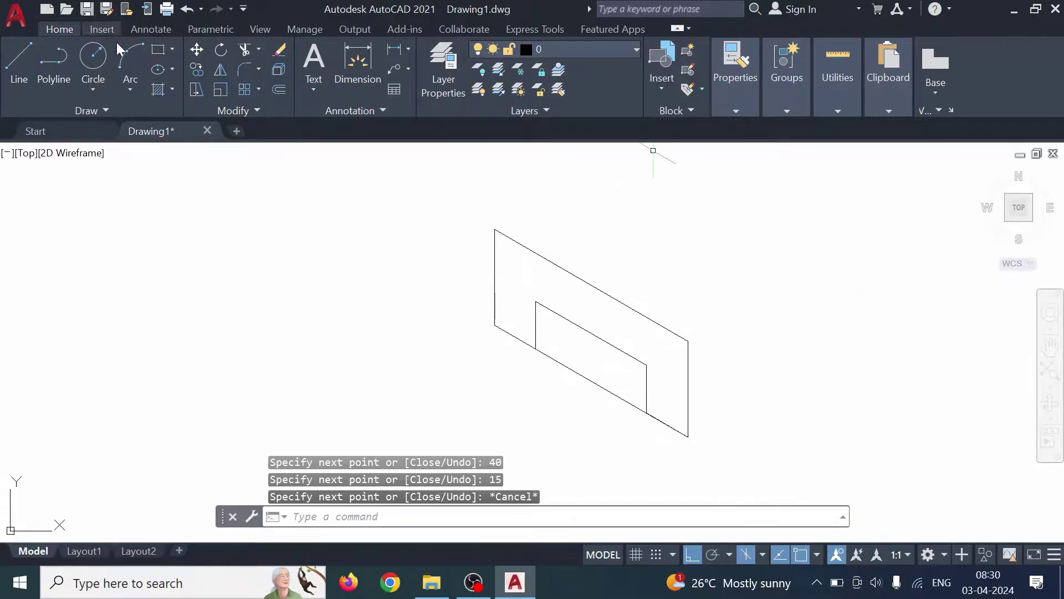
click(244, 51)
click(585, 374)
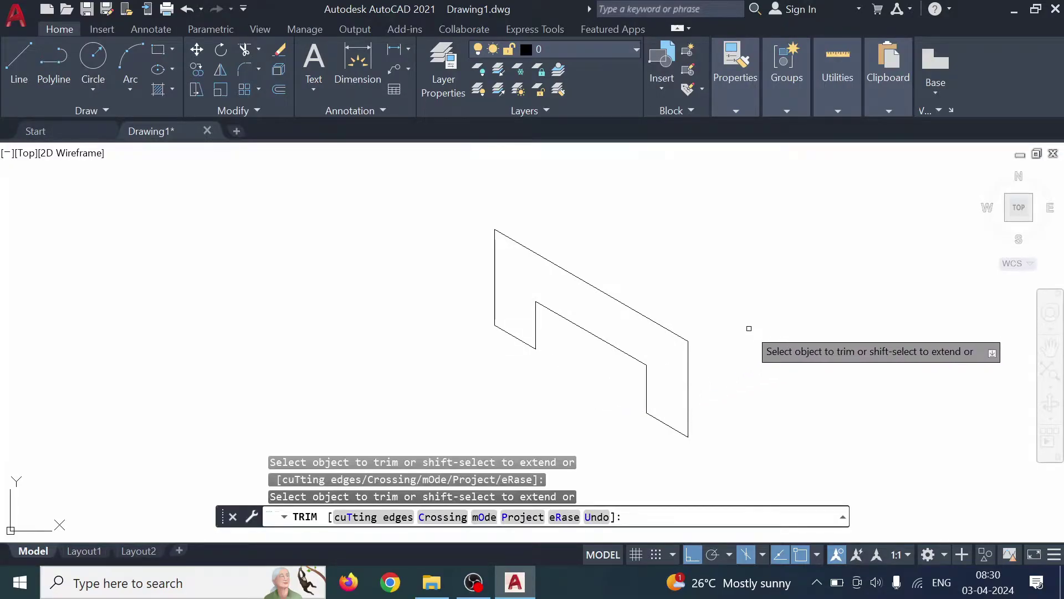
key(Escape)
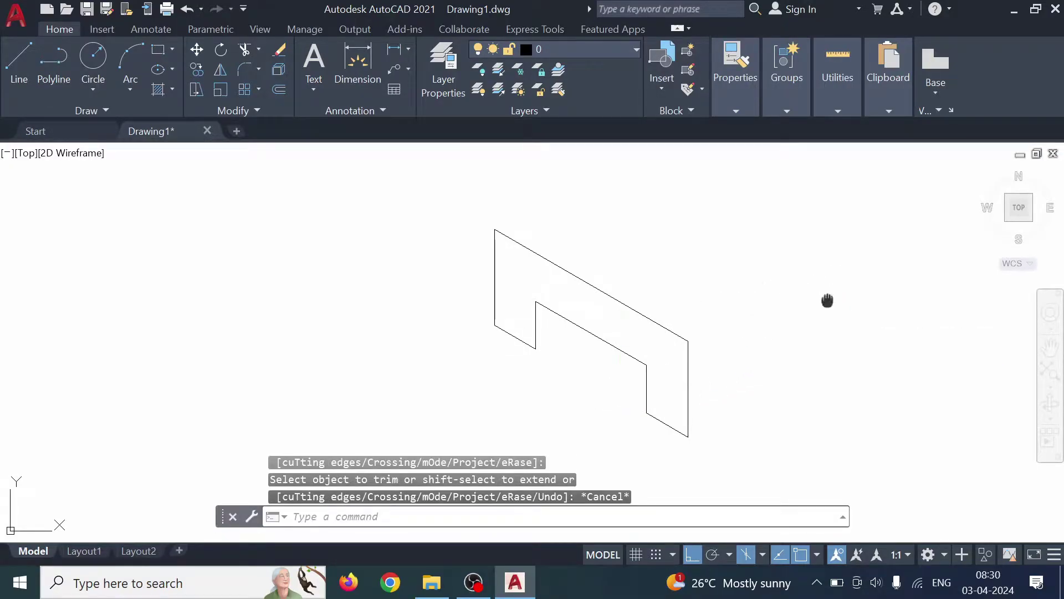
middle_drag(827, 300, 755, 312)
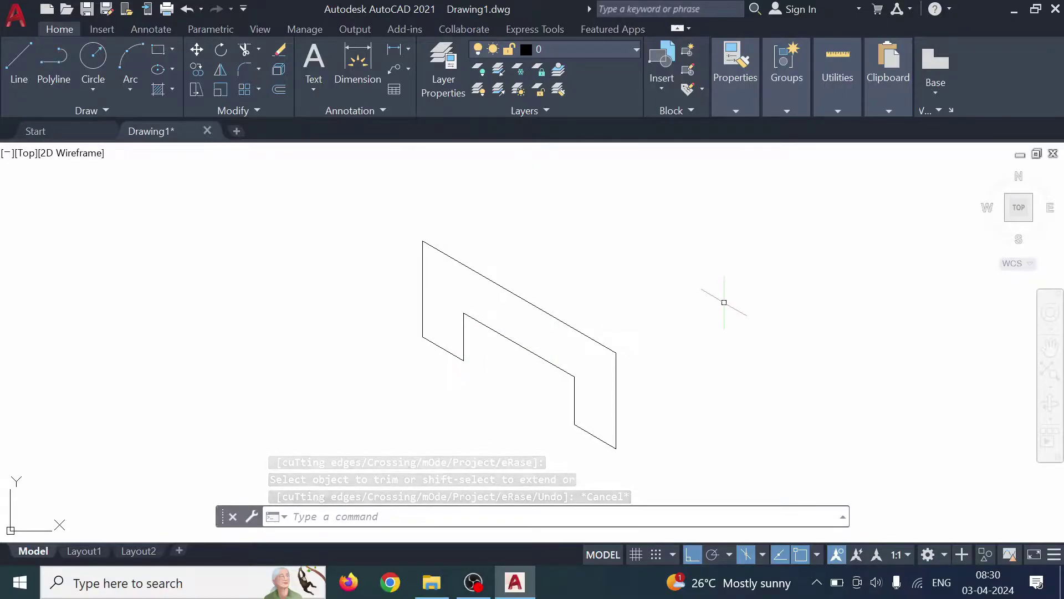
Switch to isoplane Top and draw a line along the 30° axis from the slot's far lower corner past the slot's upper edge.
click(19, 63)
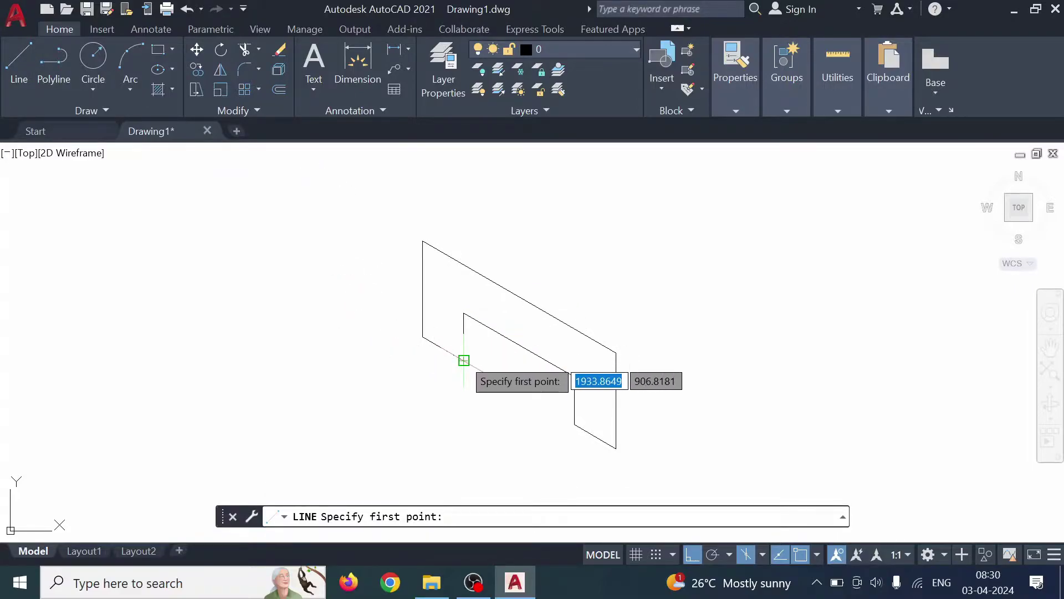
click(464, 360)
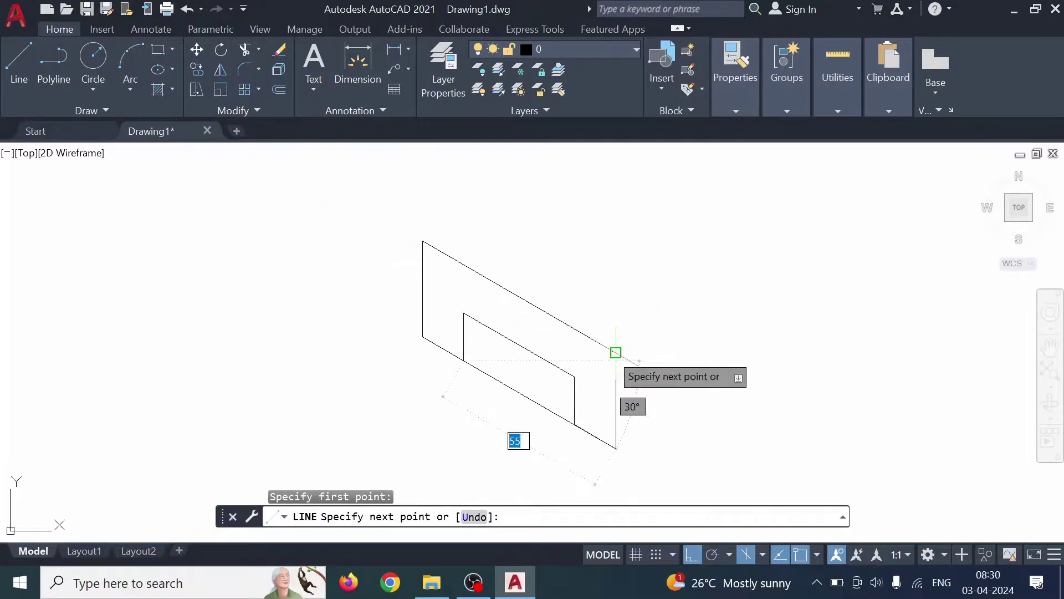
click(763, 555)
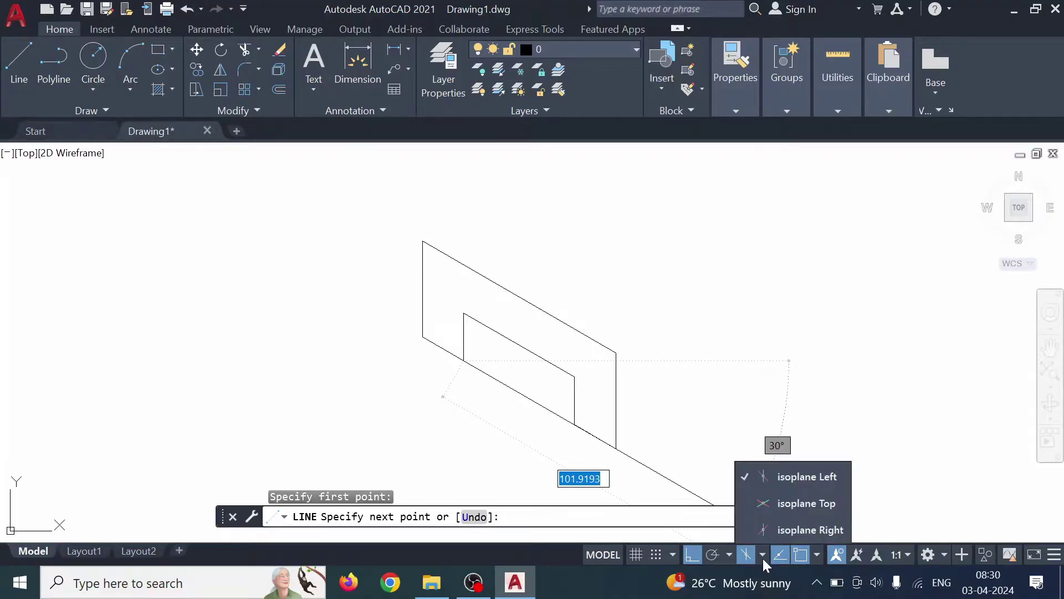
click(793, 510)
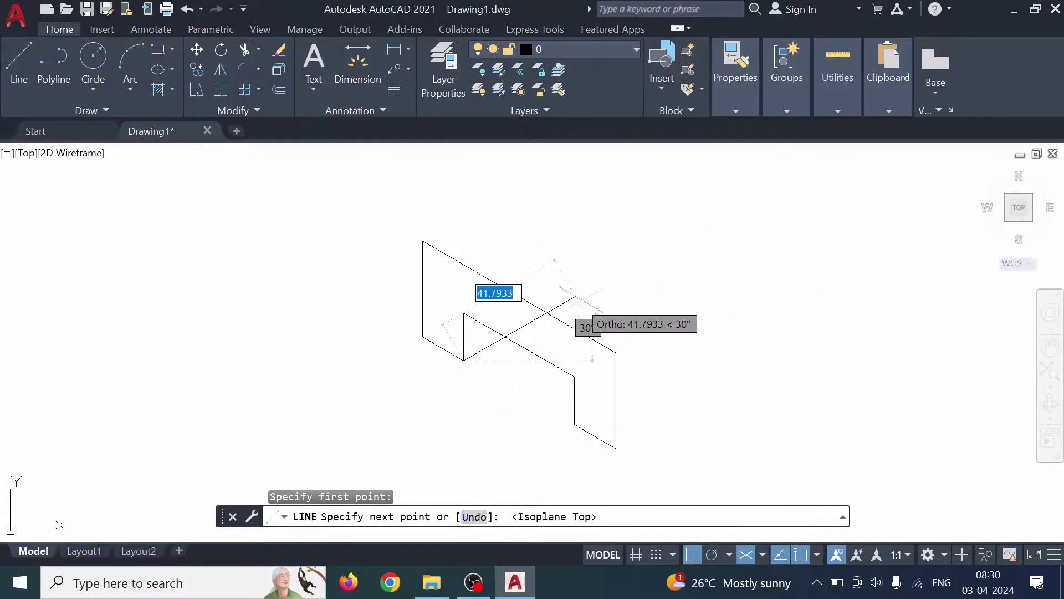
click(533, 321)
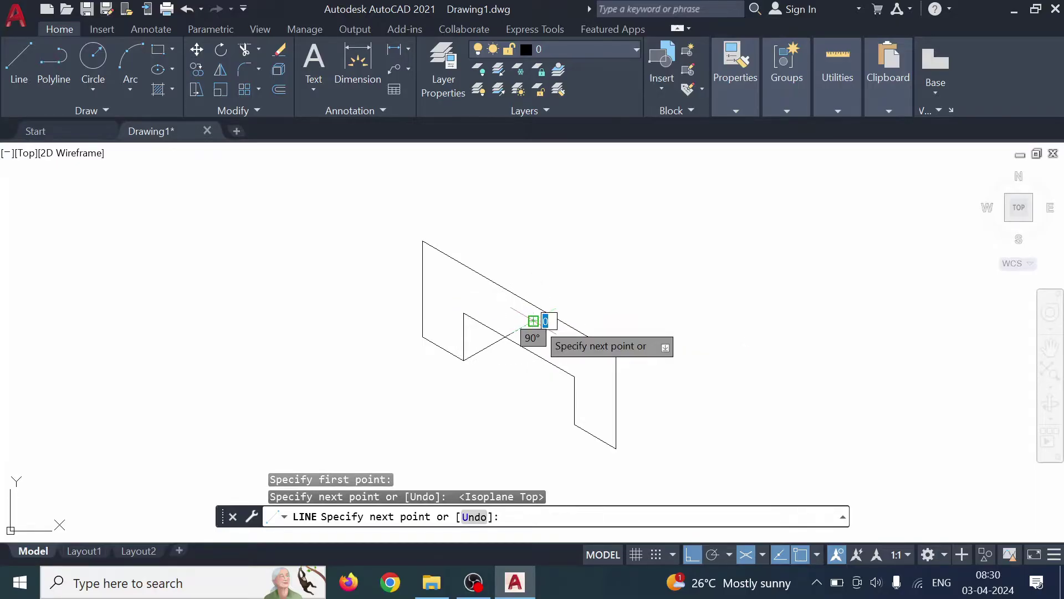
key(Escape)
Trim the part of the 30° line that extends beyond the slot's upper edge.
click(253, 50)
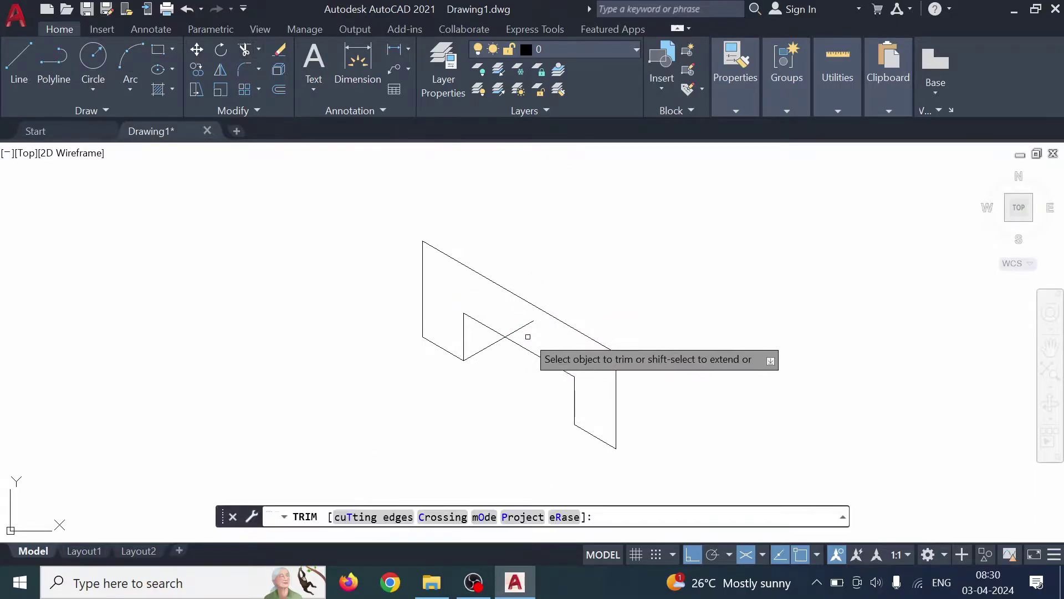
click(526, 324)
scroll(592, 353, down, 2)
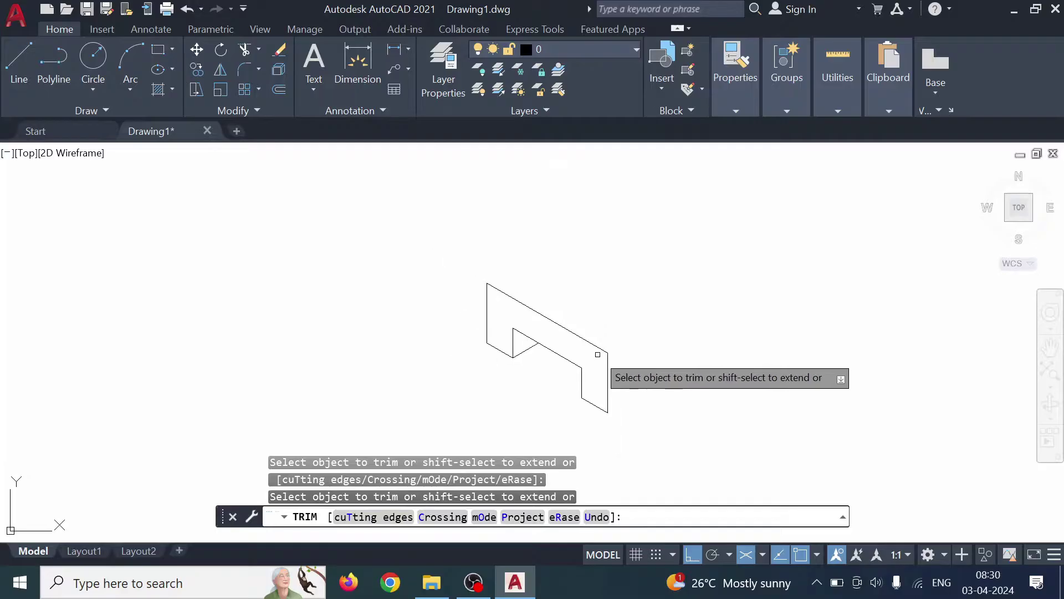
scroll(803, 338, down, 2)
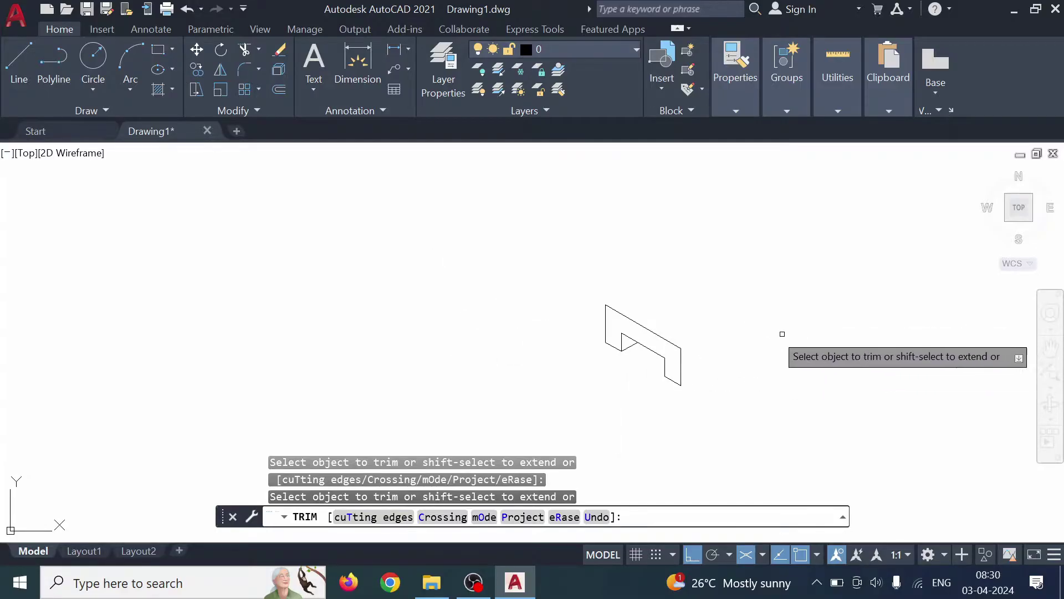
Examine the base's depth dimension in the side view of the reference image and return to the front face.
middle_drag(905, 277, 513, 360)
scroll(521, 360, down, 3)
scroll(523, 307, up, 5)
middle_drag(500, 309, 680, 372)
scroll(412, 229, down, 2)
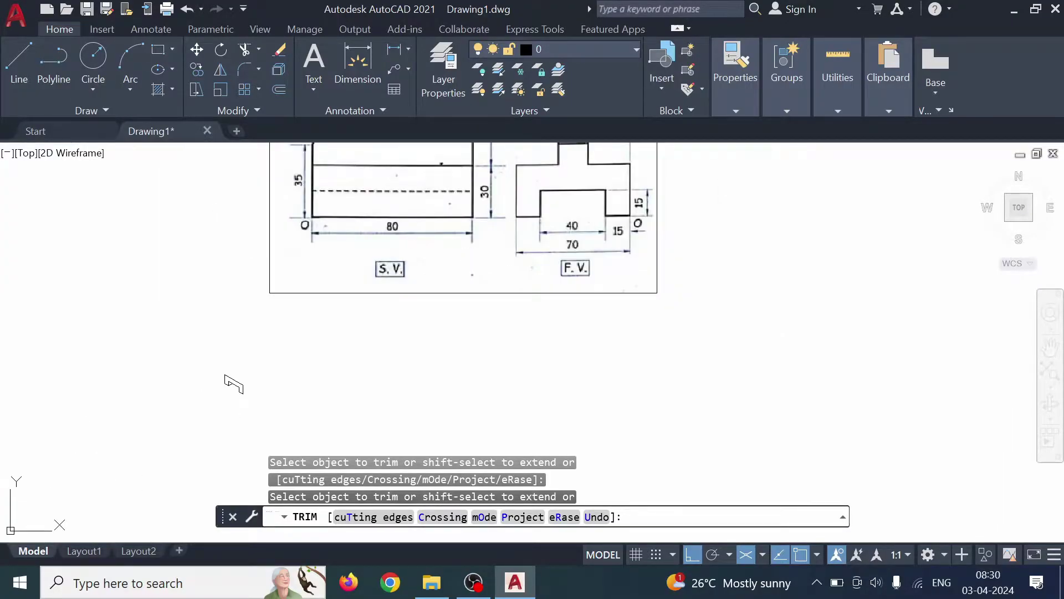
middle_drag(407, 319, 436, 349)
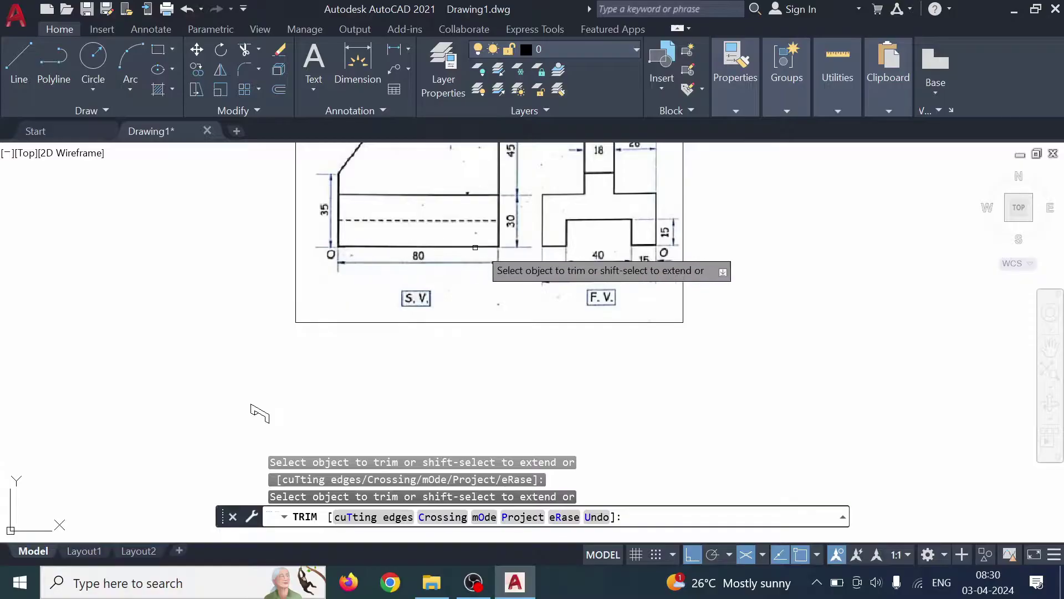
middle_drag(260, 413, 392, 406)
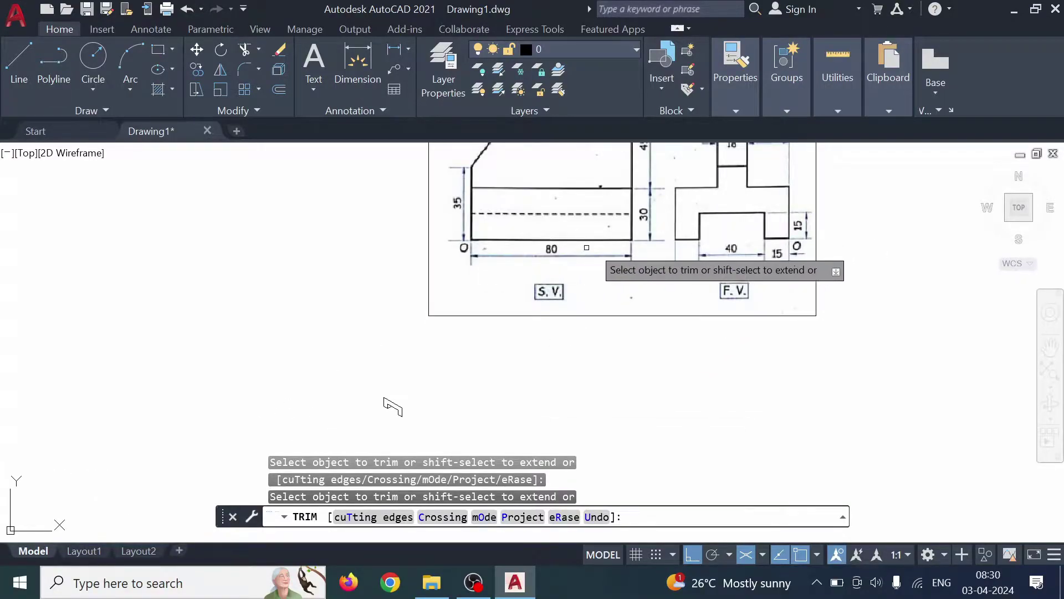
scroll(422, 370, up, 6)
scroll(386, 434, up, 2)
middle_drag(382, 439, 776, 64)
middle_drag(857, 232, 559, 373)
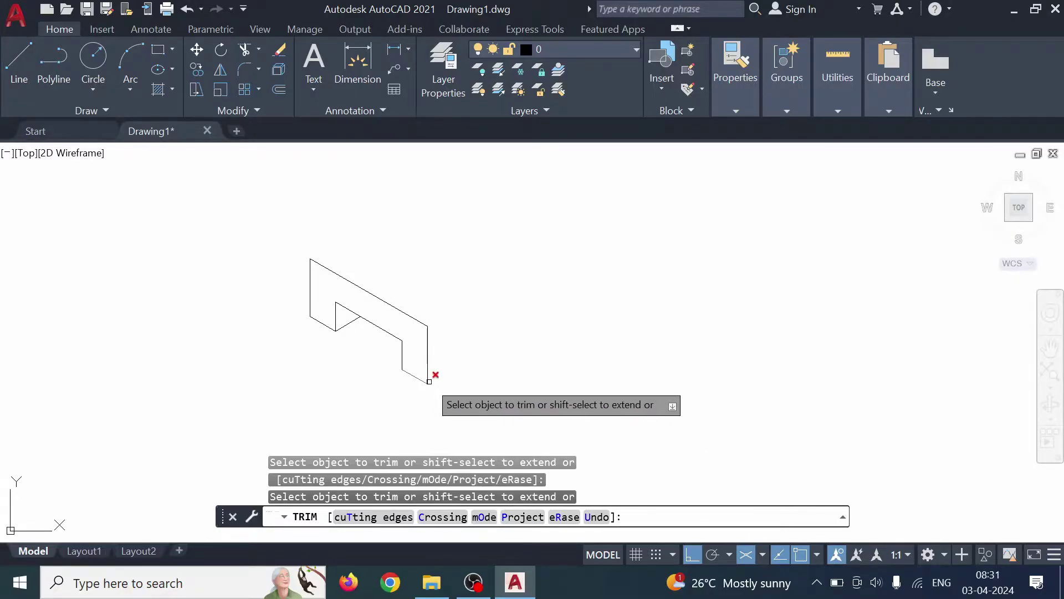
Draw an 80-unit line along the 30° axis from the front face's upper near corner.
key(Escape)
key(Escape)
key(Escape)
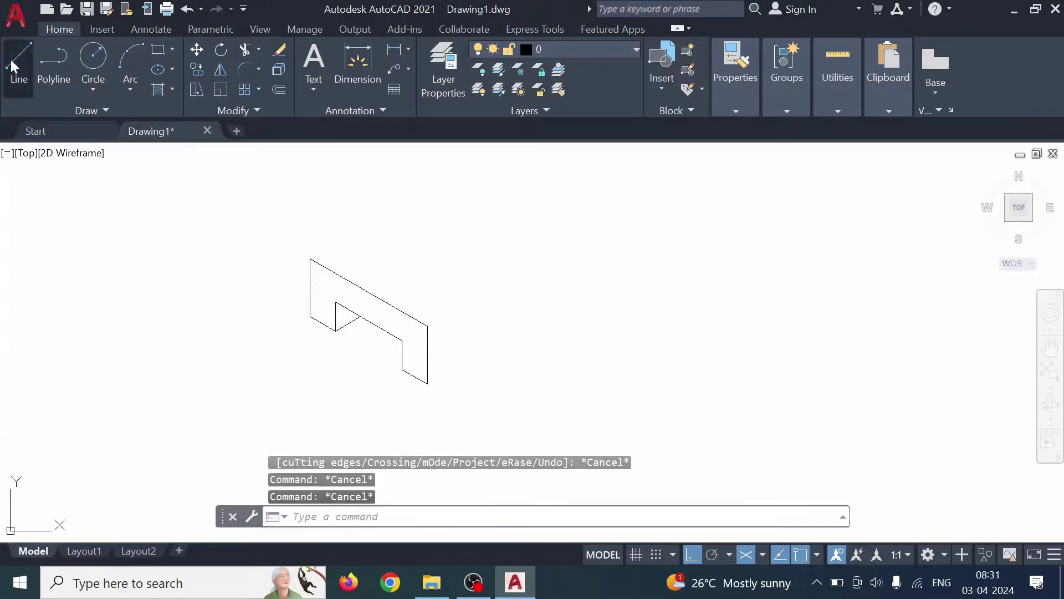
click(19, 64)
click(428, 325)
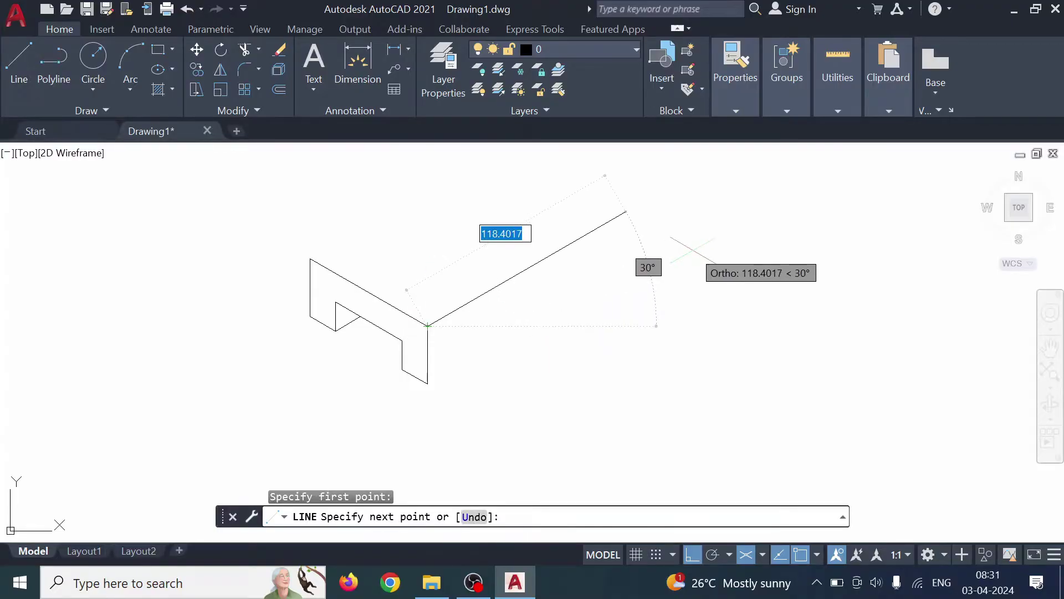
text(80)
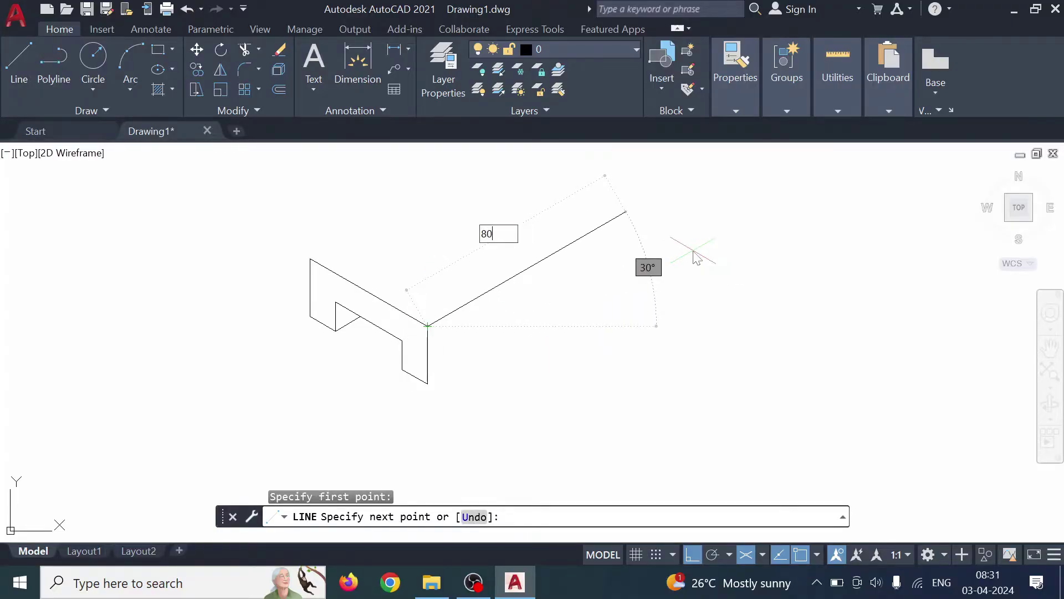
key(Return)
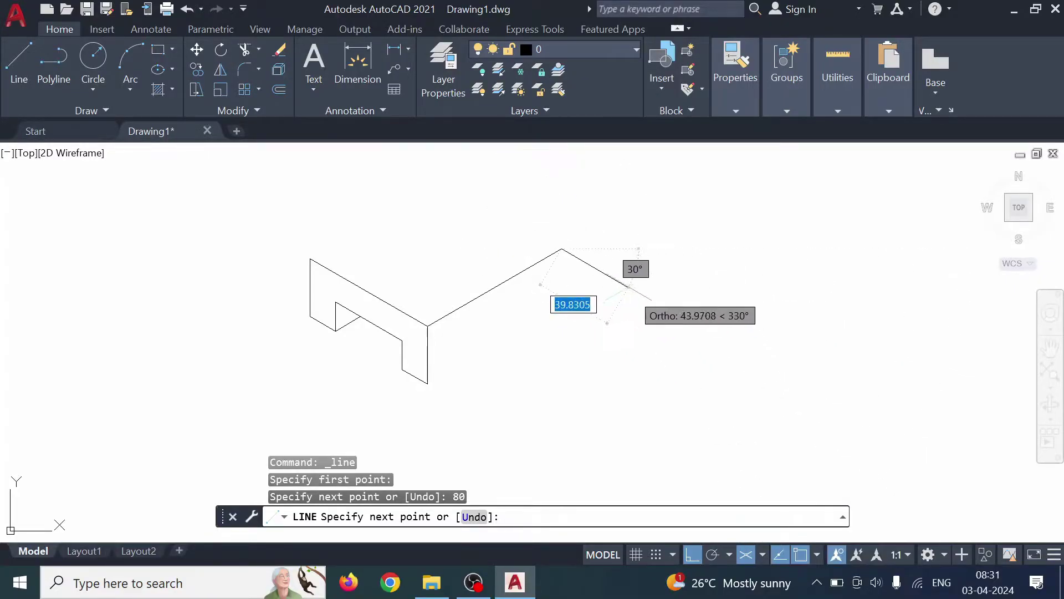
Switch to isoplane Right and complete the base's side face with a 30-unit line straight down and an 80-unit line back at 210°.
click(763, 554)
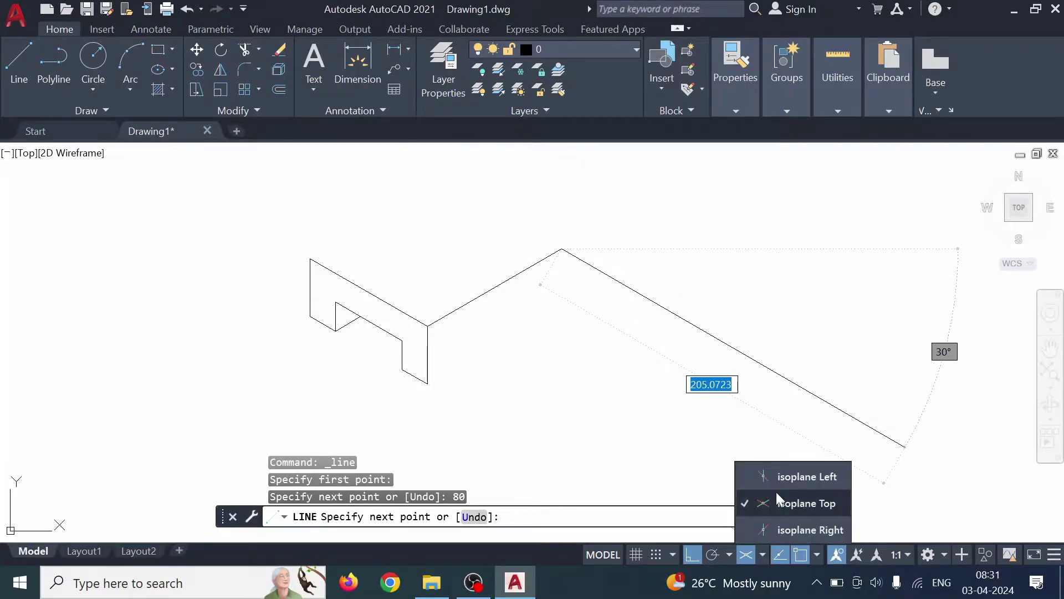
click(791, 528)
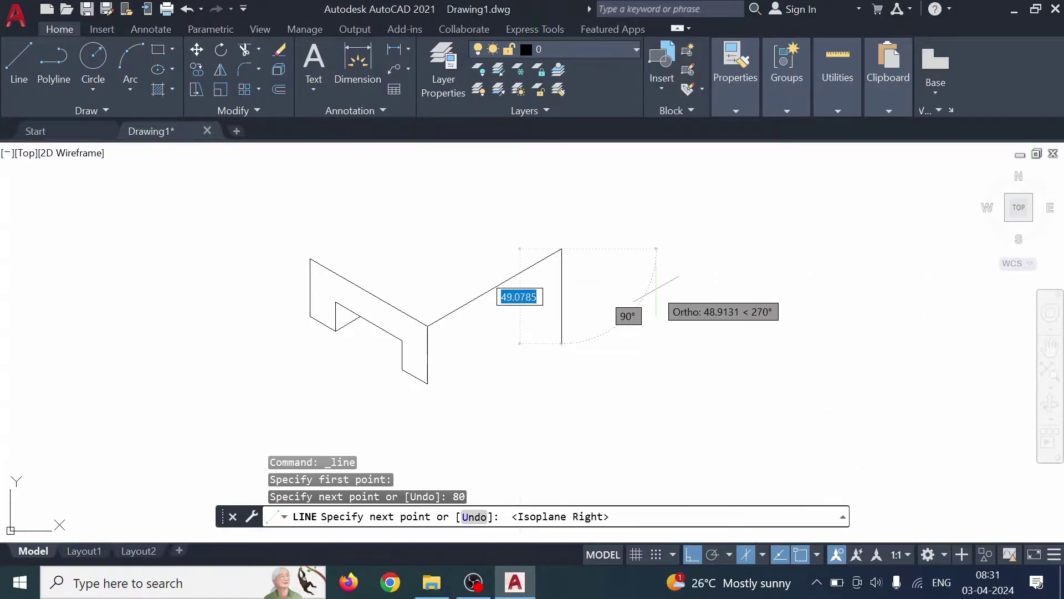
text(30)
key(Return)
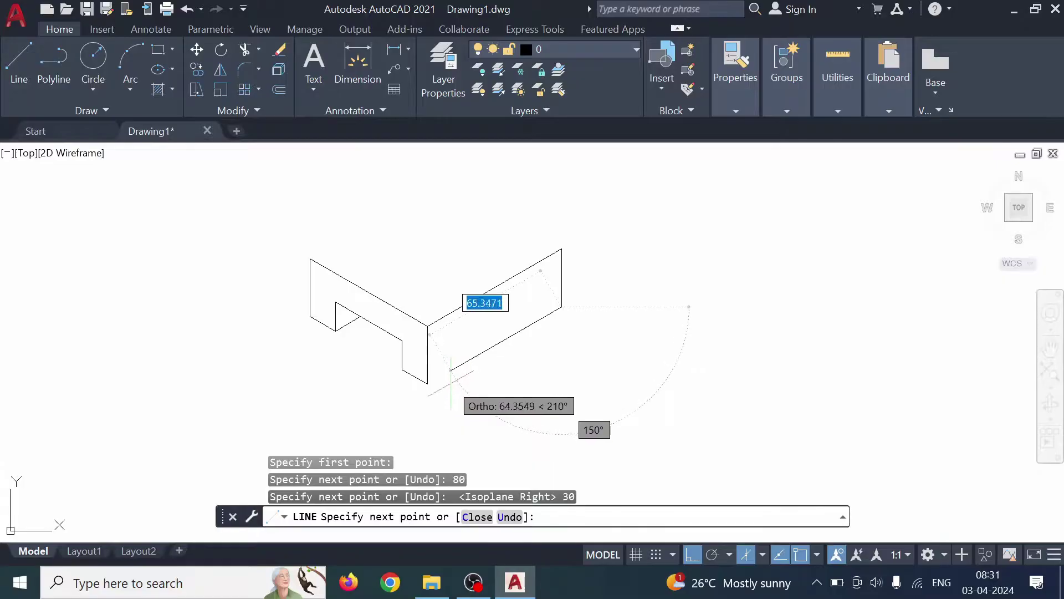
text(80)
key(Return)
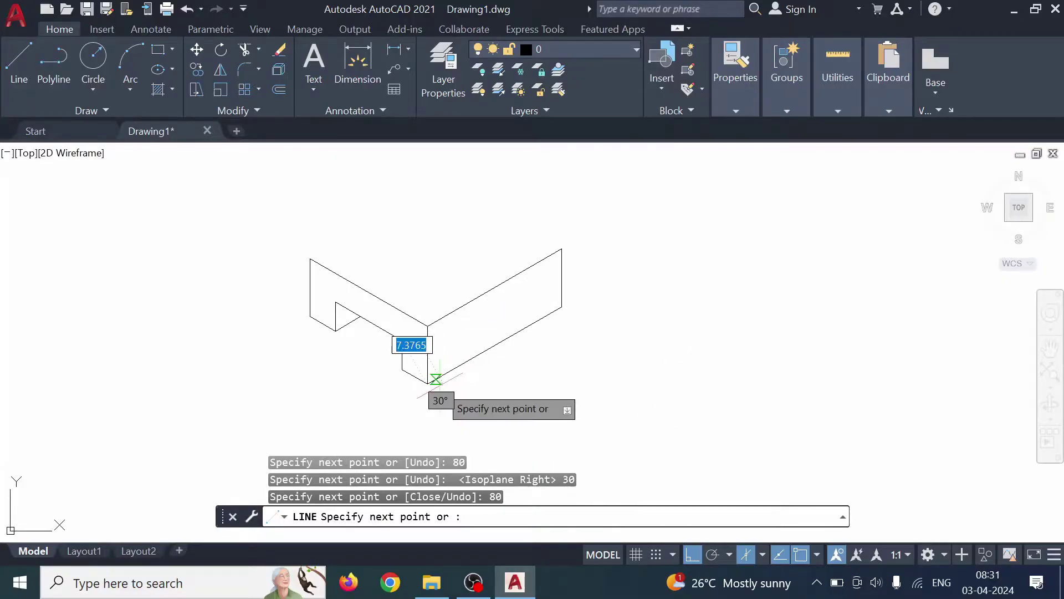
key(Escape)
Examine the upright plate's thickness, offset and heights in the side and front views of the reference image.
middle_drag(554, 377, 617, 387)
middle_drag(784, 291, 784, 323)
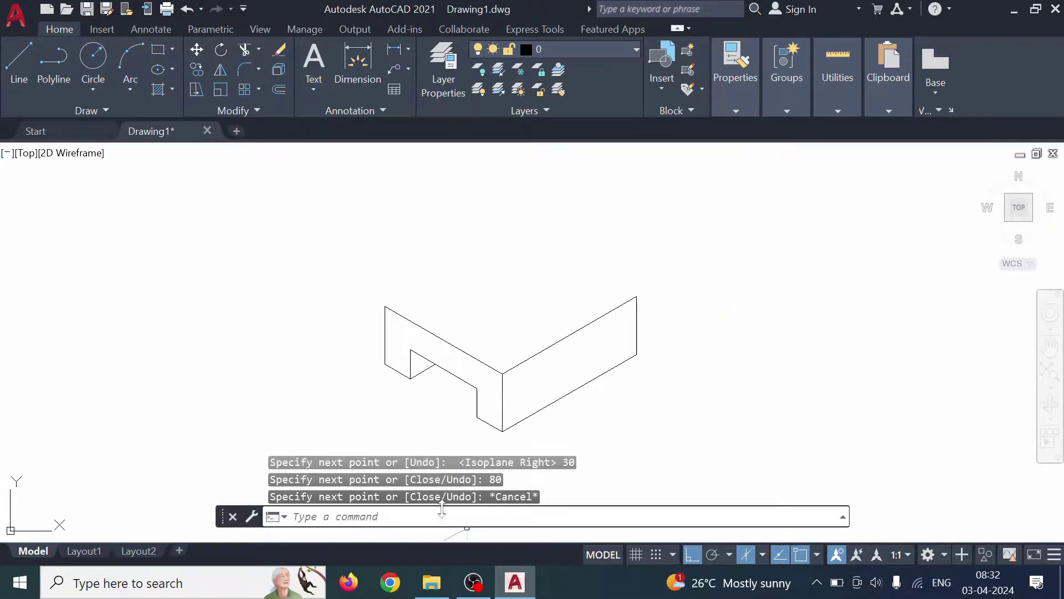
scroll(898, 298, down, 5)
mouse_move(977, 248)
middle_down()
mouse_move(941, 277)
mouse_move(373, 510)
middle_up()
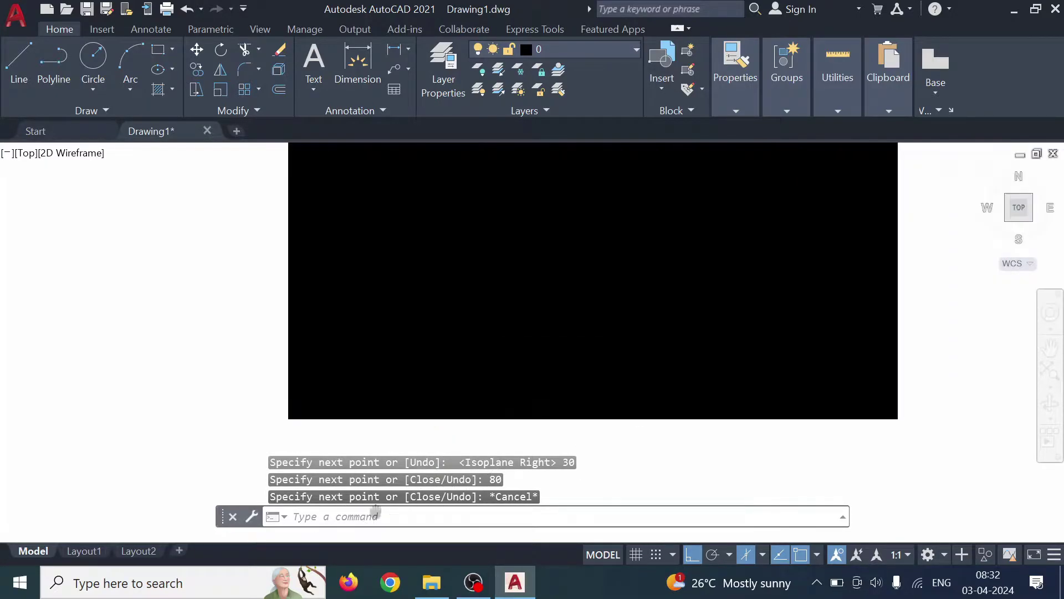
scroll(721, 258, down, 5)
scroll(724, 240, up, 5)
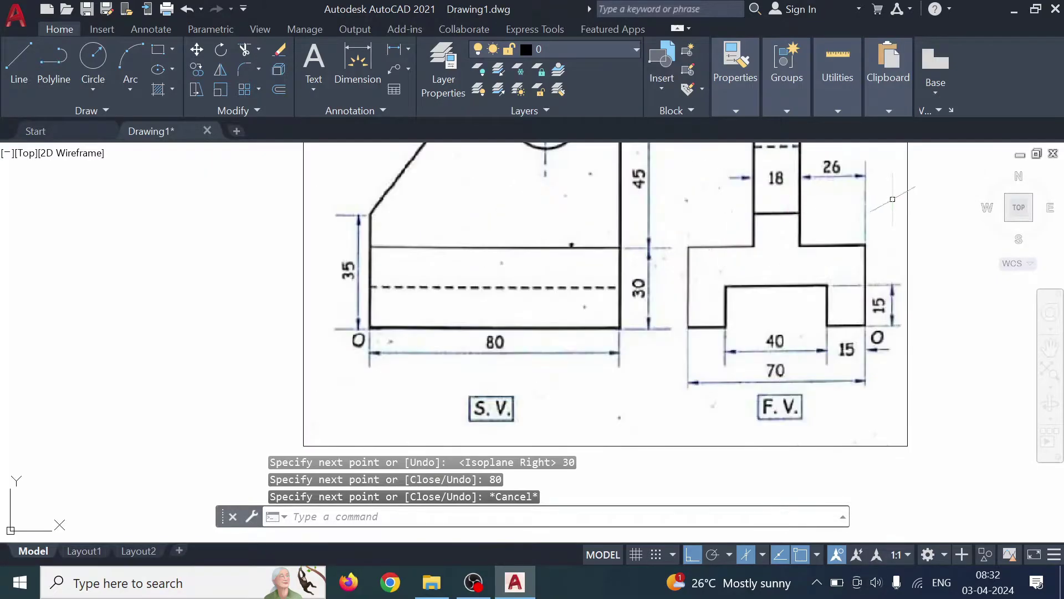
middle_drag(937, 203, 906, 274)
scroll(772, 233, down, 2)
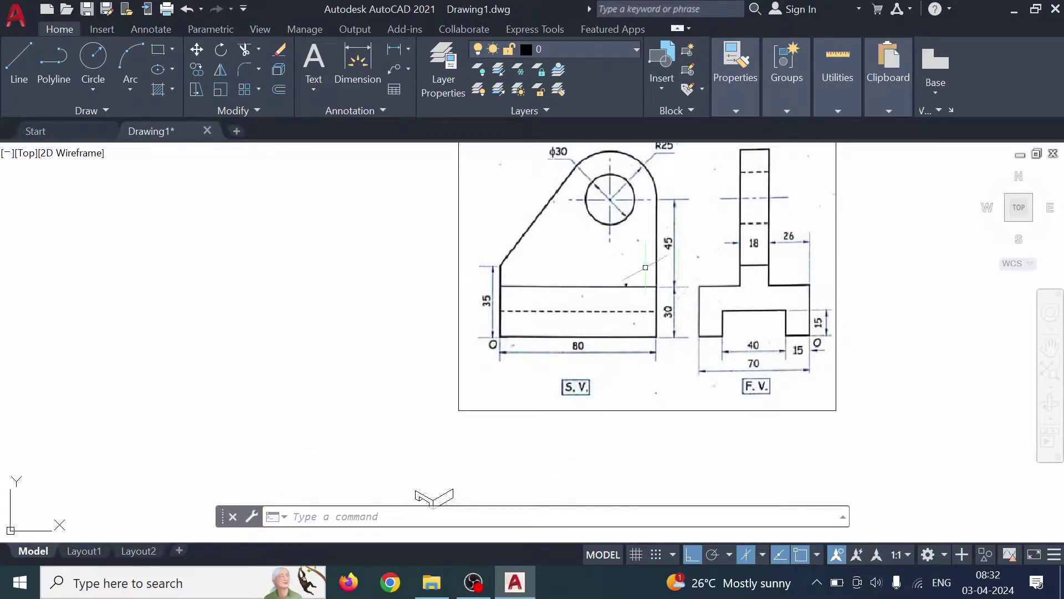
scroll(679, 180, down, 2)
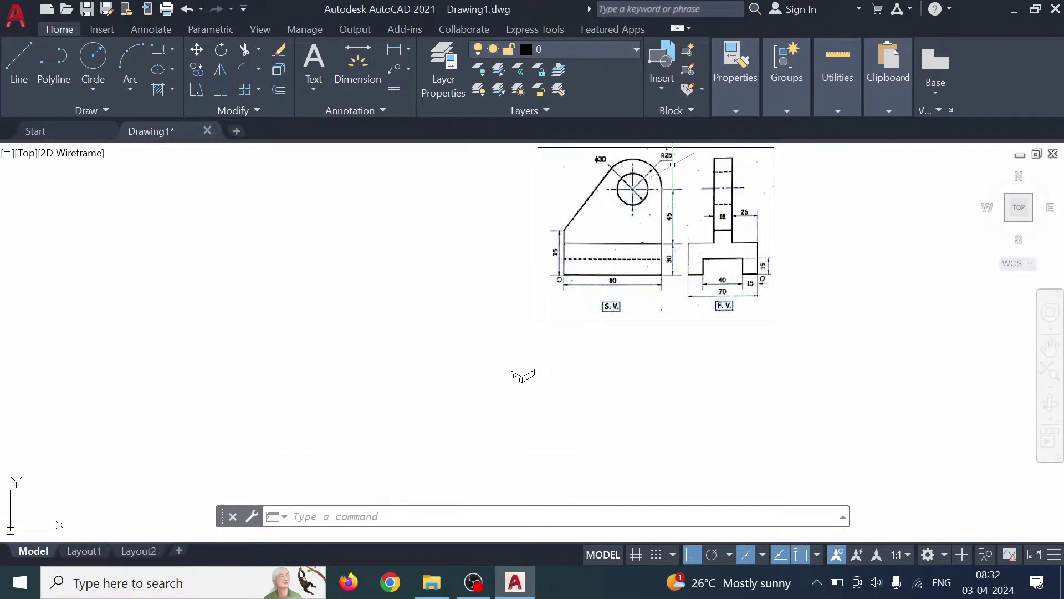
scroll(673, 160, up, 2)
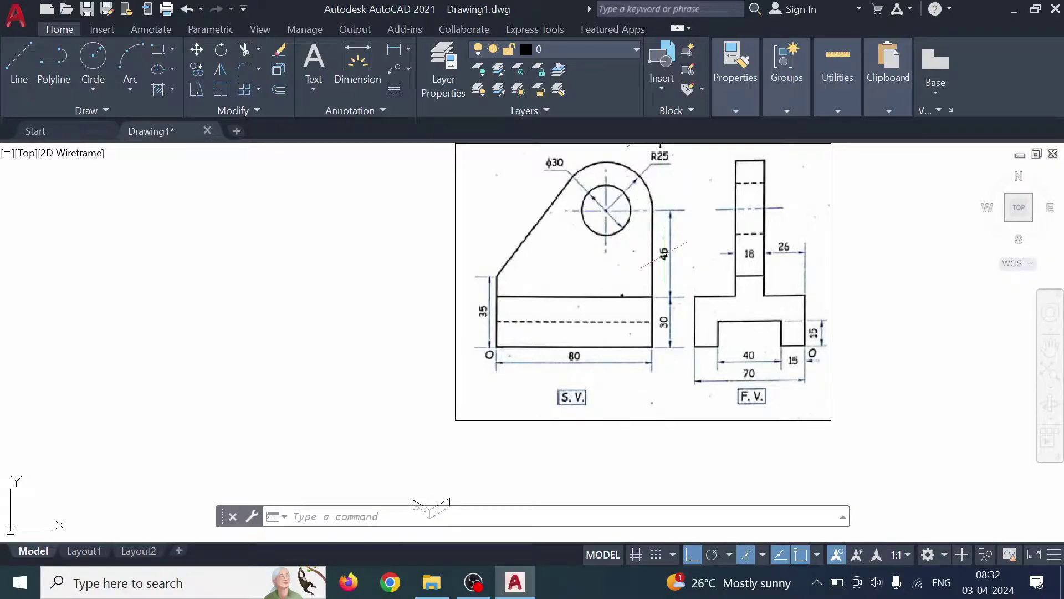
scroll(664, 255, down, 5)
scroll(591, 378, up, 5)
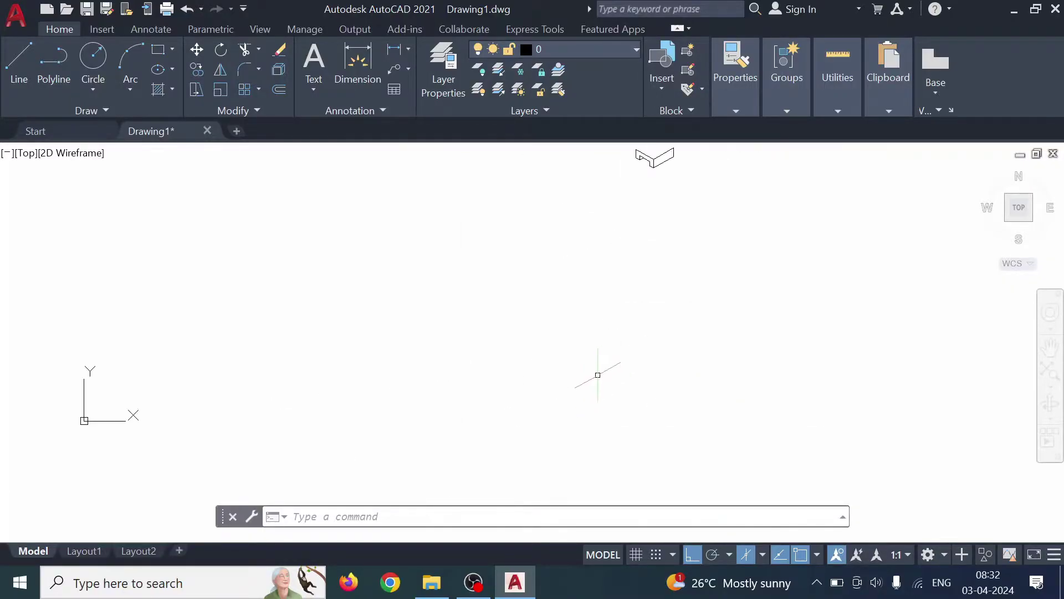
middle_drag(746, 217, 536, 513)
scroll(658, 305, down, 2)
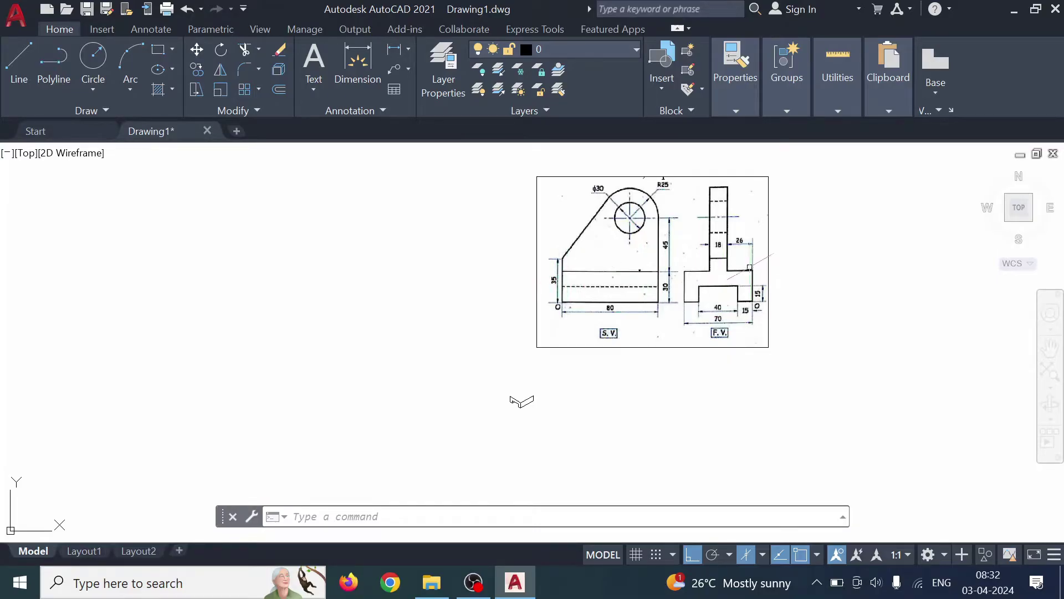
scroll(740, 251, up, 2)
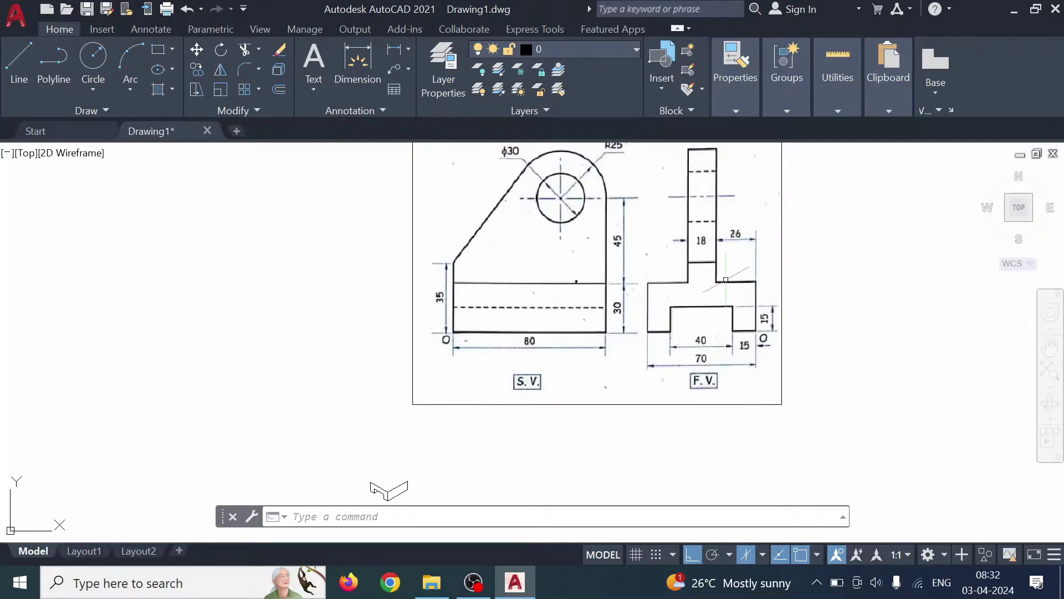
middle_drag(487, 470, 718, 304)
scroll(733, 297, up, 4)
middle_drag(329, 389, 1034, 262)
middle_drag(730, 317, 608, 406)
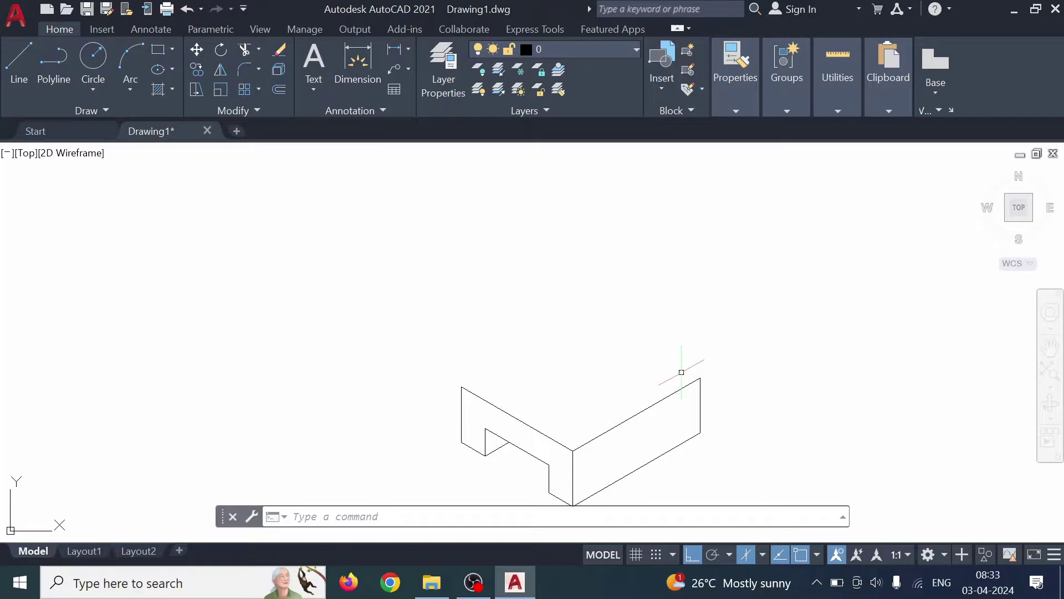
Copy the side face's upper edge 26 units along the front face's top edge, using isoplane Left.
key(Escape)
key(Escape)
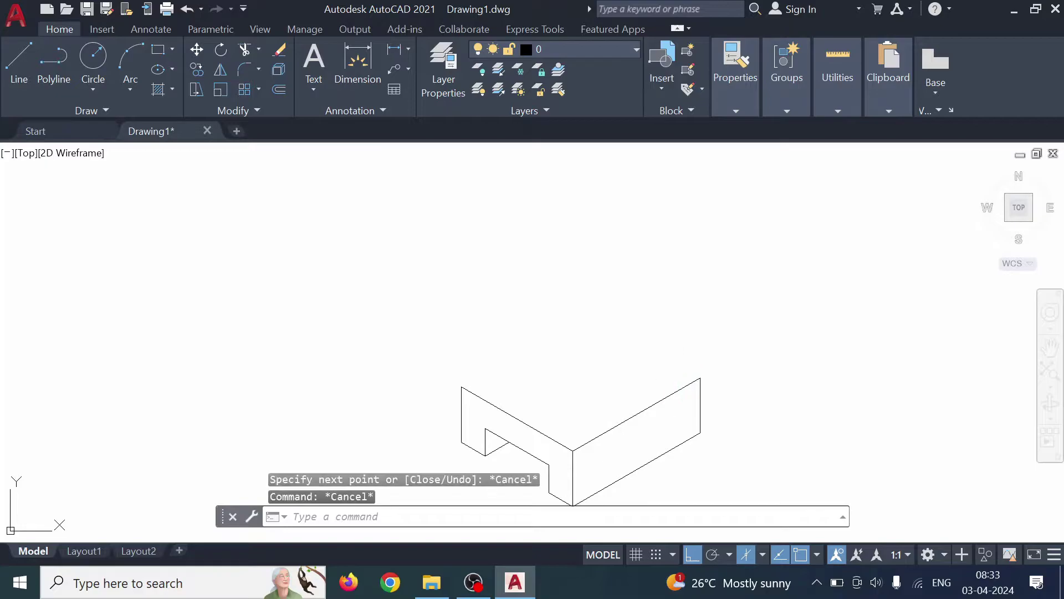
key(Escape)
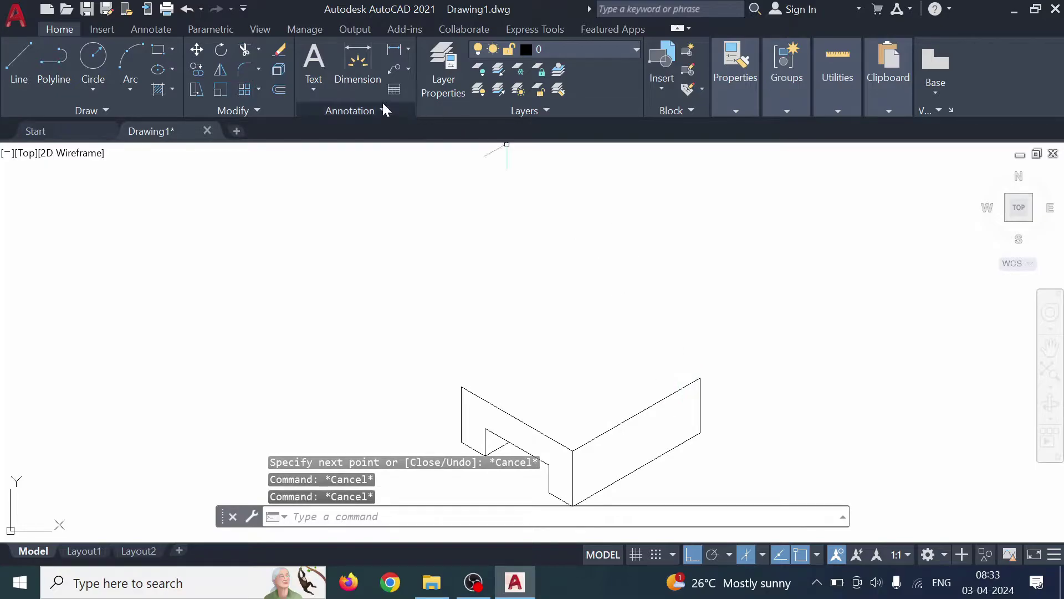
click(198, 69)
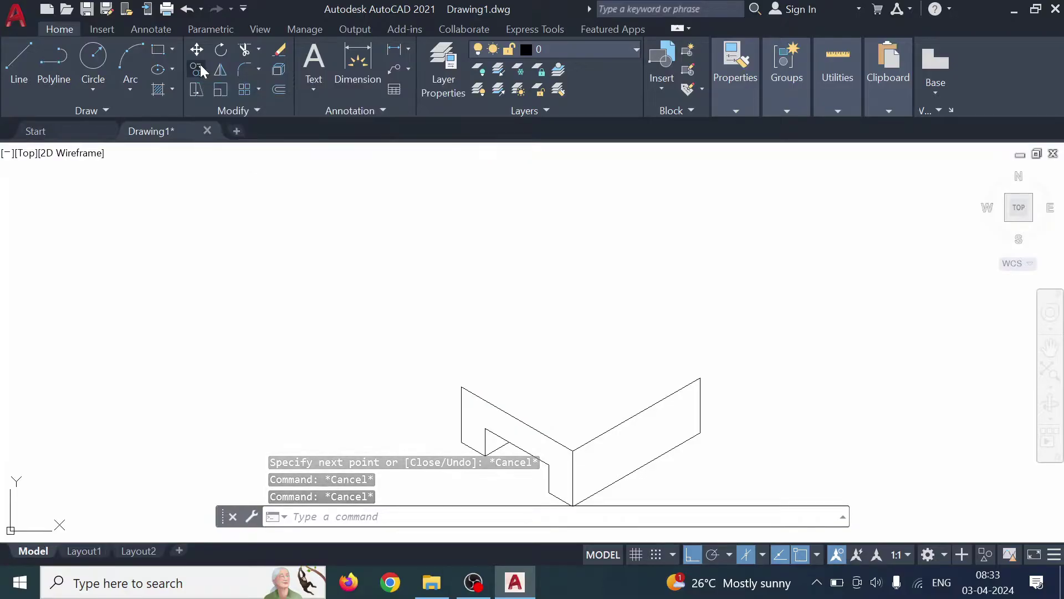
click(641, 410)
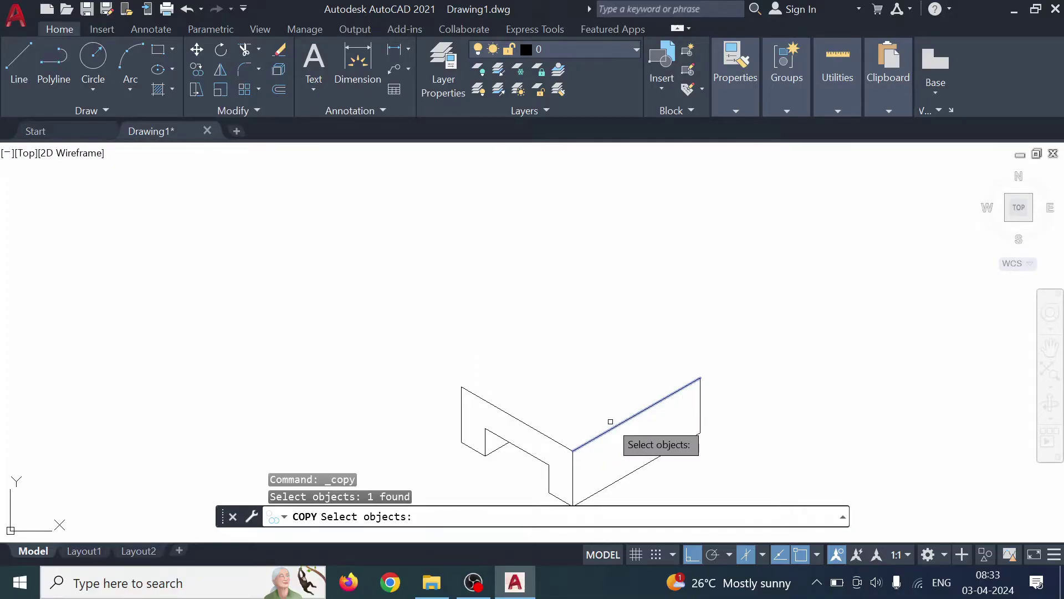
key(Return)
scroll(609, 424, up, 4)
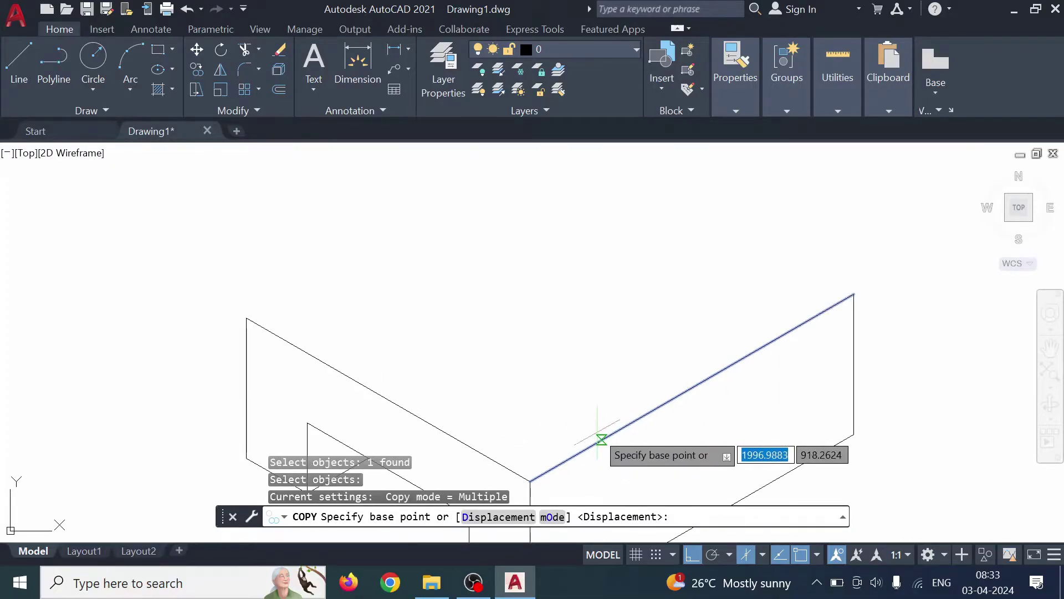
click(530, 481)
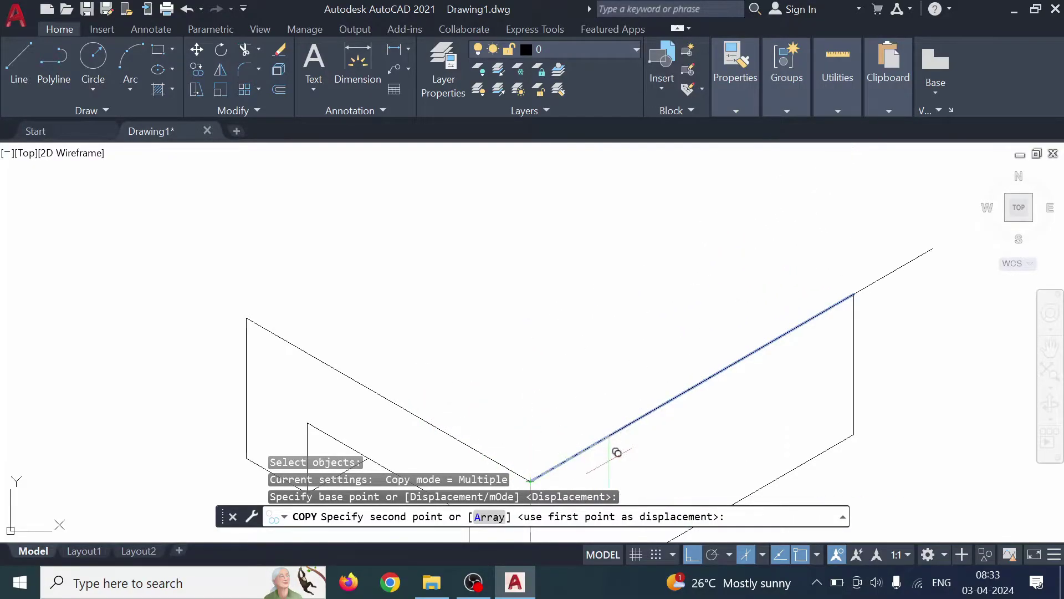
click(763, 555)
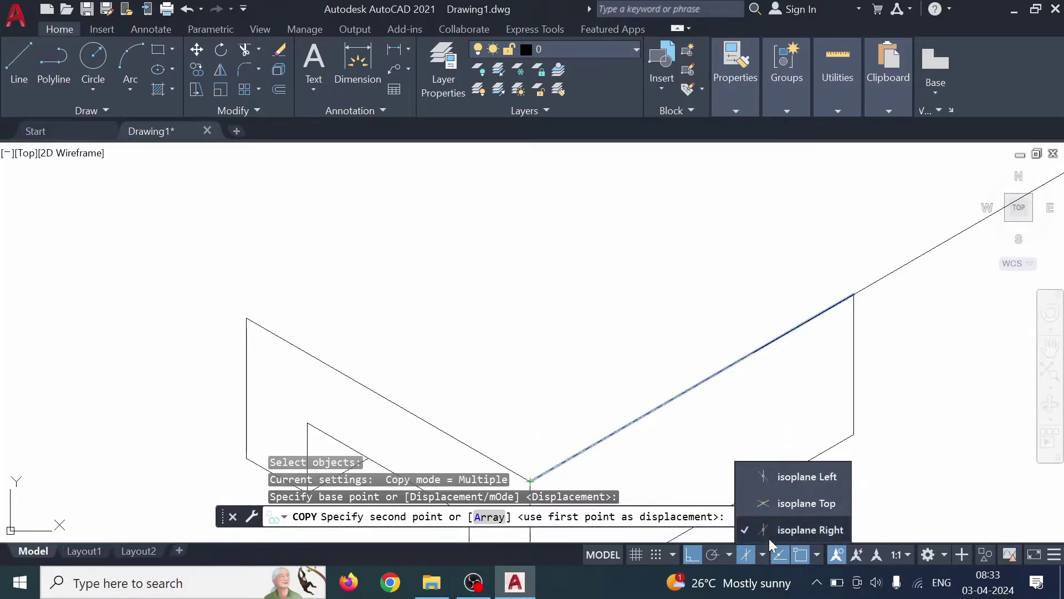
click(778, 478)
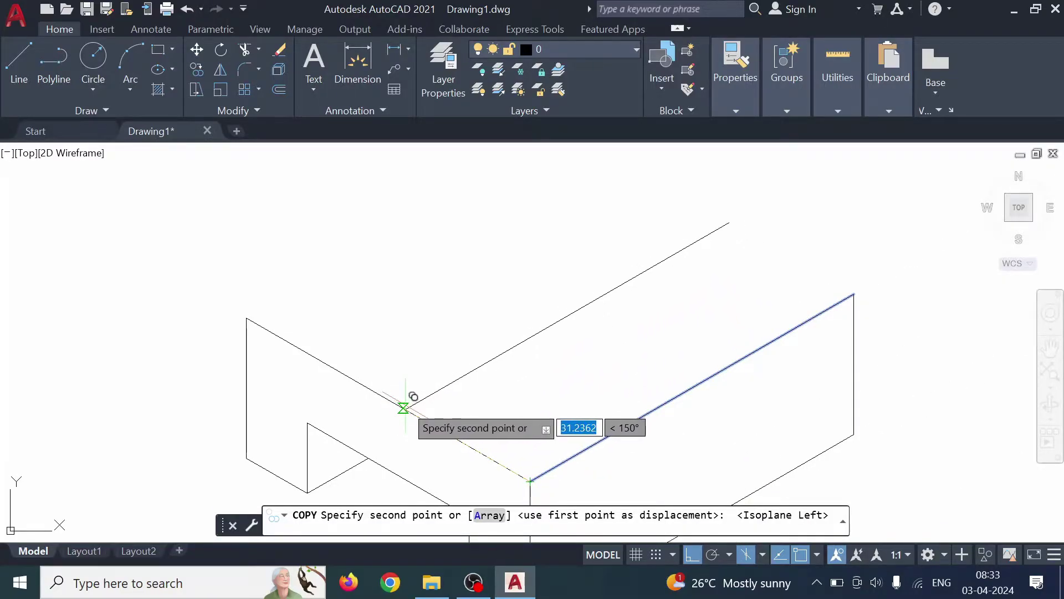
text(2)
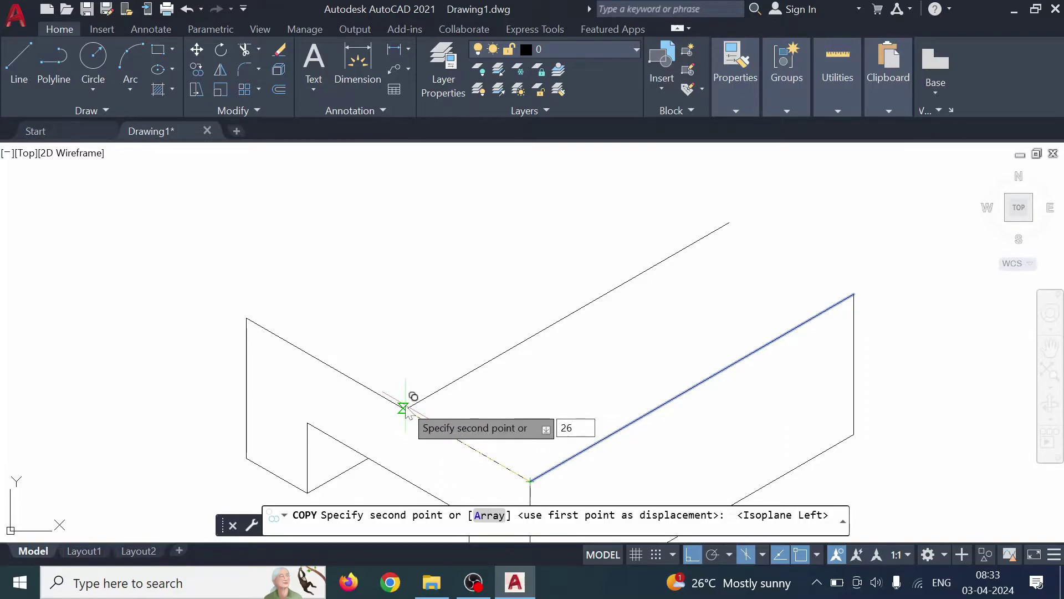
text(6)
key(Return)
key(Escape)
Copy the front face's top edge 80 units along the 30° axis to the base's rear, using isoplane Top.
scroll(700, 412, down, 2)
middle_drag(677, 389, 693, 341)
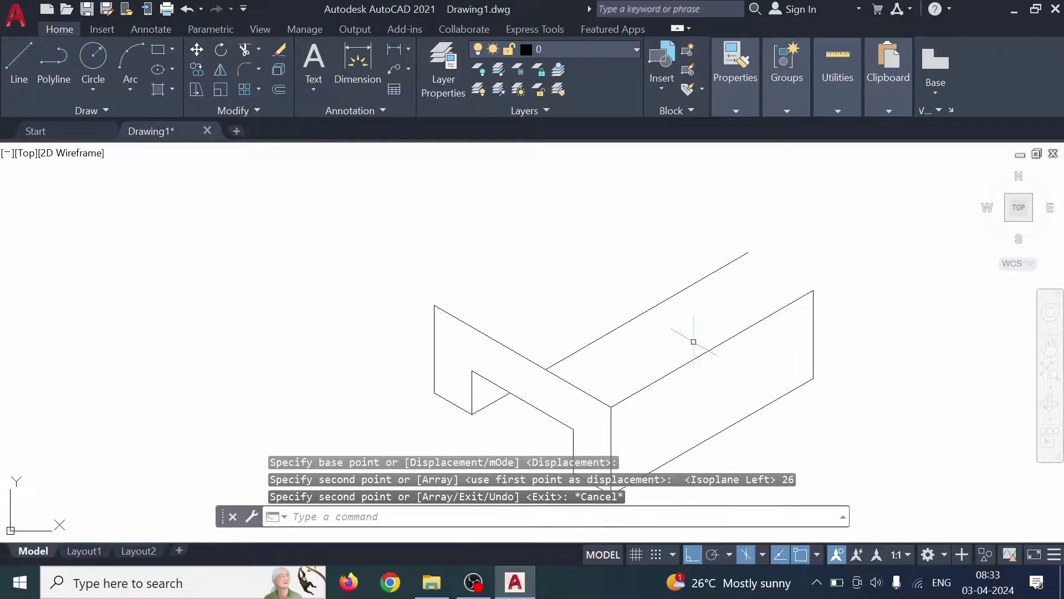
click(195, 69)
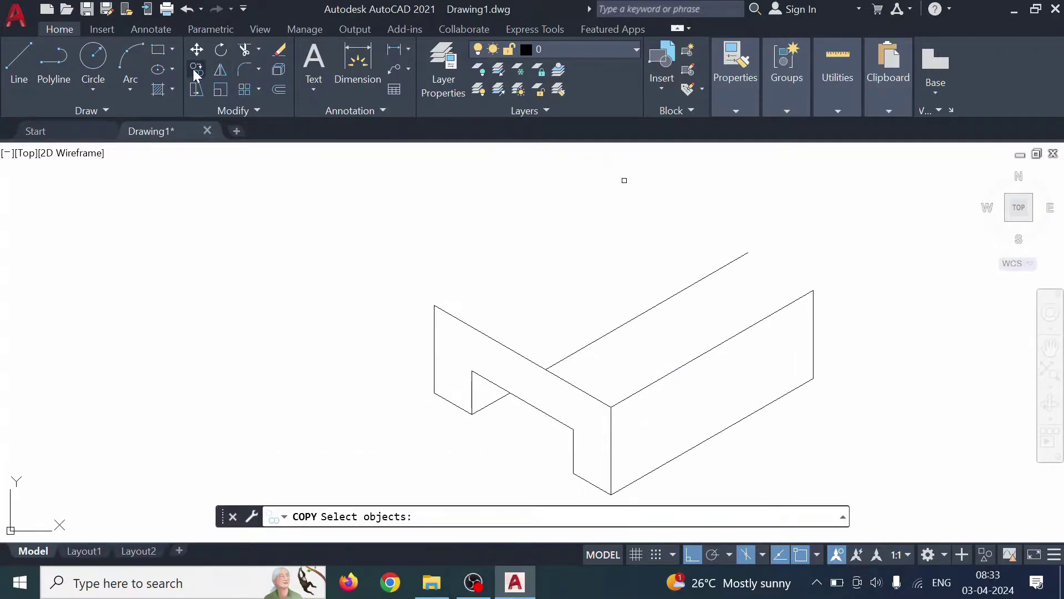
click(509, 345)
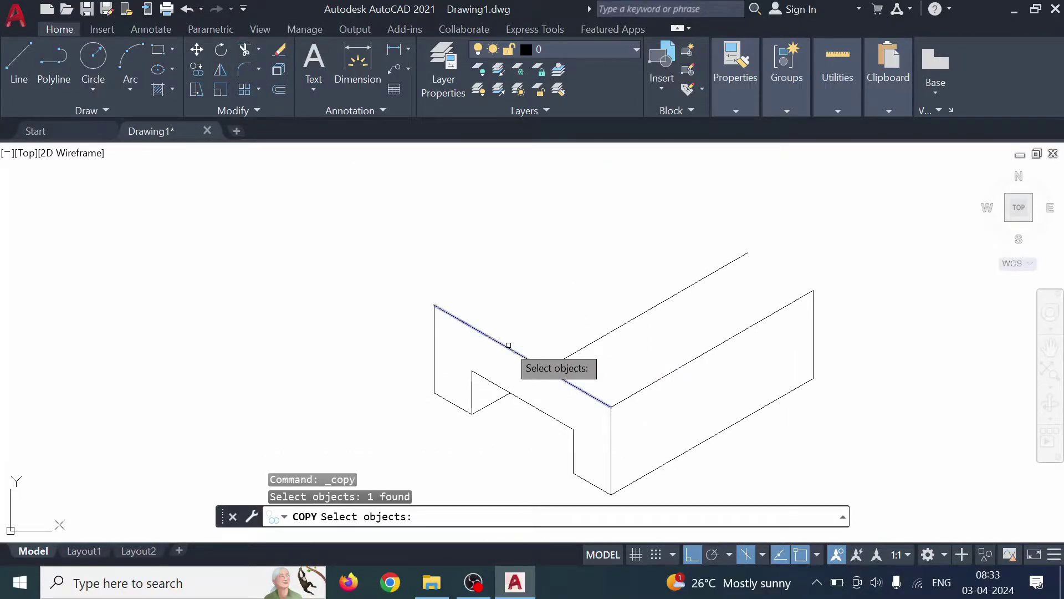
key(Return)
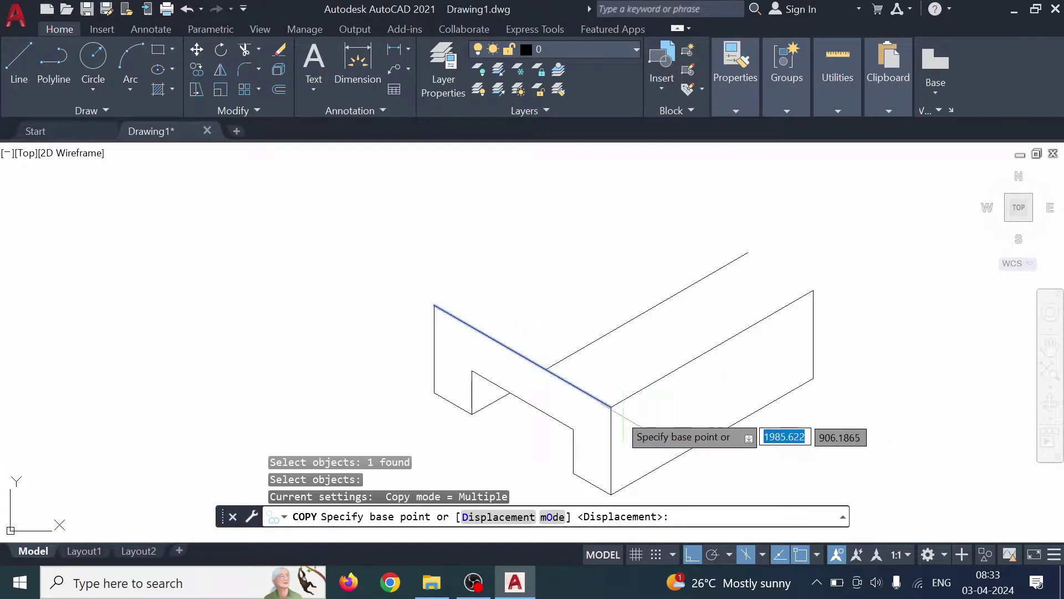
click(610, 406)
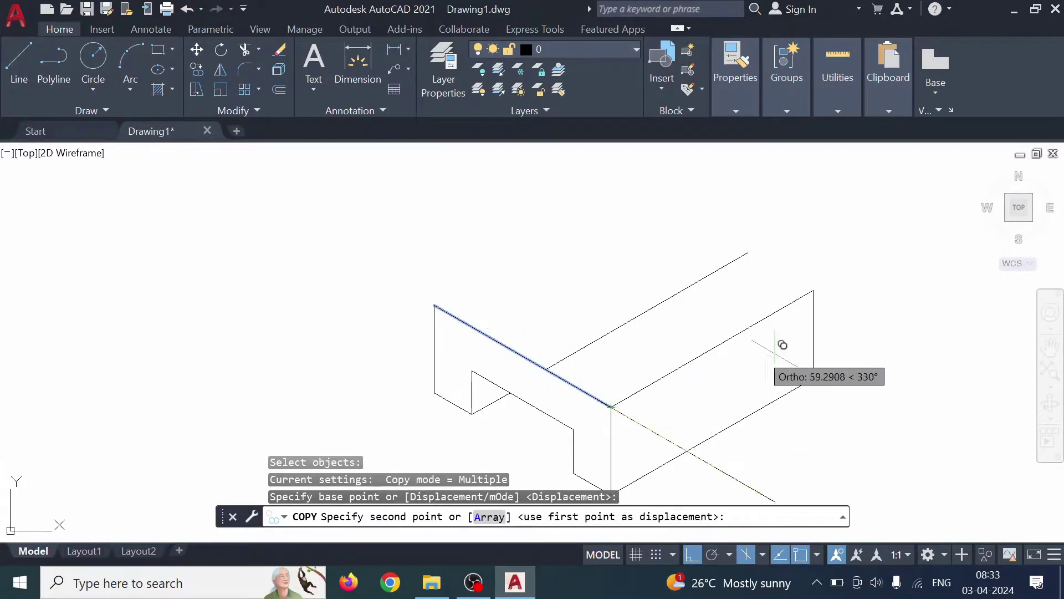
click(761, 555)
click(797, 506)
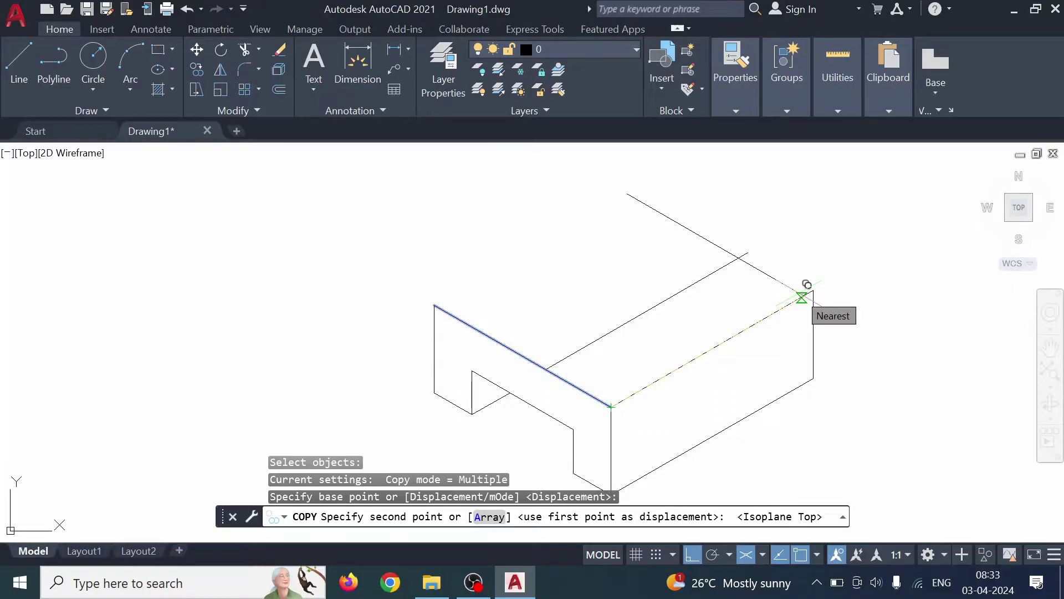
text(80)
key(Return)
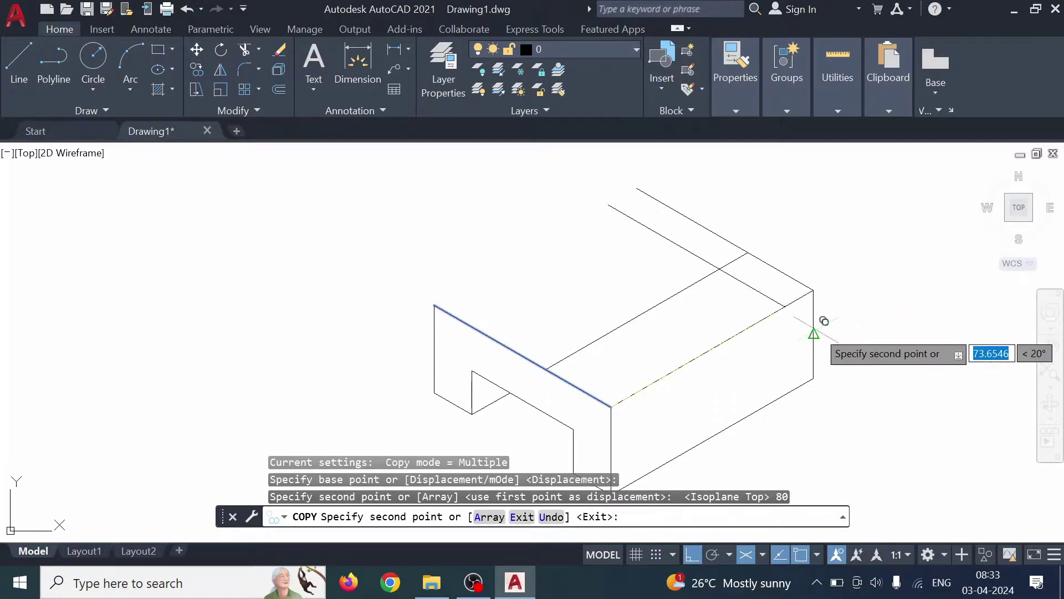
key(Escape)
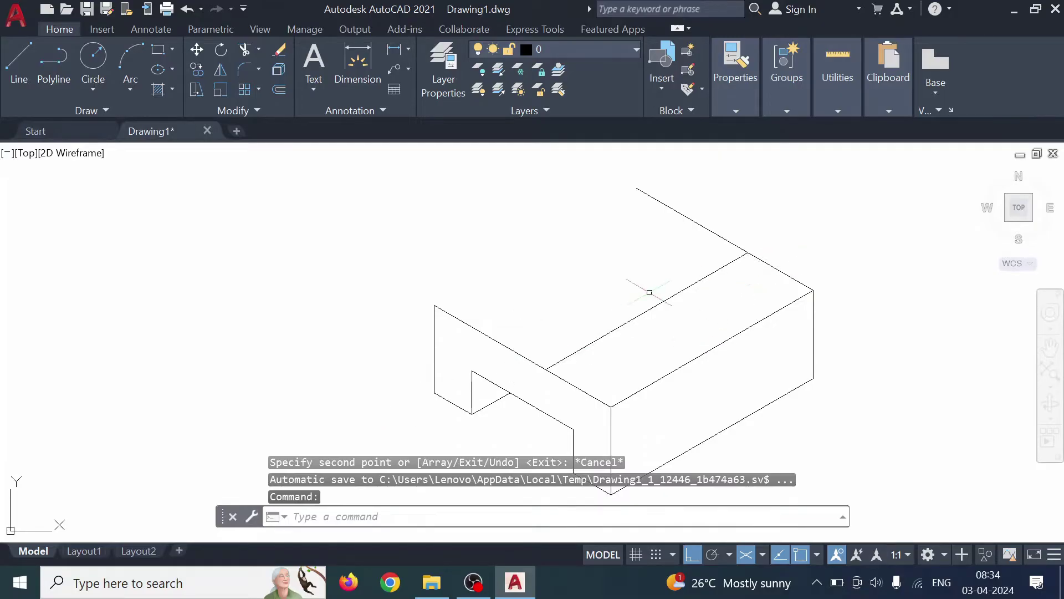
Draw a 70-unit vertical line upward from the rear end of the base's 26-unit offset line, using isoplane Left.
middle_drag(799, 227, 713, 306)
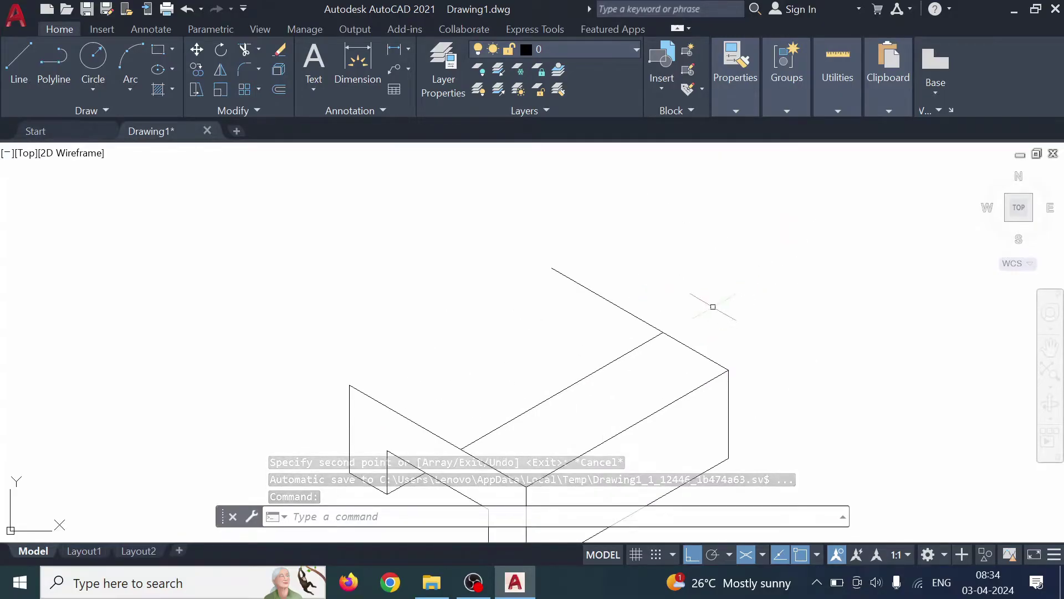
scroll(653, 246, down, 2)
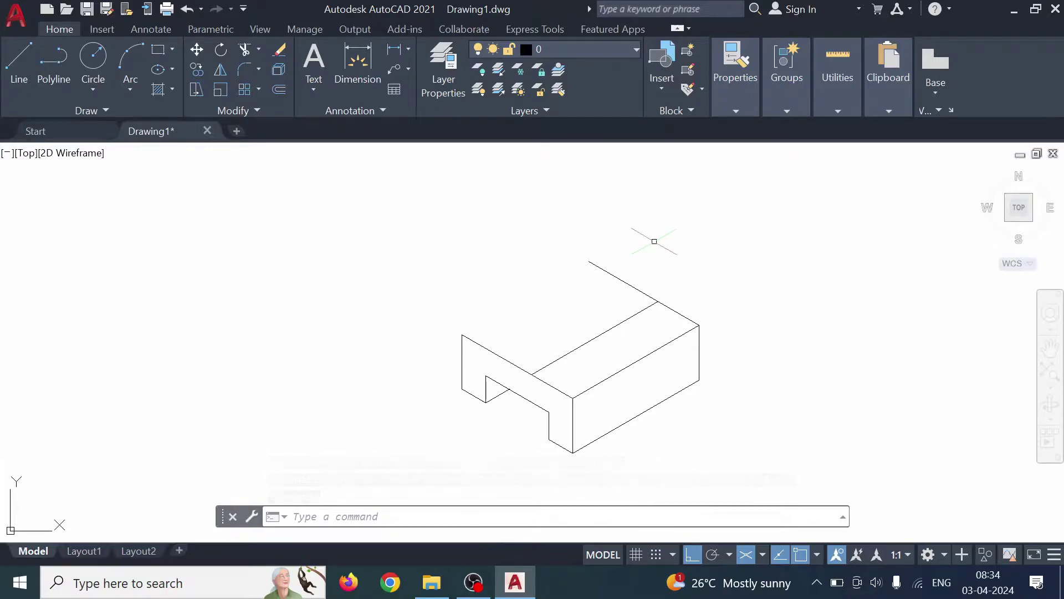
click(19, 61)
click(658, 302)
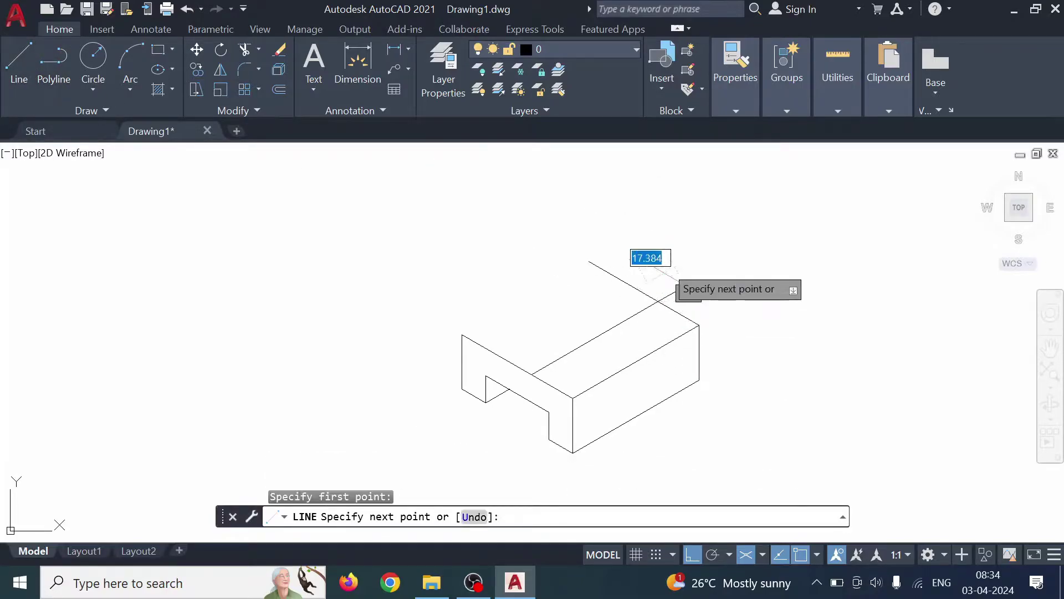
click(763, 554)
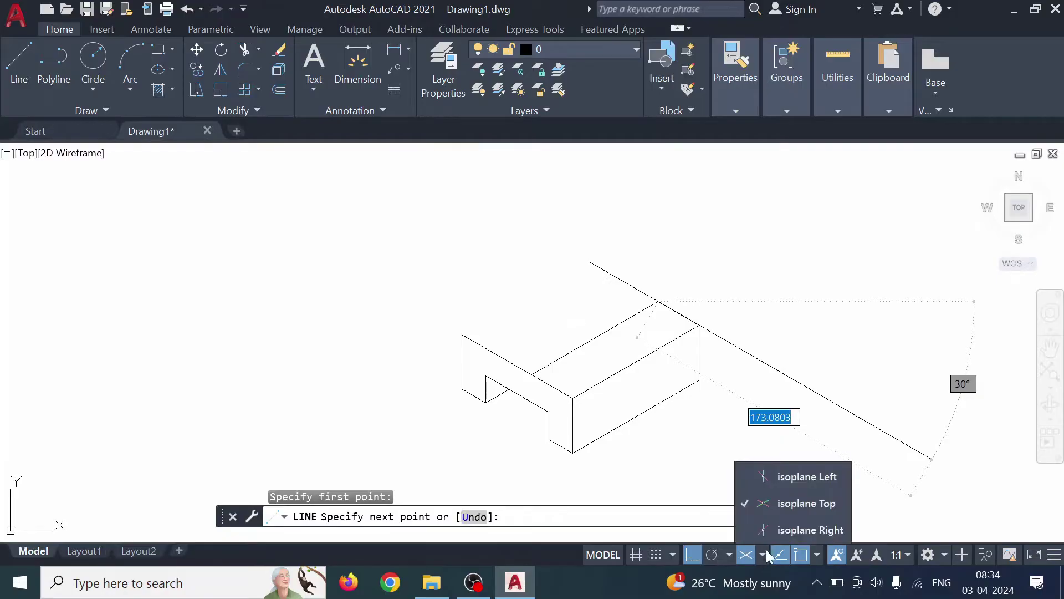
click(778, 479)
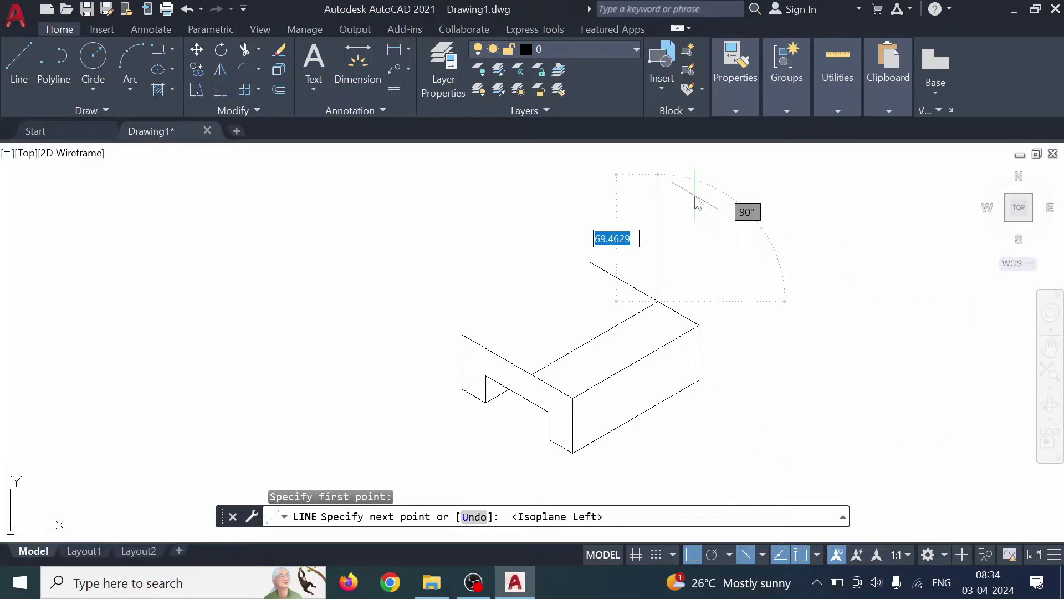
key(Return)
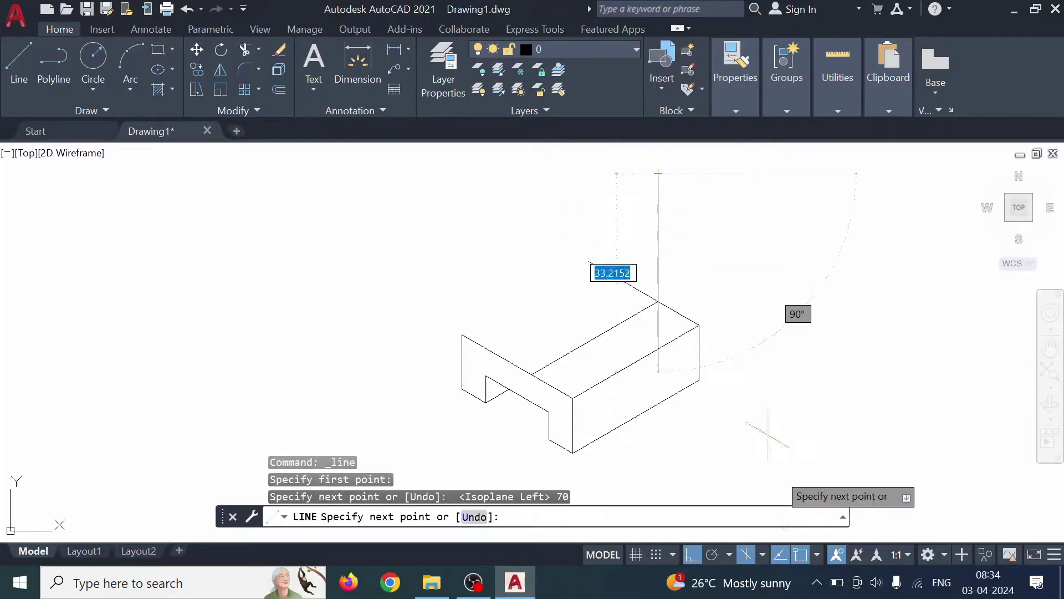
Continue the plate outline with a 50-unit line at 210° in isoplane Top and a 70-unit line straight down in isoplane Left.
click(763, 554)
click(779, 505)
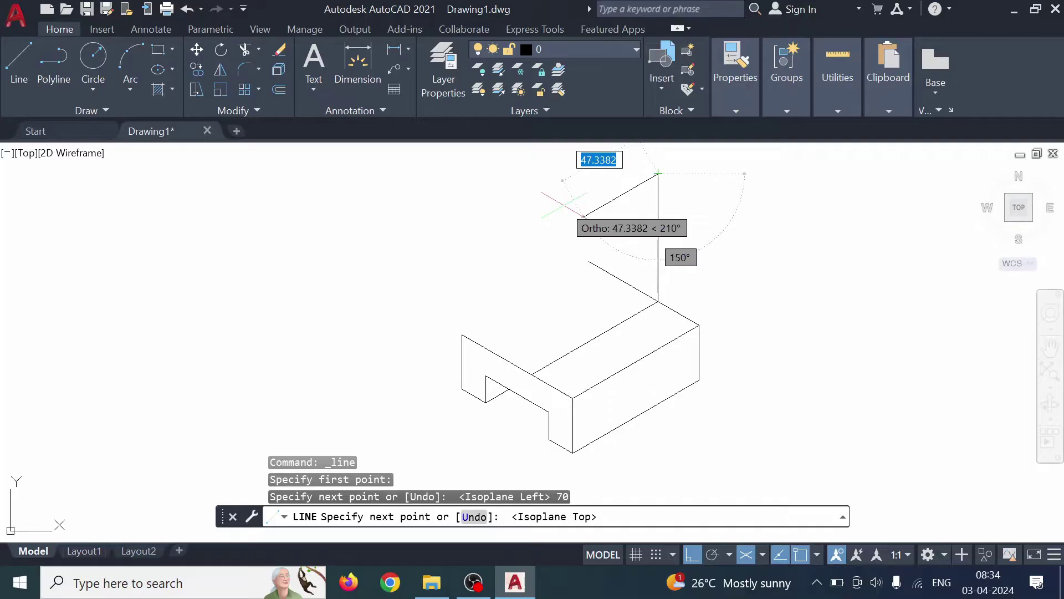
text(50)
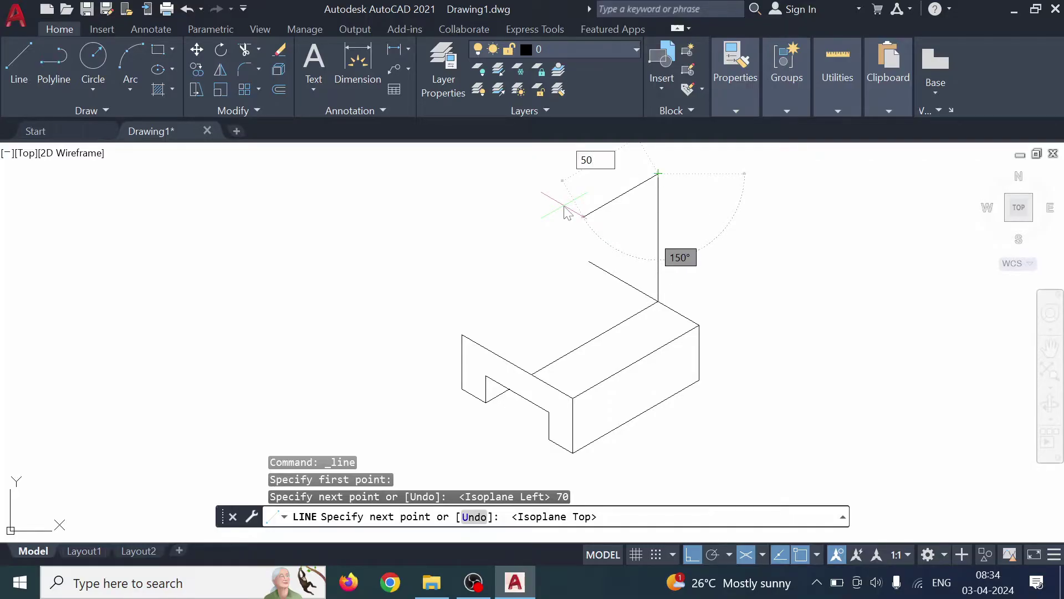
key(Return)
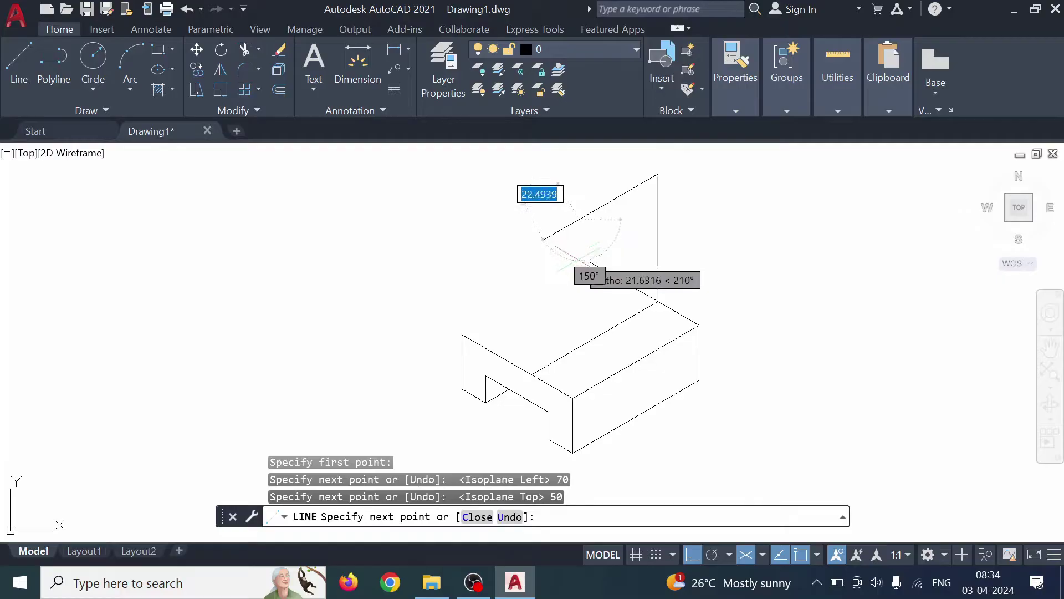
click(763, 554)
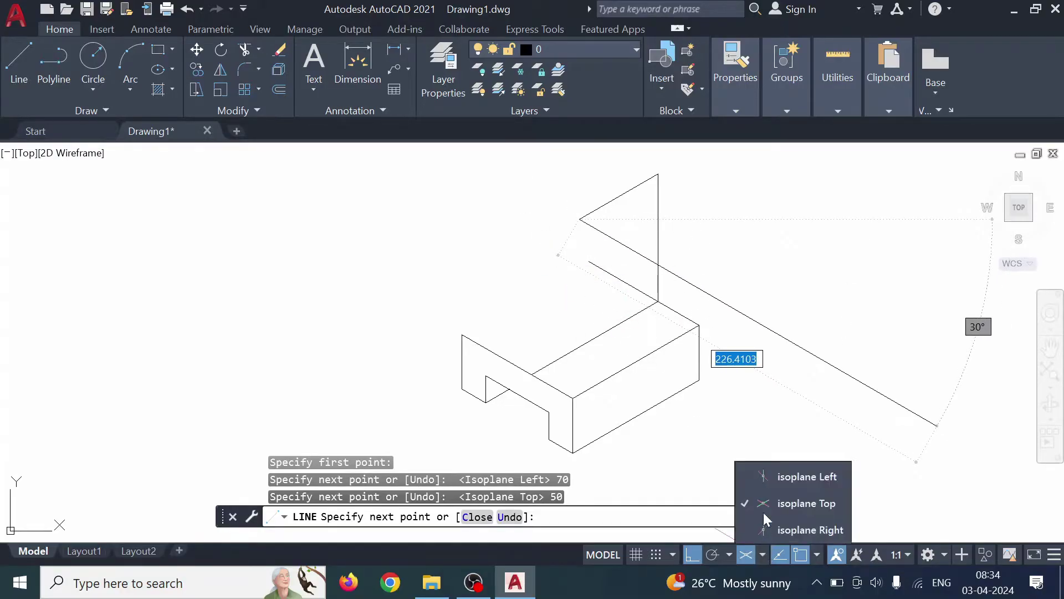
click(770, 477)
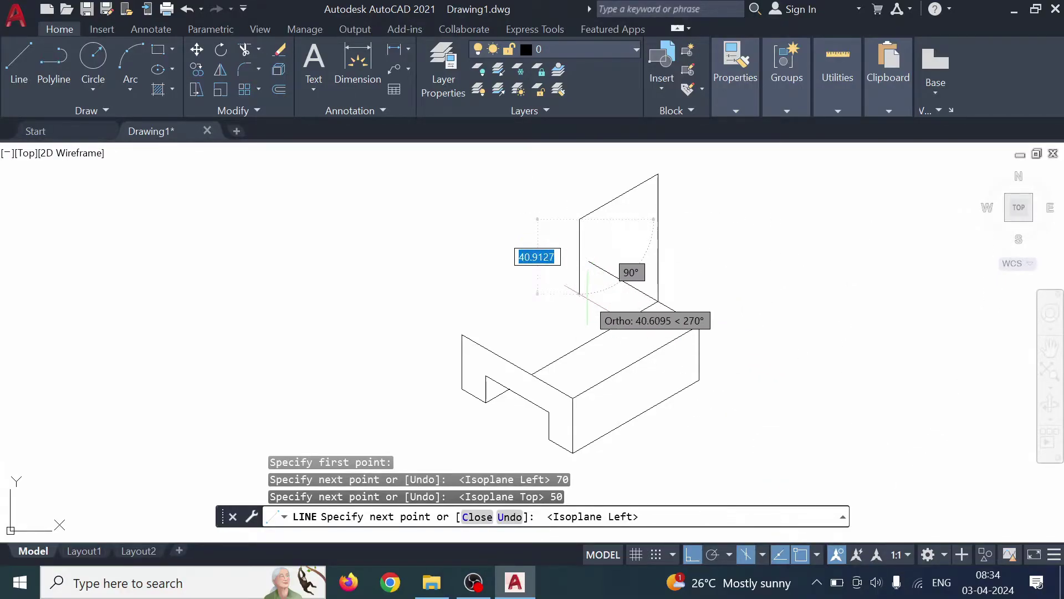
text(5)
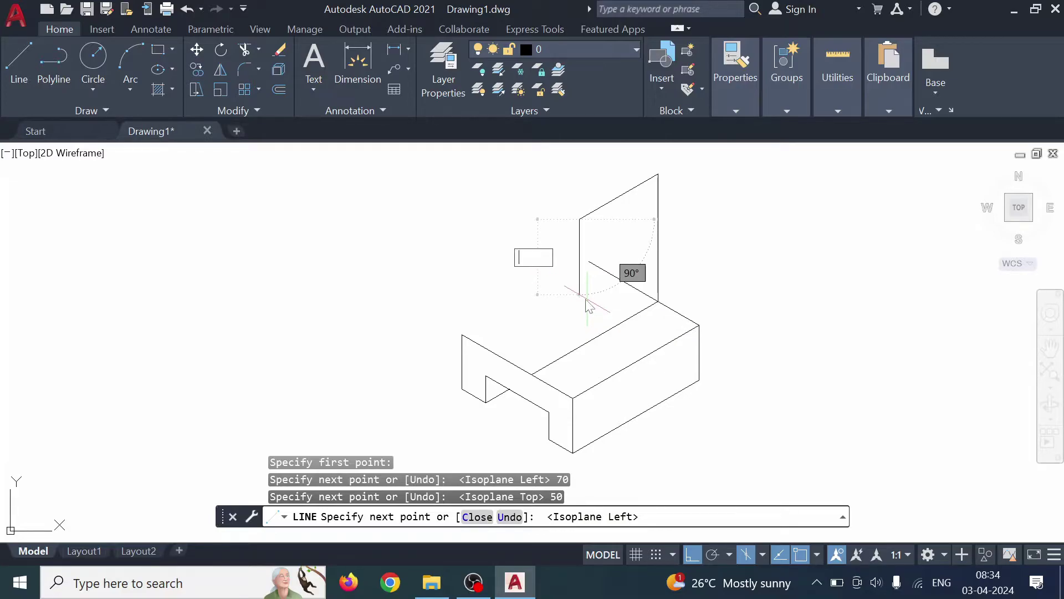
key(Return)
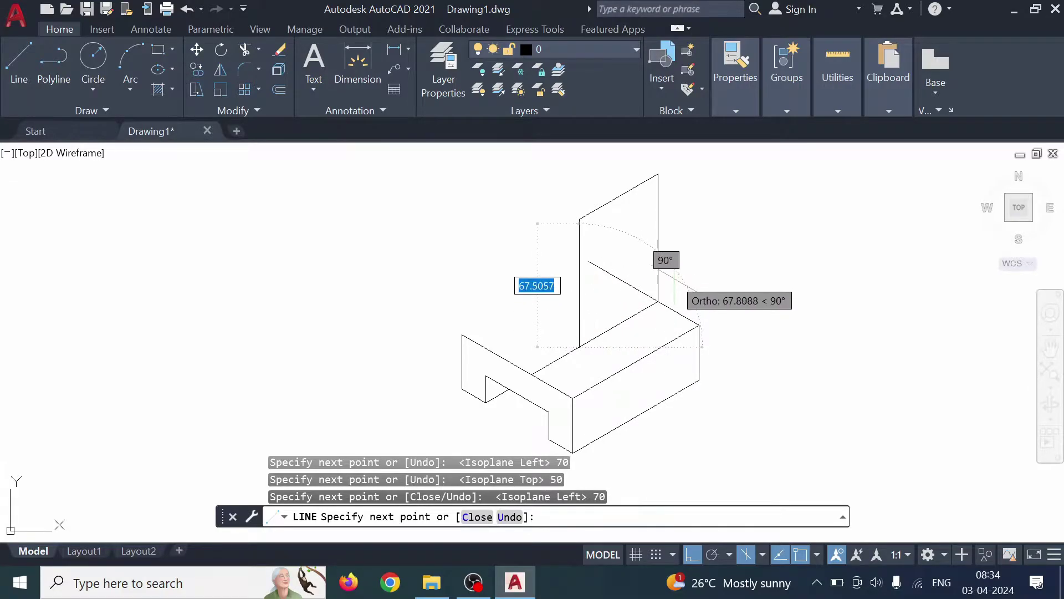
key(Escape)
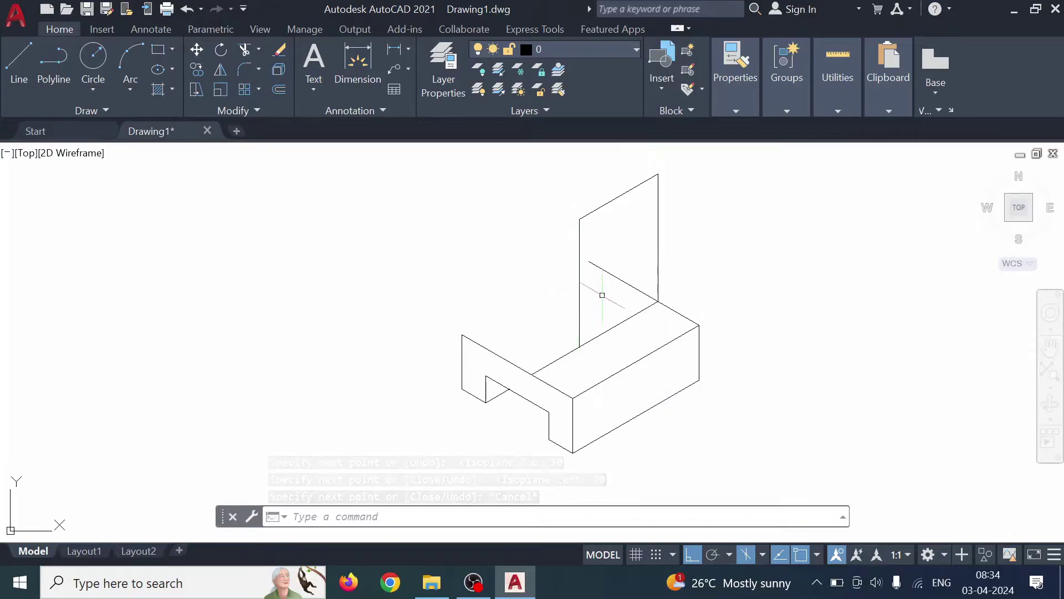
Examine the dimensions of the upright plate's rounded top and hole in the side view of the reference image.
scroll(815, 244, down, 6)
middle_drag(929, 201, 402, 542)
scroll(620, 399, down, 2)
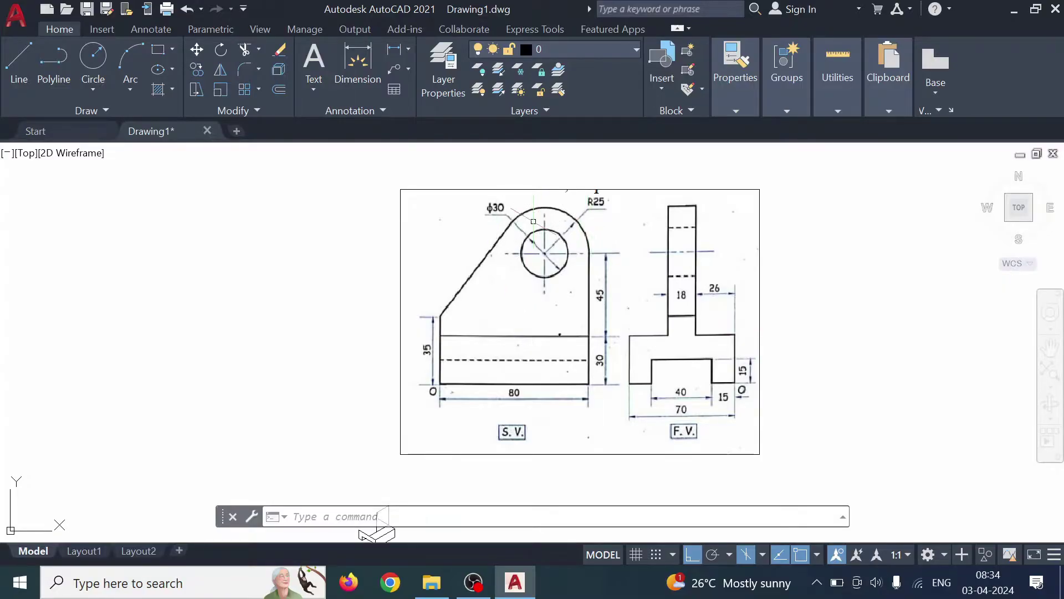
scroll(509, 317, down, 6)
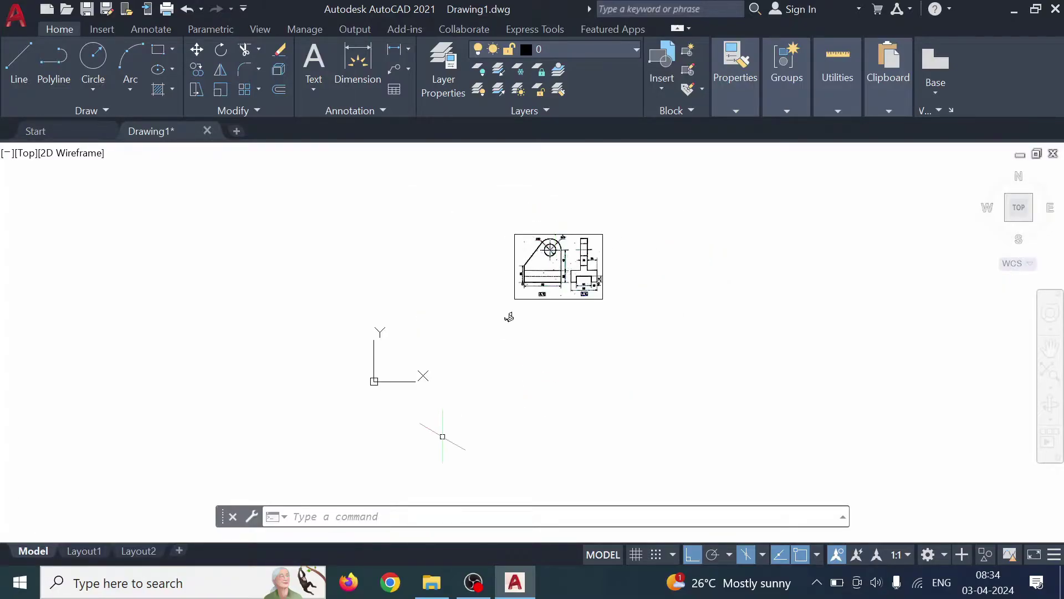
scroll(445, 429, up, 6)
middle_drag(616, 230, 517, 532)
scroll(585, 278, up, 6)
scroll(808, 254, up, 4)
scroll(784, 335, down, 1)
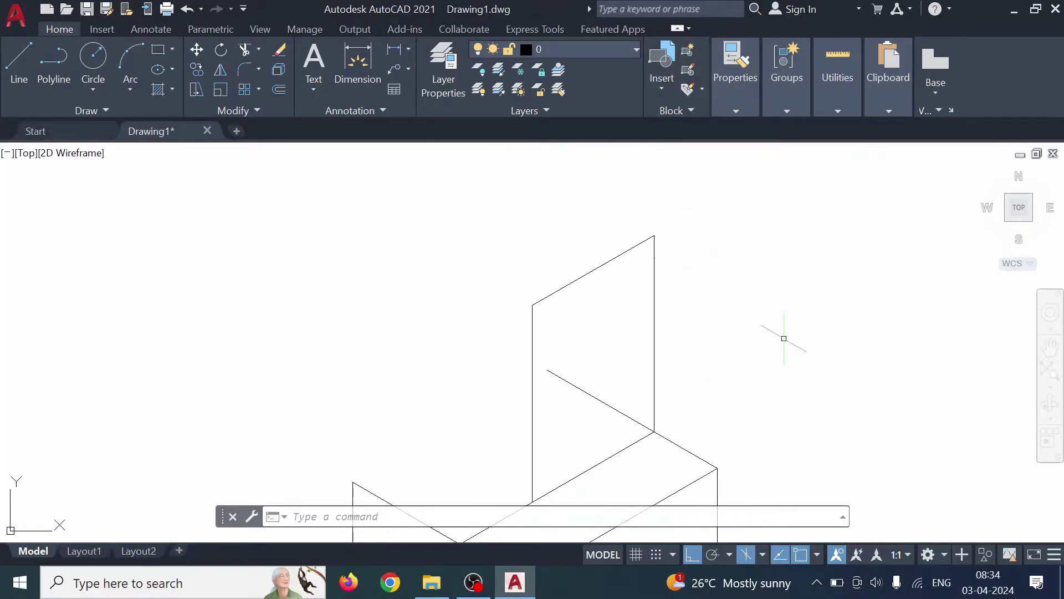
Copy the plate outline's rear vertical edge 25 units along 210° as a centre line, using isoplane Top.
click(197, 70)
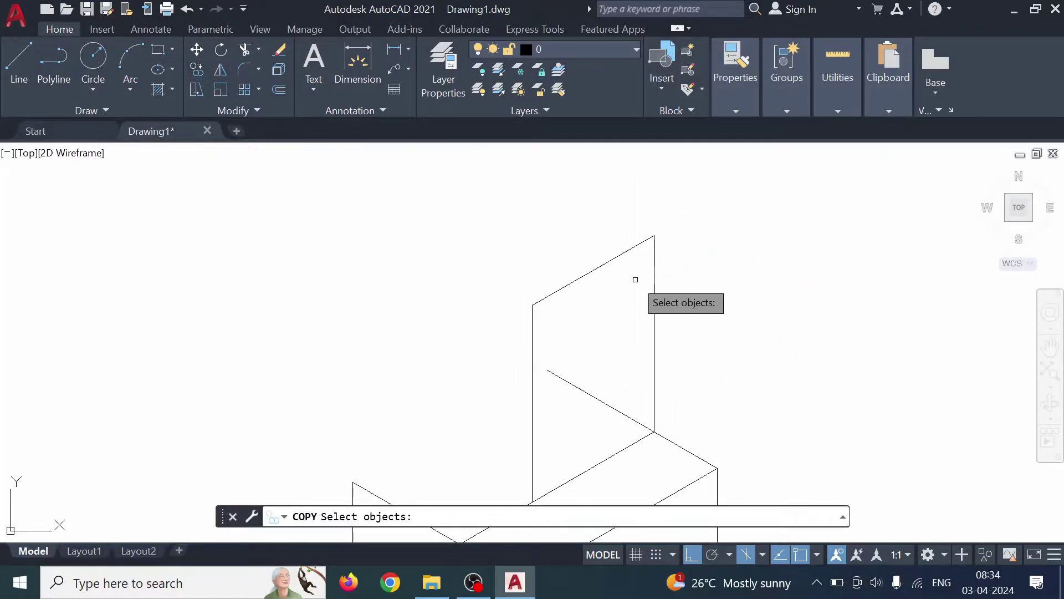
click(653, 273)
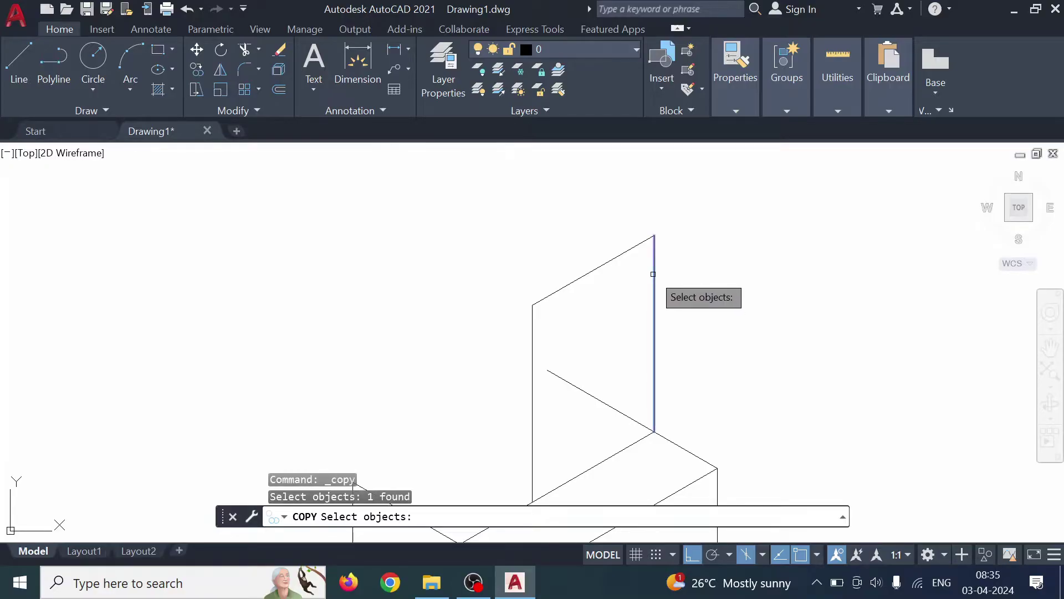
key(Return)
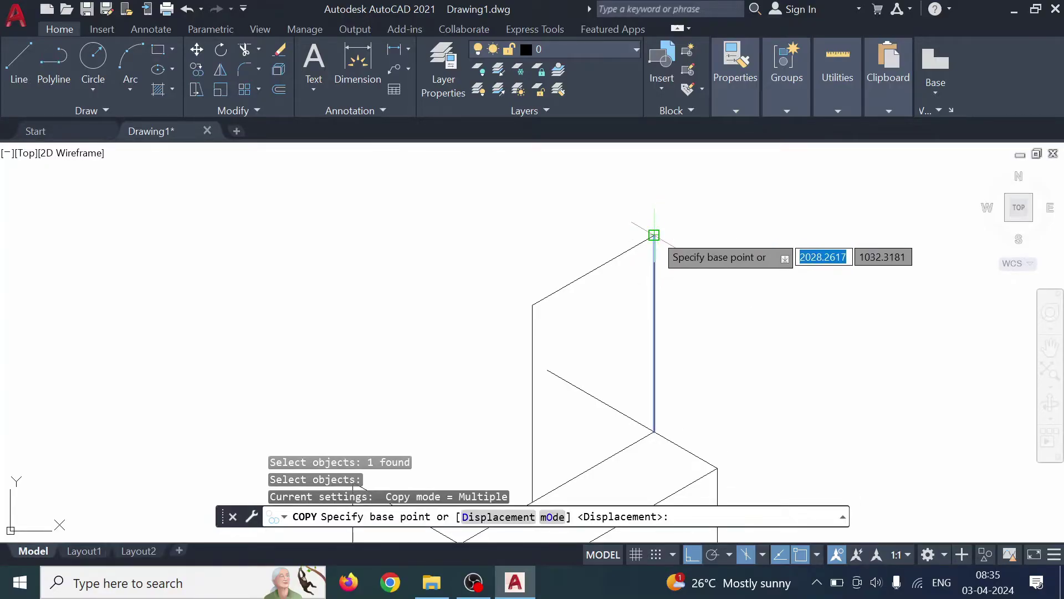
click(654, 235)
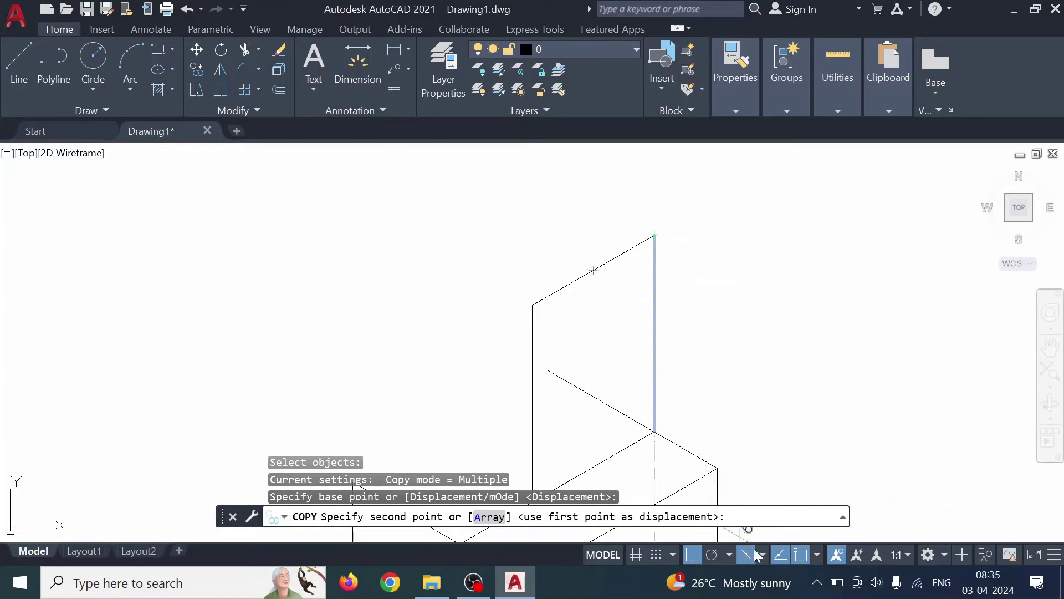
click(764, 554)
click(773, 503)
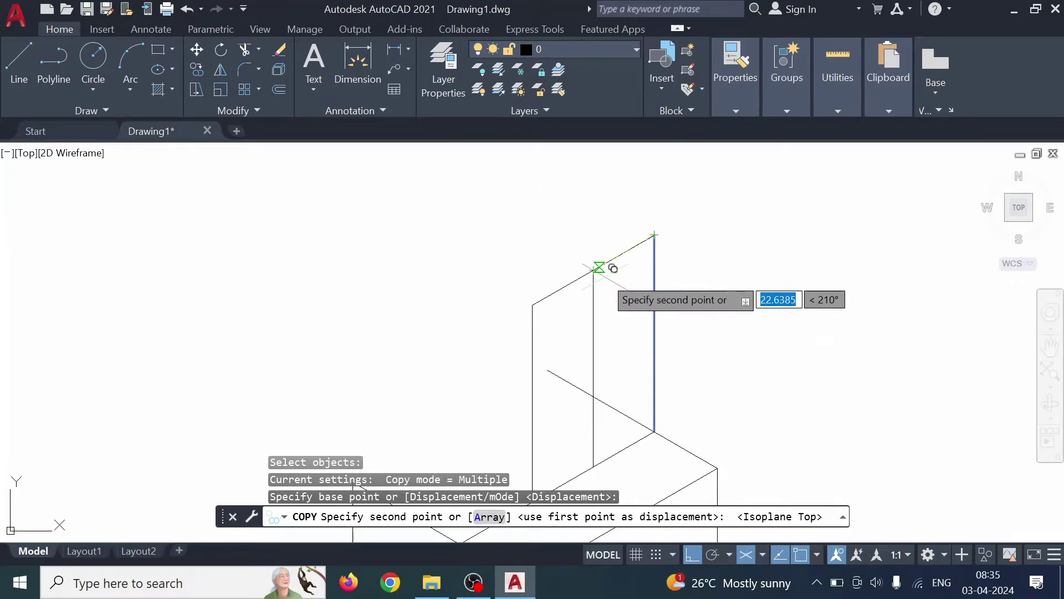
text(25)
key(Return)
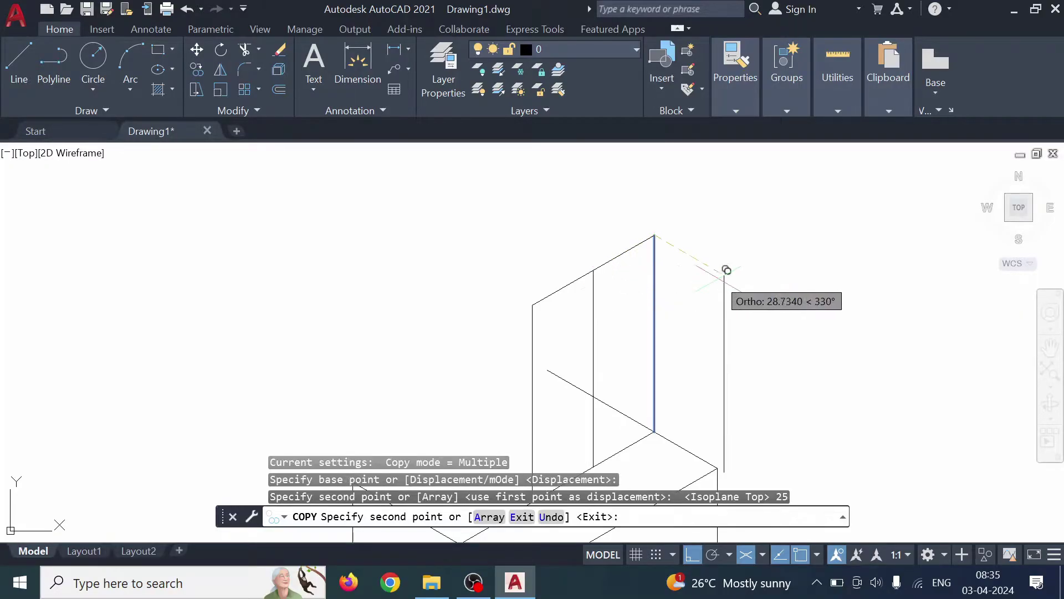
key(Escape)
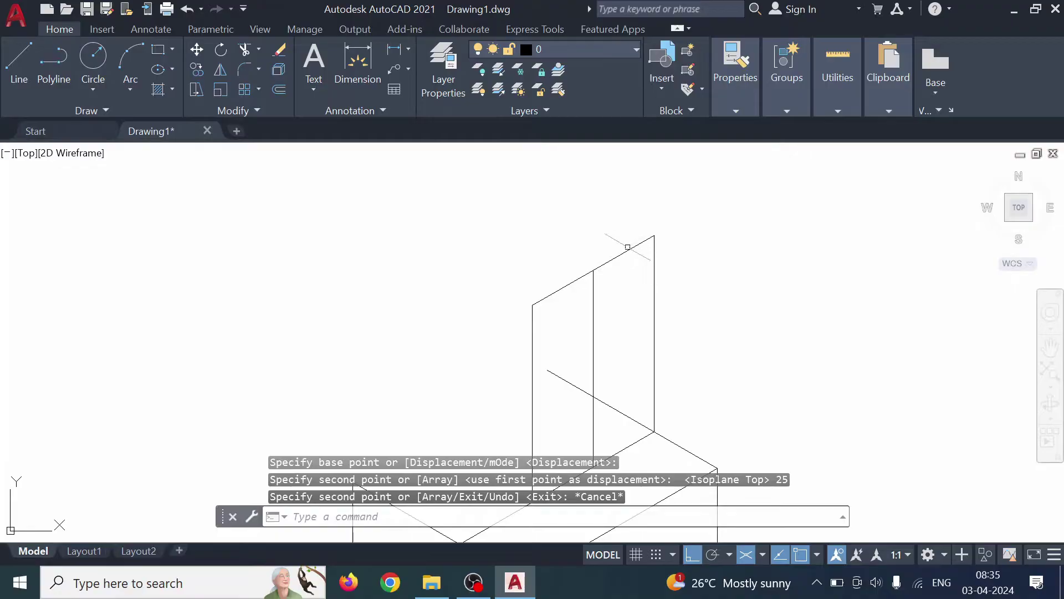
Switch to isoplane Right and copy the plate outline's top edge straight down at 25 and 50 units.
click(763, 555)
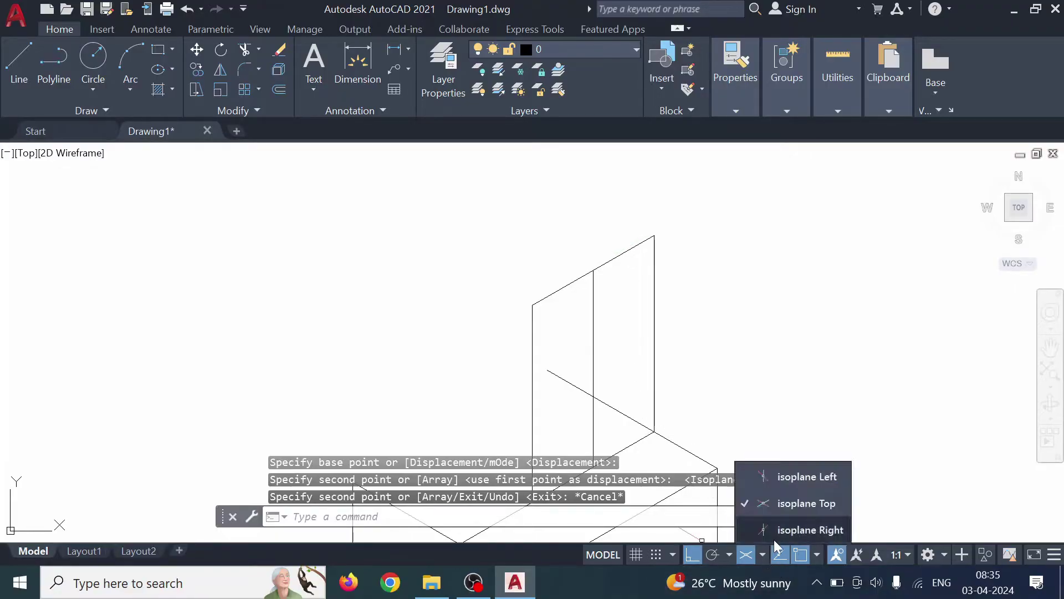
click(775, 537)
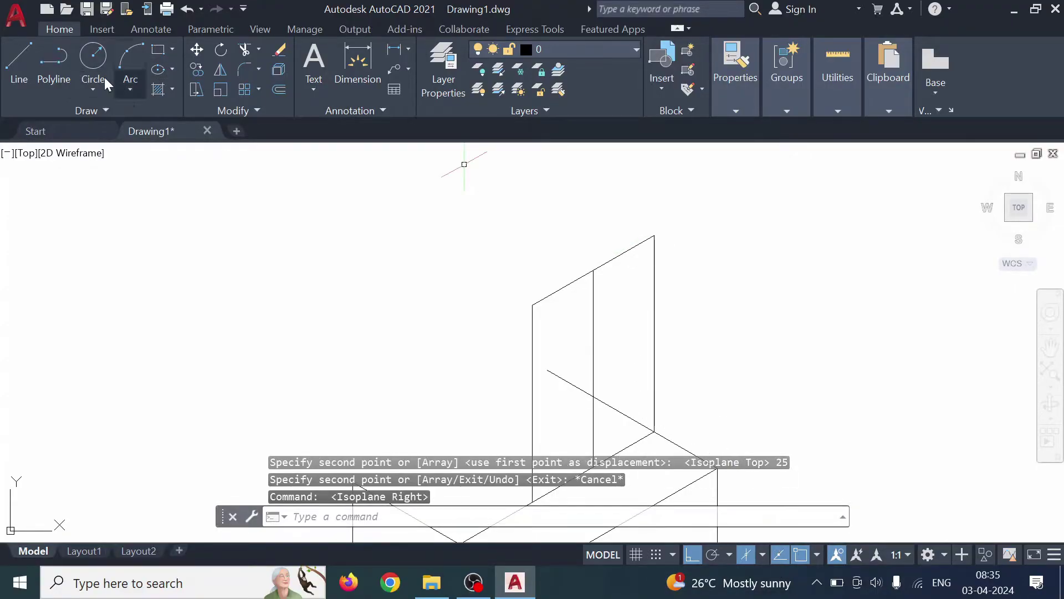
click(197, 68)
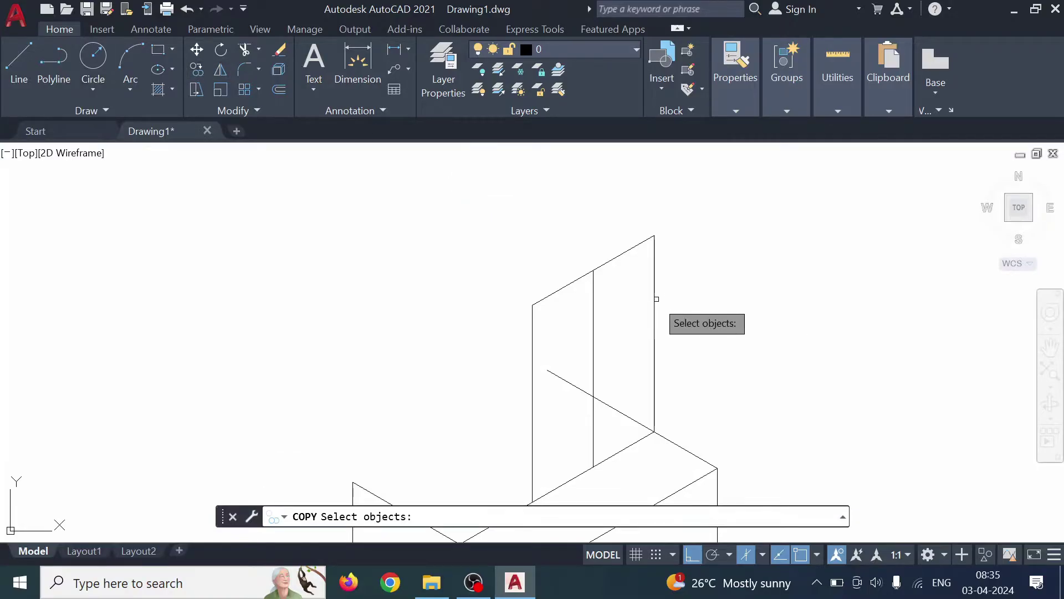
click(631, 247)
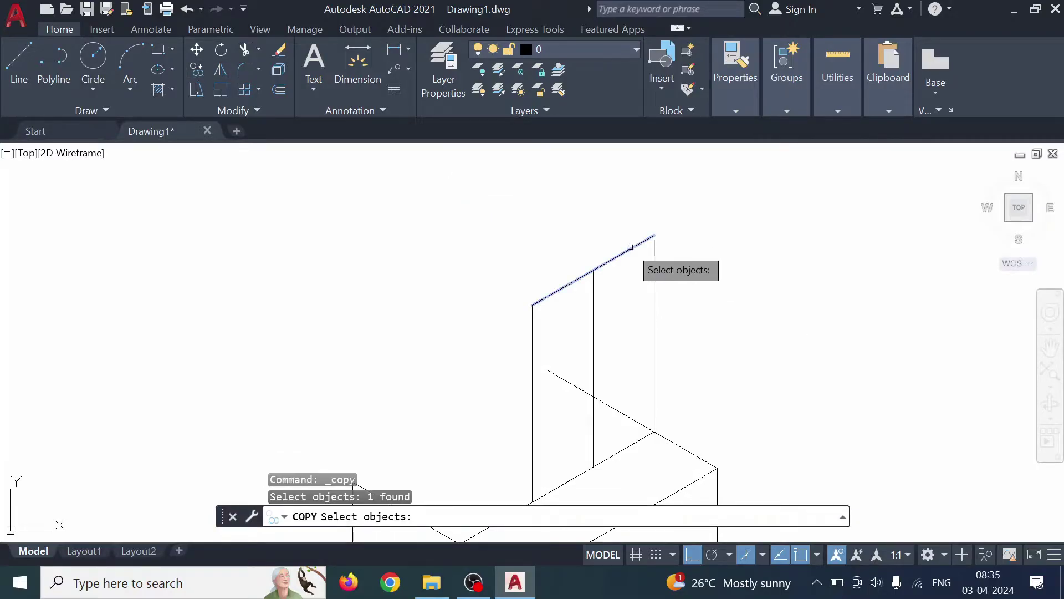
key(Return)
click(654, 235)
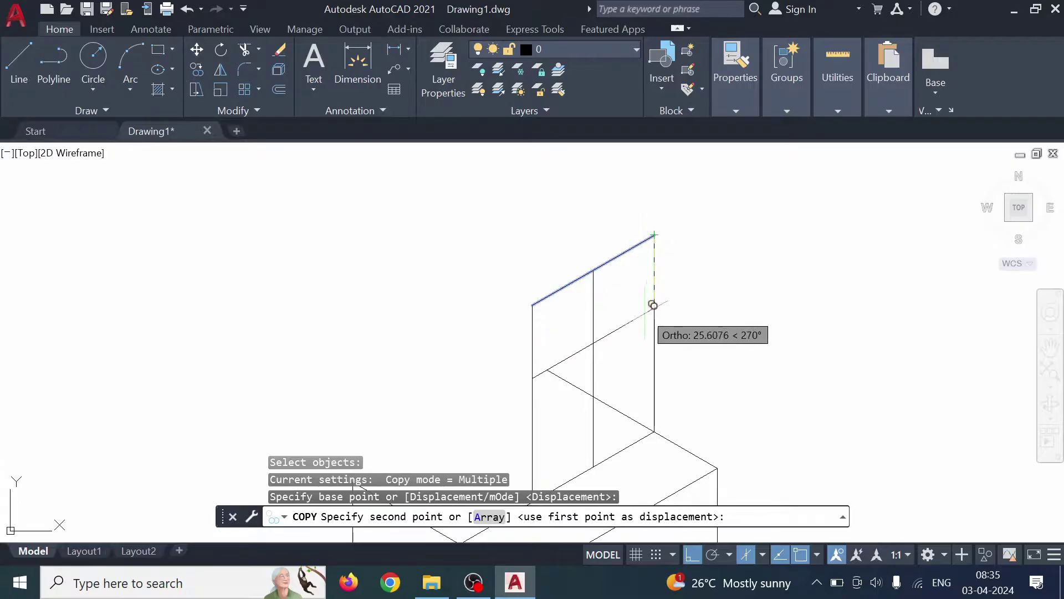
text(25)
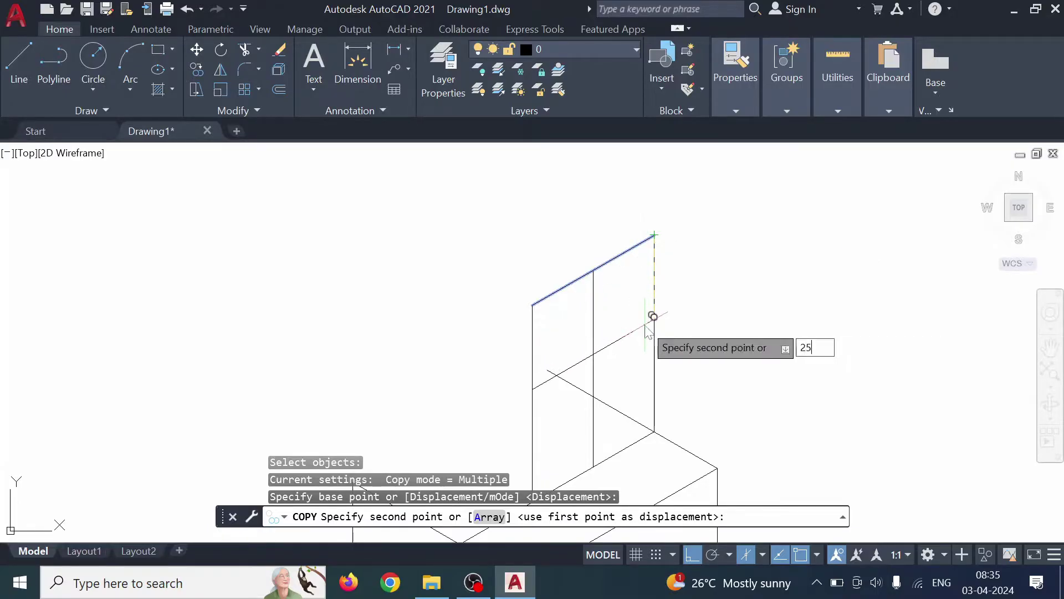
key(Return)
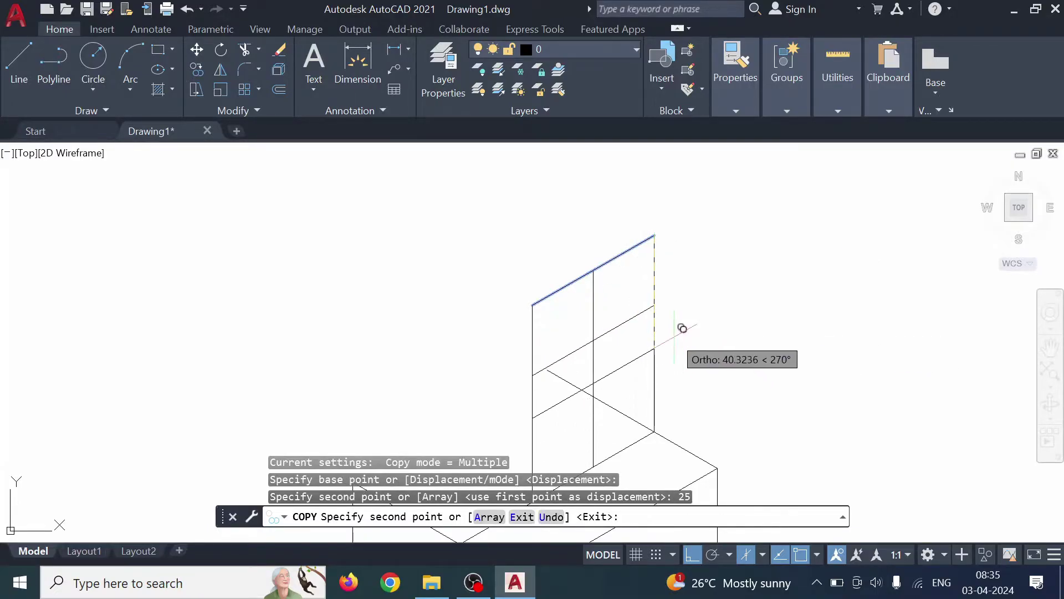
text(5)
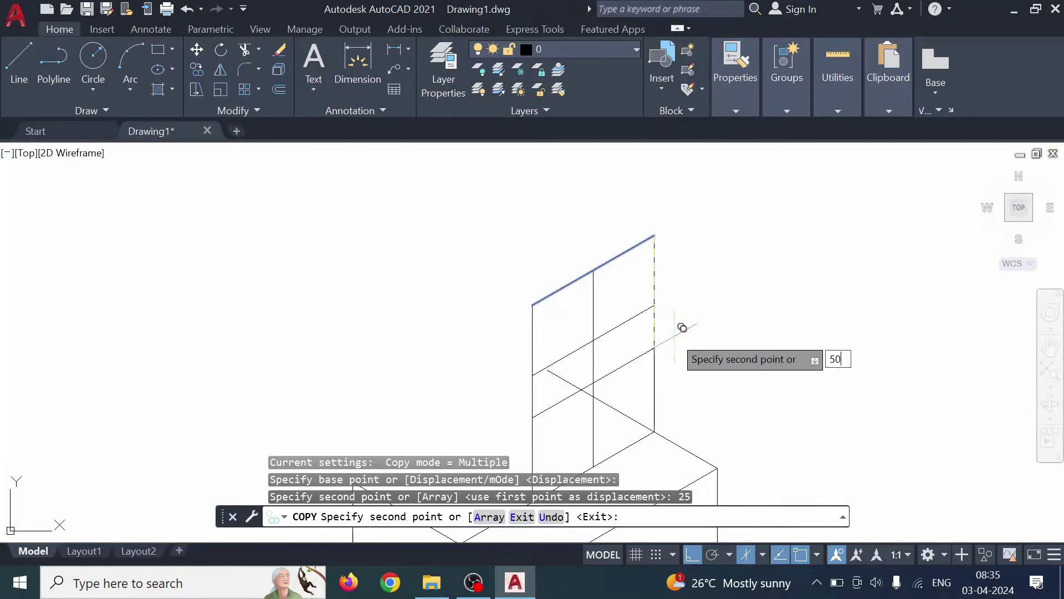
text(0)
key(Return)
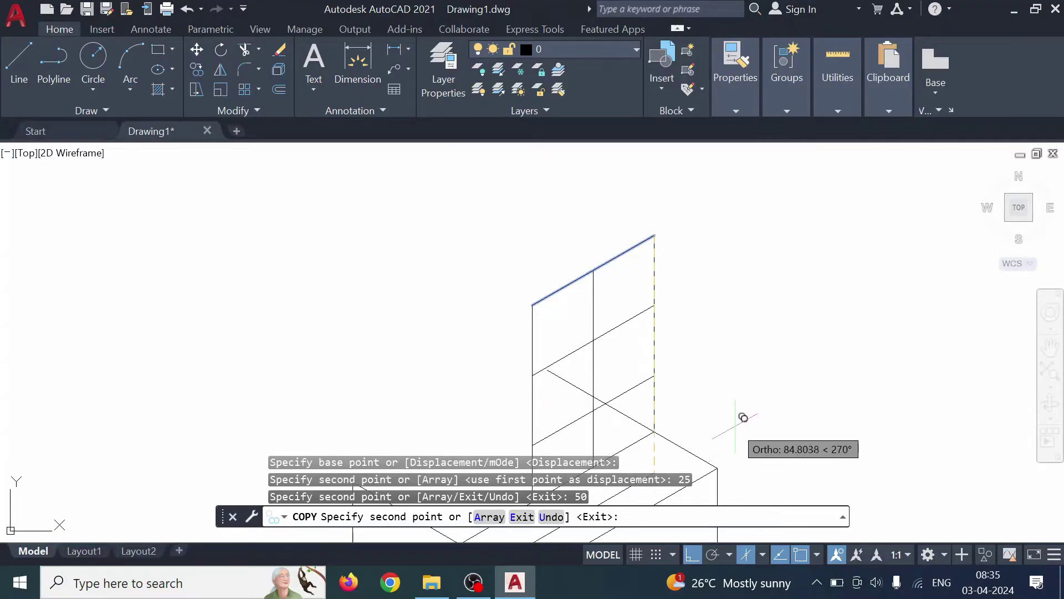
key(Escape)
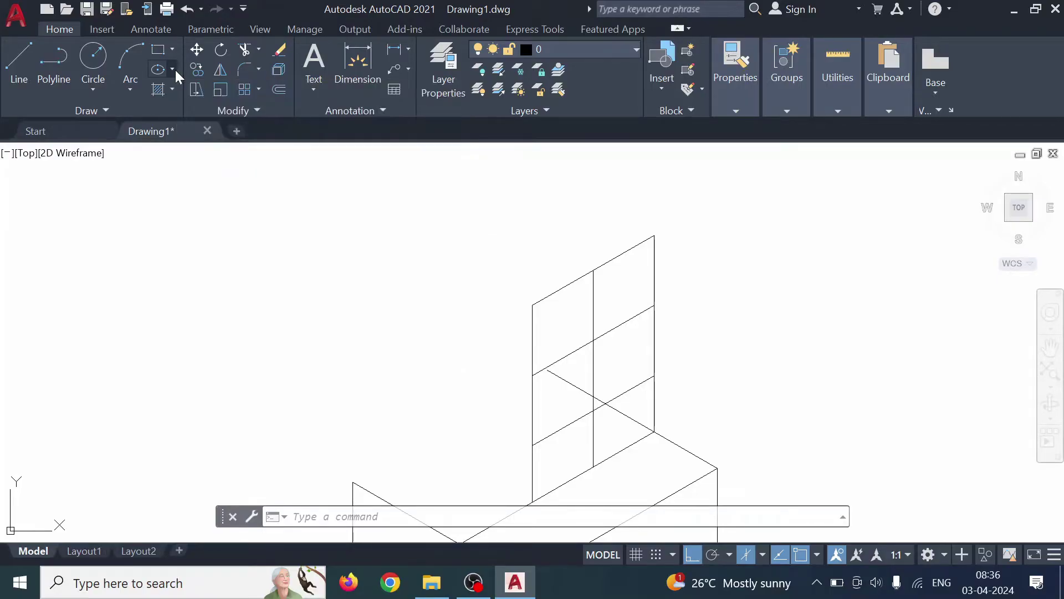
In isoplane Right, draw an isocircle centred where the centre line crosses the upper copied line, with its radius reaching the plate's top edge.
click(174, 69)
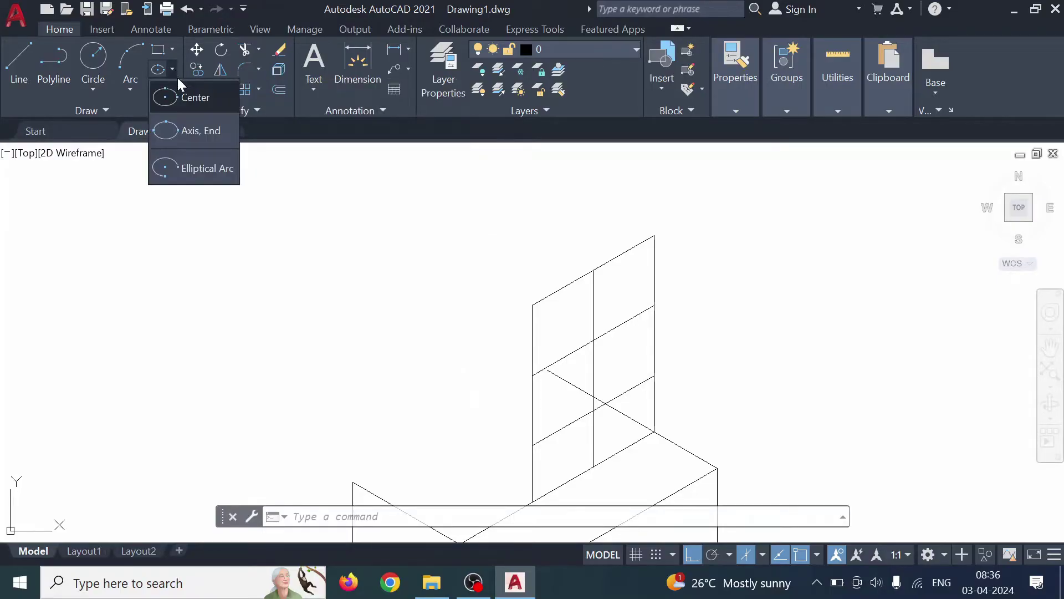
click(198, 127)
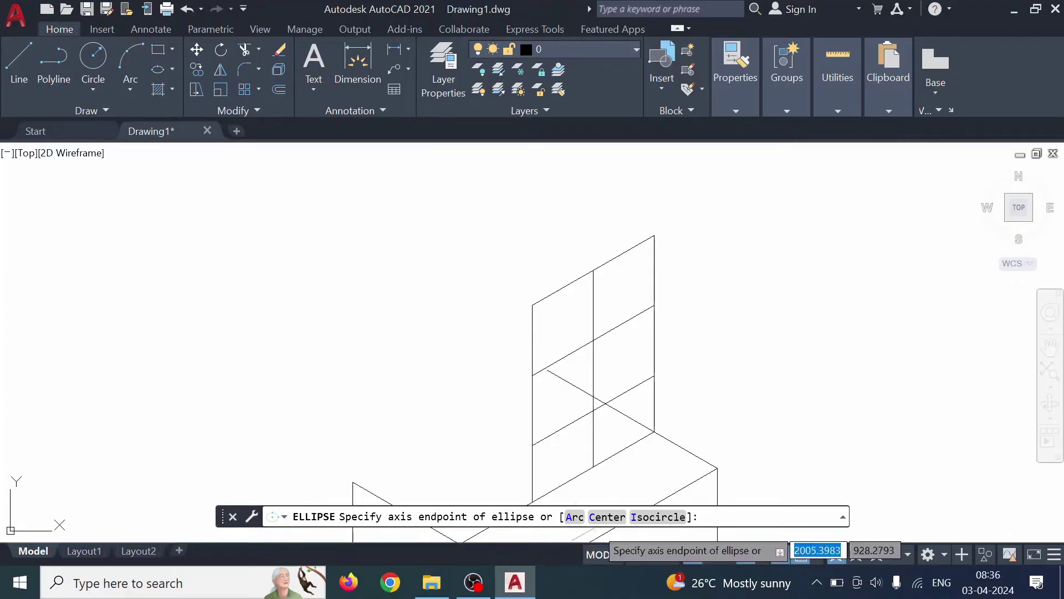
click(652, 523)
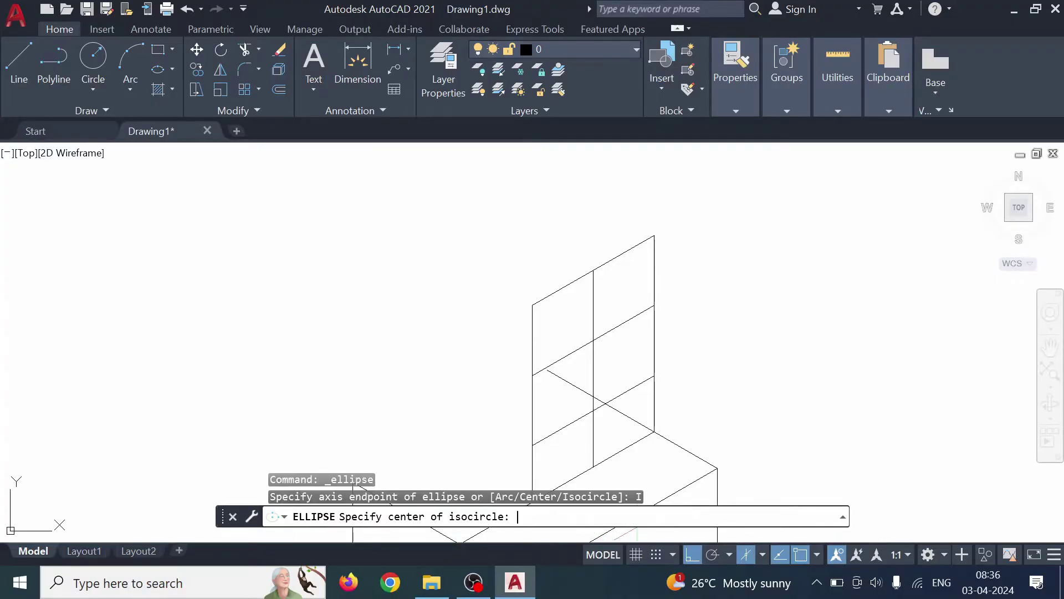
click(593, 340)
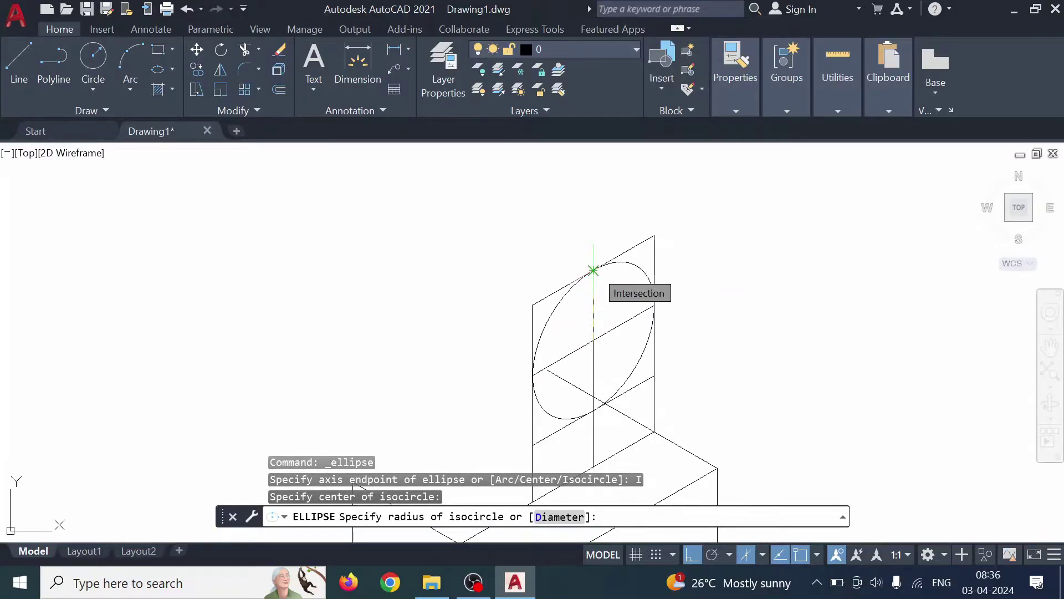
click(764, 554)
click(779, 529)
scroll(608, 274, up, 5)
scroll(608, 274, up, 3)
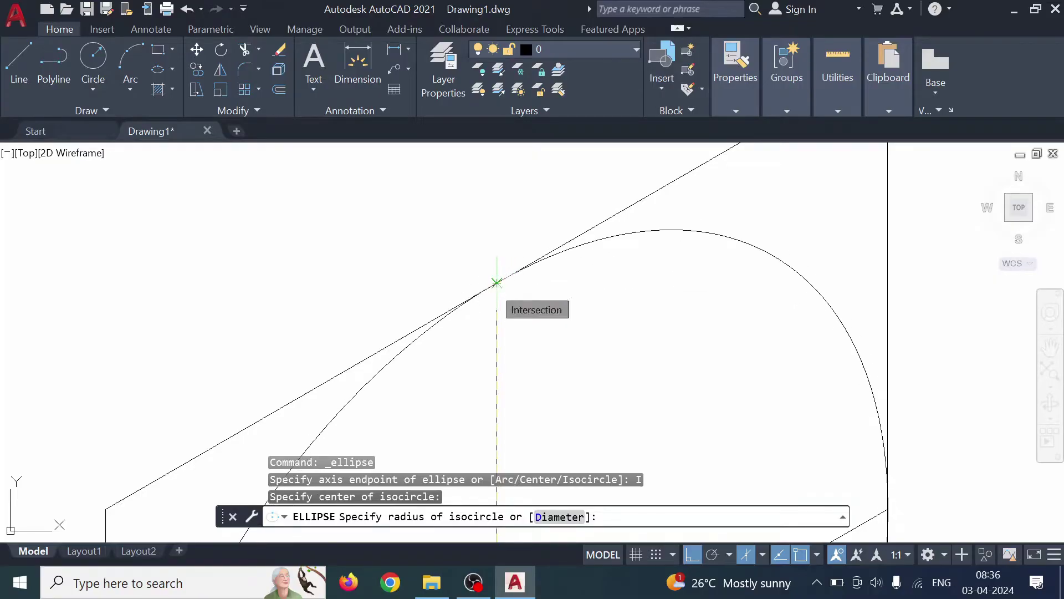
click(497, 283)
scroll(609, 319, down, 7)
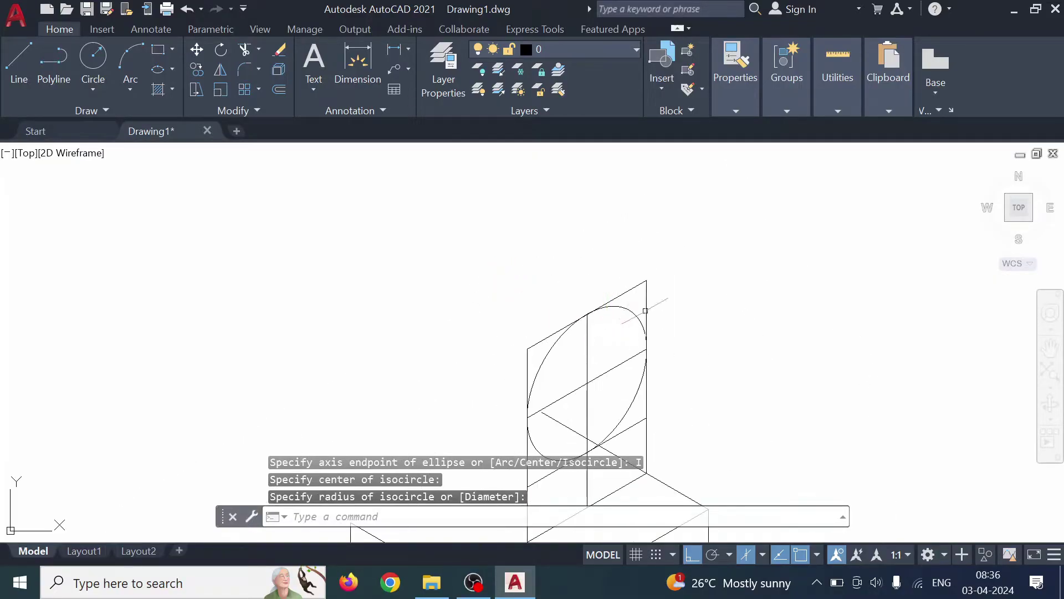
key(Escape)
scroll(657, 328, down, 6)
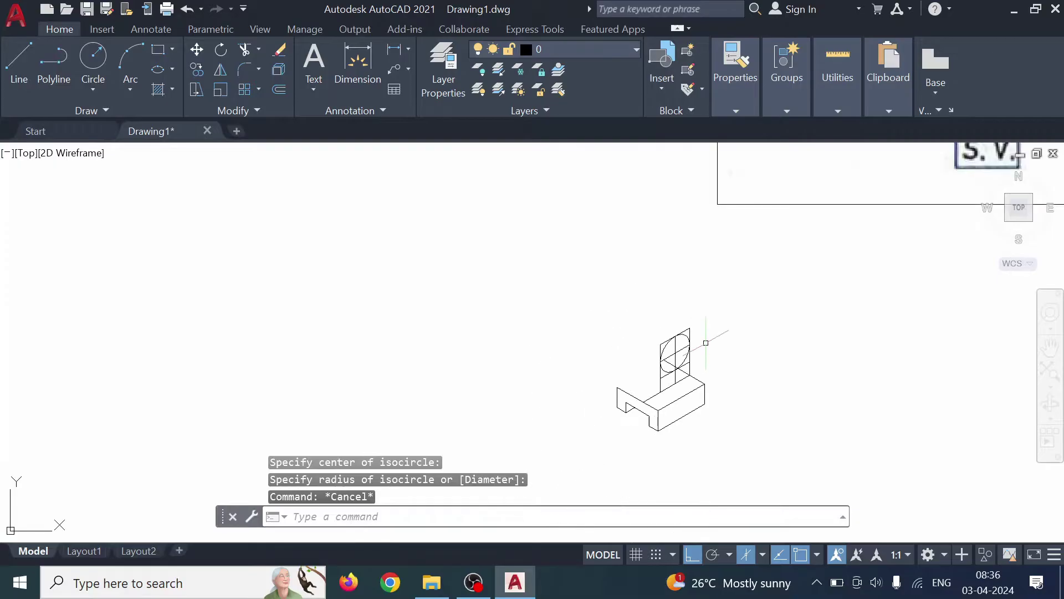
Trim away the isocircle's lower half below the line through its centre, including the leftover sliver near the diagonal base edge.
scroll(870, 288, up, 6)
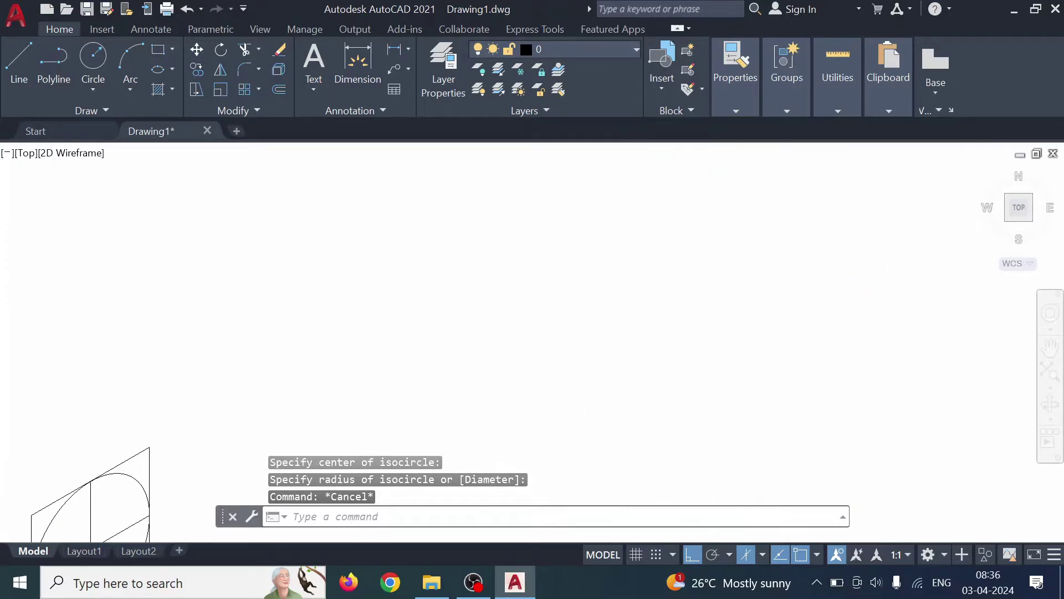
scroll(452, 348, up, 2)
middle_drag(452, 347, 809, 4)
click(246, 46)
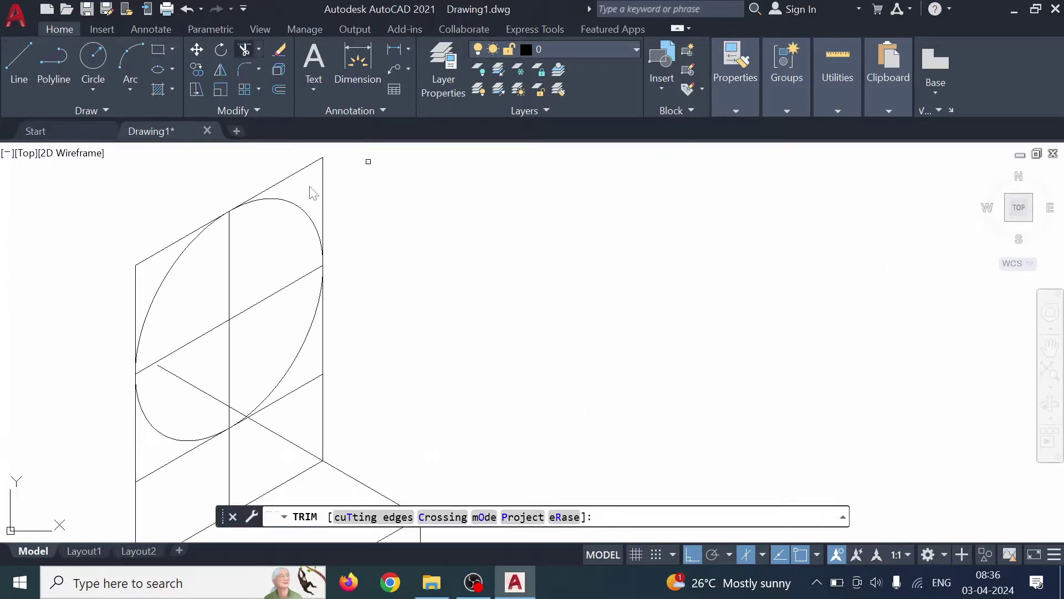
click(152, 419)
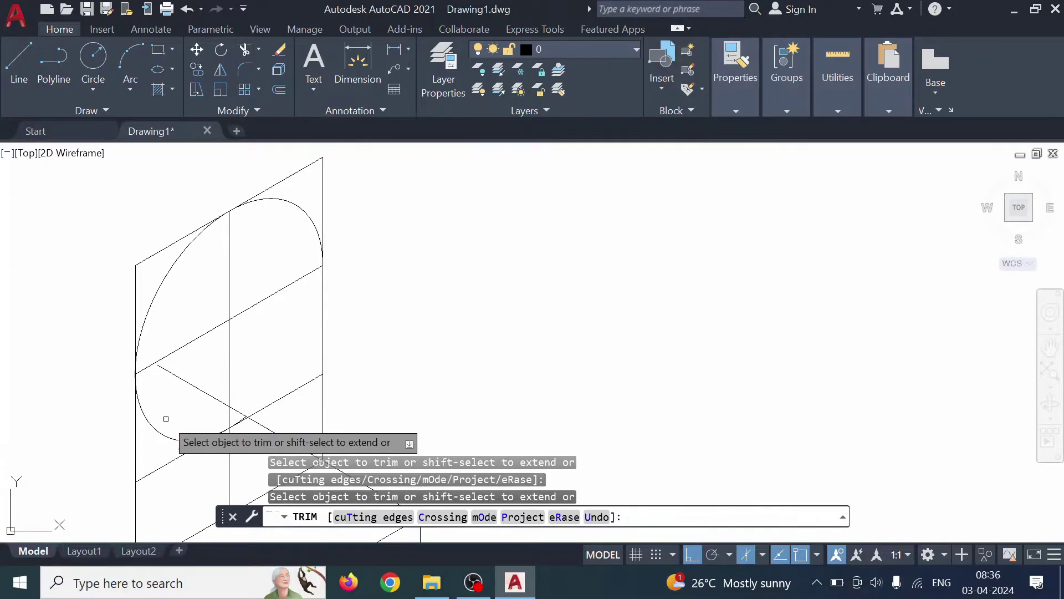
click(190, 382)
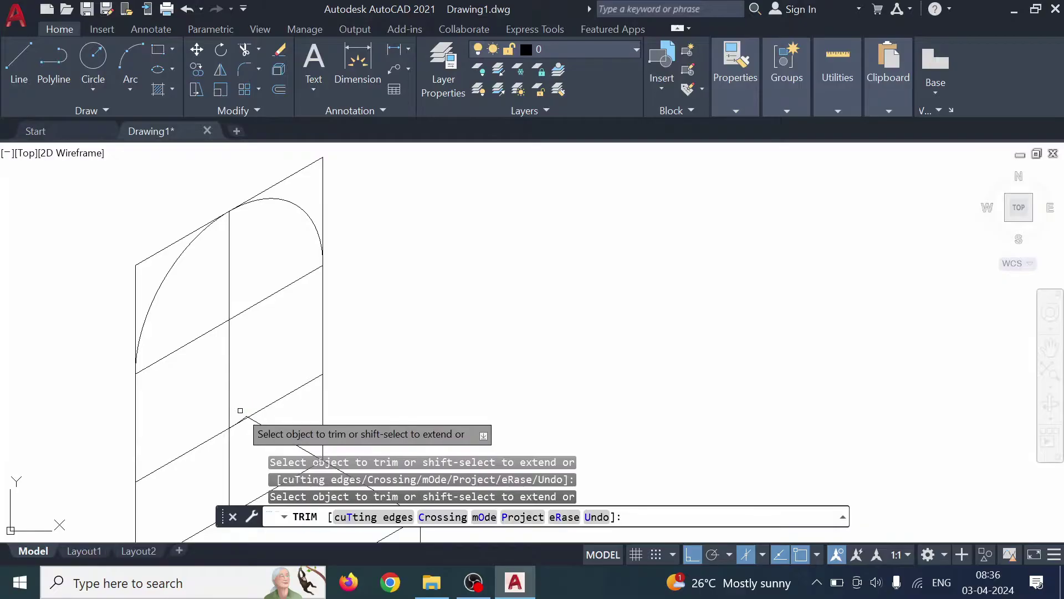
scroll(241, 410, up, 7)
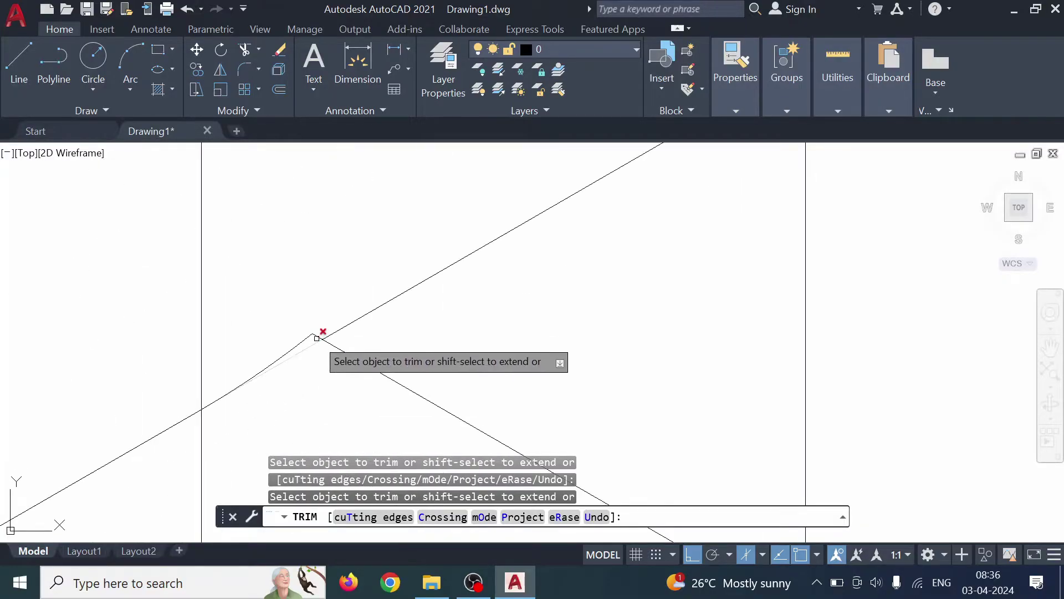
click(314, 335)
scroll(423, 297, down, 7)
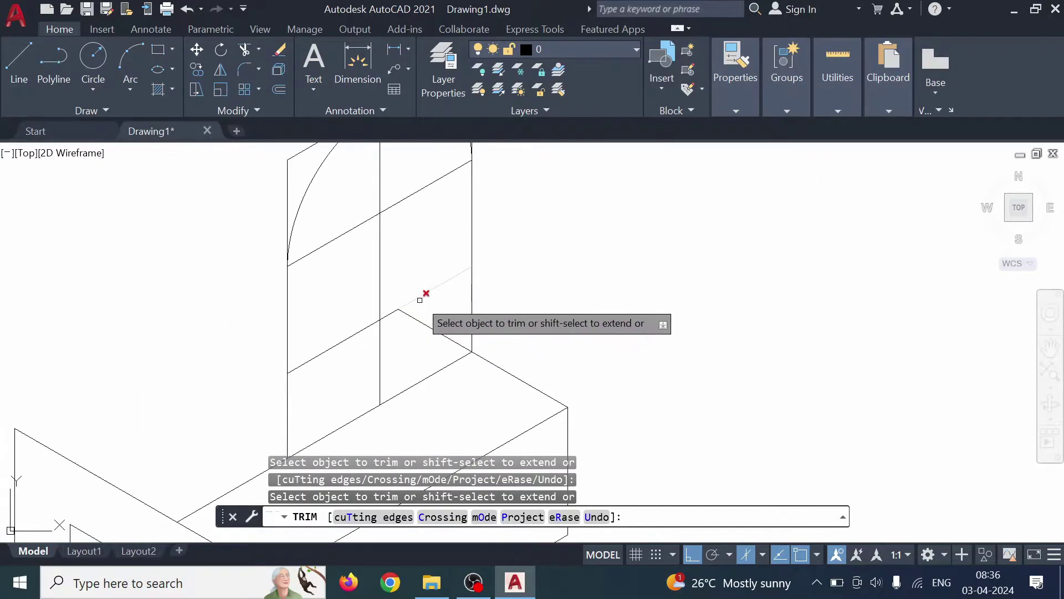
scroll(742, 278, down, 5)
scroll(848, 263, up, 8)
key(Escape)
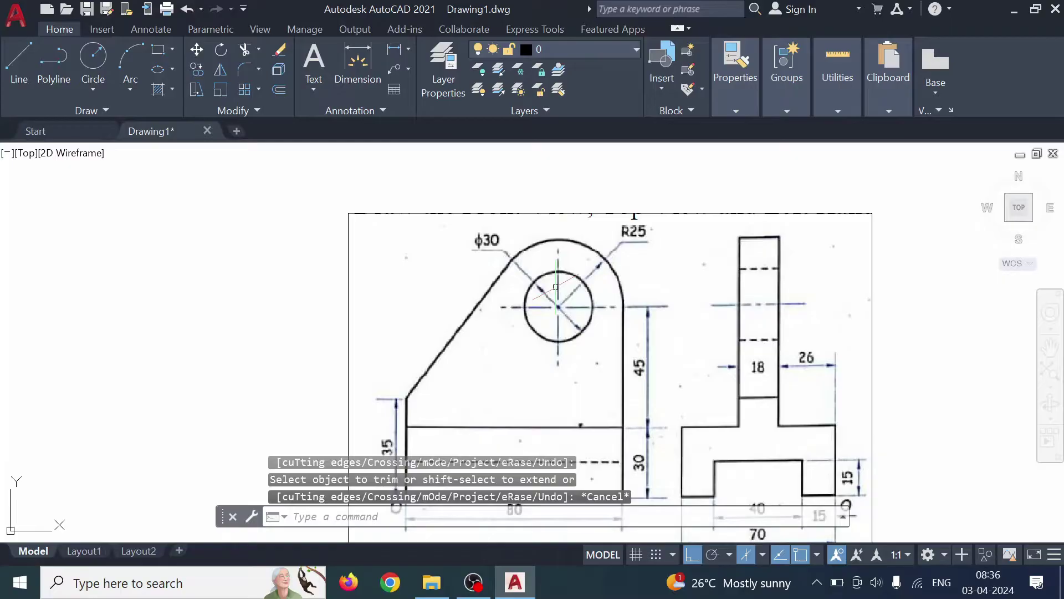
Copy the plate's vertical centre line 15 units along 30° toward the rear edge to mark the hole radius.
mouse_move(149, 512)
middle_down()
mouse_move(199, 411)
mouse_move(460, 256)
middle_up()
scroll(698, 431, up, 5)
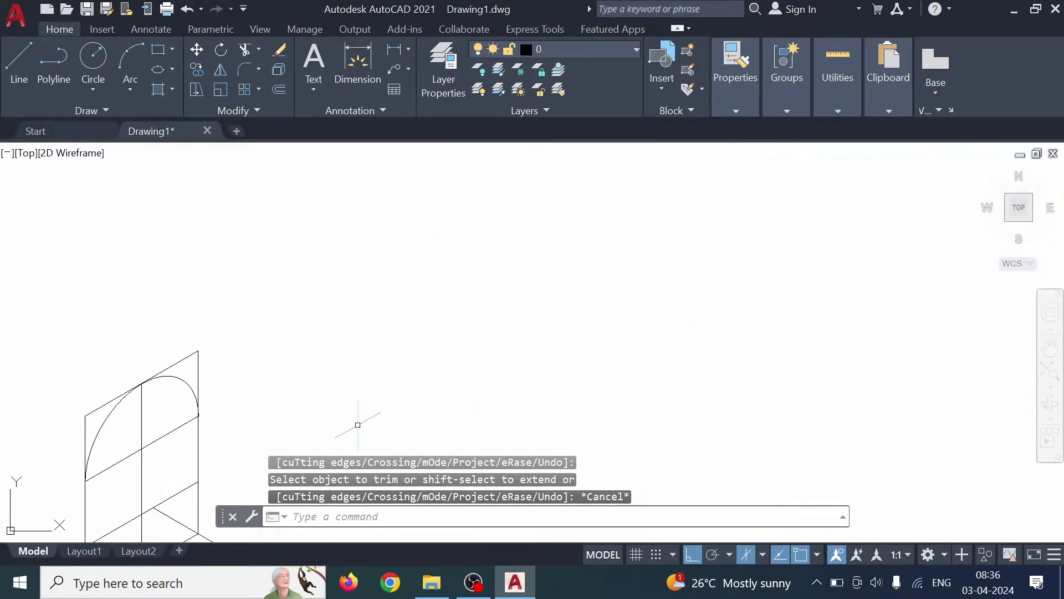
scroll(681, 297, up, 5)
scroll(676, 296, down, 3)
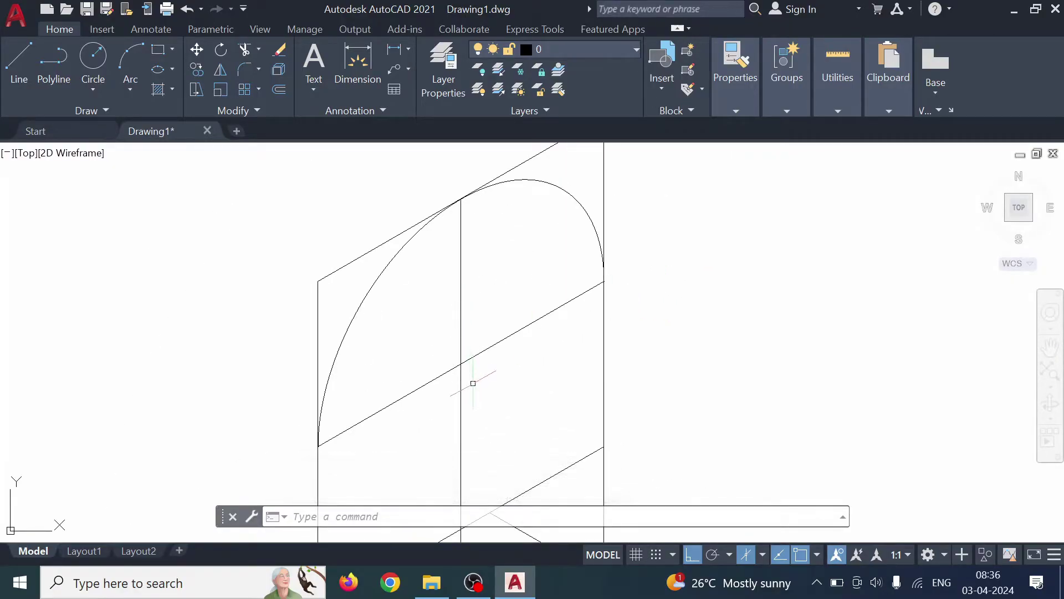
key(Escape)
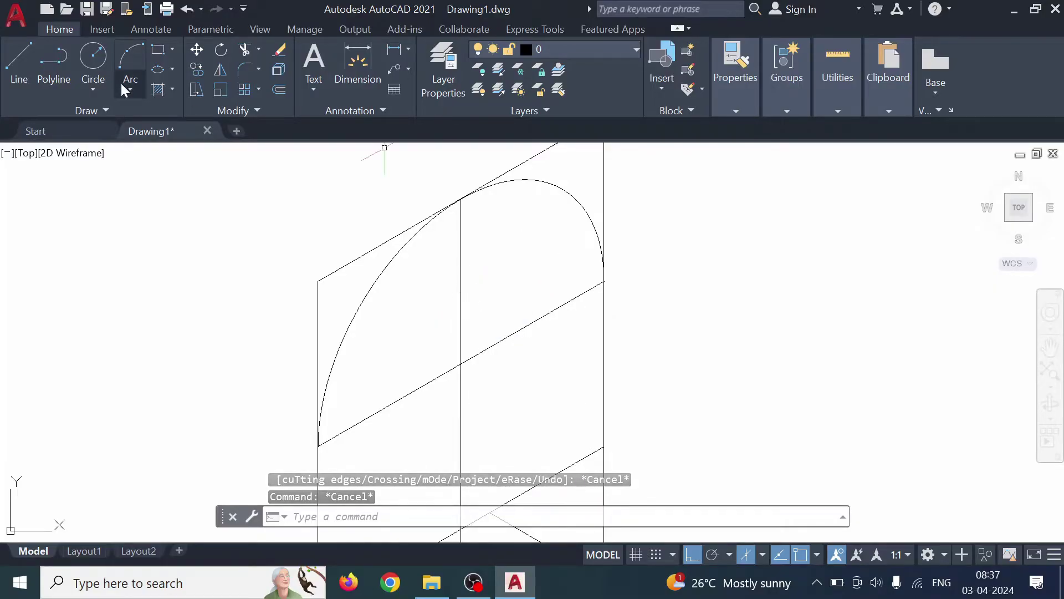
click(198, 70)
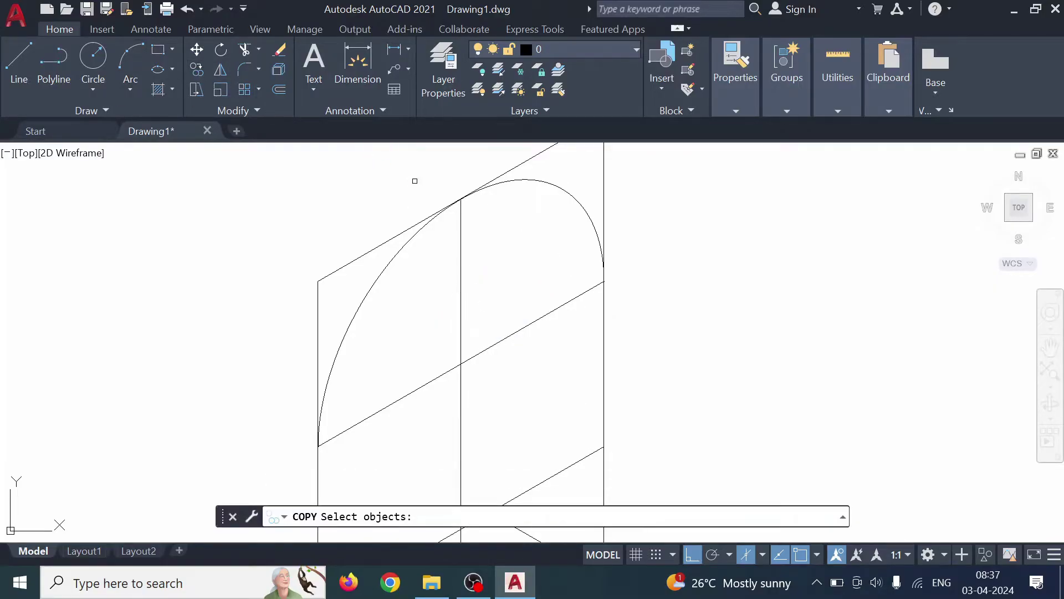
click(462, 246)
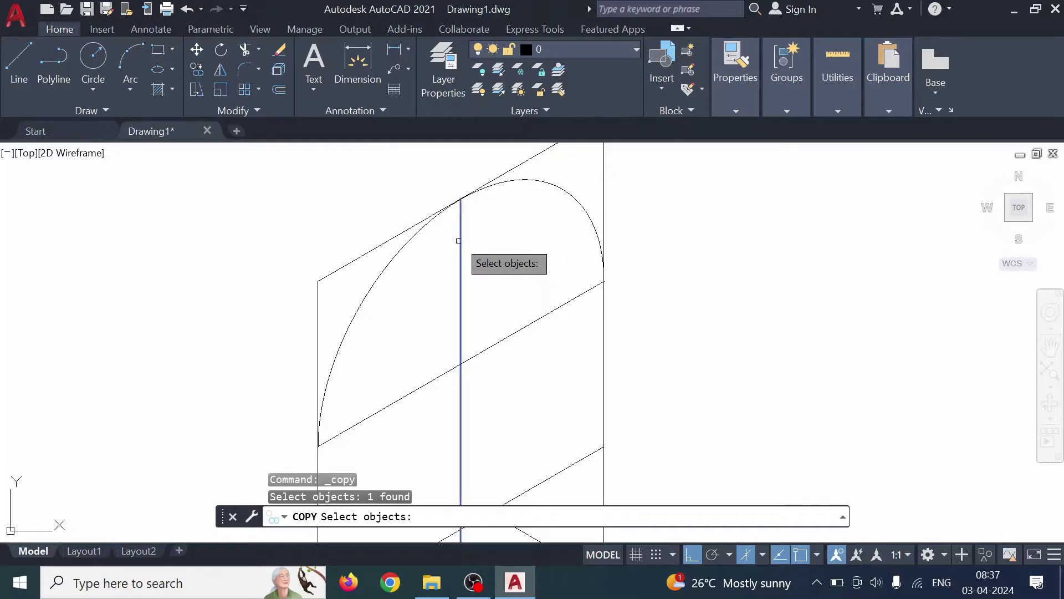
key(Return)
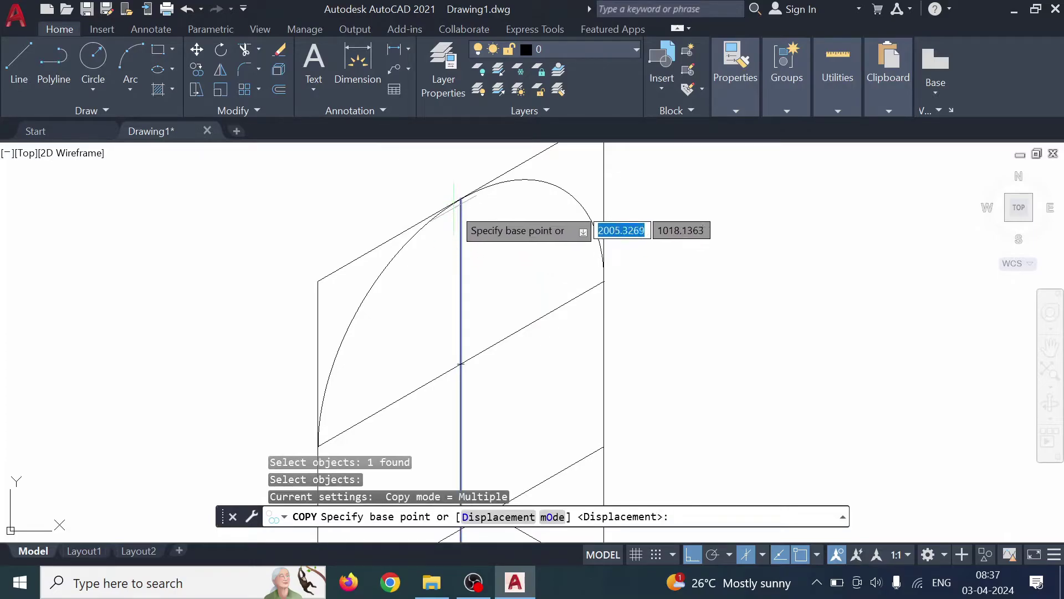
click(460, 199)
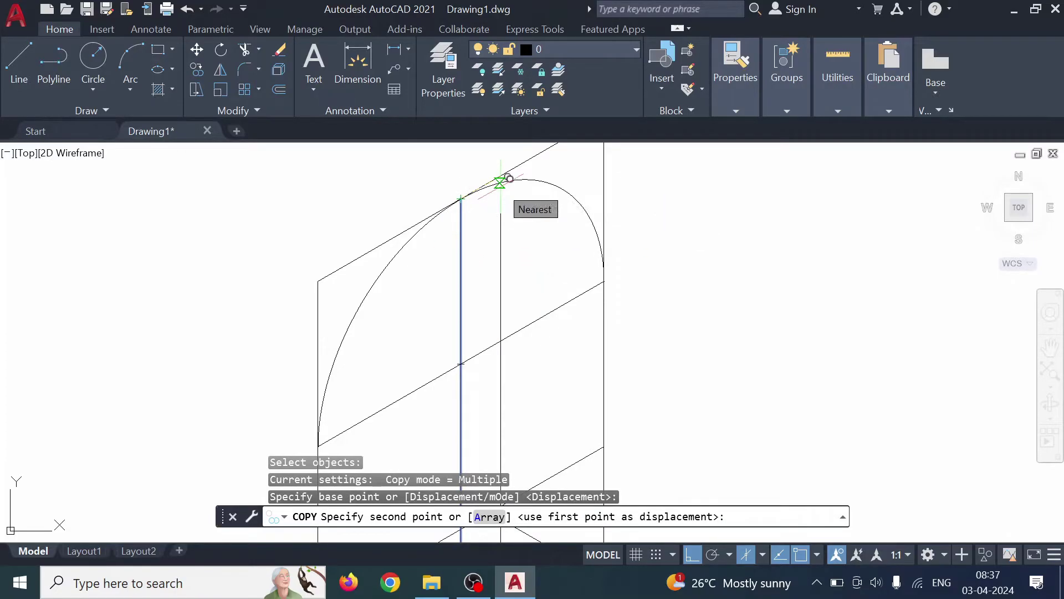
text(15)
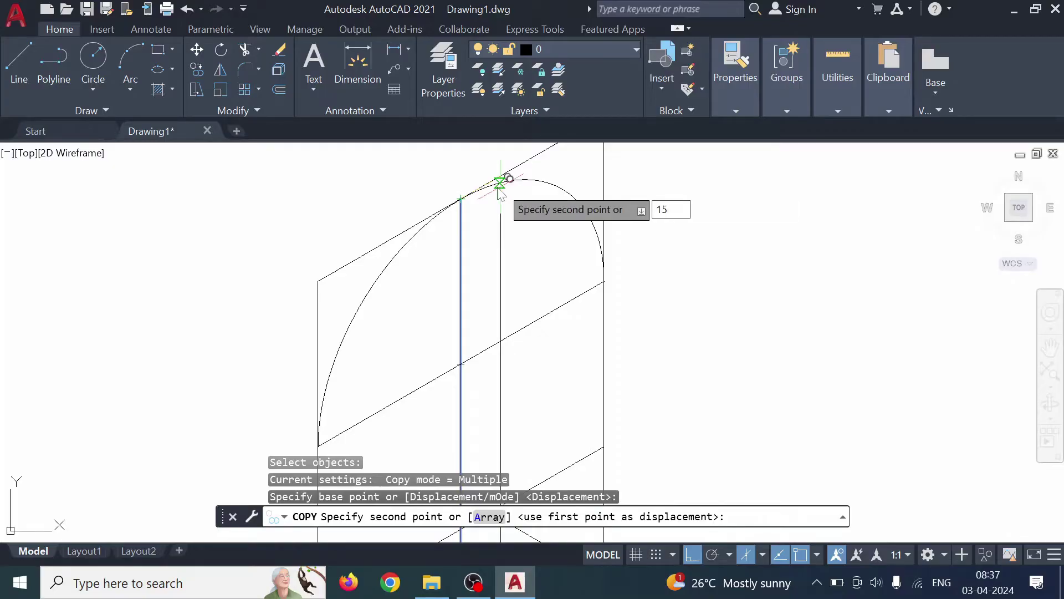
key(Return)
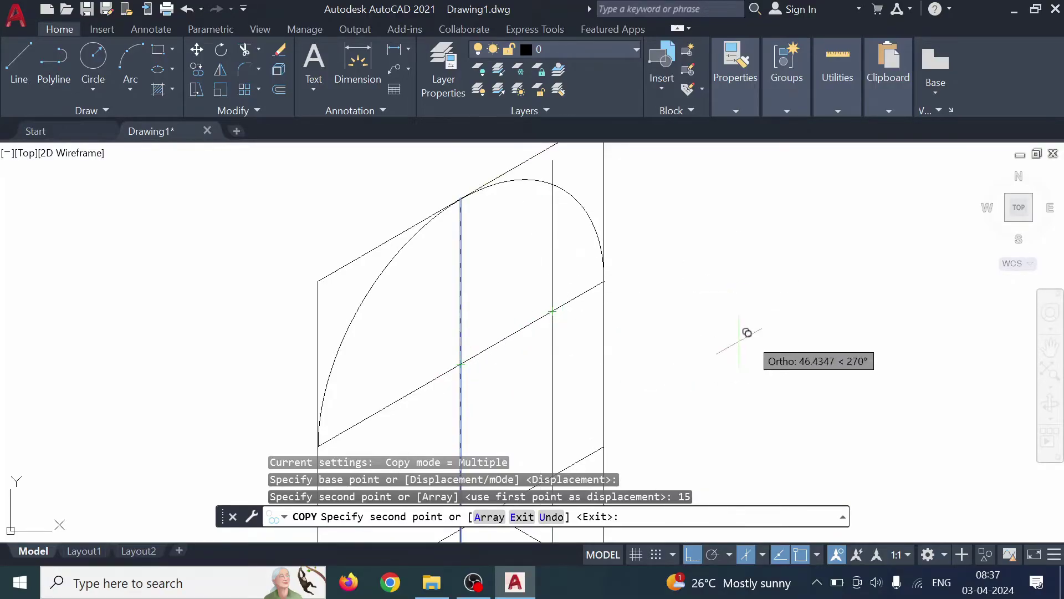
scroll(679, 309, down, 5)
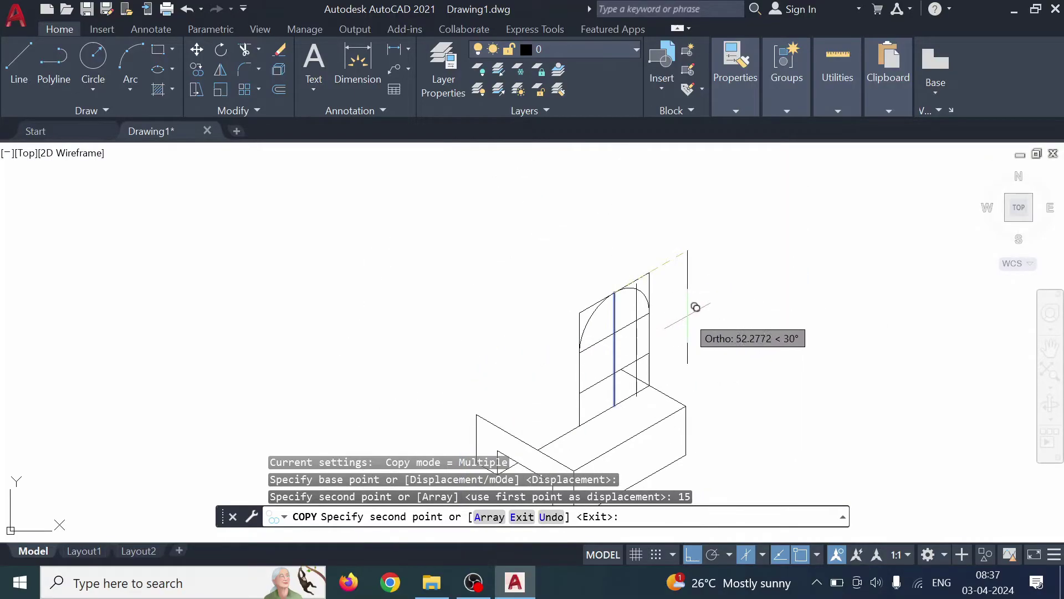
scroll(695, 306, up, 5)
key(Escape)
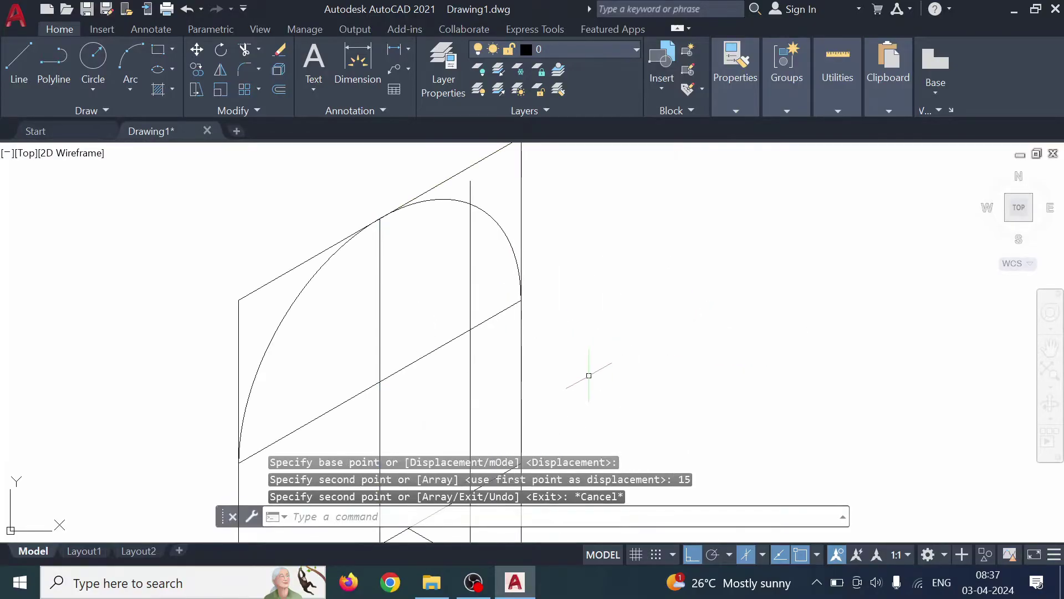
Draw the hole as an isocircle centred on the rounded top's centre, with its radius reaching the vertical line 15 units away.
scroll(591, 367, down, 2)
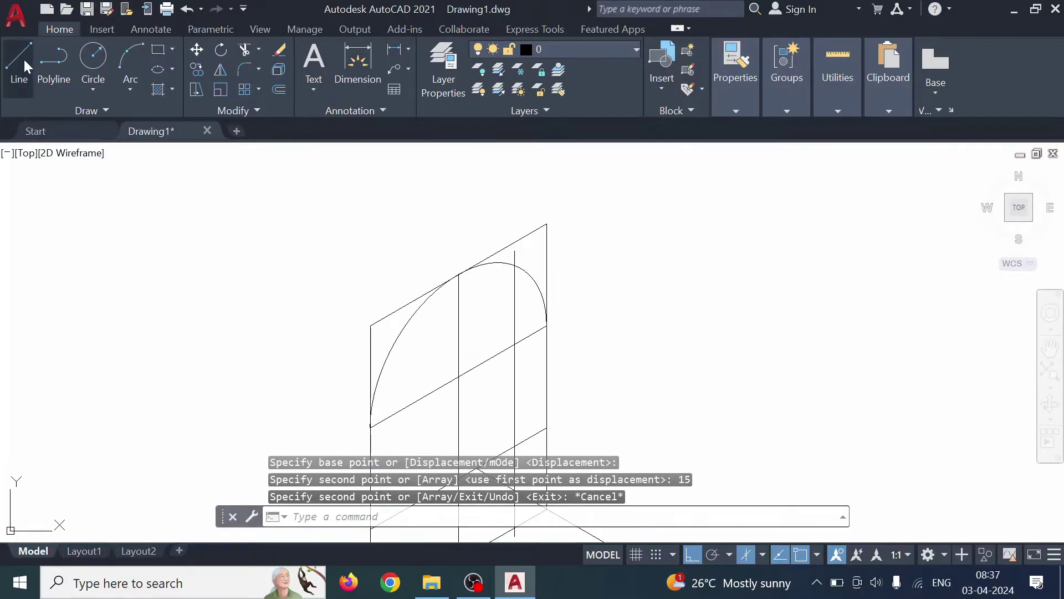
click(174, 67)
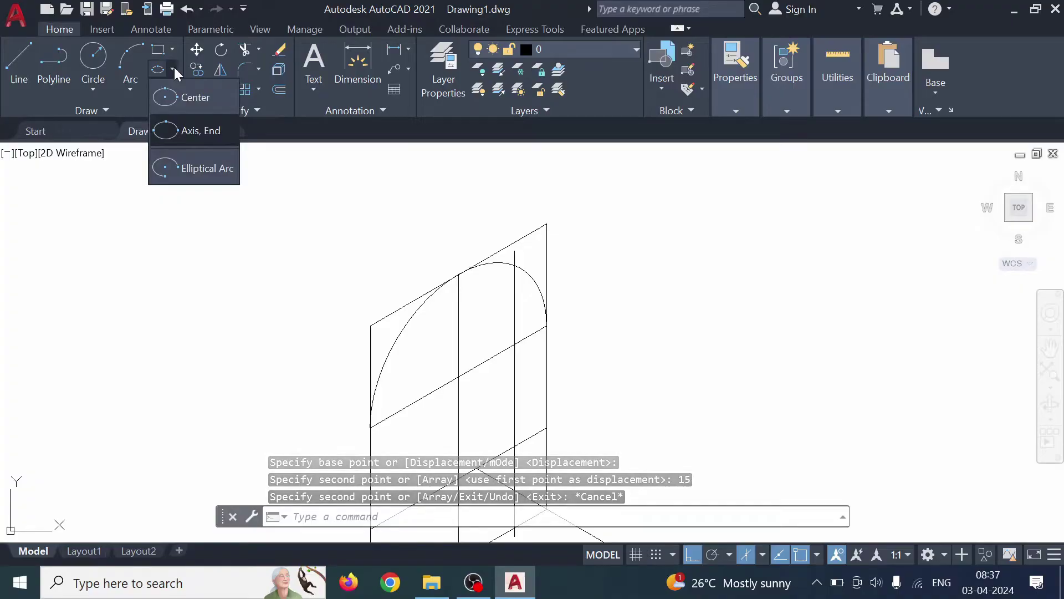
click(185, 125)
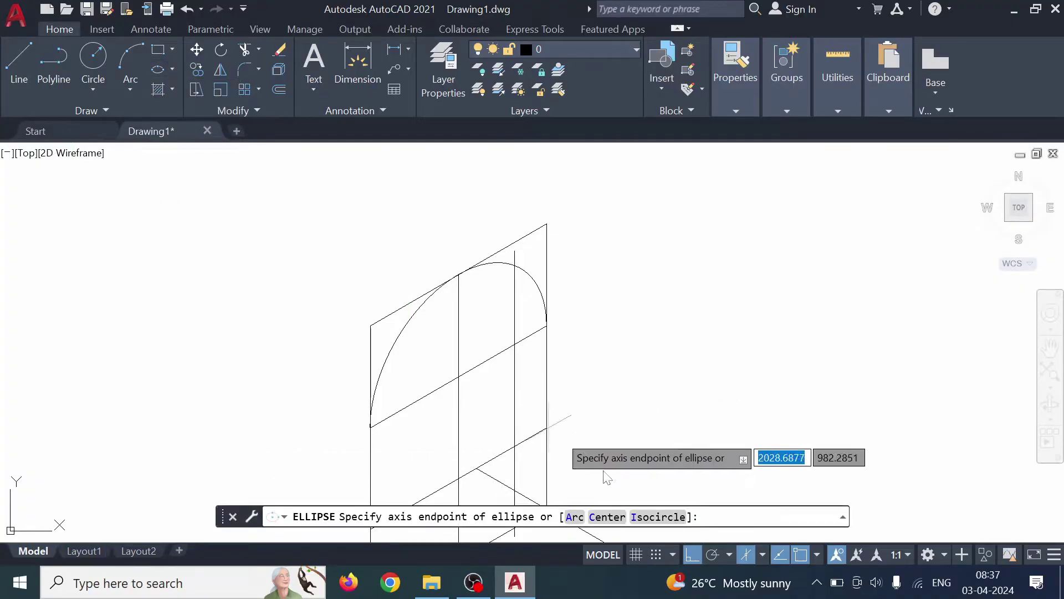
click(652, 519)
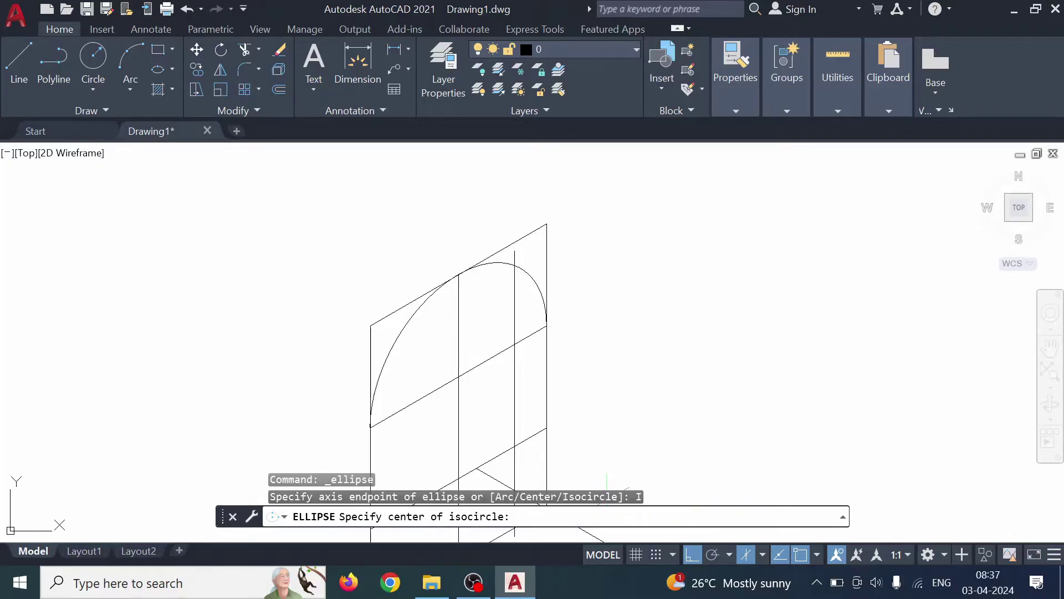
click(459, 377)
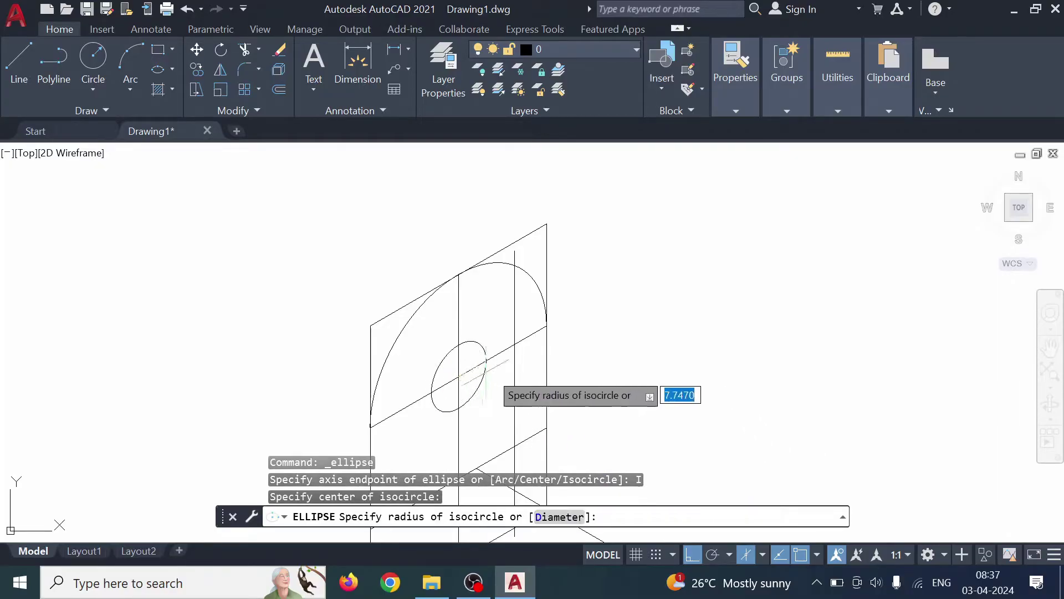
click(514, 344)
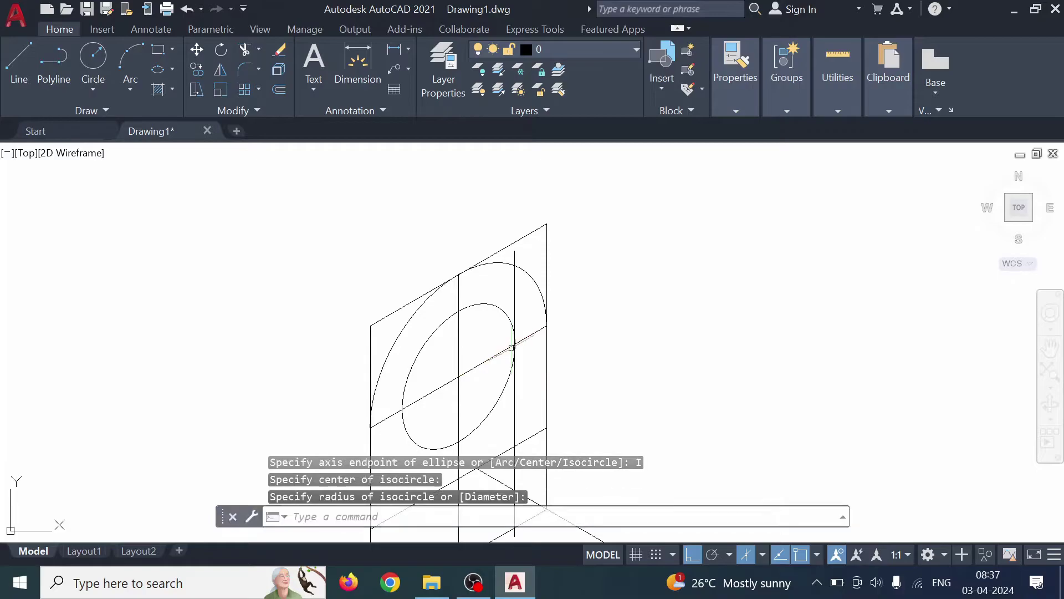
scroll(620, 391, up, 5)
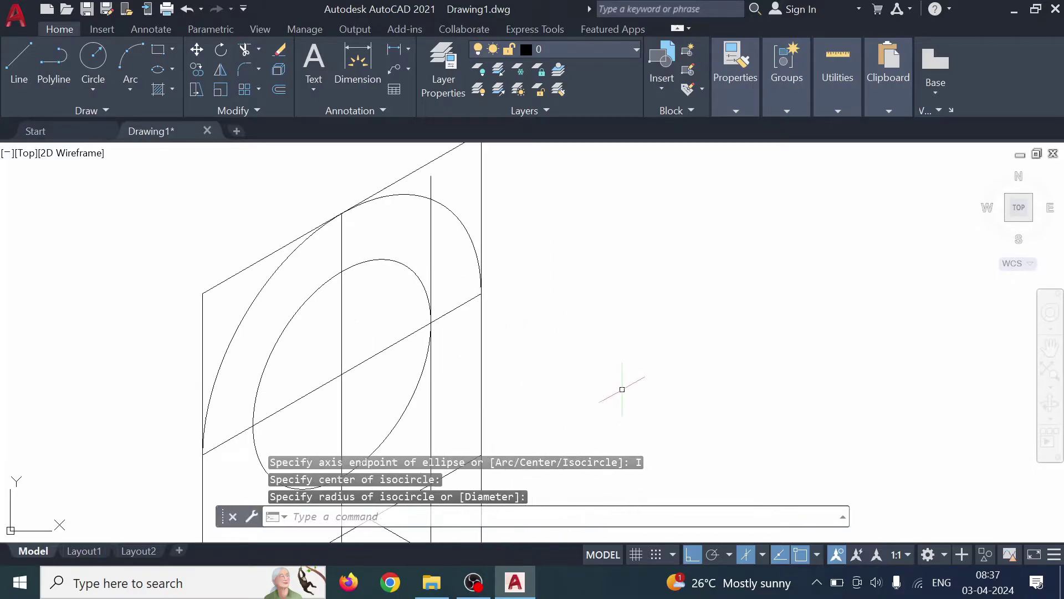
middle_drag(452, 402, 621, 331)
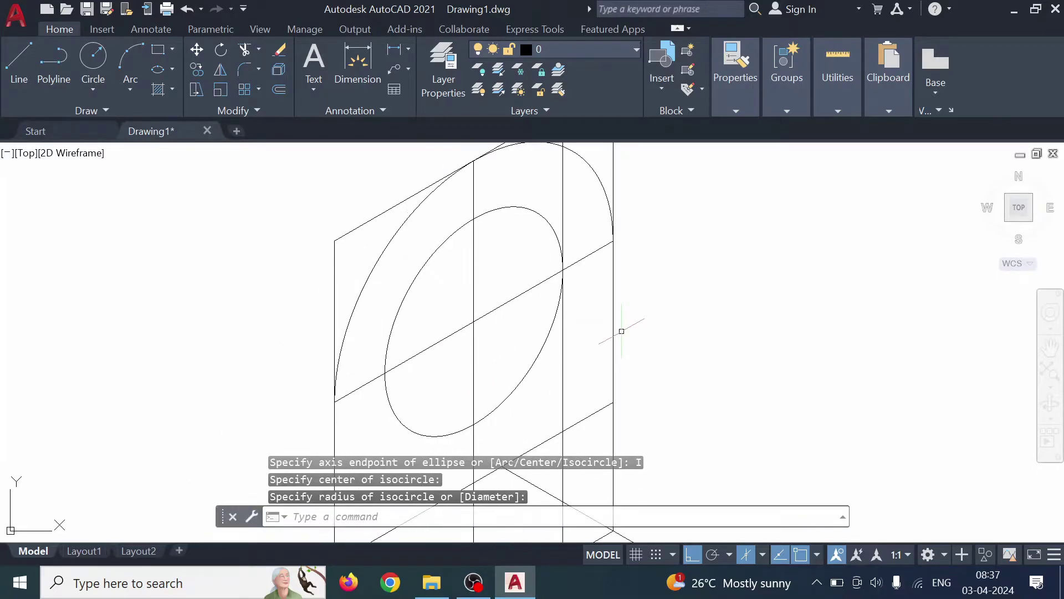
scroll(623, 332, down, 2)
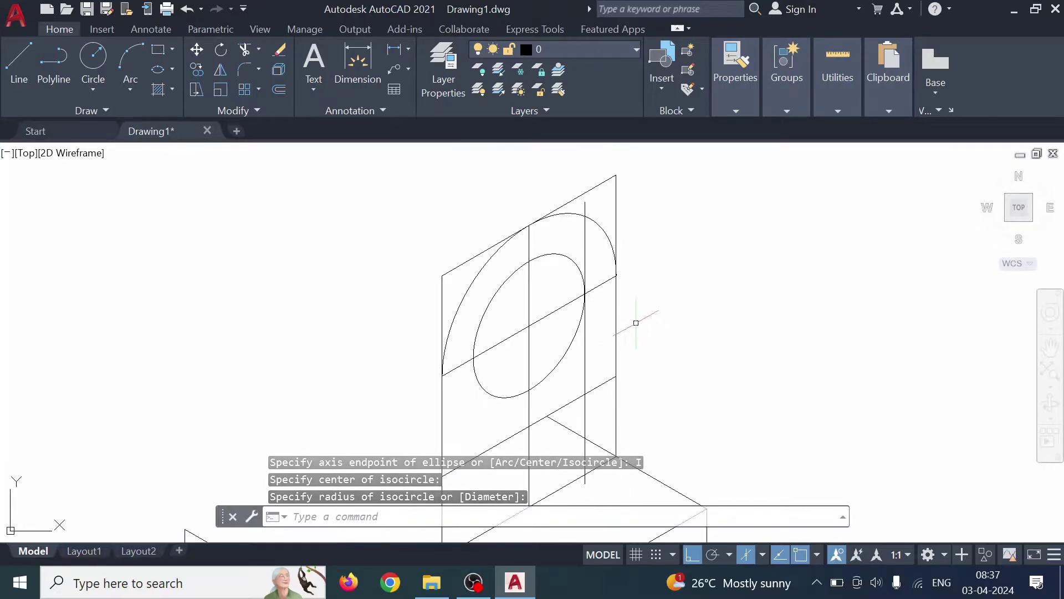
key(Escape)
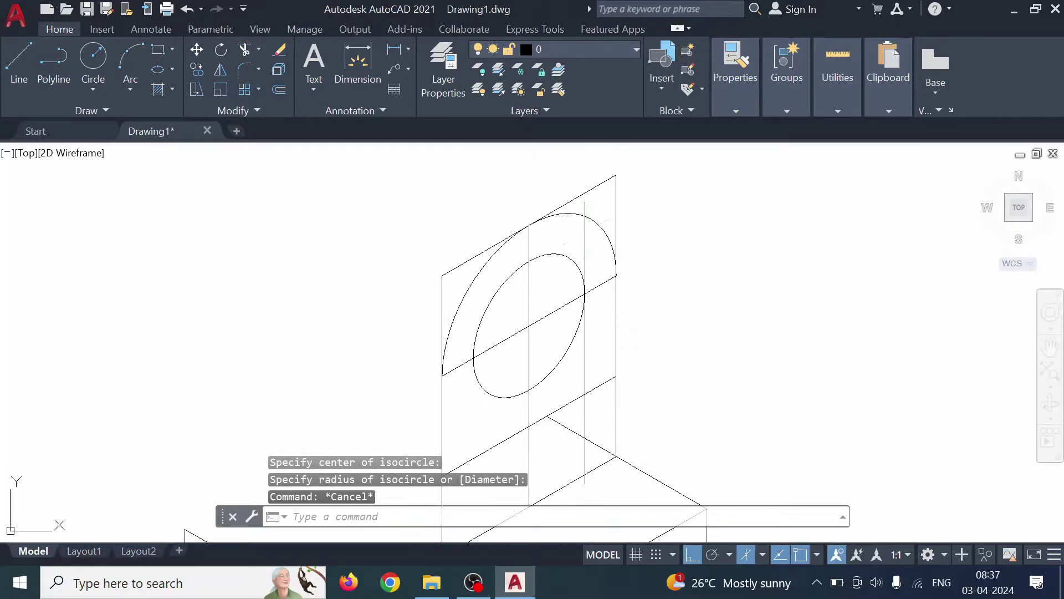
Erase the vertical helper line marking the hole radius and the plate's sloping top edge.
click(583, 234)
key(Delete)
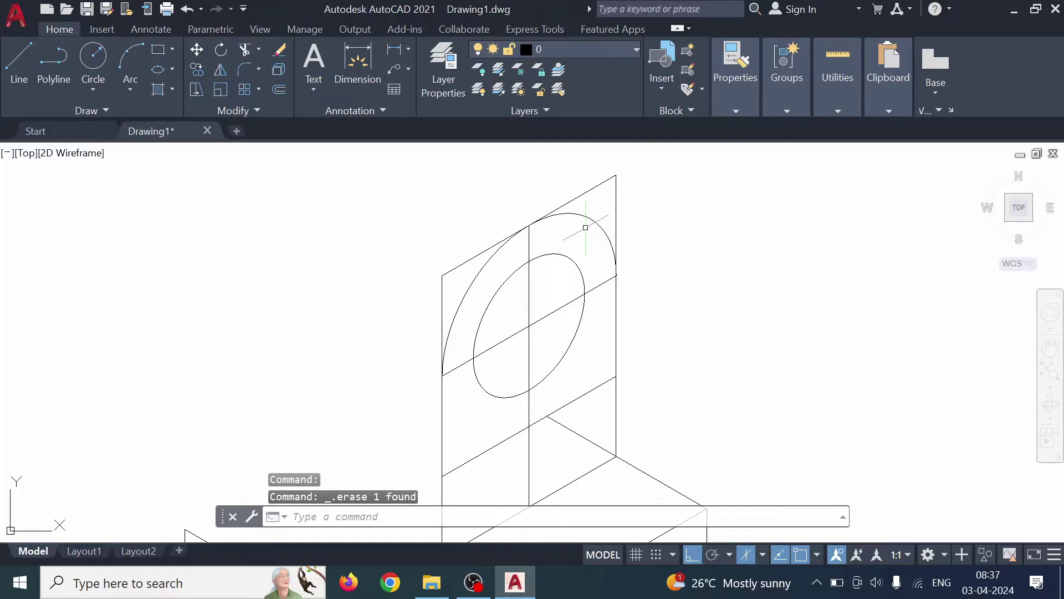
click(466, 261)
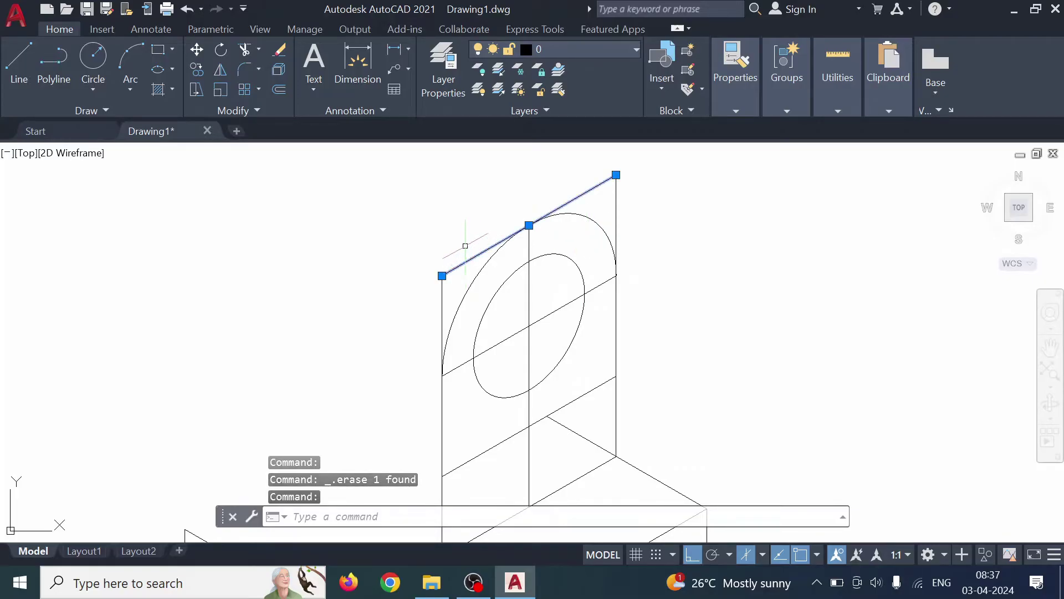
key(Delete)
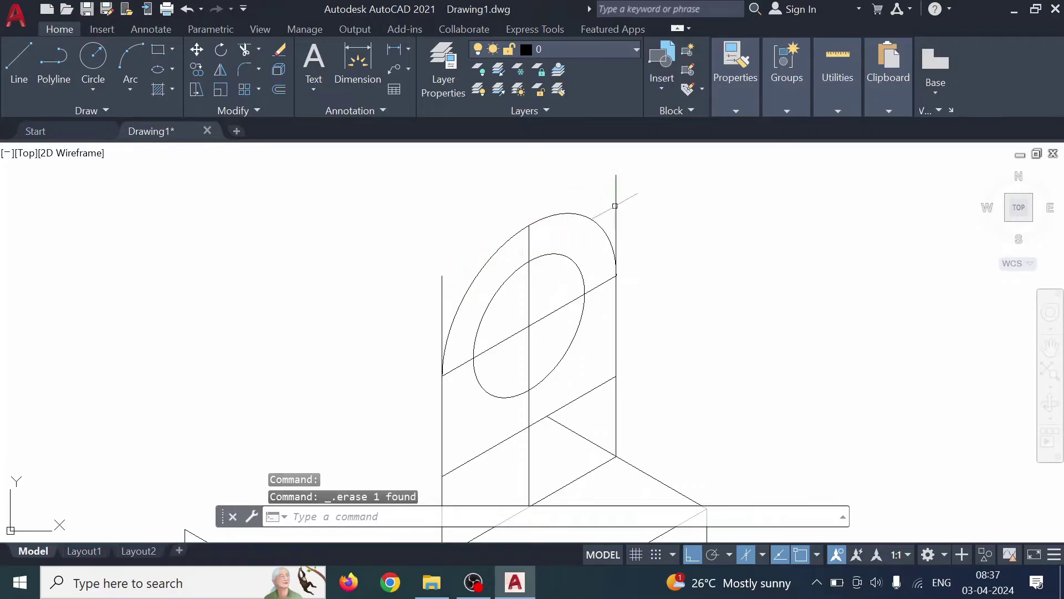
Trim both vertical plate edges above the rounded top and remove the lower 30° construction line across the plate.
click(616, 204)
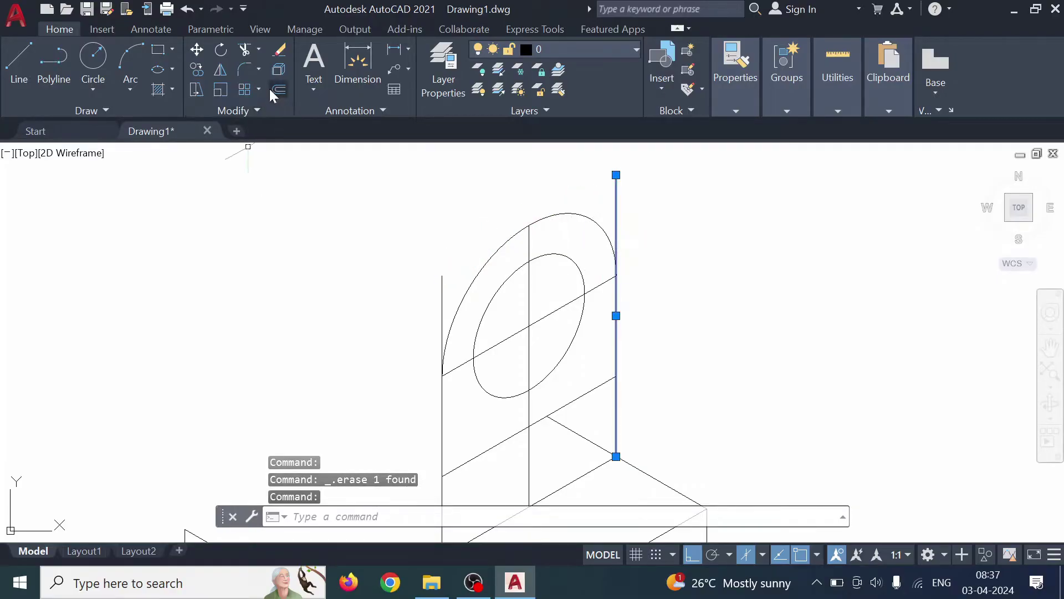
key(Escape)
click(245, 54)
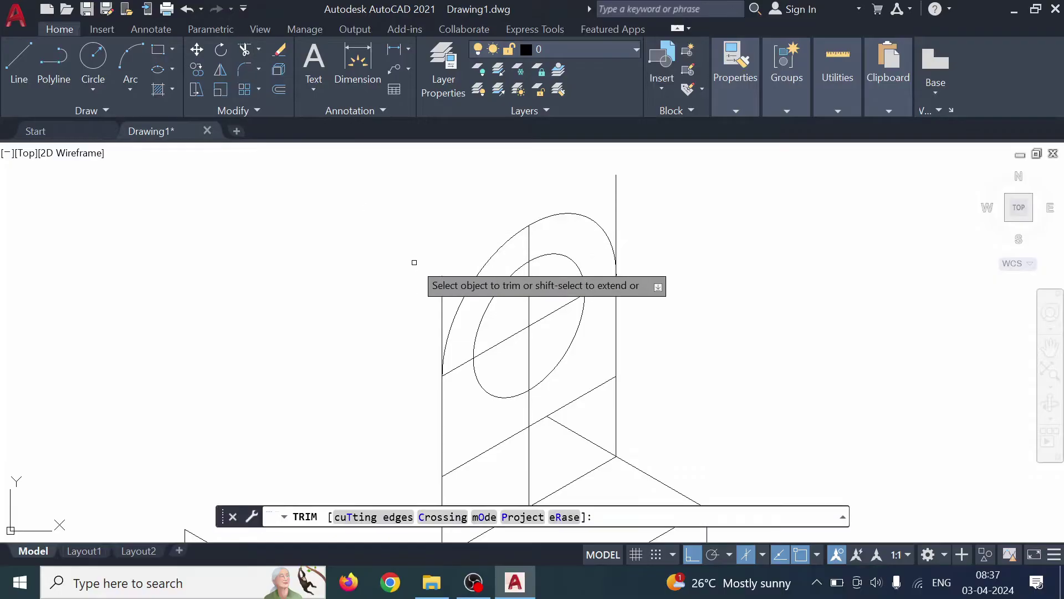
click(441, 294)
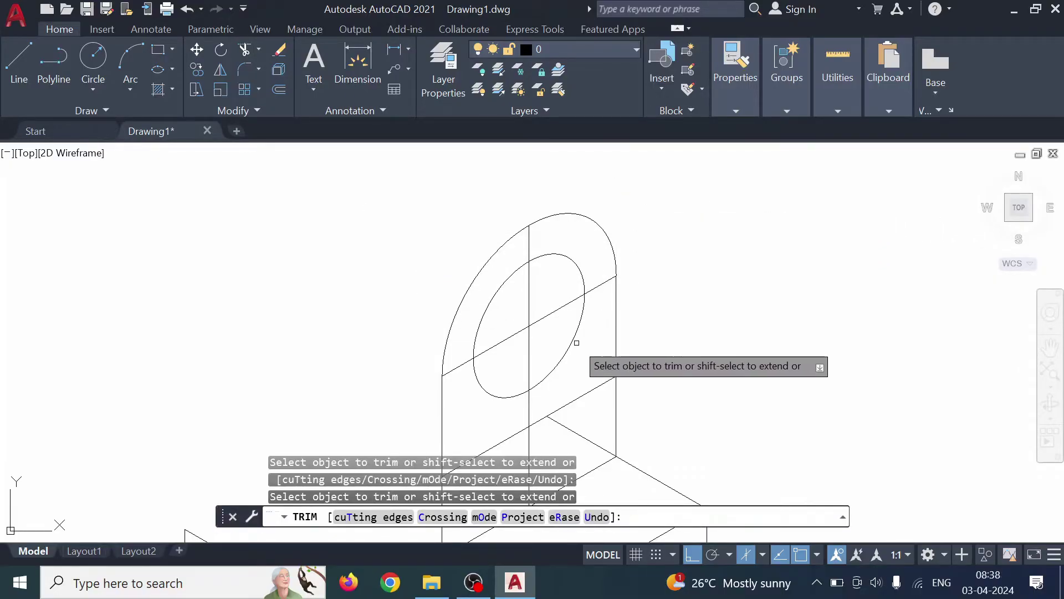
click(599, 387)
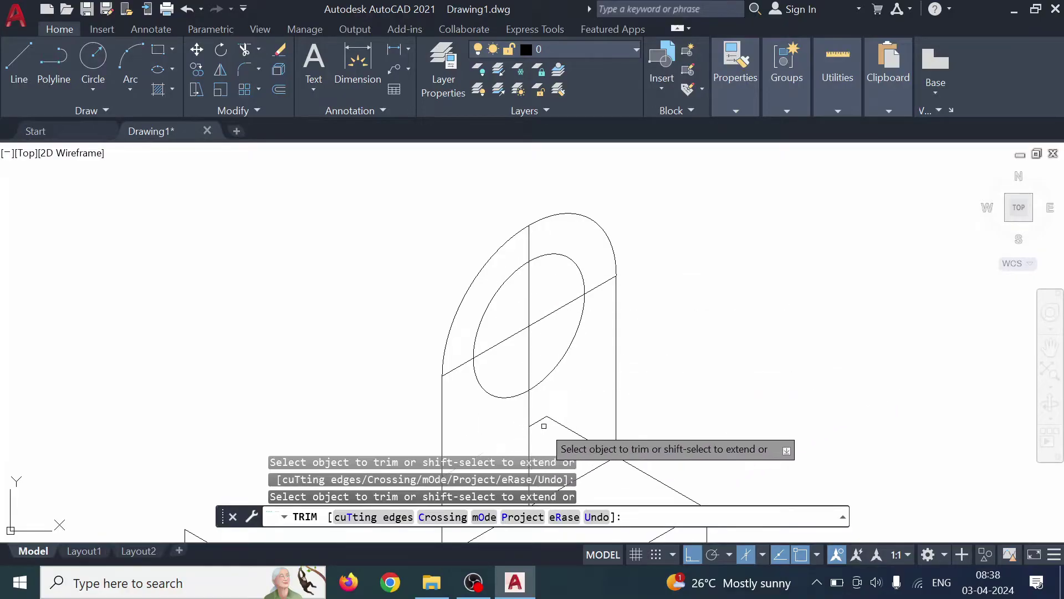
scroll(623, 384, down, 4)
scroll(691, 380, up, 5)
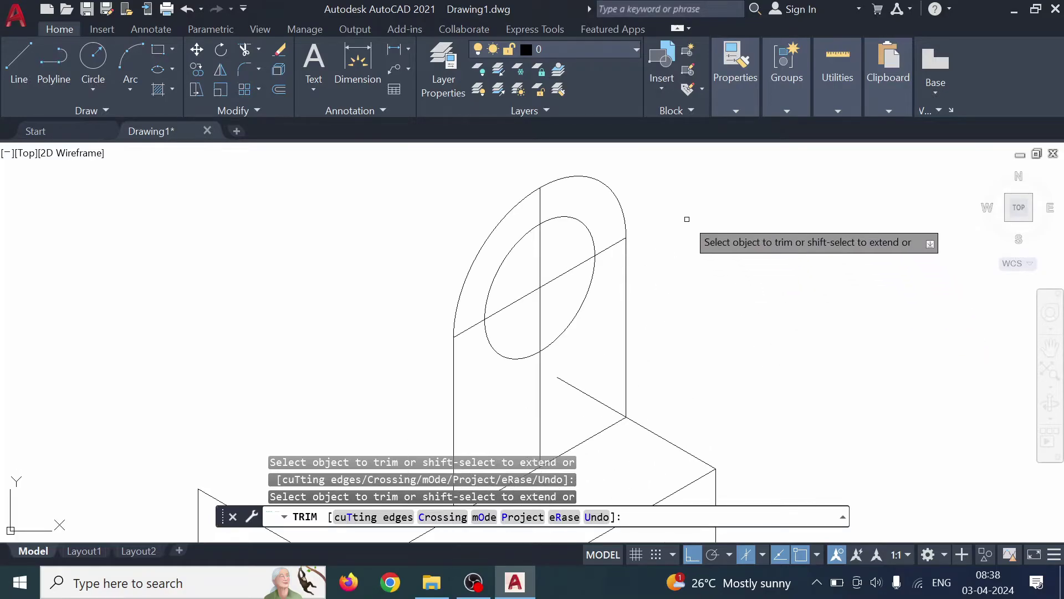
key(Escape)
Copy the rounded top arc and the hole 18 units backward in isoplane Left, using the arc's midpoint on the centre line as base point.
scroll(686, 224, down, 6)
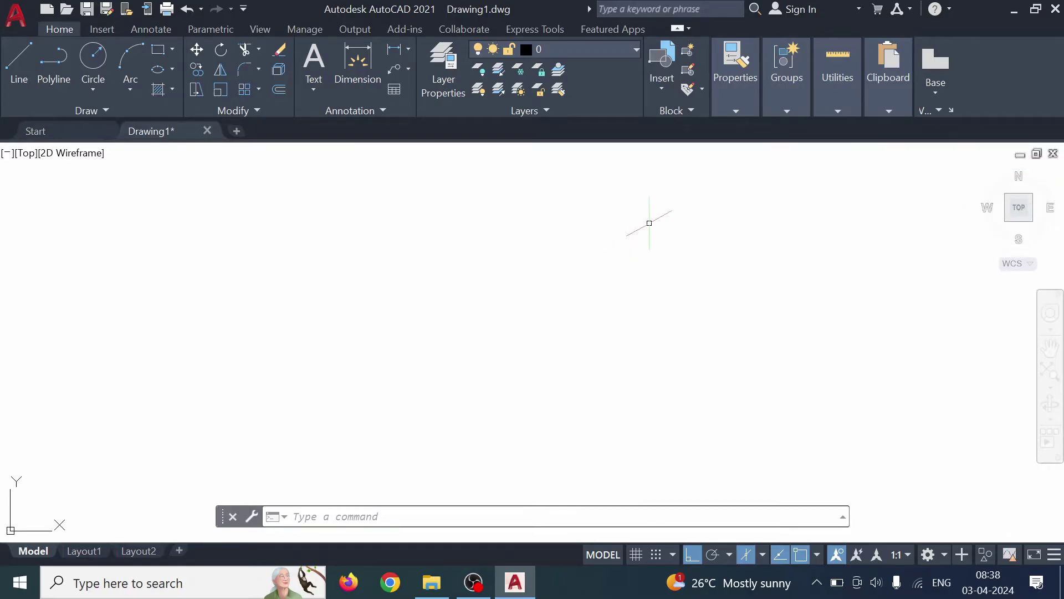
middle_drag(667, 215, 771, 530)
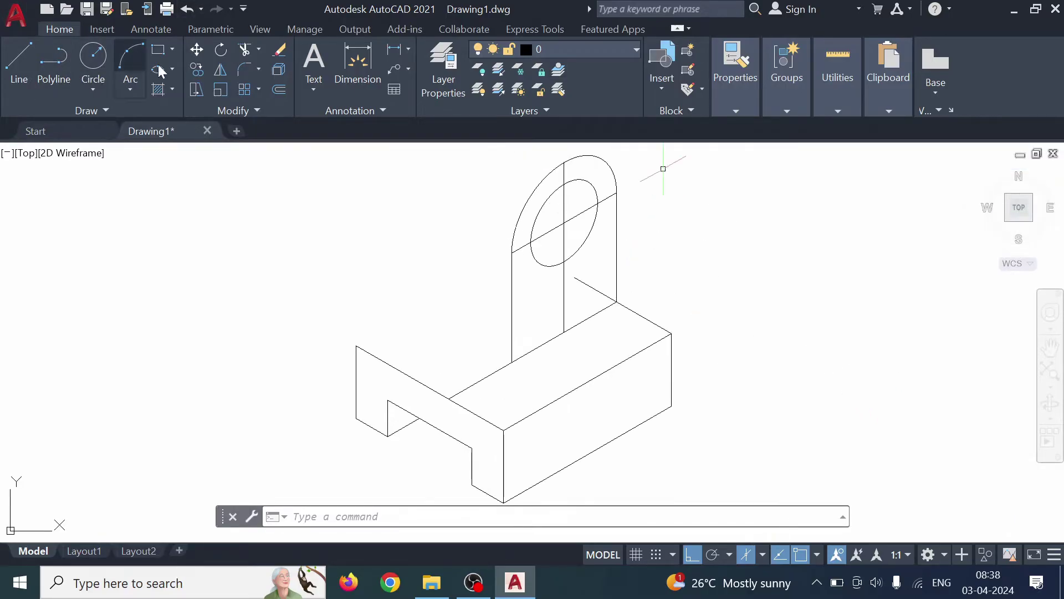
click(195, 70)
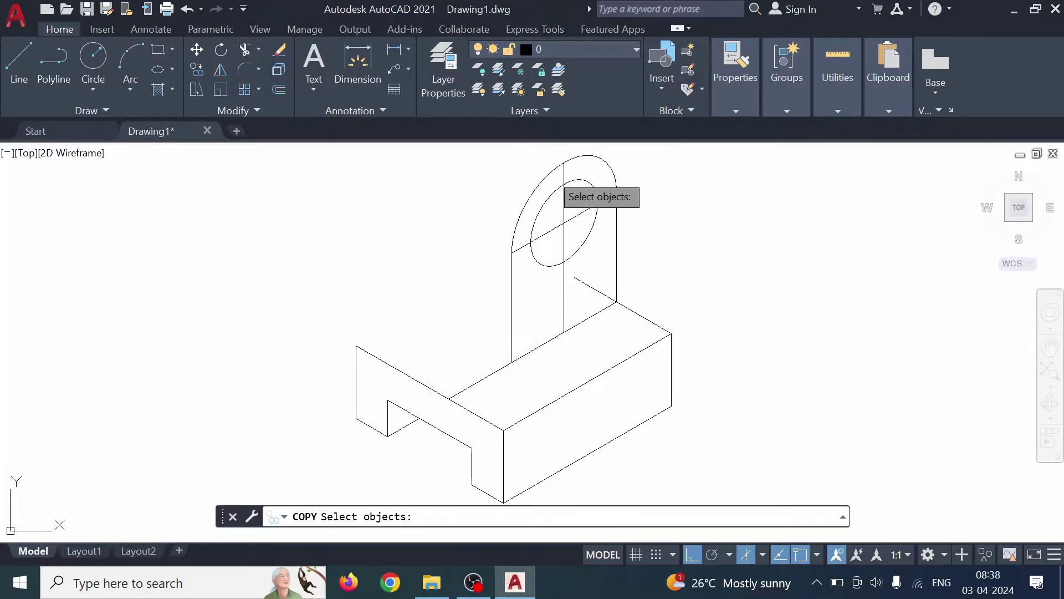
click(548, 172)
click(588, 183)
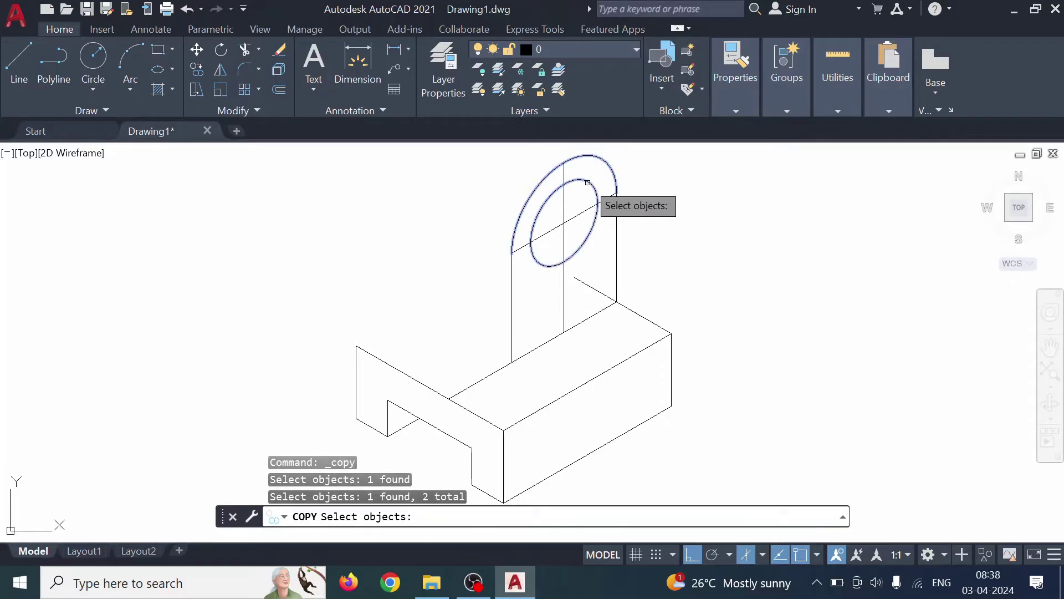
key(Return)
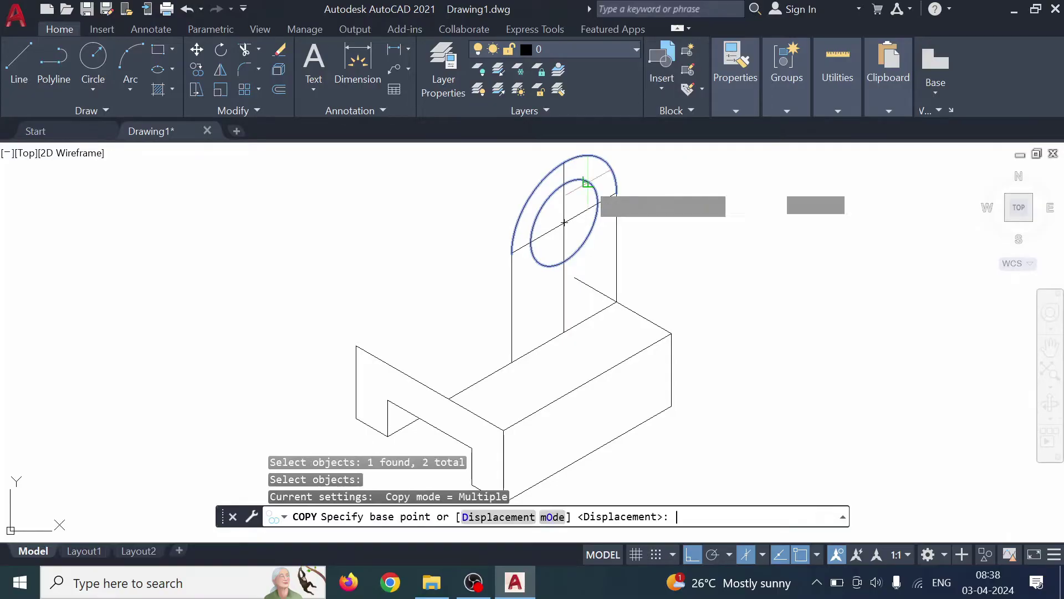
scroll(579, 314, up, 5)
scroll(579, 314, up, 2)
middle_drag(909, 485, 366, 279)
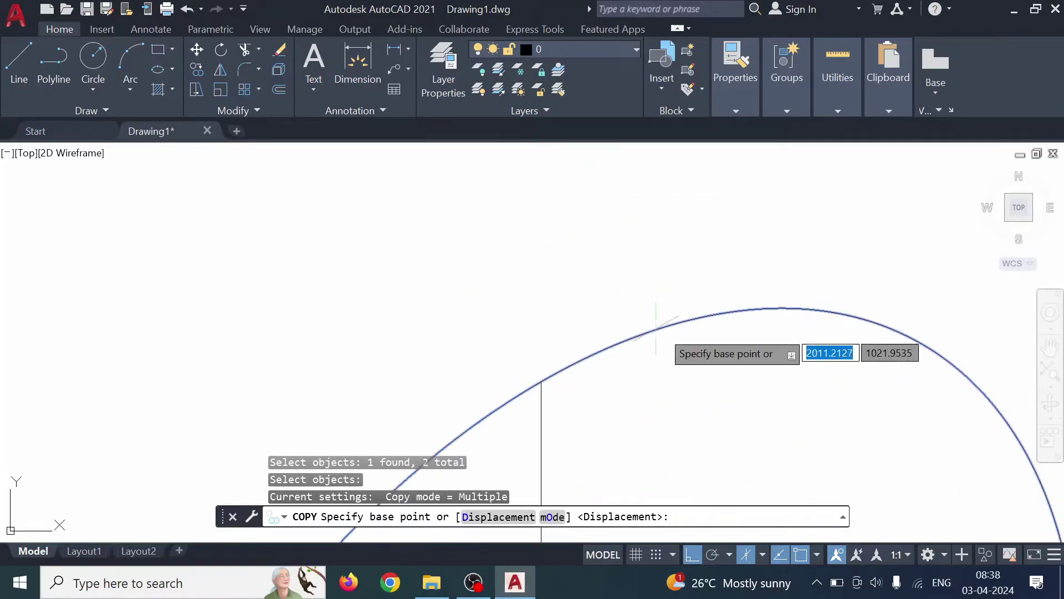
click(541, 381)
scroll(539, 381, down, 3)
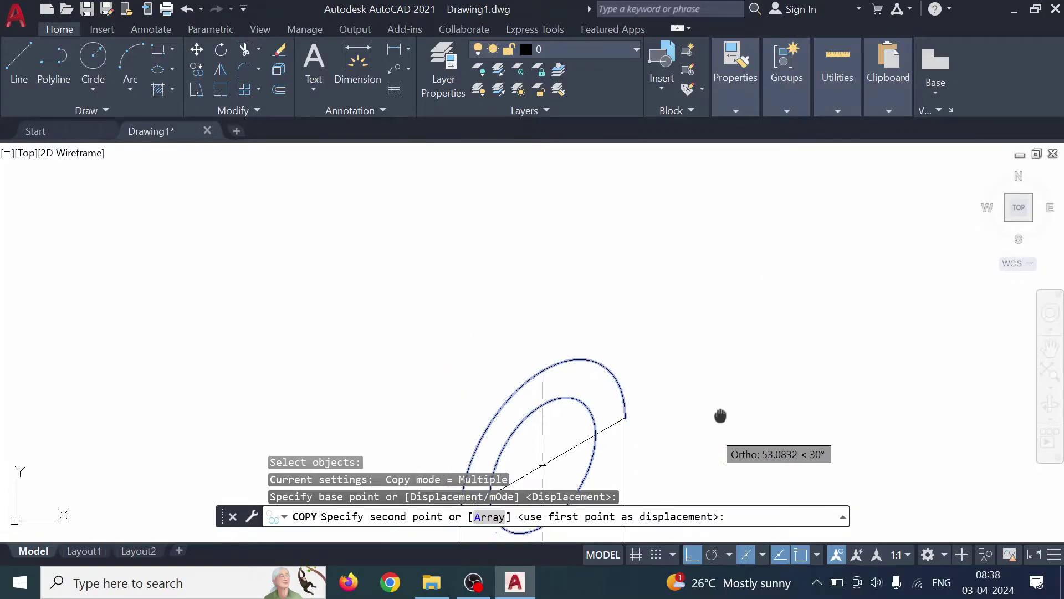
middle_drag(720, 415, 798, 301)
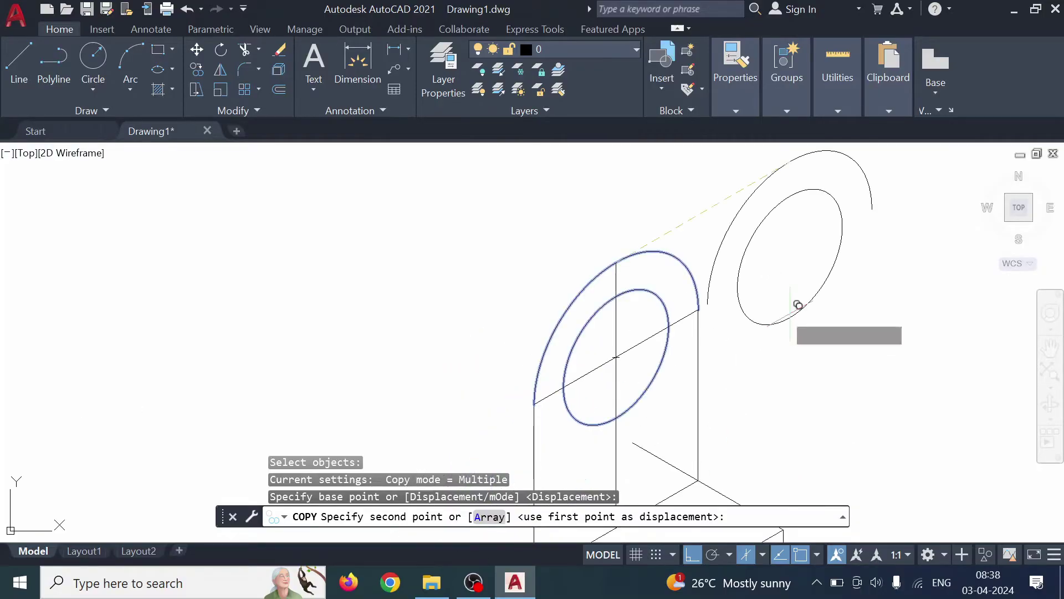
click(764, 553)
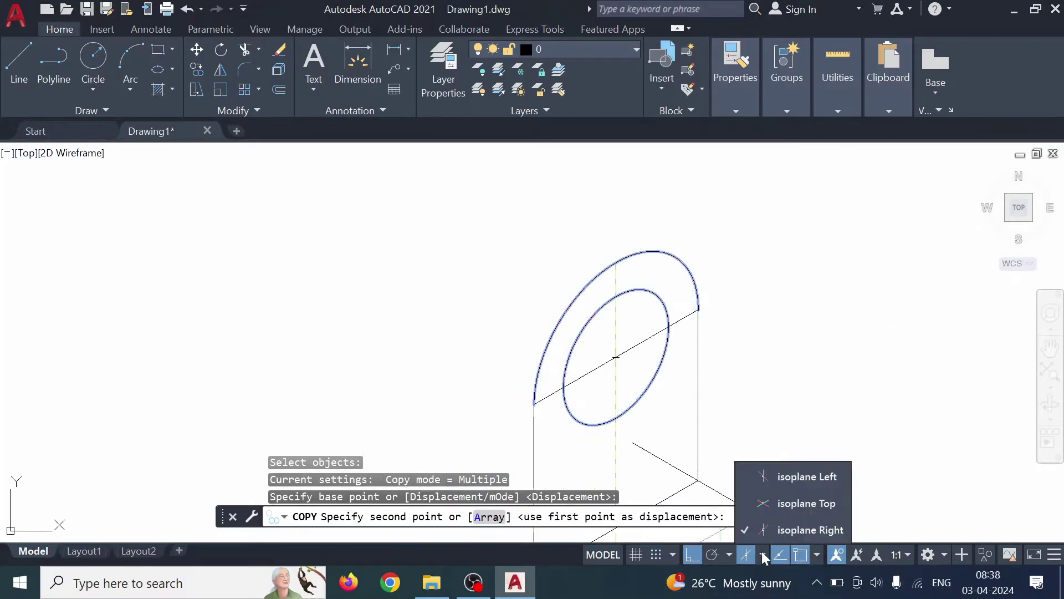
click(778, 478)
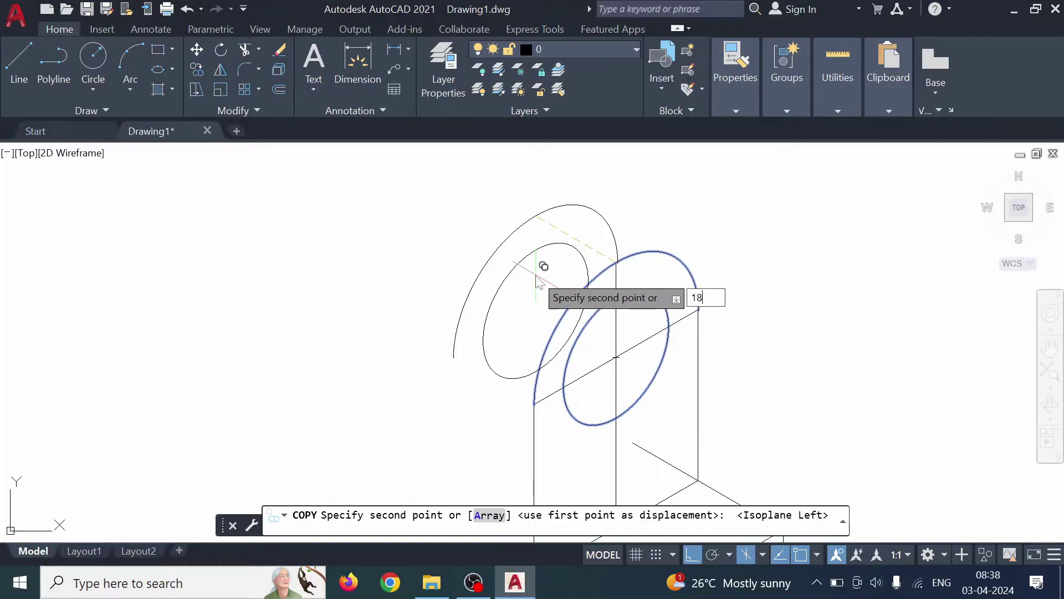
key(Return)
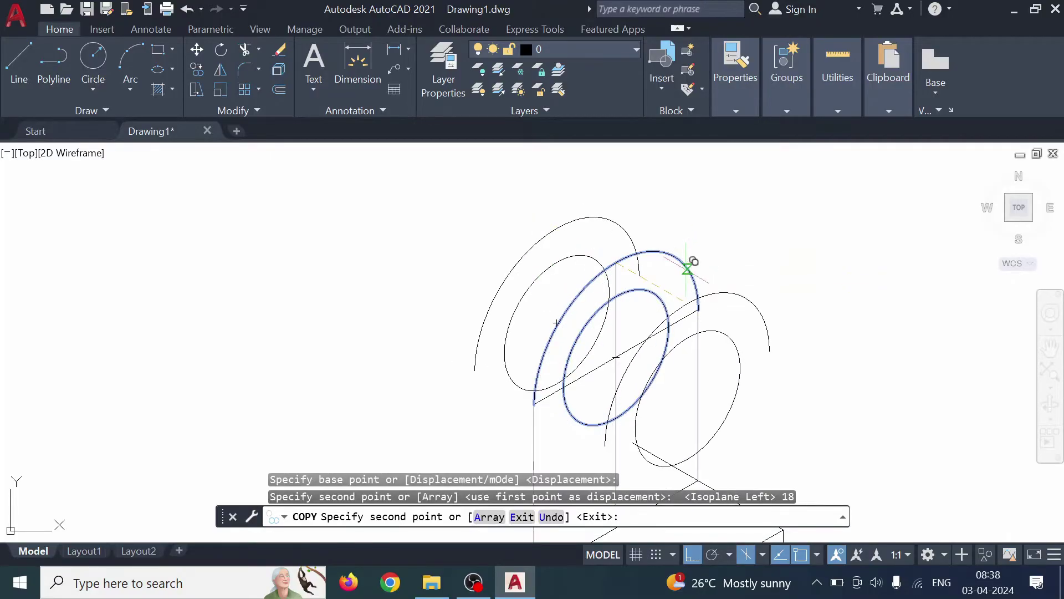
key(Escape)
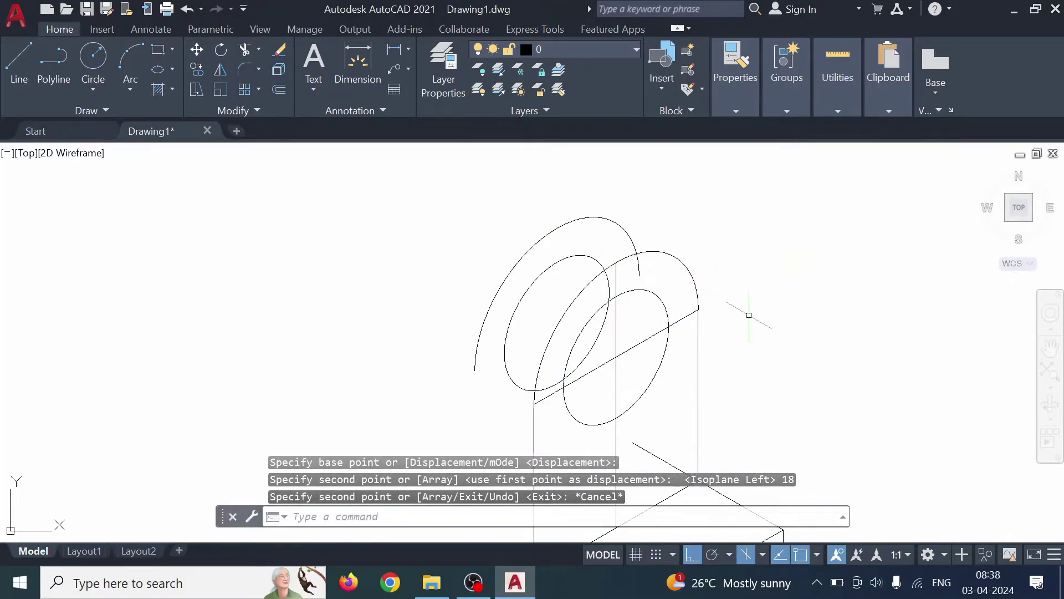
Trim the hidden parts of the rear arc and rear hole, both centre lines on the plate, and the base edge behind it.
mouse_move(778, 328)
middle_down()
mouse_move(853, 242)
mouse_move(787, 324)
middle_up()
click(246, 52)
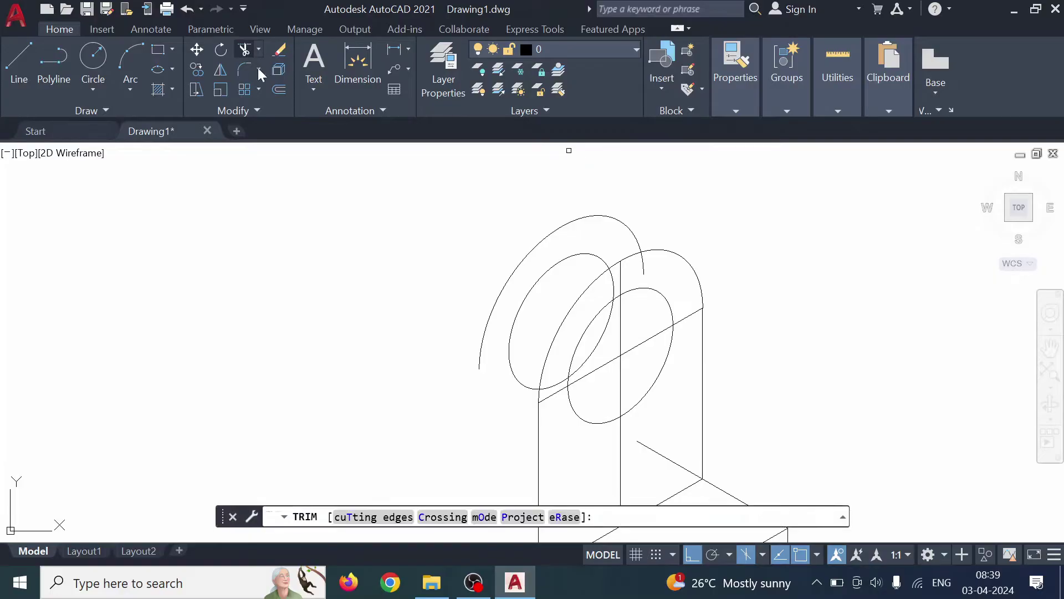
click(594, 258)
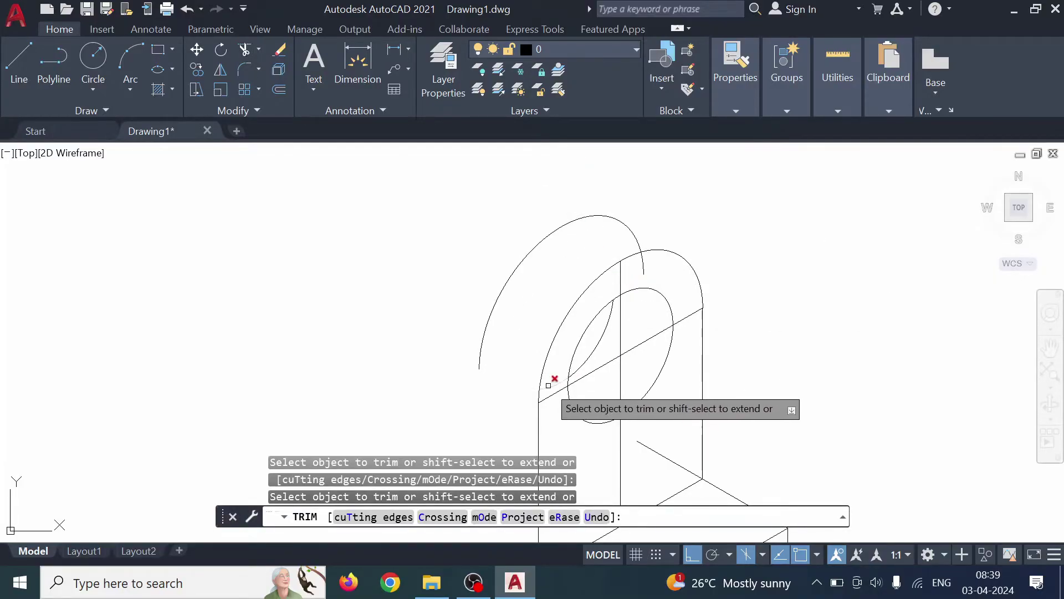
click(622, 277)
click(622, 311)
click(646, 337)
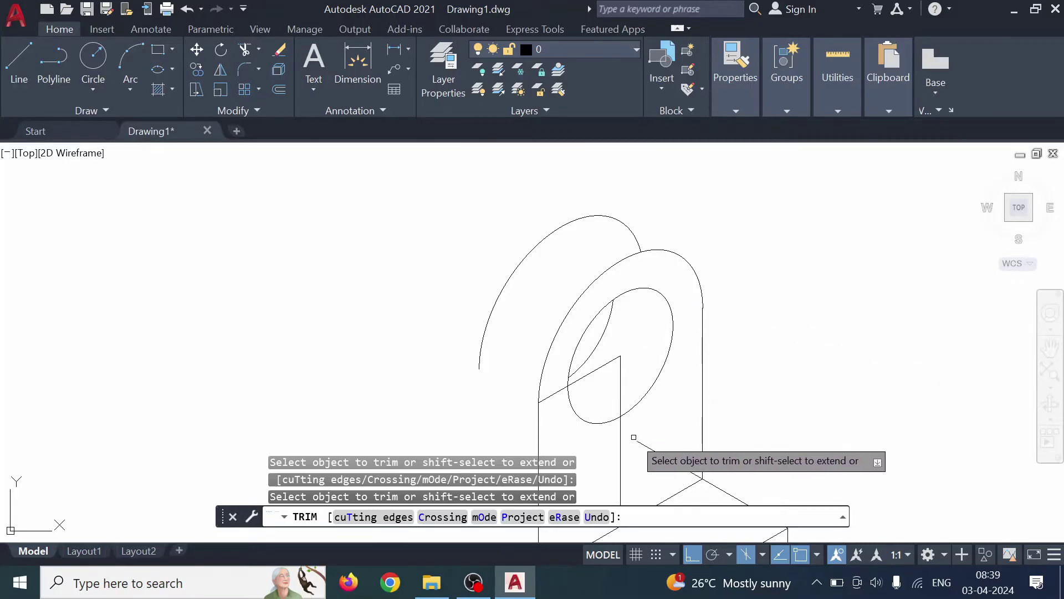
click(621, 383)
click(672, 459)
click(600, 364)
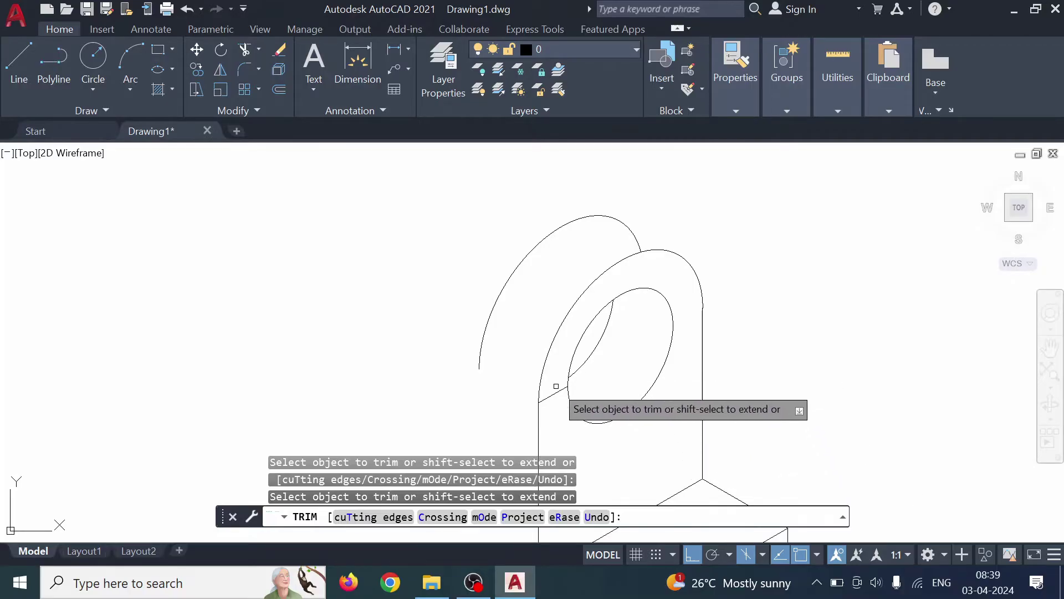
scroll(637, 369, down, 2)
middle_drag(703, 391, 811, 292)
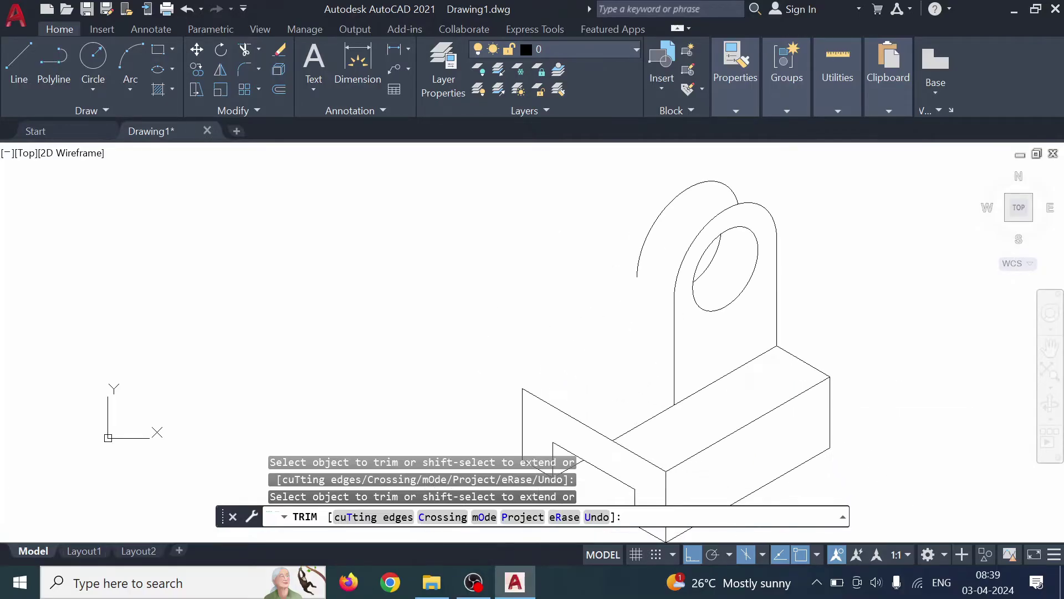
Examine the side and front views for the heights and thickness at the foot of the upright plate.
scroll(837, 258, up, 1)
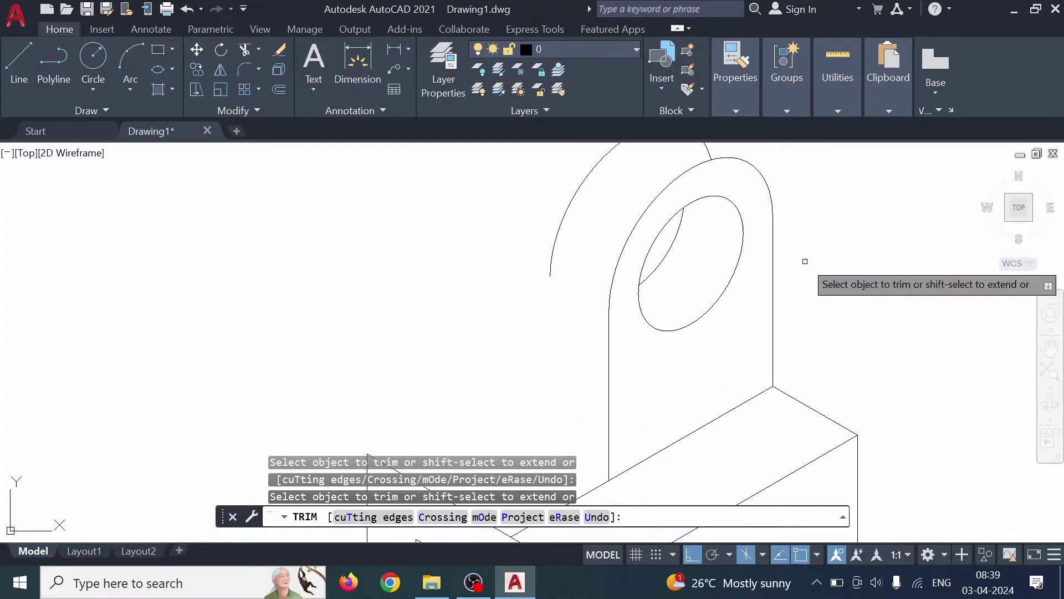
scroll(842, 297, down, 3)
middle_drag(860, 282, 401, 472)
scroll(643, 406, down, 6)
scroll(781, 391, up, 3)
middle_drag(820, 366, 819, 456)
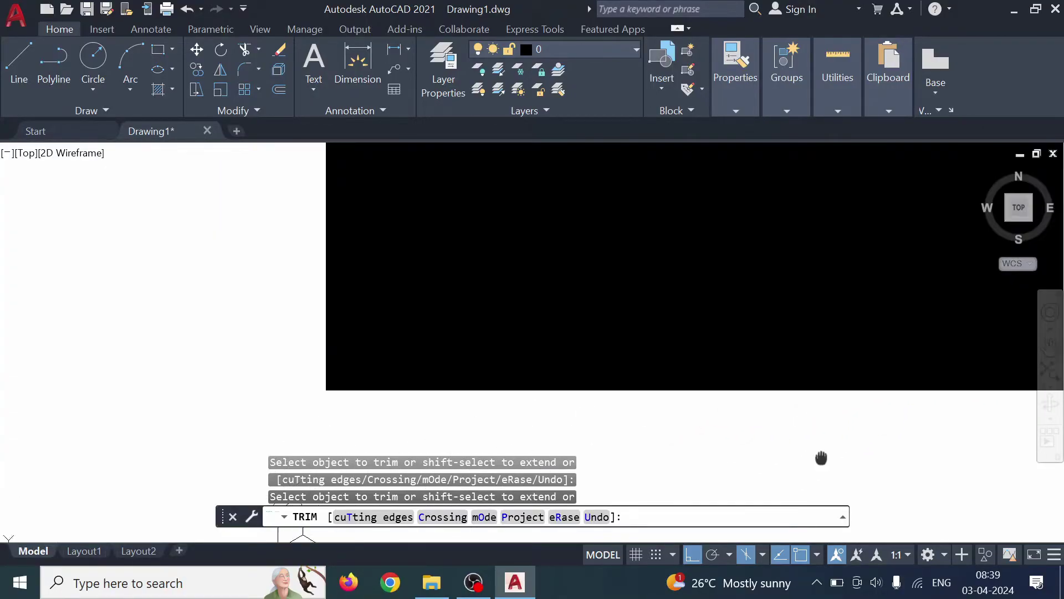
scroll(438, 230, down, 2)
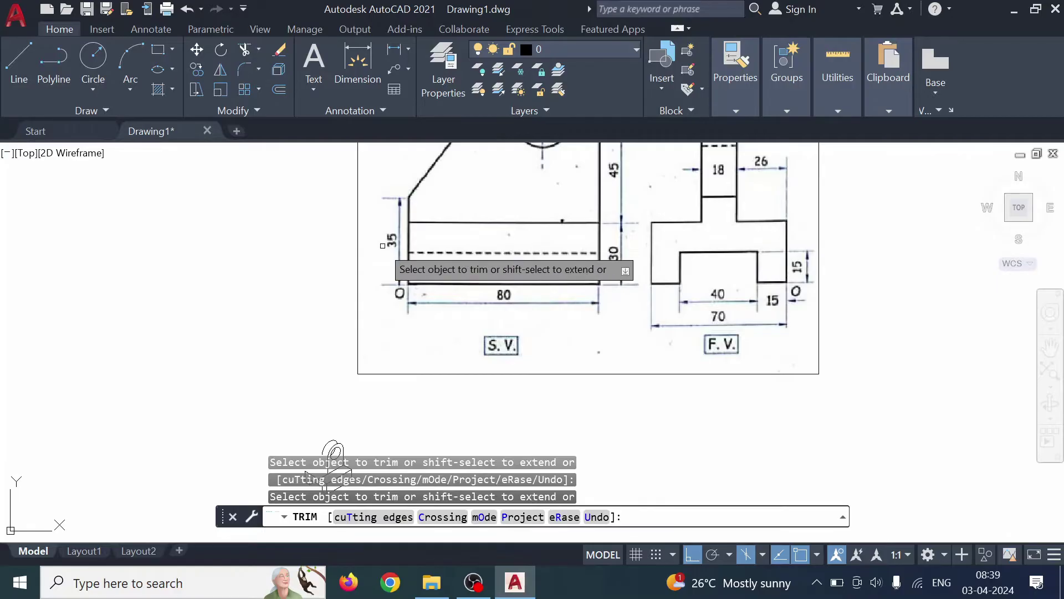
scroll(411, 383, down, 2)
scroll(325, 424, up, 5)
middle_drag(688, 450, 868, 221)
scroll(799, 235, up, 4)
scroll(848, 299, down, 4)
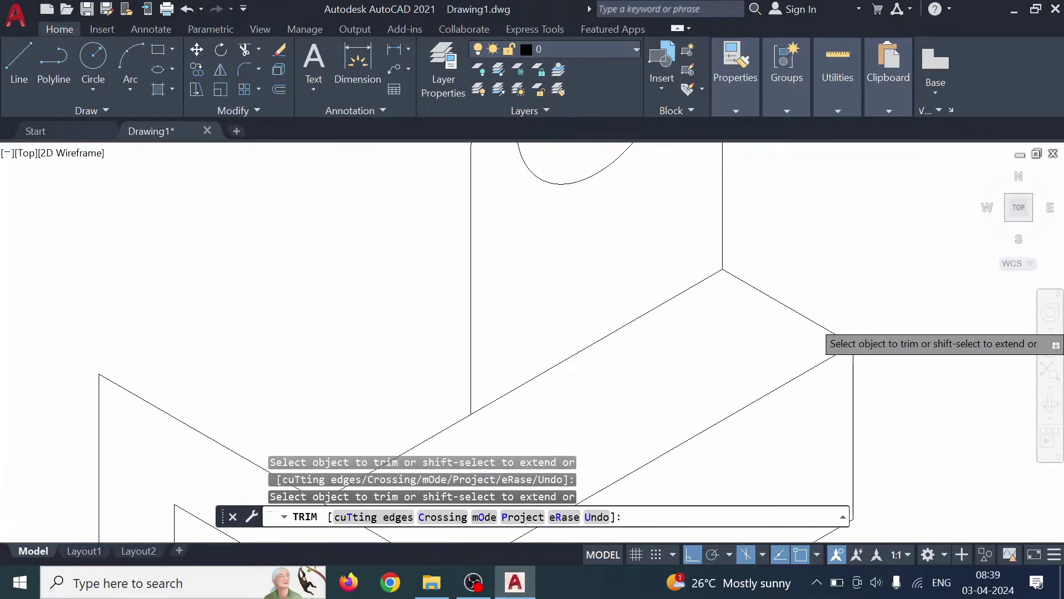
middle_drag(874, 278, 777, 319)
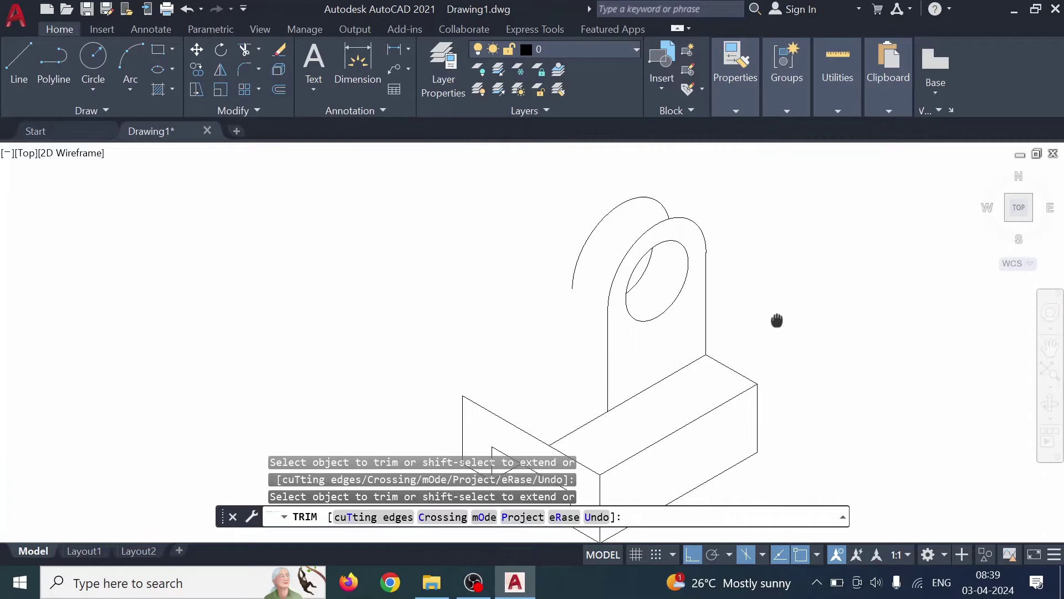
Draw a 5-unit vertical line upward from the point where the plate's base line meets the base's front top edge.
click(19, 61)
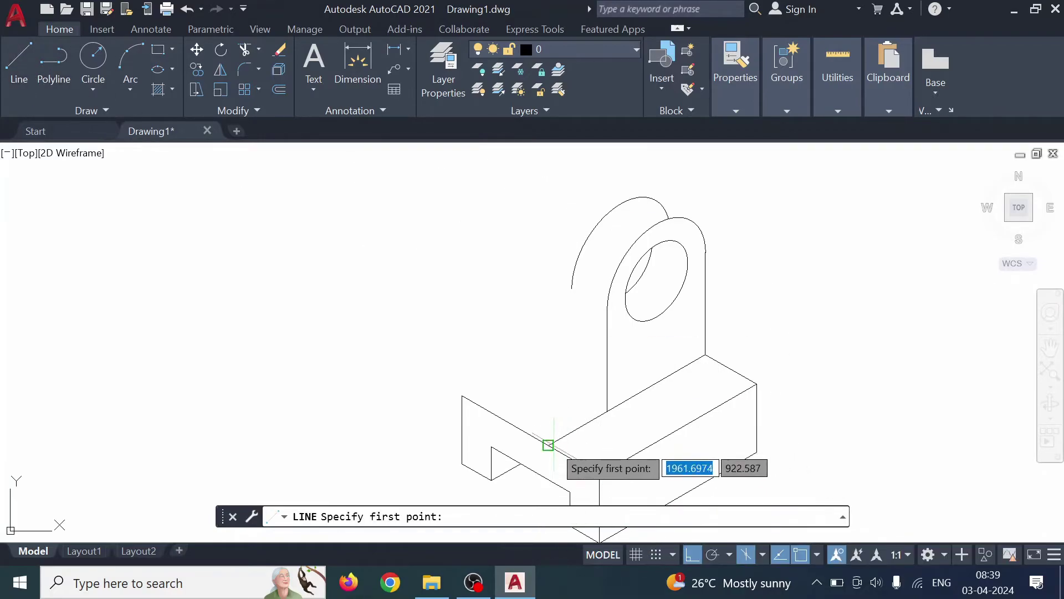
click(548, 444)
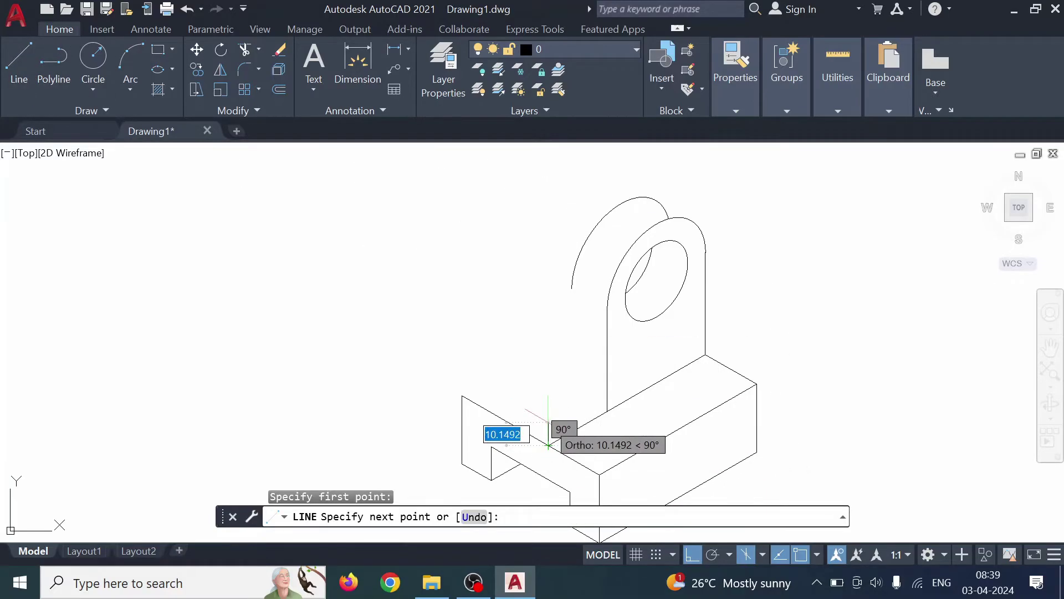
text(5)
key(Return)
key(Escape)
Copy the 5-unit vertical line 18 units backward along the base's front top edge, using its lower endpoint as base point.
scroll(565, 395, up, 5)
middle_drag(472, 457, 542, 448)
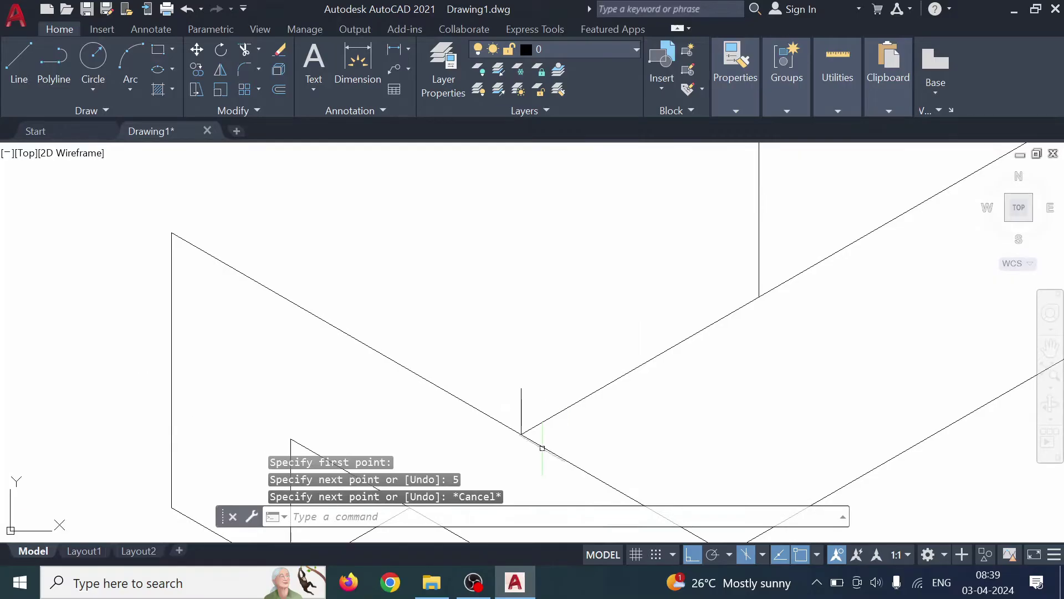
click(197, 69)
click(523, 395)
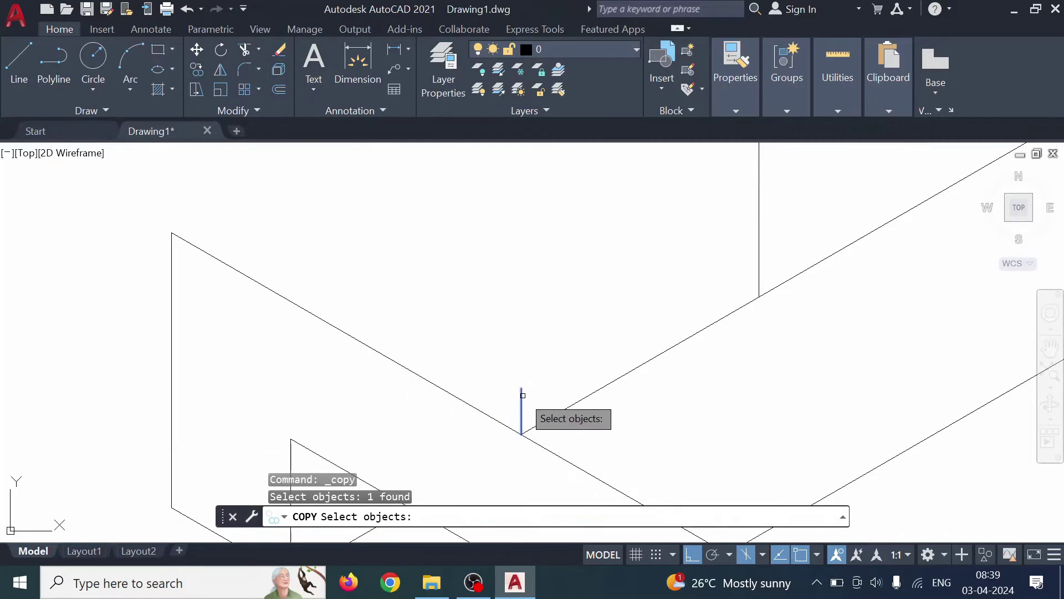
key(Return)
click(521, 433)
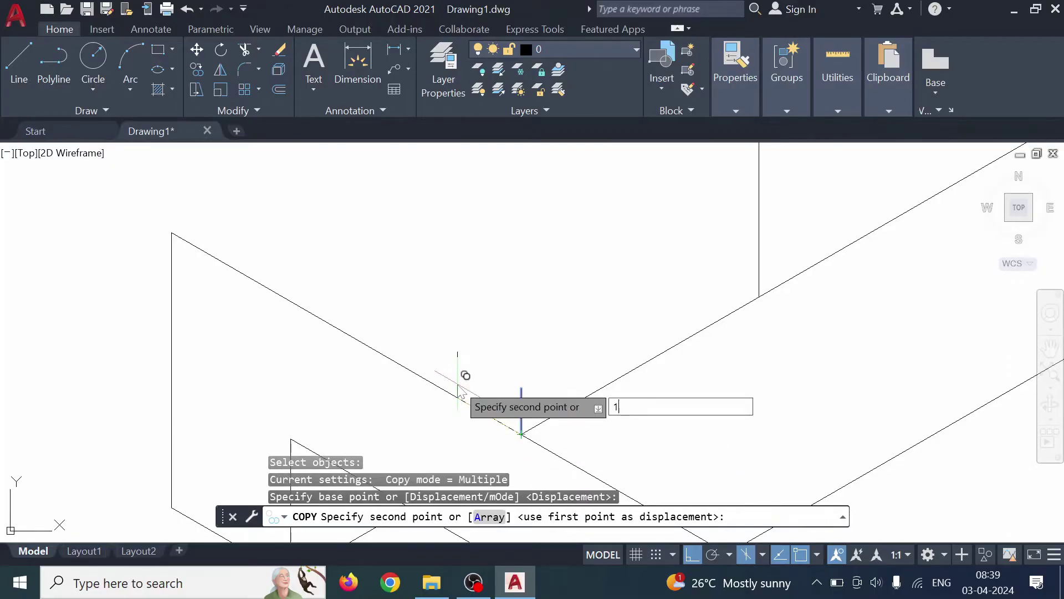
key(Return)
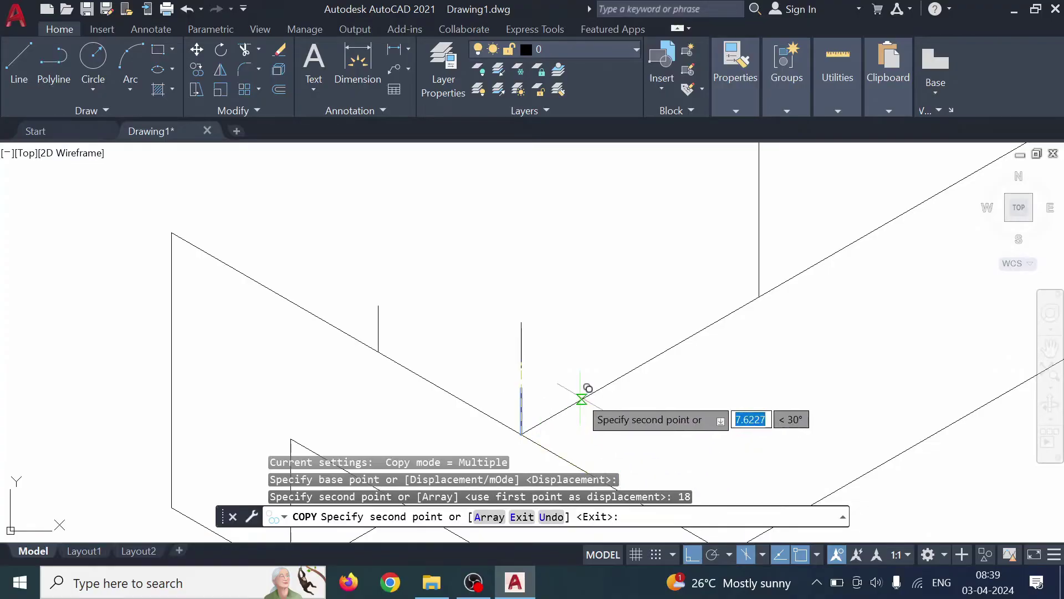
key(Escape)
Turn on the Tangent object snap.
scroll(558, 285, down, 5)
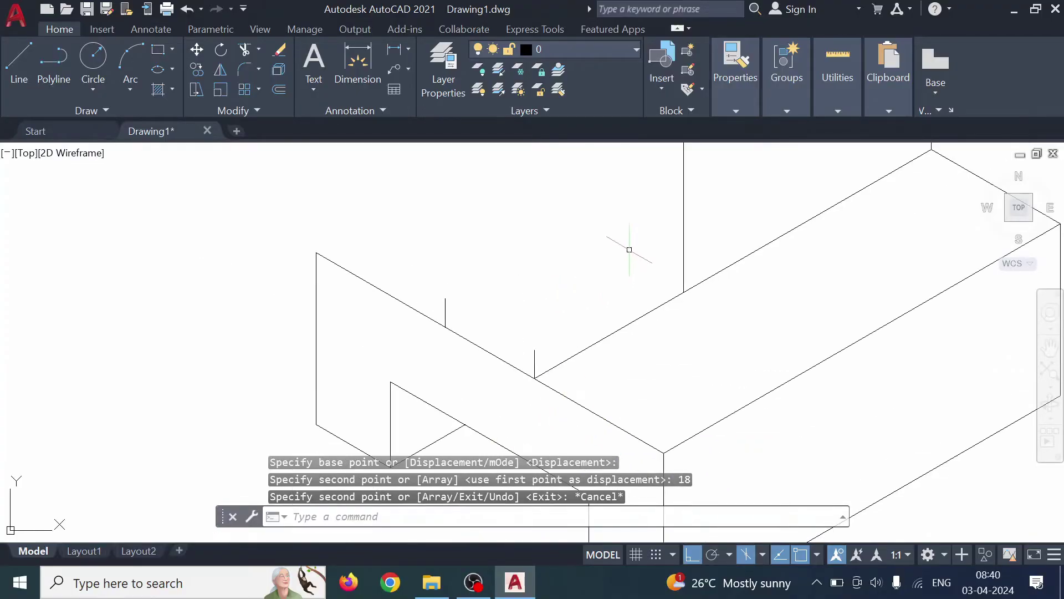
middle_drag(549, 235, 454, 264)
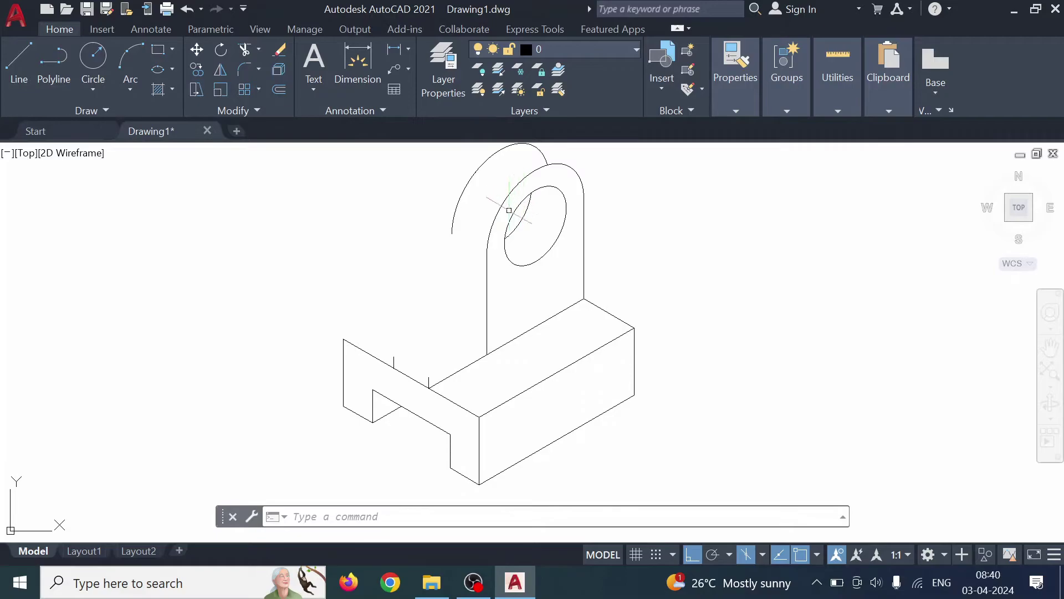
click(817, 554)
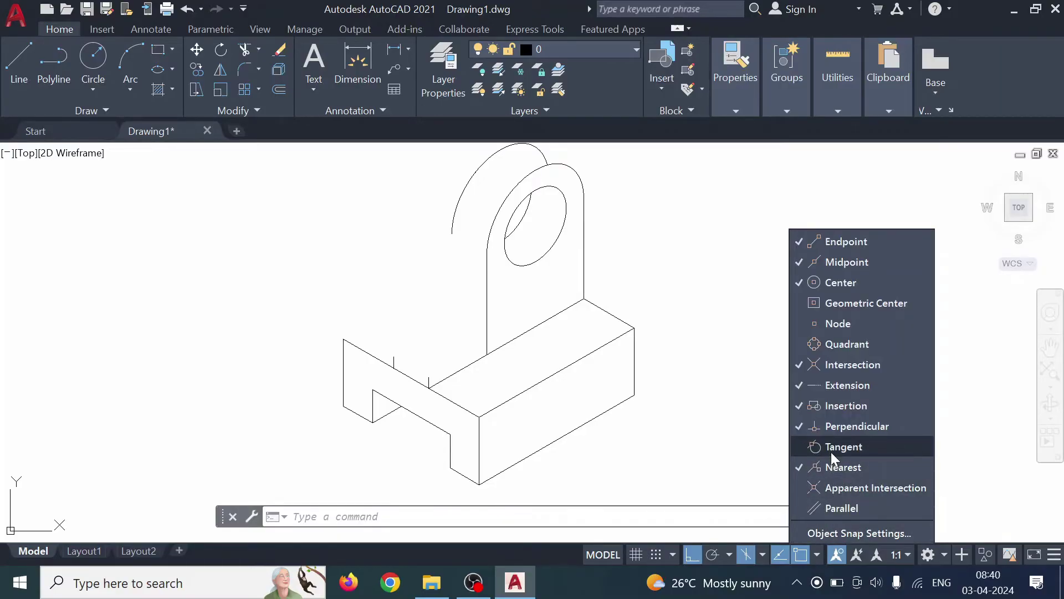
key(Escape)
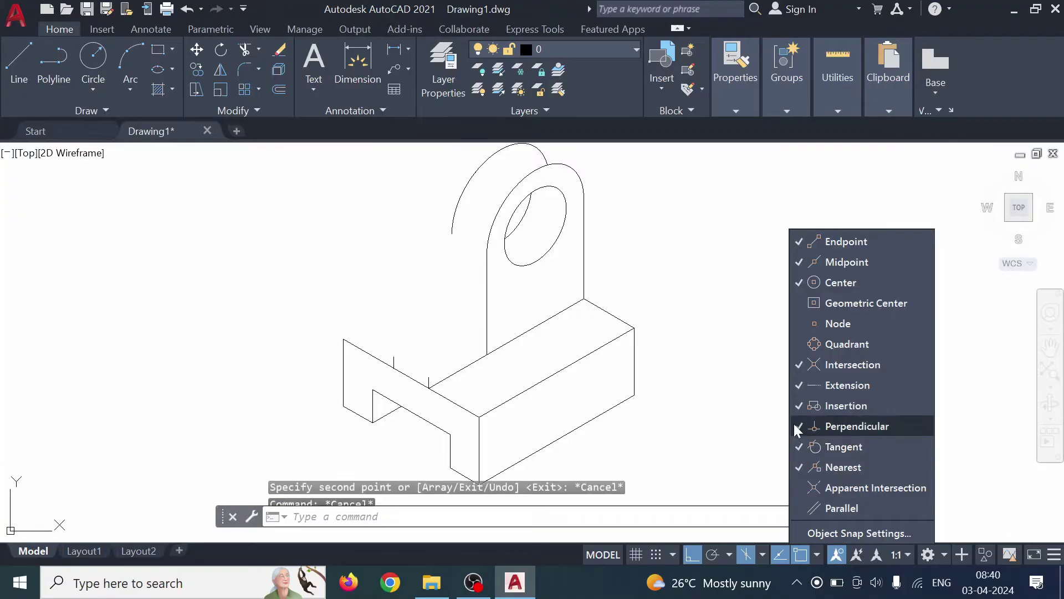
Draw lines from the tops of the two short vertical lines tangent to the plate's front and rear arcs.
click(26, 63)
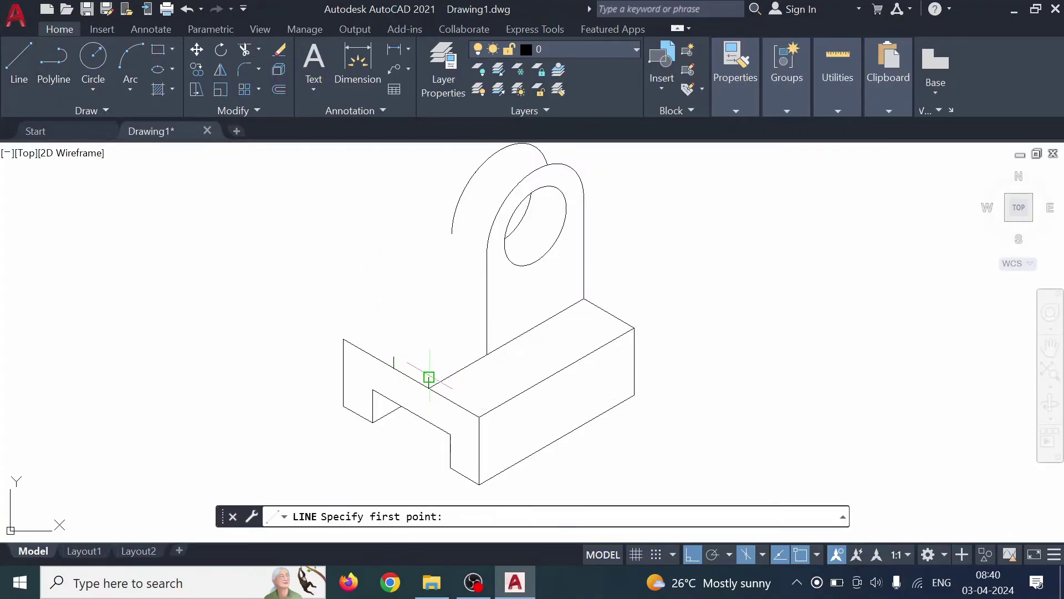
click(429, 377)
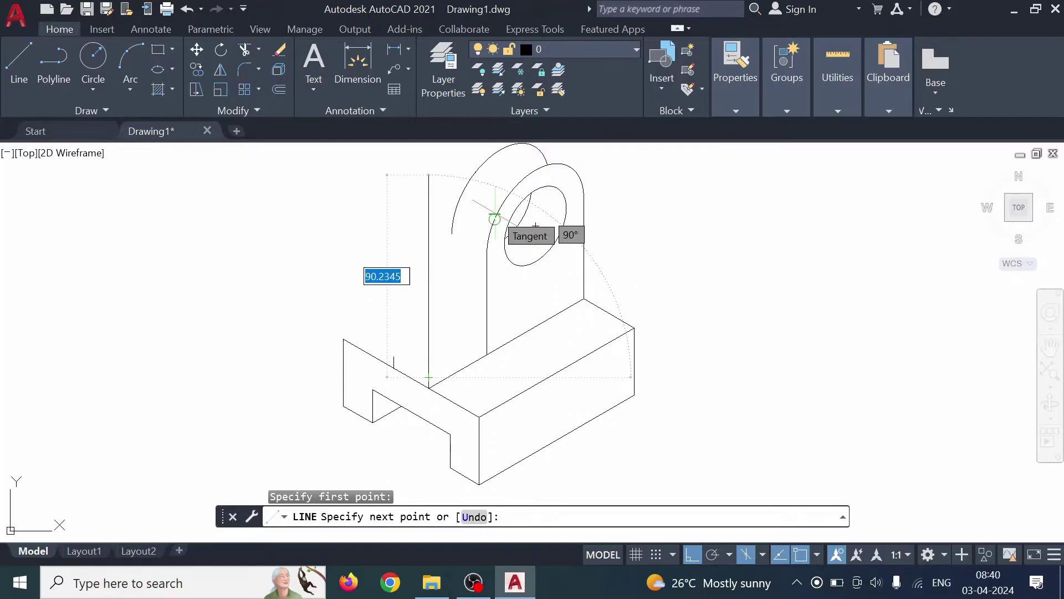
click(495, 219)
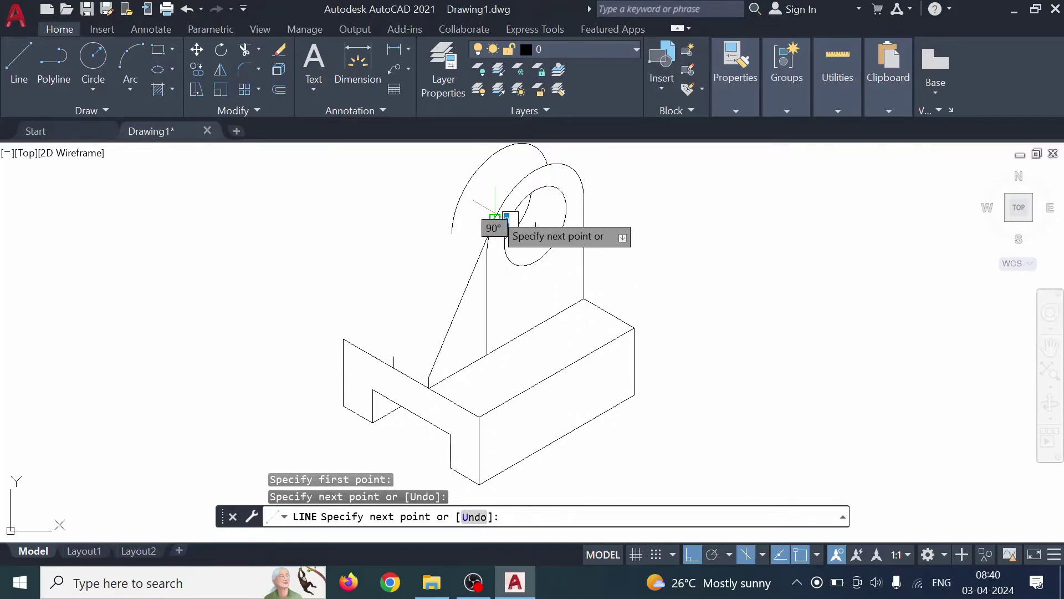
key(Escape)
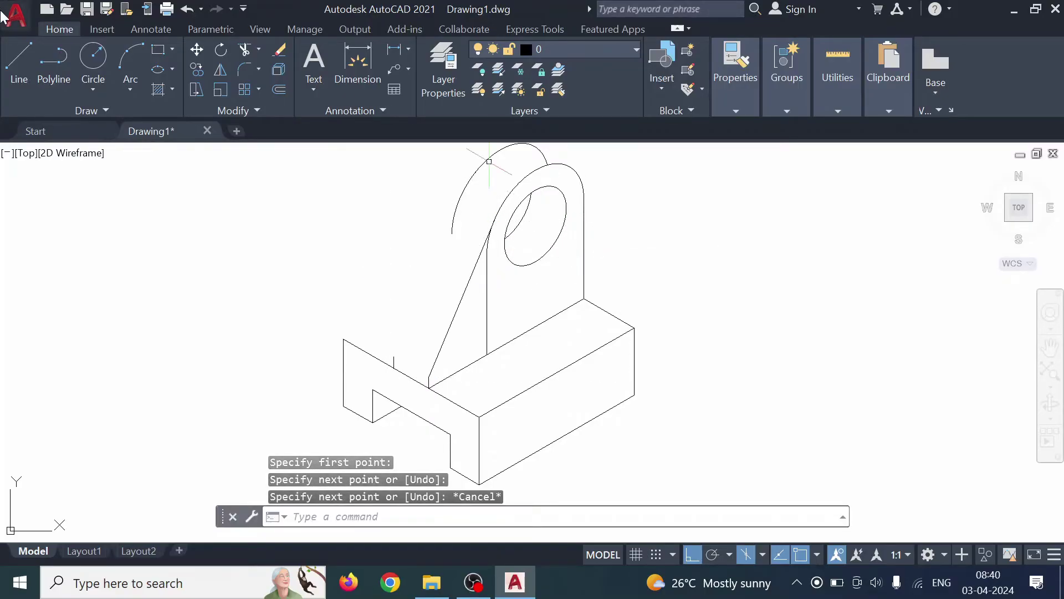
click(11, 56)
click(393, 357)
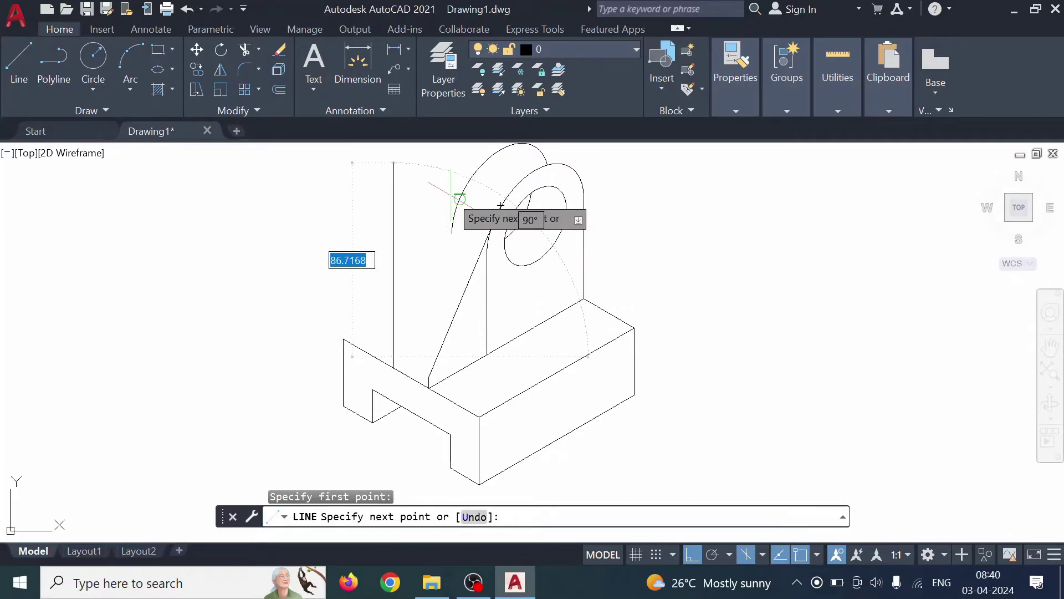
click(460, 200)
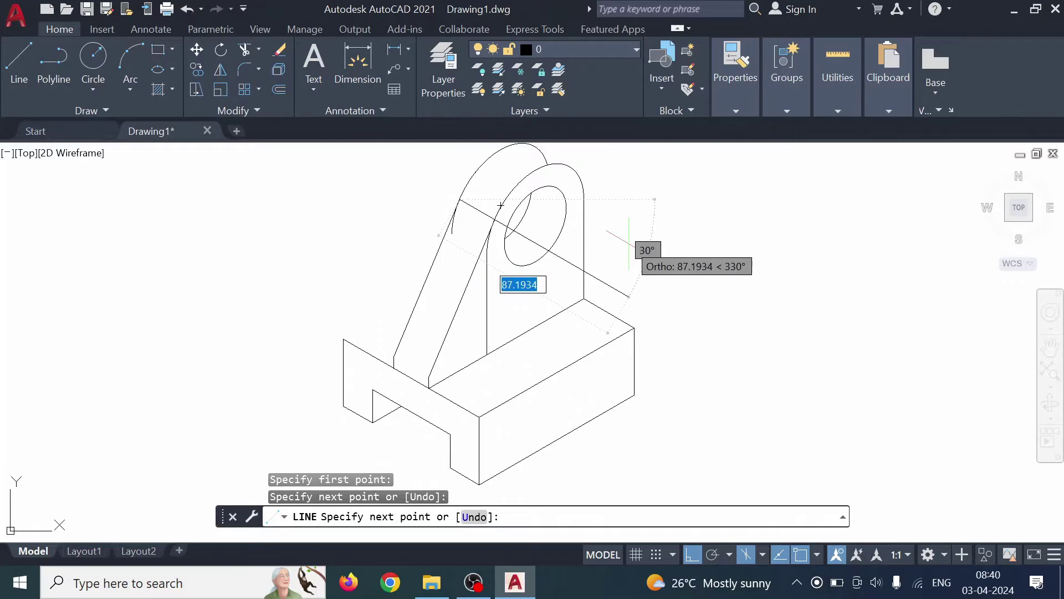
key(Escape)
Trim the rear and front arc ends below the tangent points and the plate's old vertical edge beneath the front arc.
scroll(531, 214, up, 6)
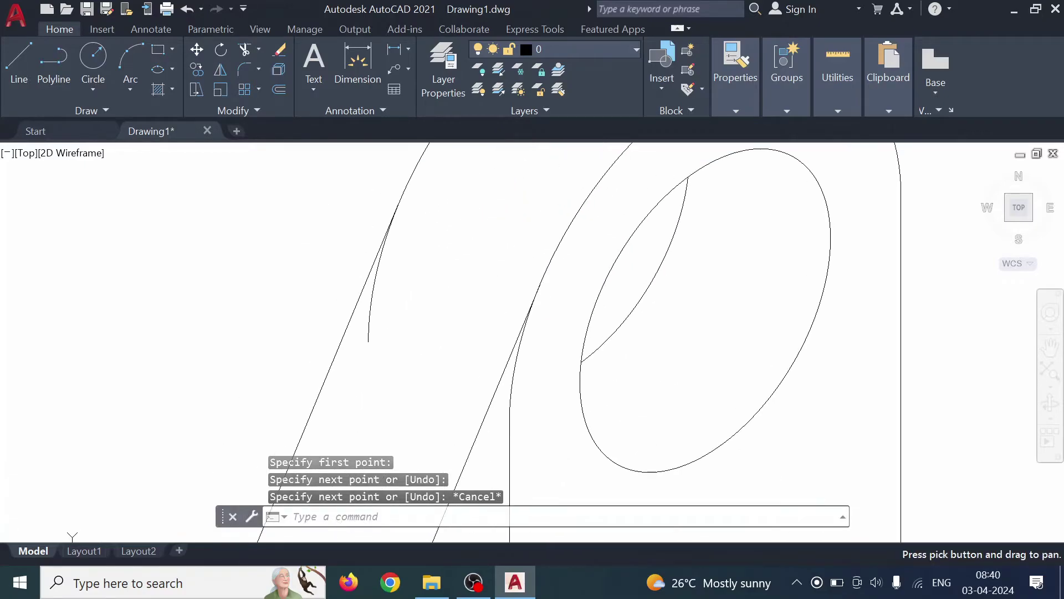
click(244, 51)
click(375, 275)
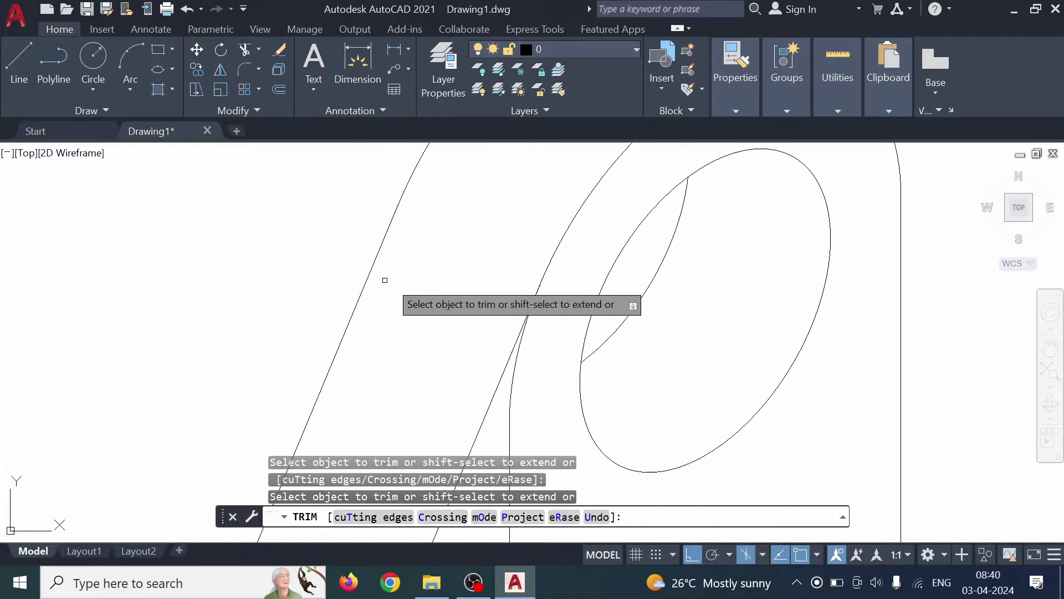
click(522, 349)
scroll(540, 374, down, 2)
mouse_move(548, 378)
middle_down()
mouse_move(591, 417)
mouse_move(590, 344)
middle_up()
click(519, 367)
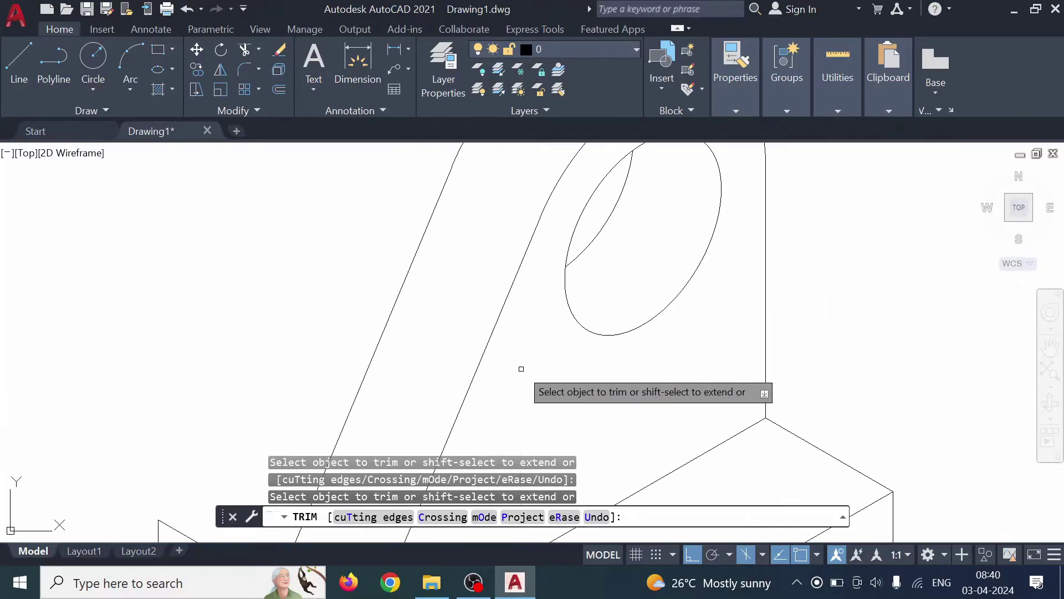
scroll(554, 365, down, 5)
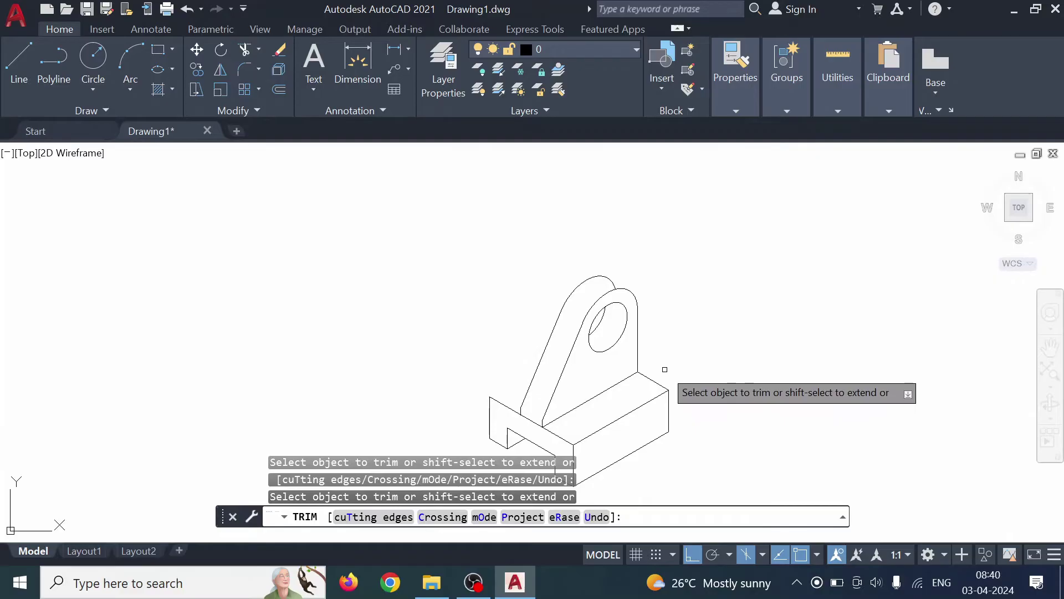
Switch to isoplane Top and draw the base's rear top edge from its far front corner at 30° past the upright plate.
click(762, 554)
click(785, 507)
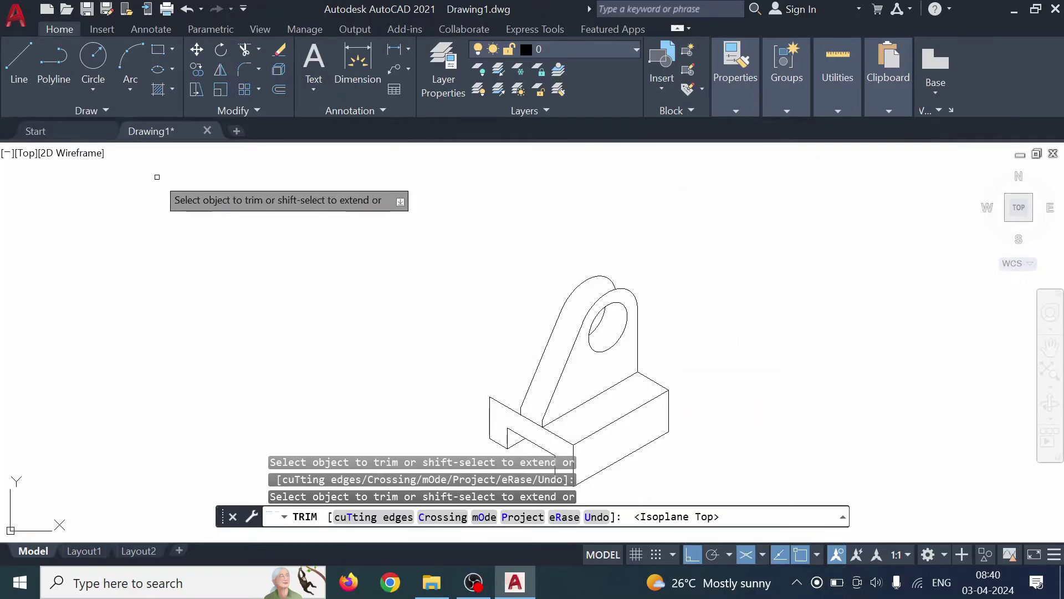
click(19, 61)
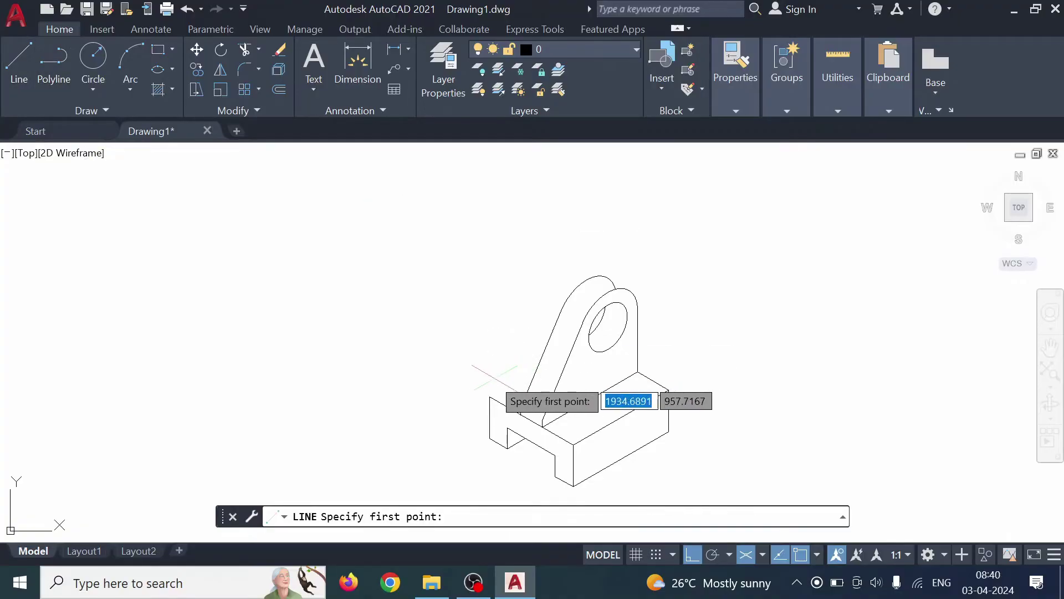
click(490, 397)
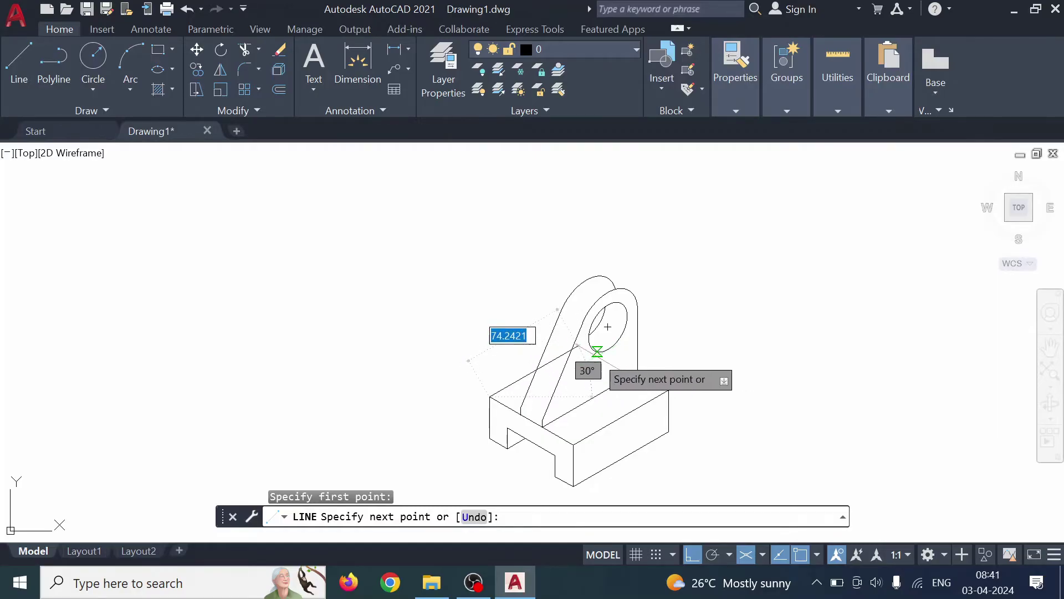
click(700, 327)
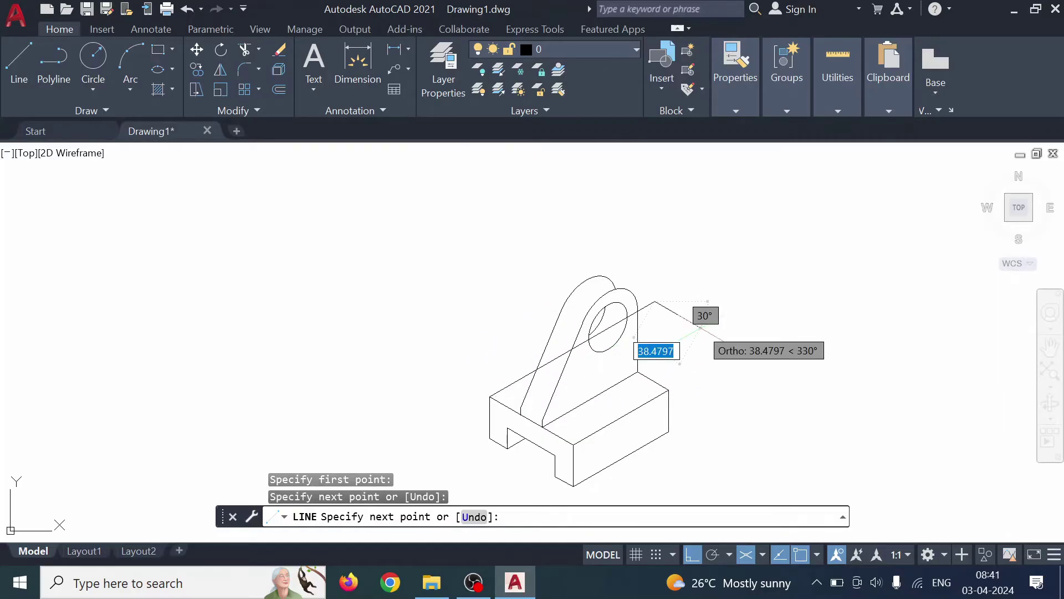
key(Escape)
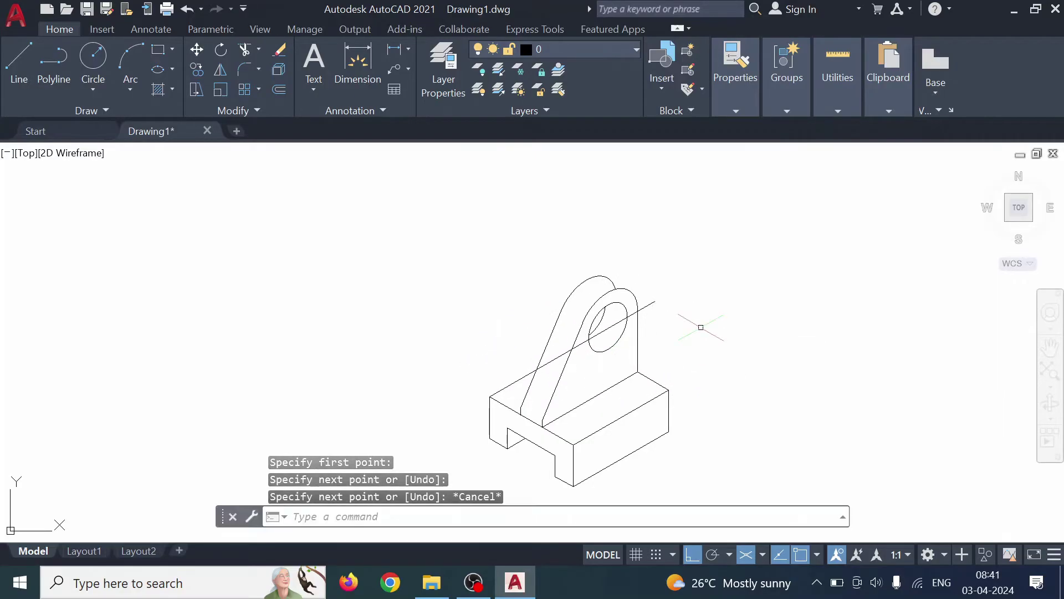
Trim the parts of the base's rear top edge that cross the upright plate and its hole or extend beyond it.
click(244, 50)
click(648, 304)
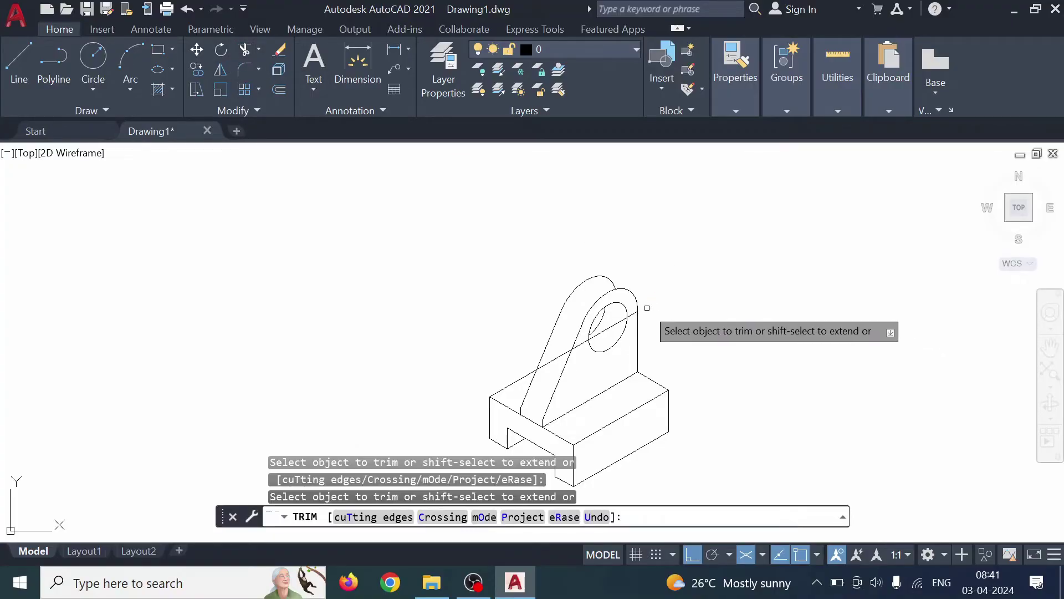
click(618, 317)
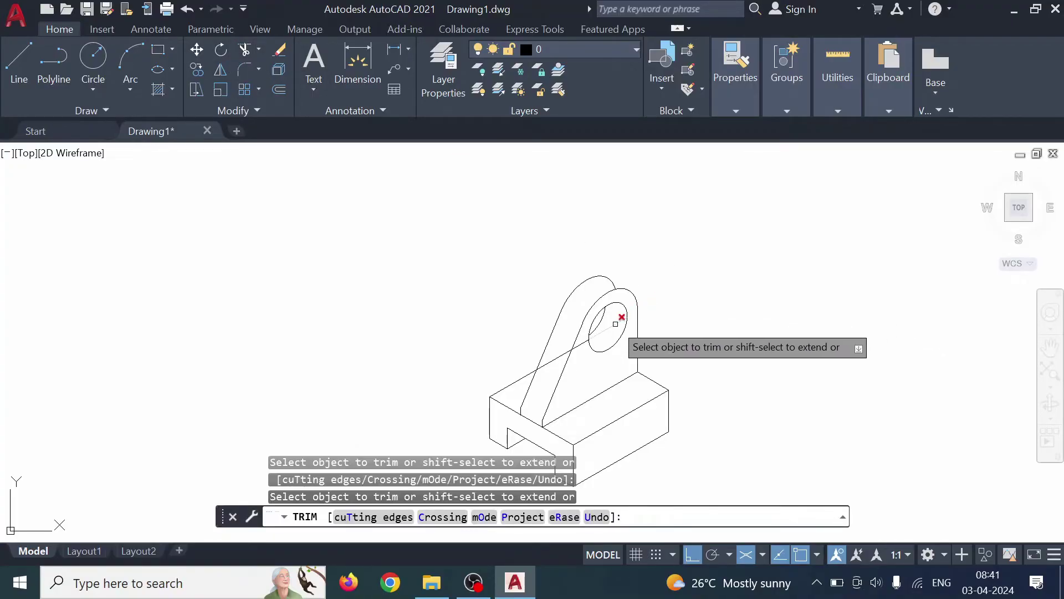
click(576, 350)
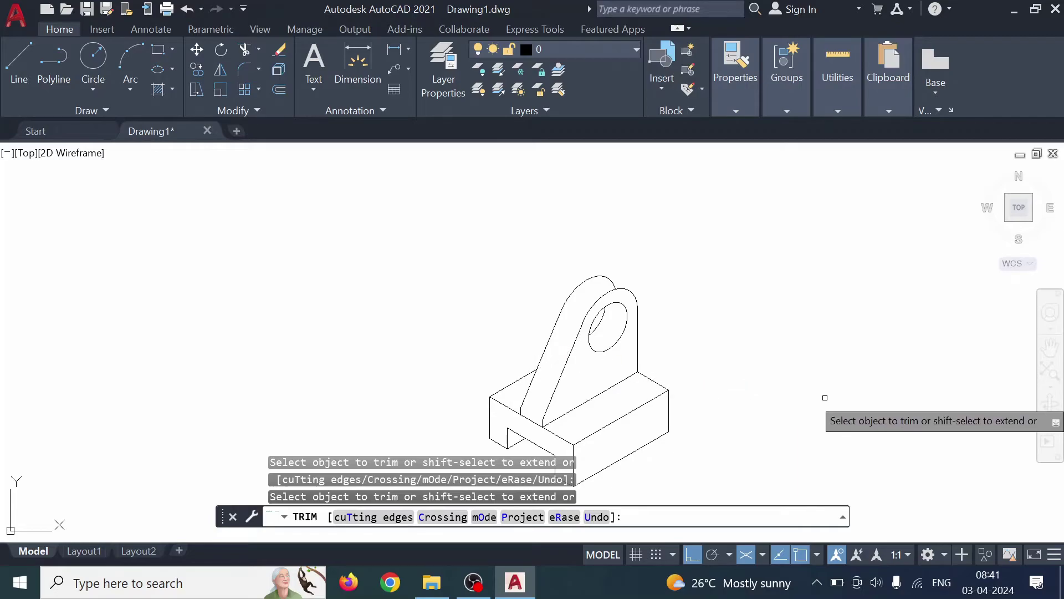
Try to connect the tops of the two short vertical lines at the plate's foot, and undo that line.
middle_drag(720, 407, 871, 321)
scroll(889, 324, up, 5)
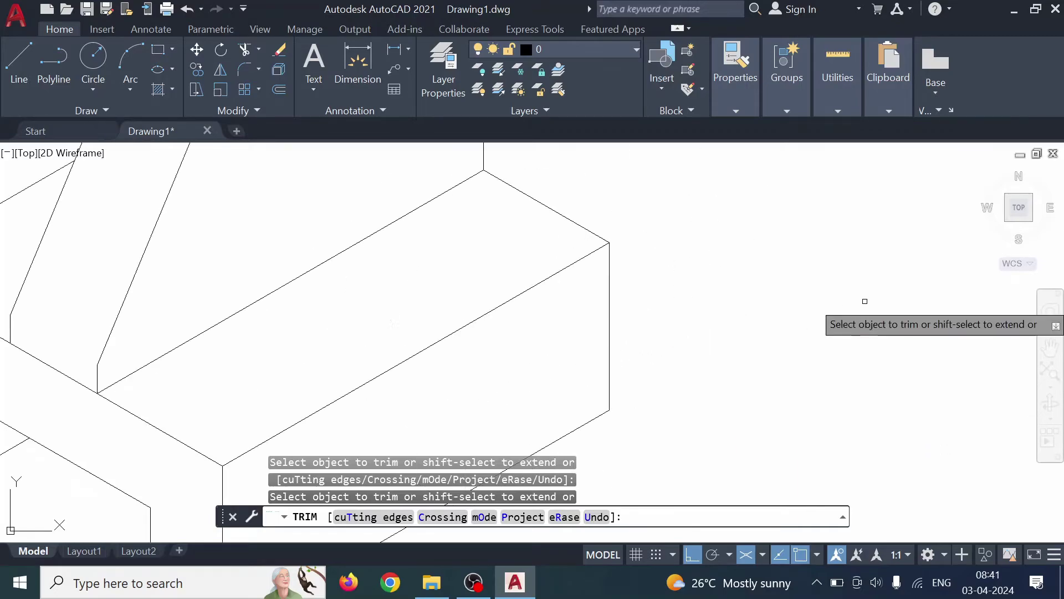
scroll(772, 266, down, 4)
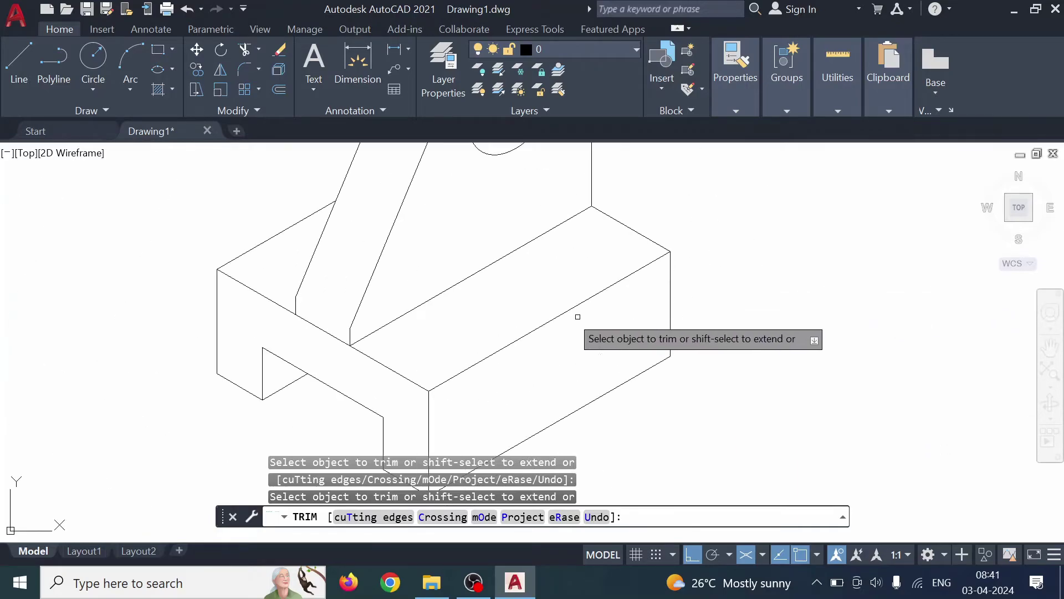
click(19, 60)
click(296, 297)
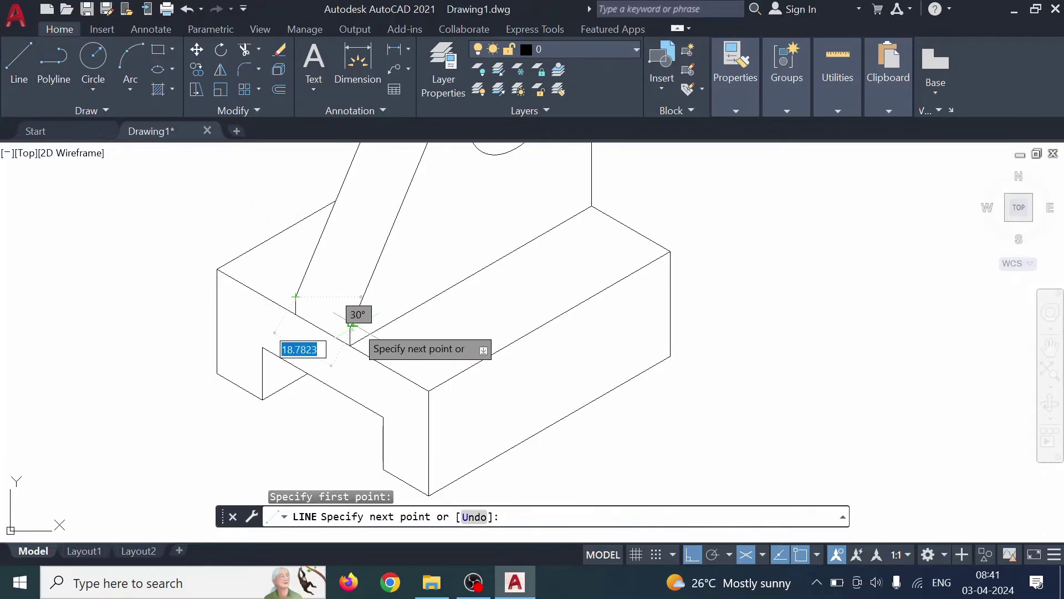
click(351, 322)
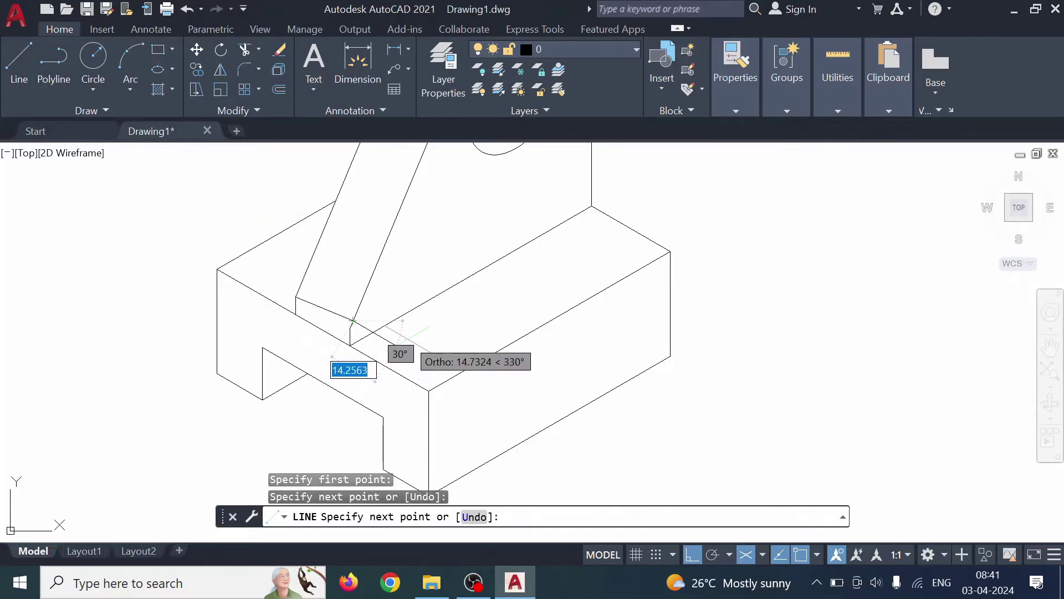
key(Escape)
key(ctrl+z)
Draw the plate's lower front edge at 330° from the rear short vertical's top to the front short vertical's top.
scroll(333, 305, up, 5)
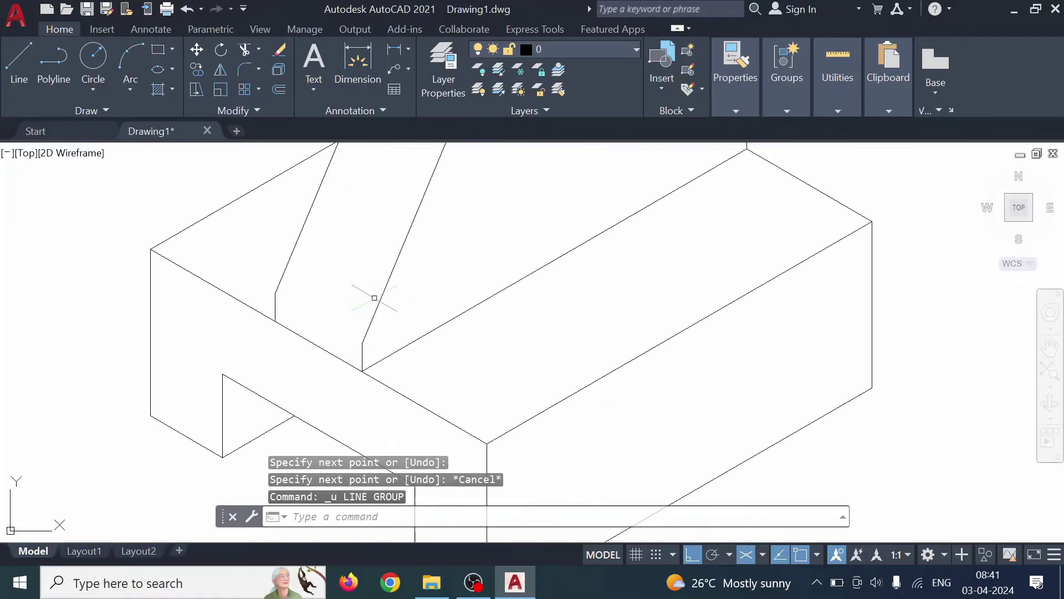
middle_drag(361, 303, 488, 269)
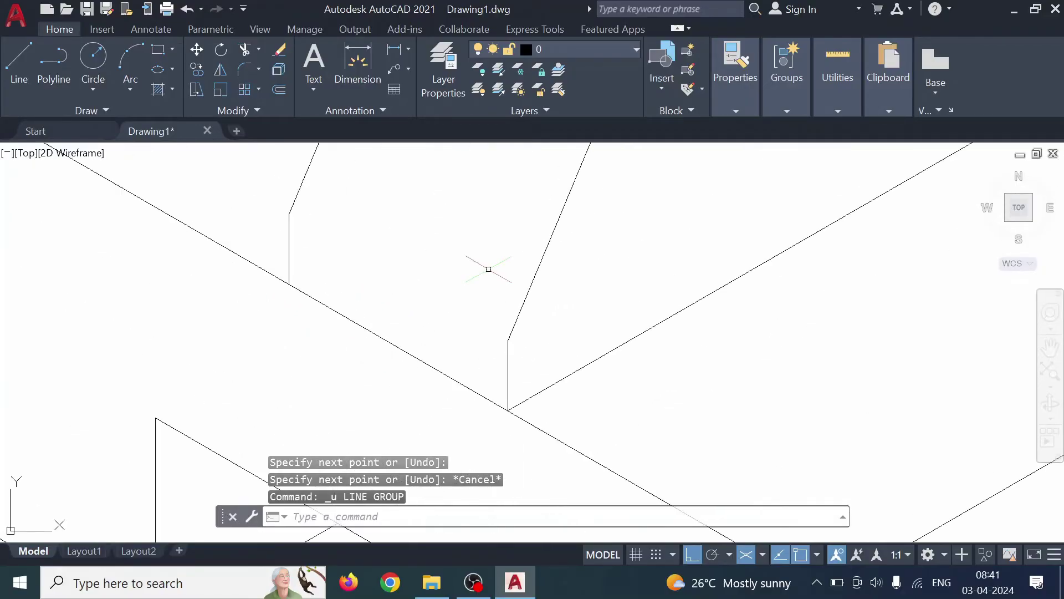
click(22, 69)
click(288, 215)
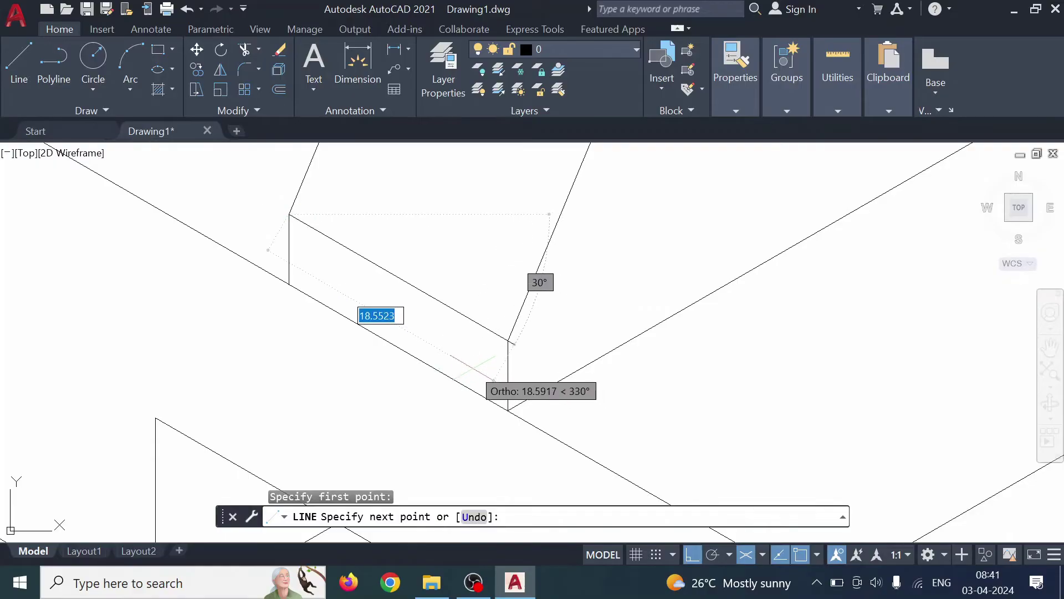
click(508, 340)
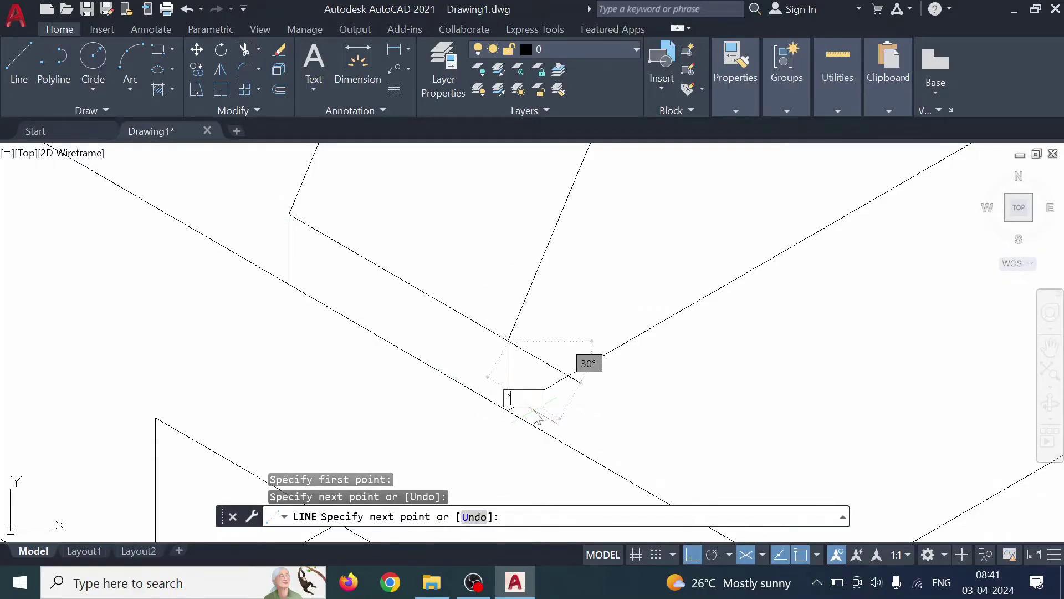
key(Escape)
key(Escape)
scroll(592, 377, up, 5)
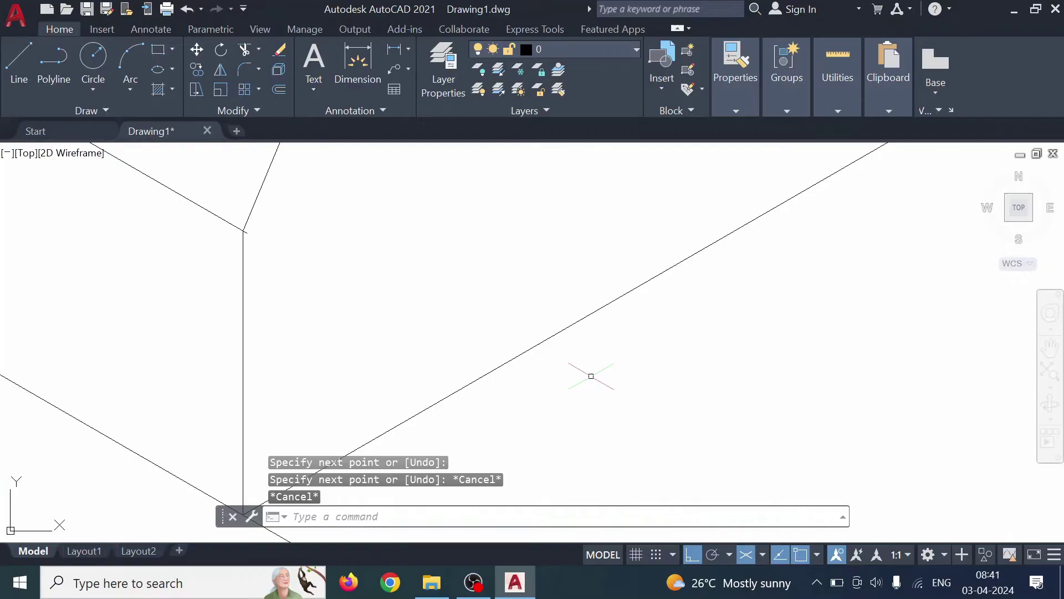
Trim the plate's lower front edge past the front short vertical and the base's top edge between the two short verticals.
click(250, 50)
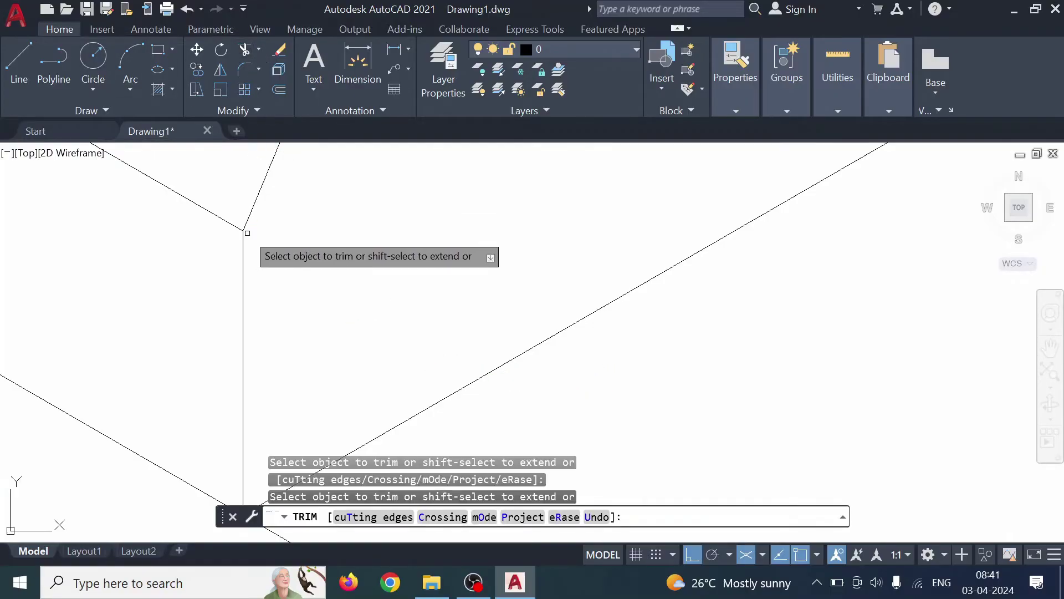
scroll(508, 304, down, 5)
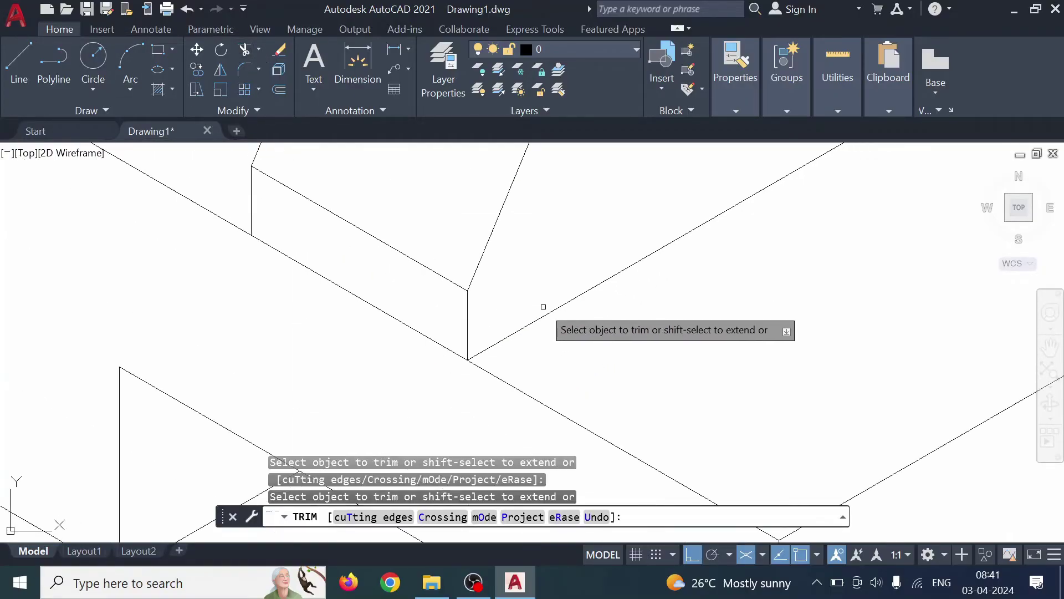
click(400, 324)
scroll(438, 308, down, 3)
scroll(709, 274, down, 2)
middle_drag(744, 211, 705, 415)
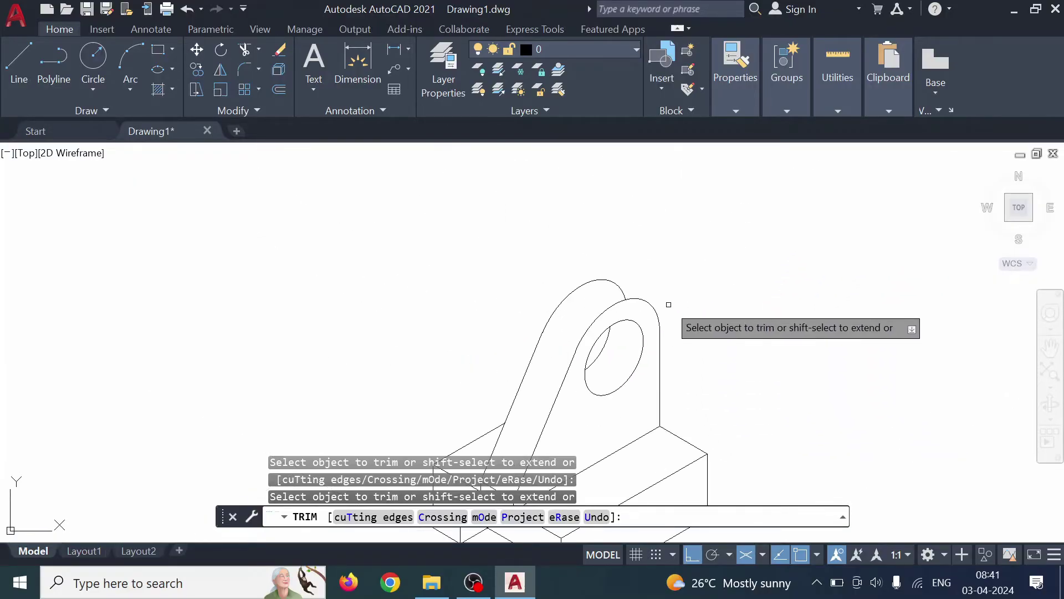
Draw a line at 330°, about 20 mm long, from the plate's rear rounded top to its front outer arc.
click(19, 61)
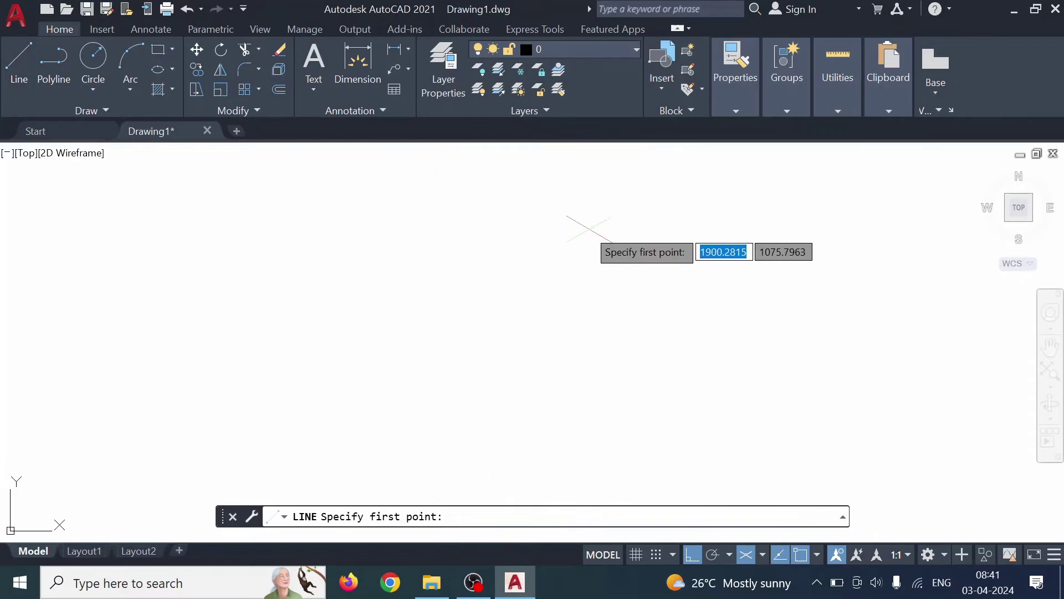
mouse_move(998, 481)
middle_down()
mouse_move(987, 464)
mouse_move(563, 262)
mouse_move(522, 284)
middle_up()
scroll(537, 290, up, 4)
middle_drag(778, 408, 635, 286)
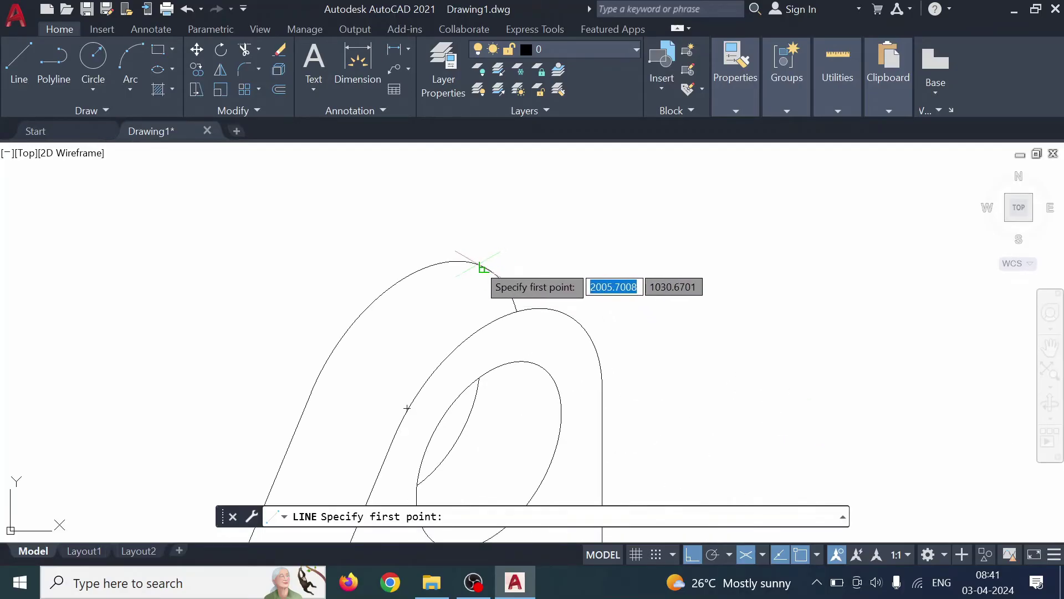
click(481, 267)
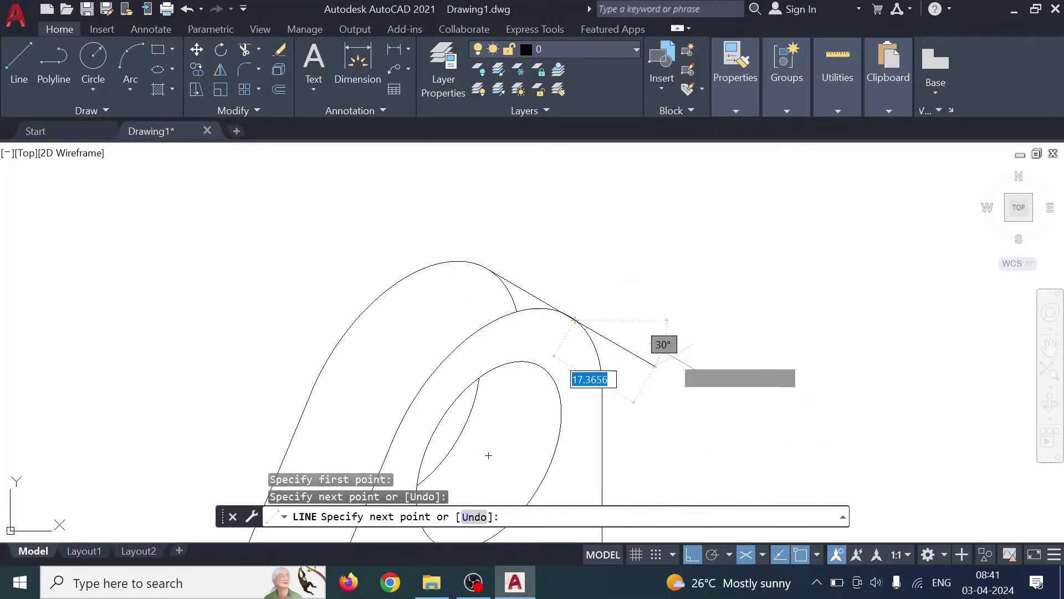
key(Escape)
Stretch the front end of the plate's top connecting line back onto the front arc, making it about 17.2 mm long.
scroll(625, 332, up, 3)
mouse_move(625, 333)
middle_down()
mouse_move(511, 343)
mouse_move(707, 363)
middle_up()
click(445, 243)
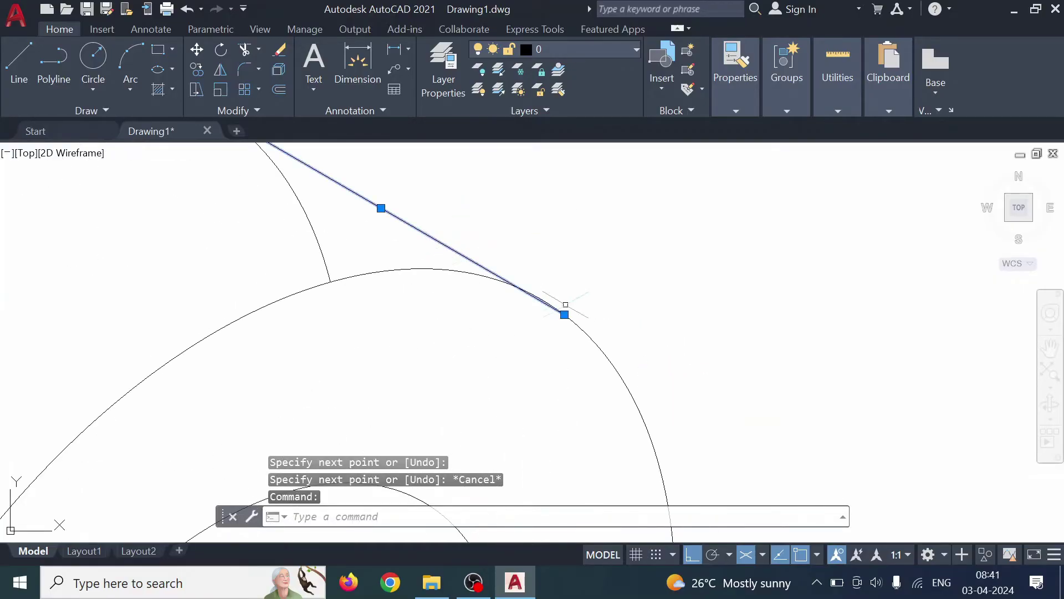
key(Escape)
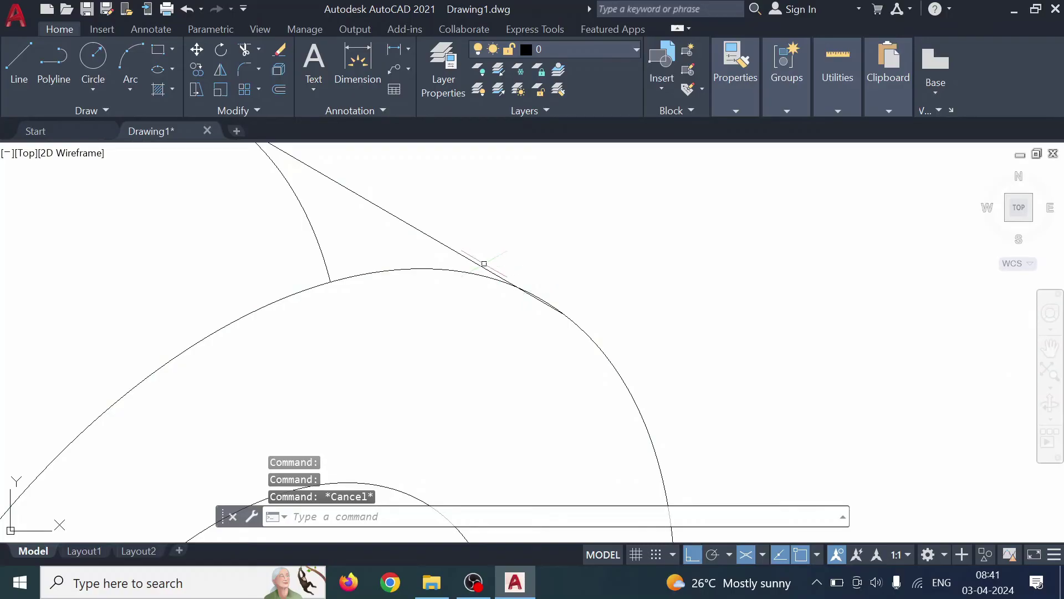
click(483, 265)
click(565, 314)
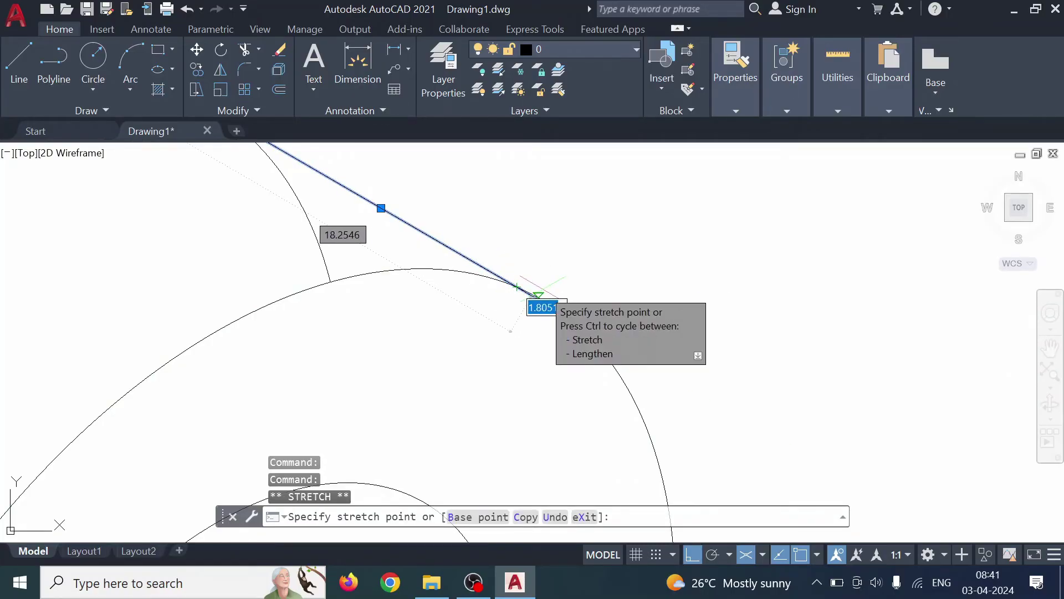
key(Escape)
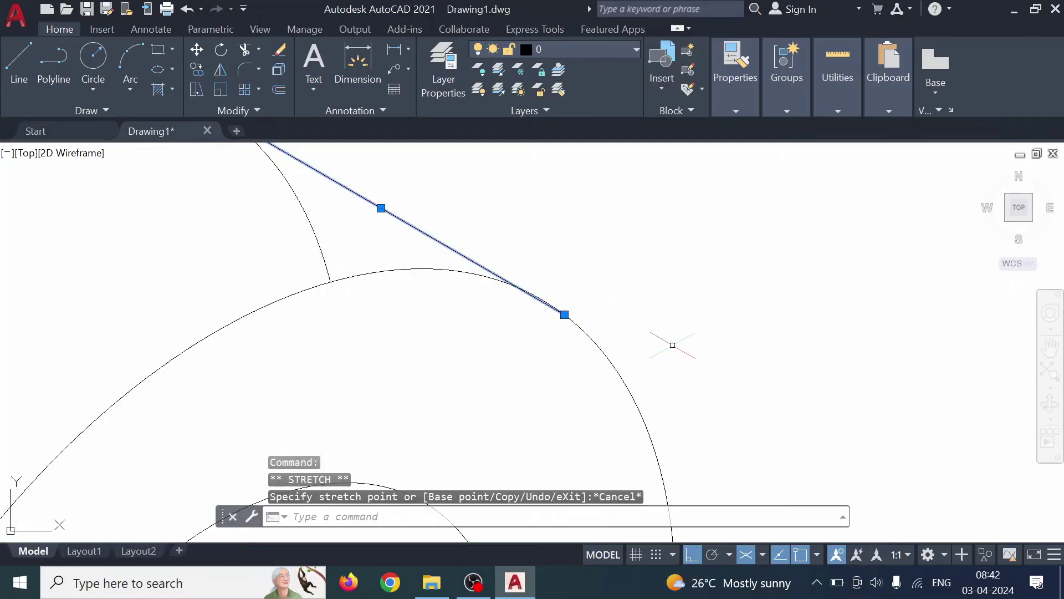
click(564, 314)
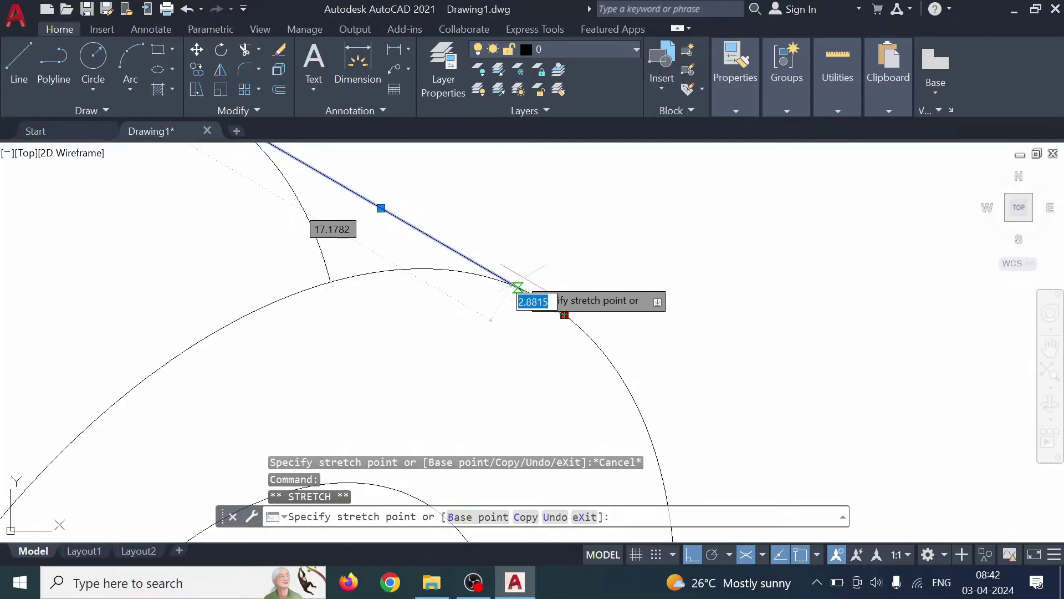
click(514, 286)
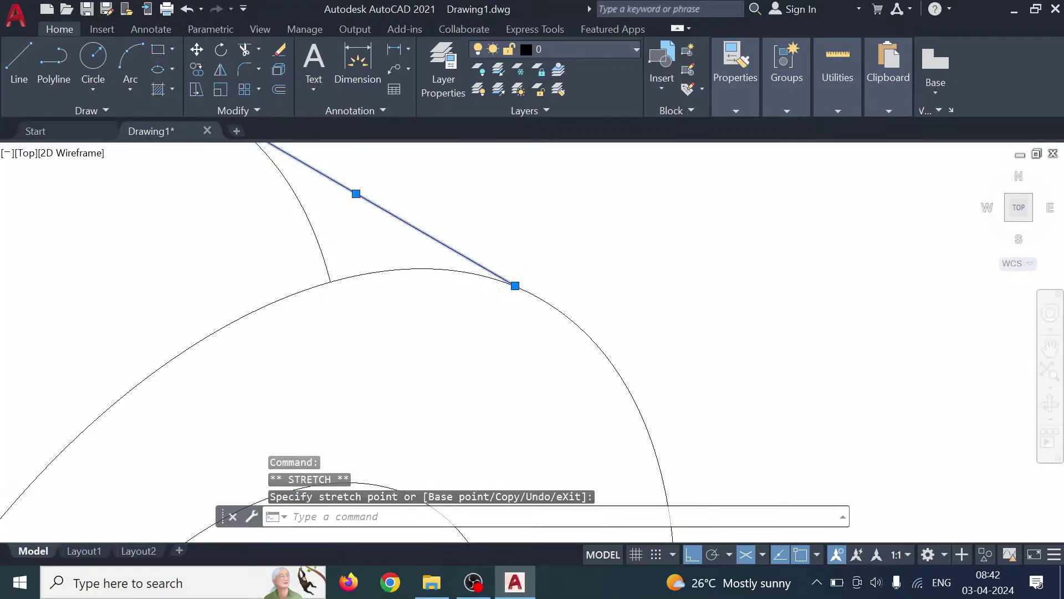
scroll(641, 336, down, 2)
click(695, 304)
key(Escape)
key(Escape)
scroll(696, 299, down, 5)
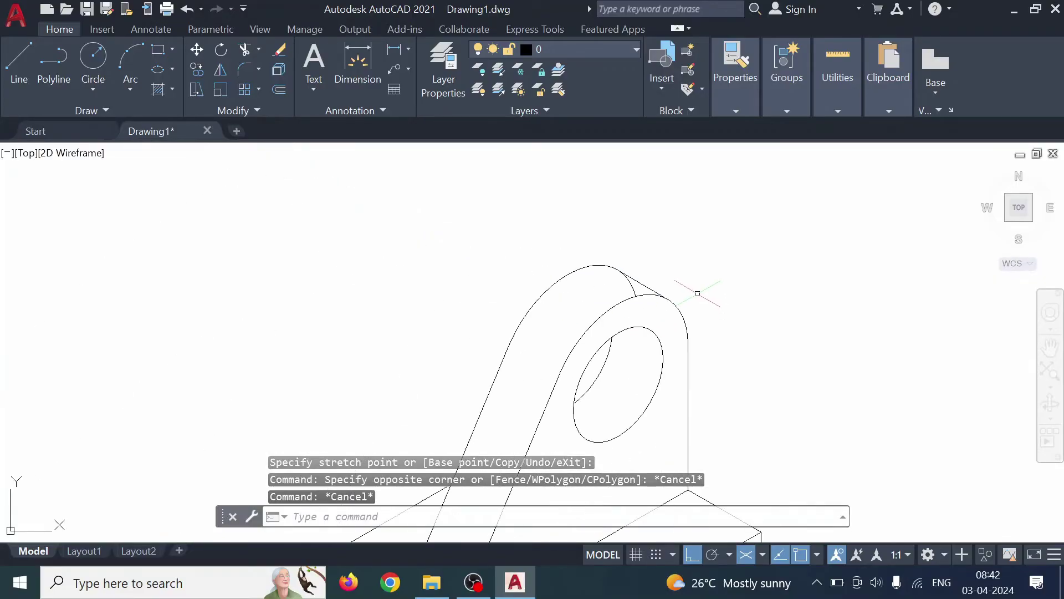
Trim the rear arc's hidden end below the top connecting line and the small overshoot where the two meet.
click(245, 50)
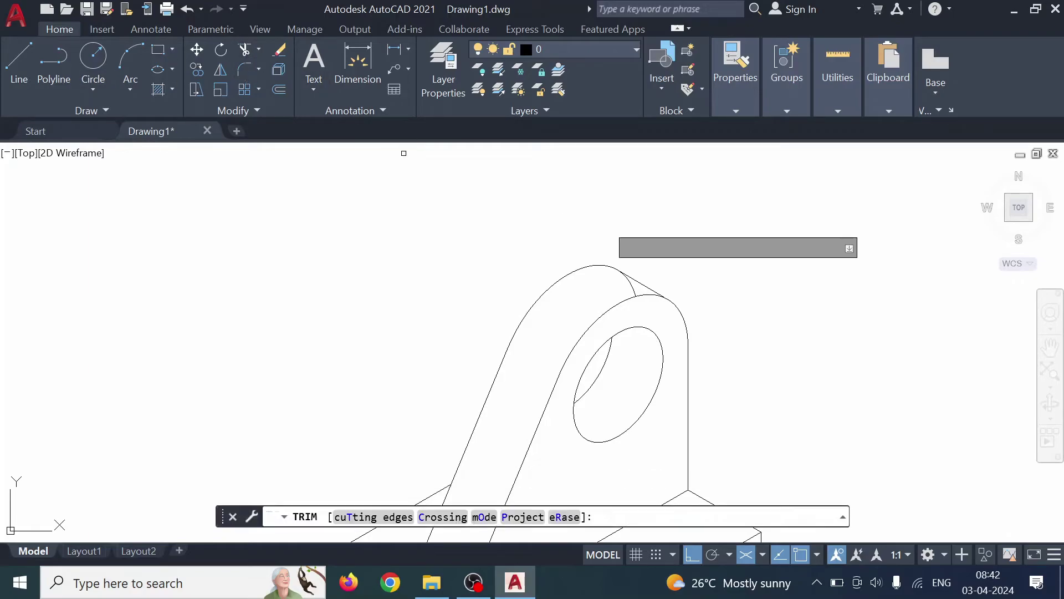
scroll(760, 332, up, 8)
middle_drag(73, 181, 642, 547)
scroll(598, 405, up, 6)
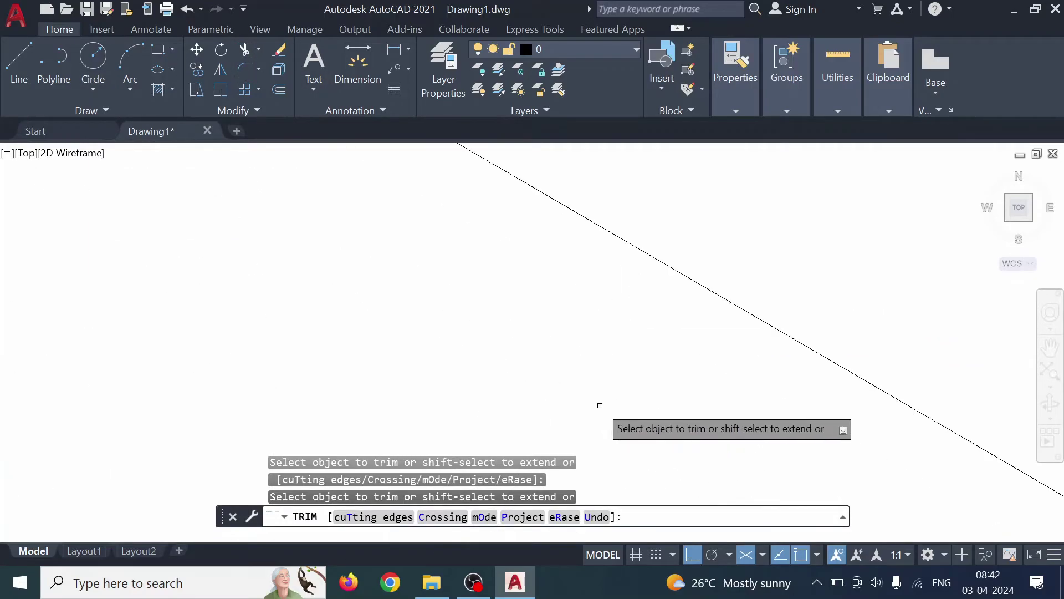
middle_drag(406, 239, 603, 535)
click(342, 274)
scroll(513, 310, down, 2)
scroll(570, 358, down, 12)
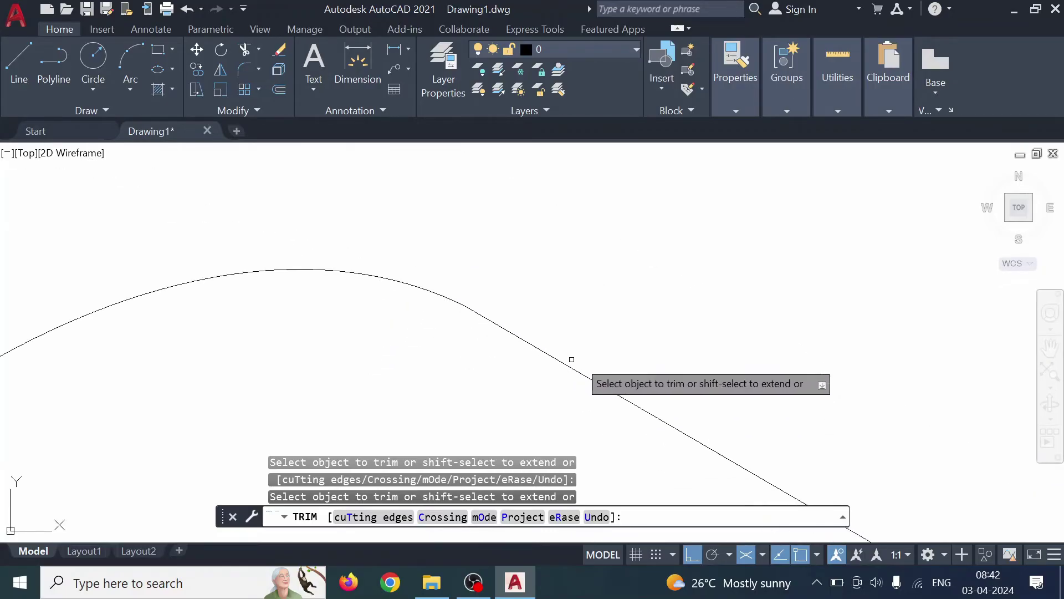
middle_drag(677, 462, 749, 268)
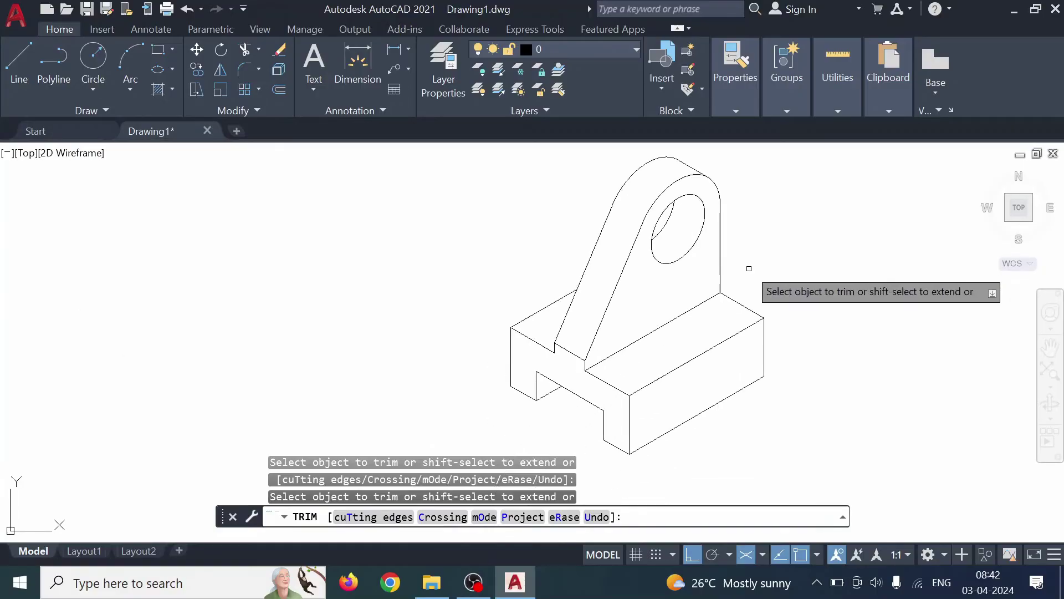
Start a multiline text block beside the base of the isometric view with the lines "Title: Isometric Projection" and "Expt. No:".
scroll(742, 320, down, 2)
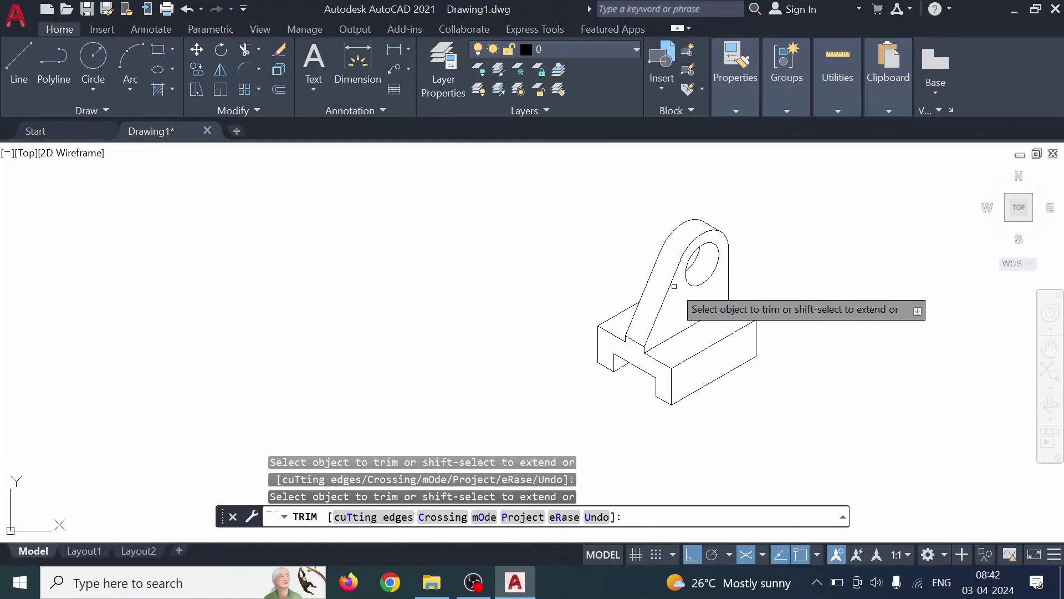
scroll(774, 351, up, 4)
scroll(802, 342, down, 2)
mouse_move(871, 347)
middle_down()
mouse_move(699, 338)
mouse_move(530, 298)
middle_up()
scroll(515, 300, down, 2)
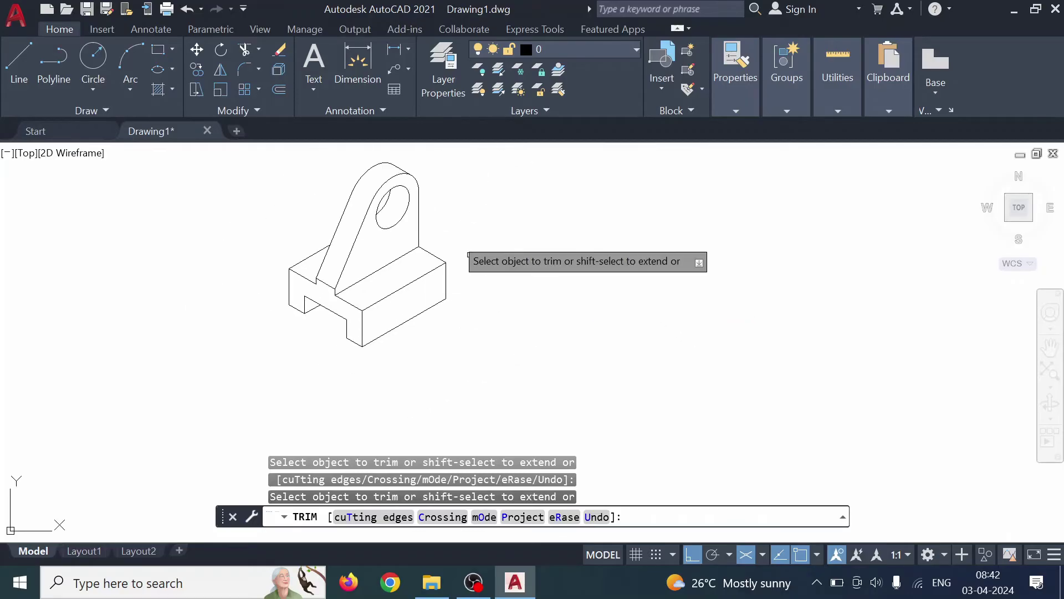
click(303, 67)
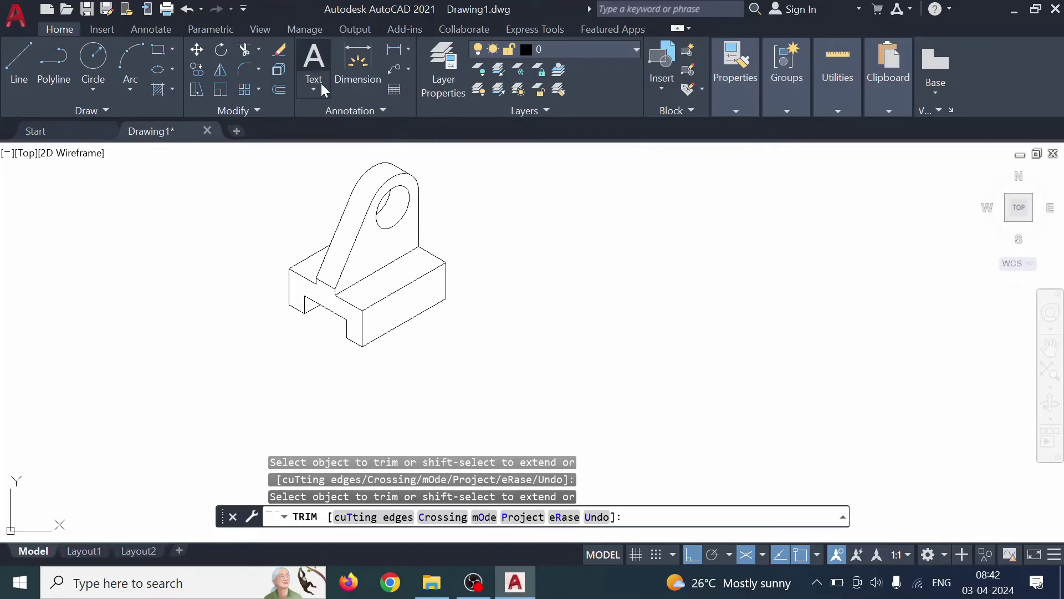
click(466, 317)
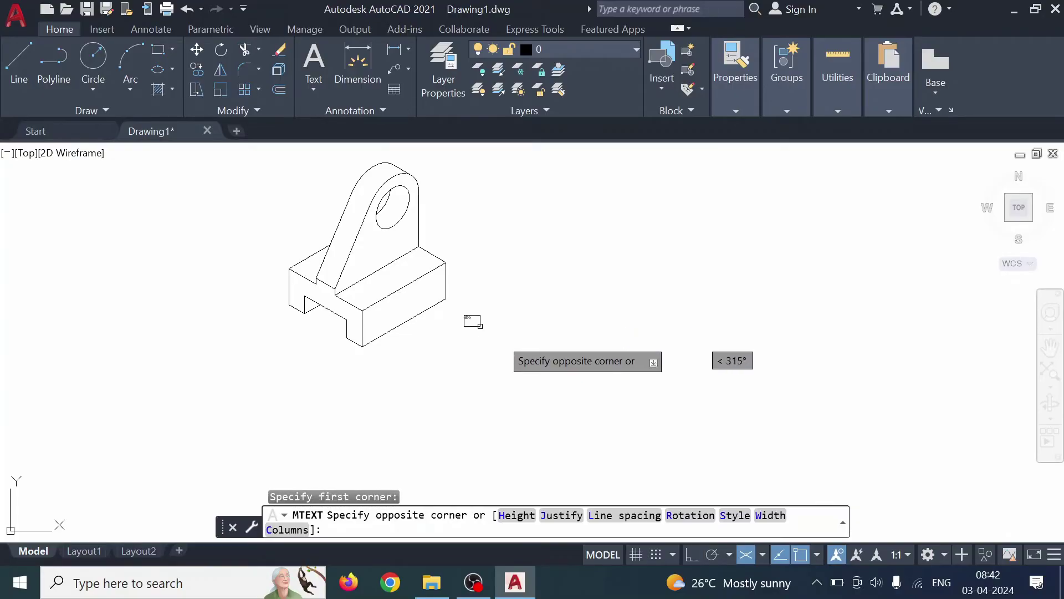
click(648, 388)
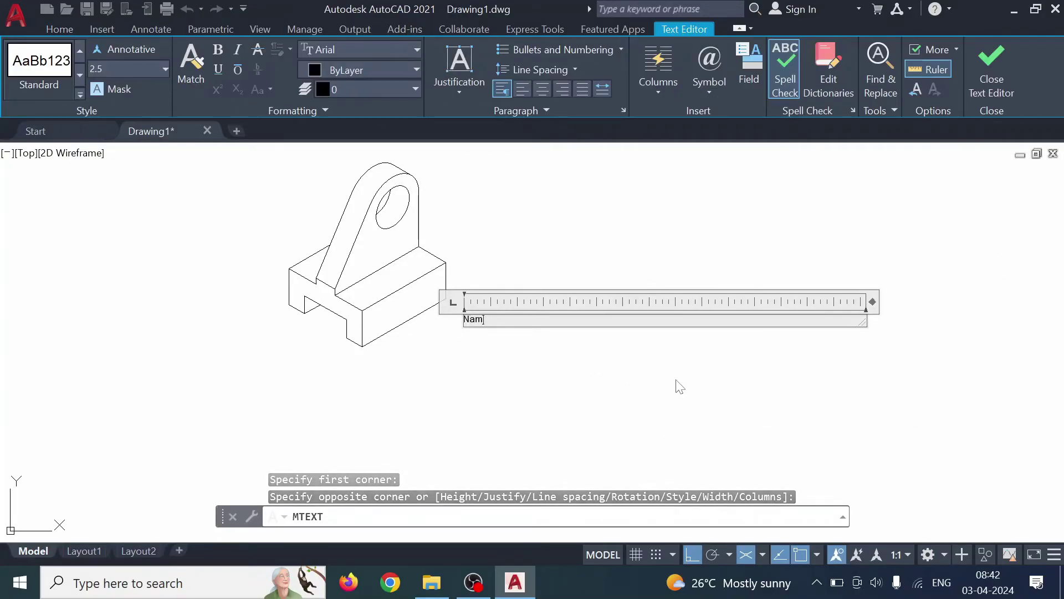
text(Title: Isometric Projection)
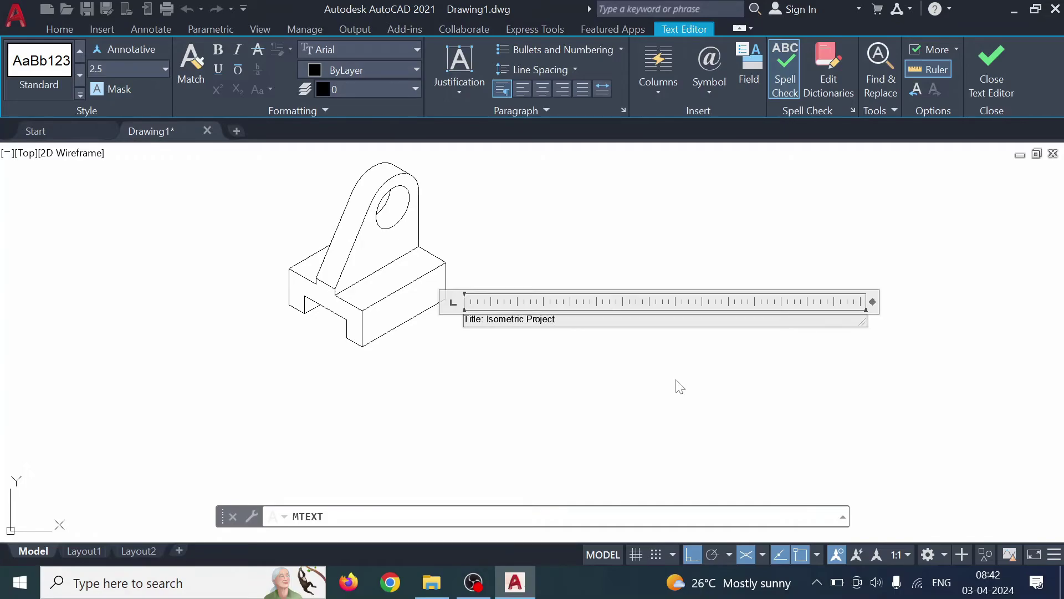
key(Return)
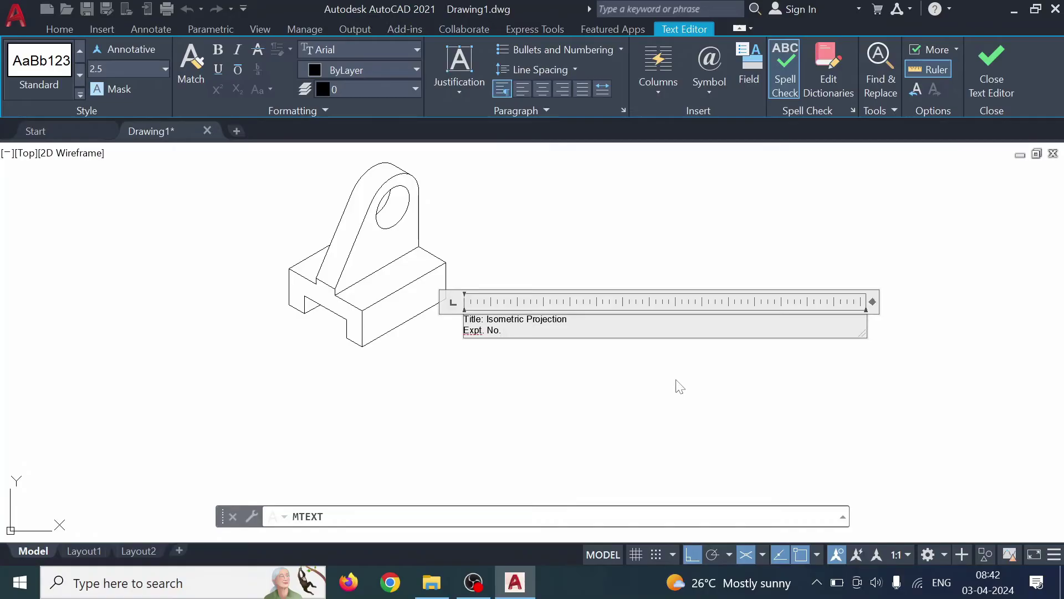
key(Return)
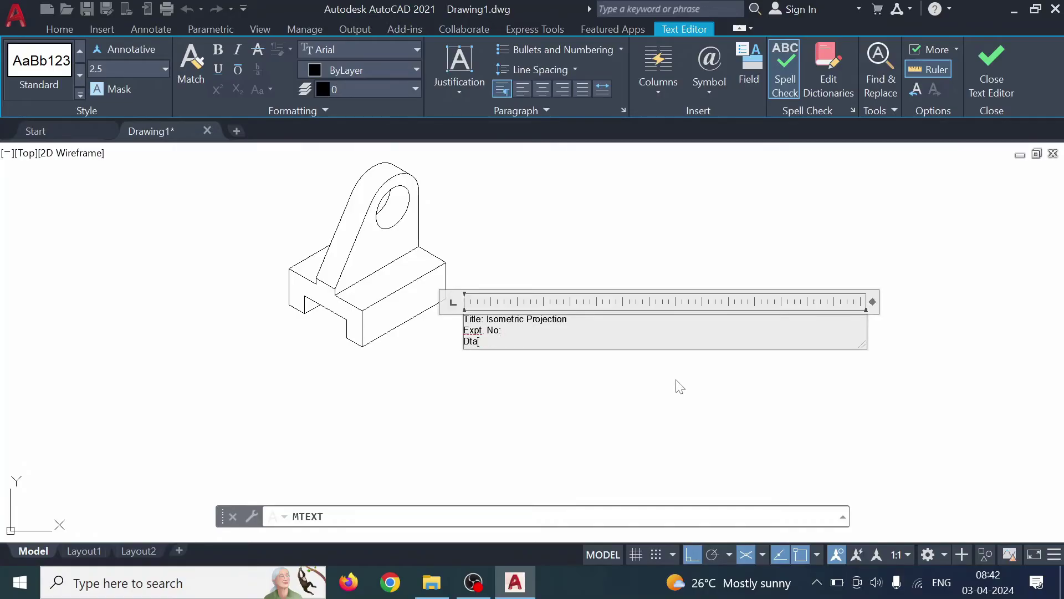
Add the lines "Date:" and "Student Name:" to the text block.
text(Dtae:)
key(Return)
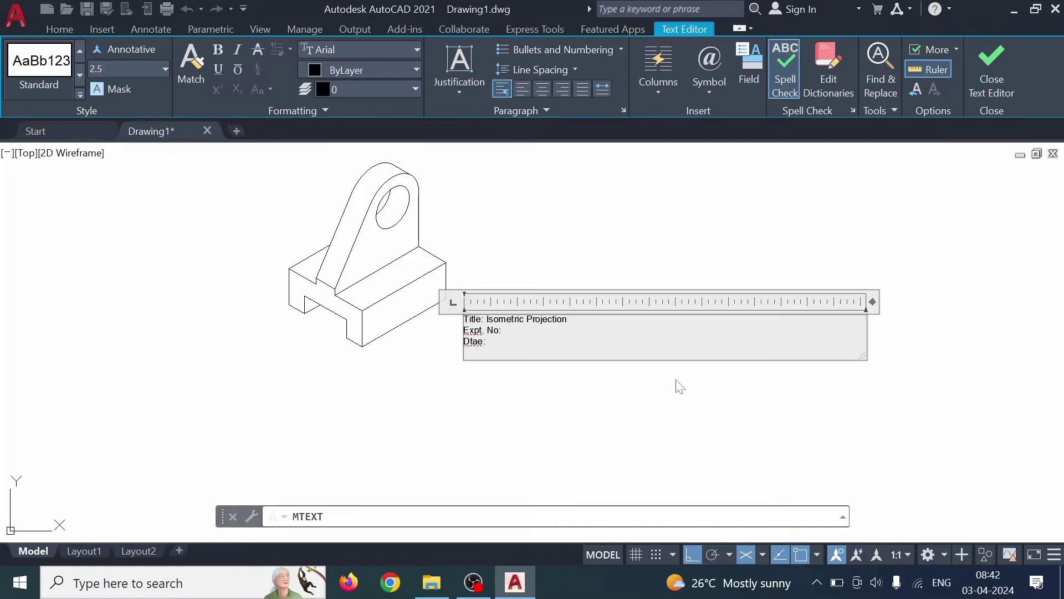
key(BackSpace)
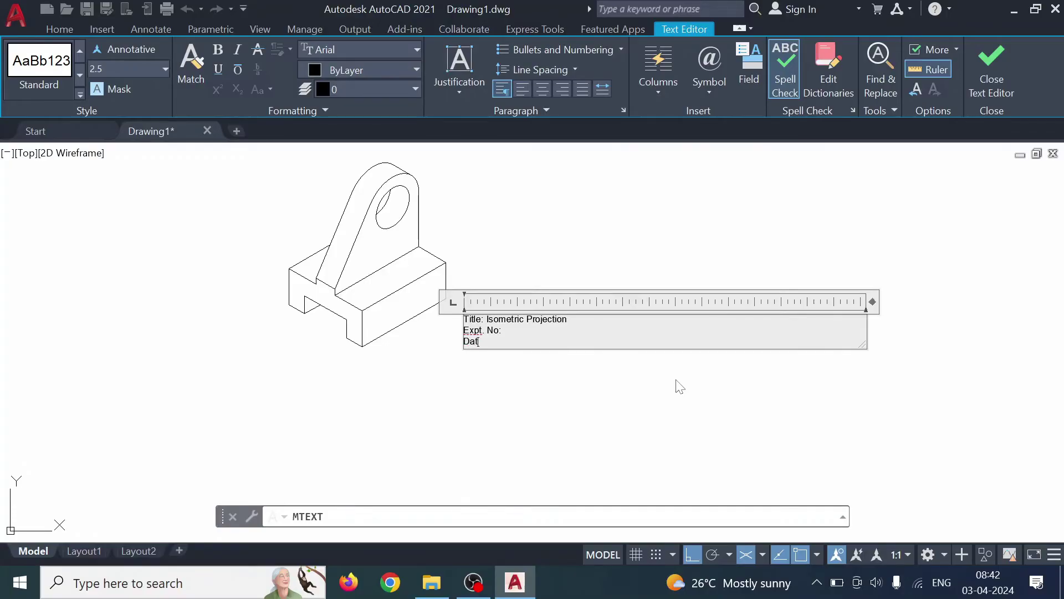
text(:)
key(Return)
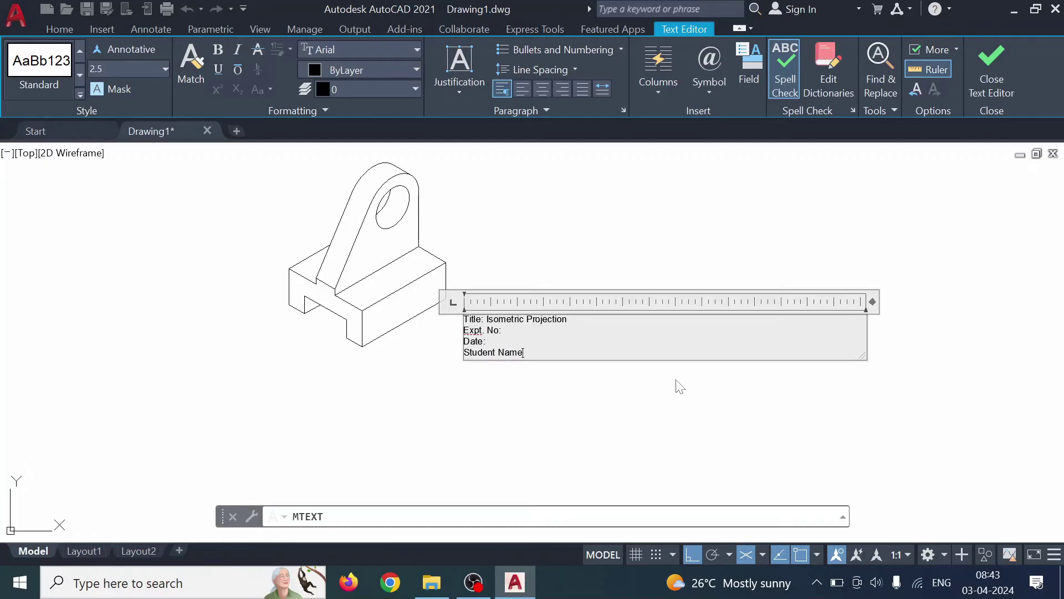
key(Return)
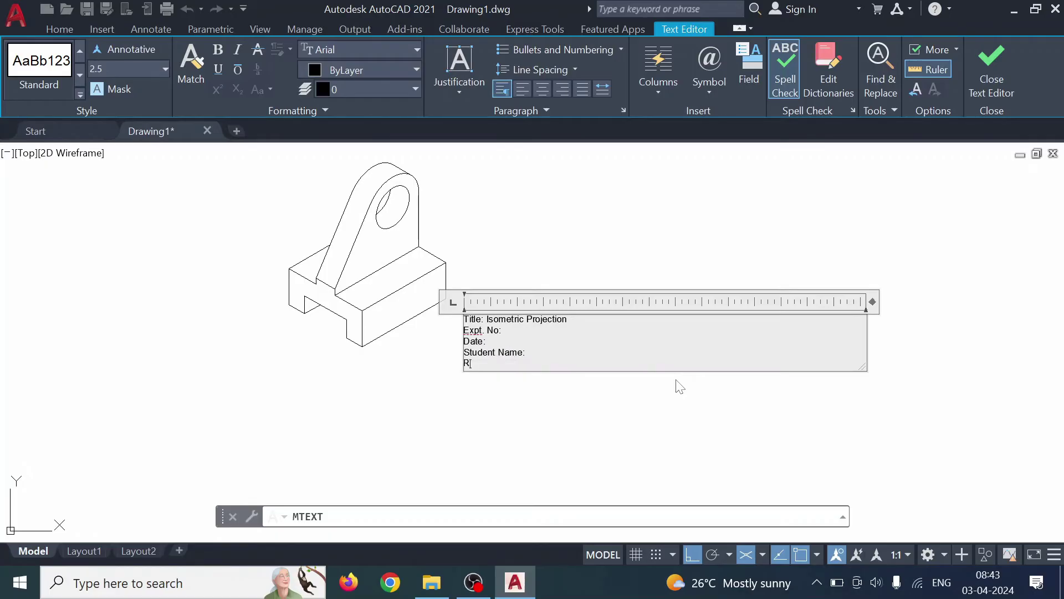
Add the line "Roll No:", a line with "Class:" and "Batch:" spaced apart, and the line "Scale: 1:1" to the text block.
text(Roll No:)
key(Return)
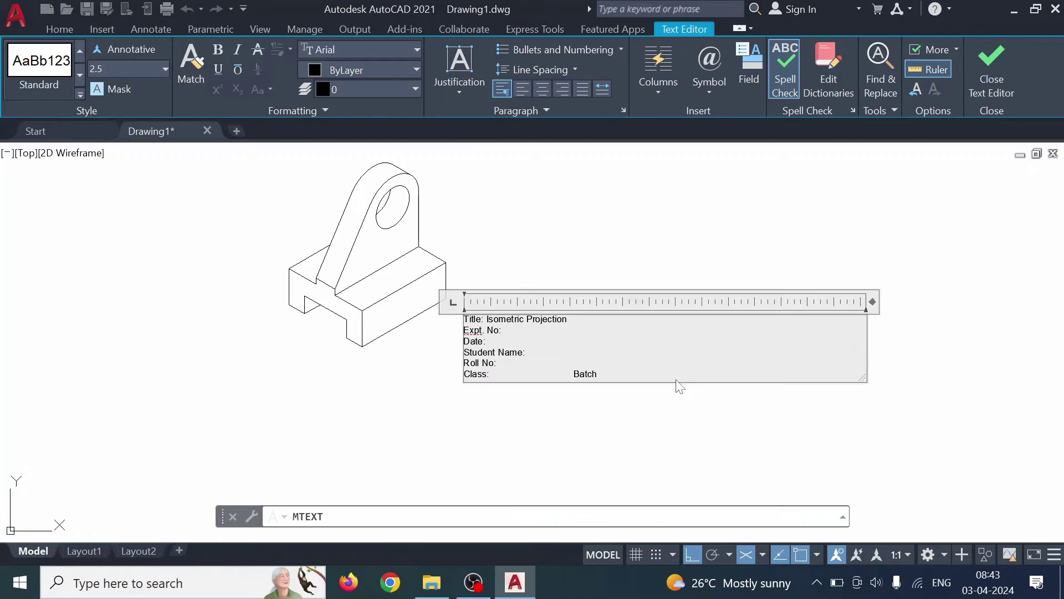
text(:)
key(Return)
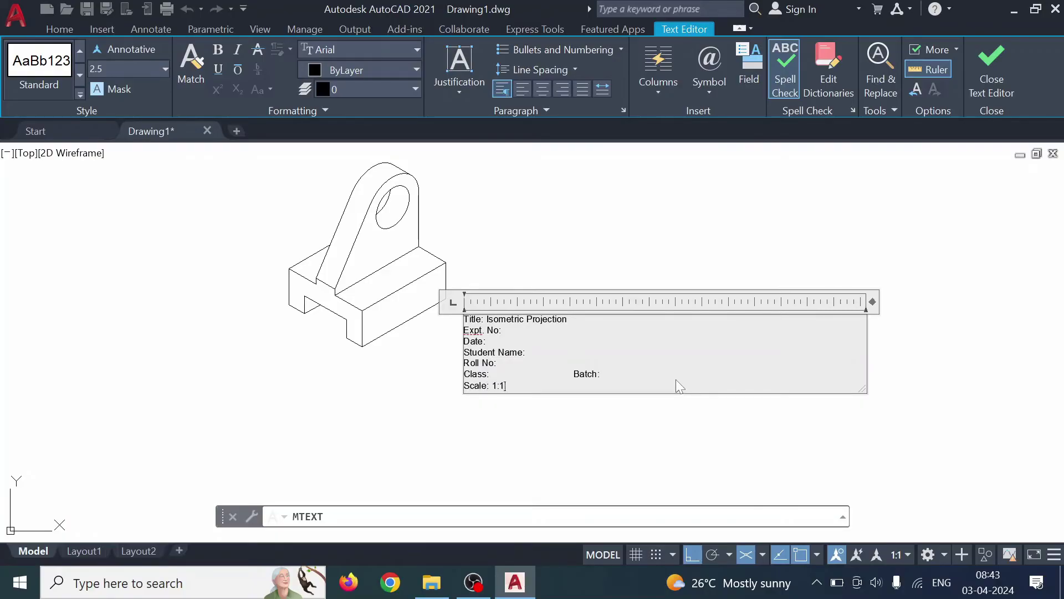
key(Return)
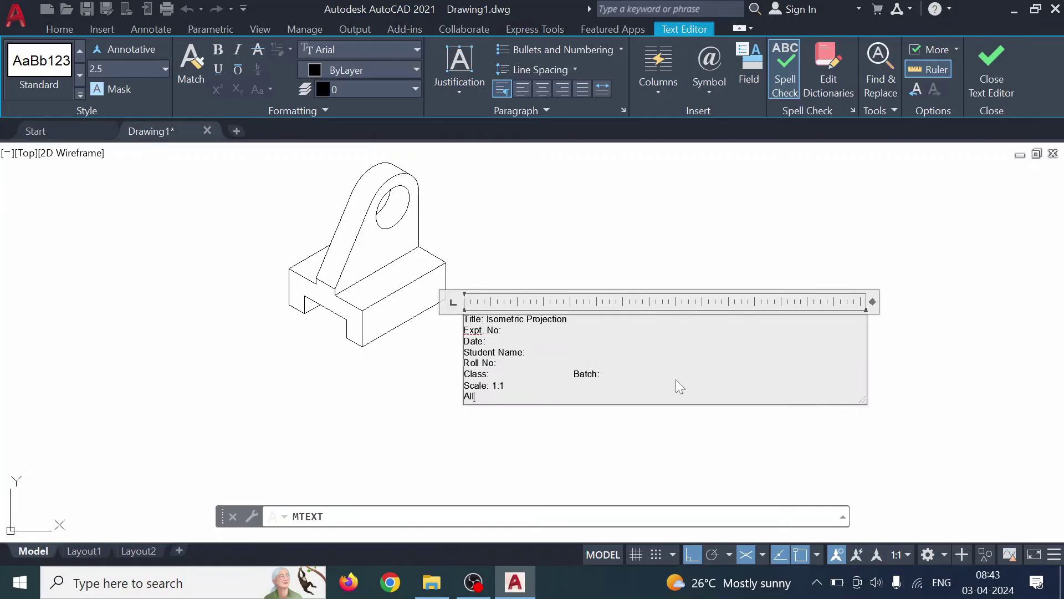
Add the closing line "All Dimensions are in mm", finish editing while keeping the text, and select the text block.
text(All Dimensions are in mm)
key(Escape)
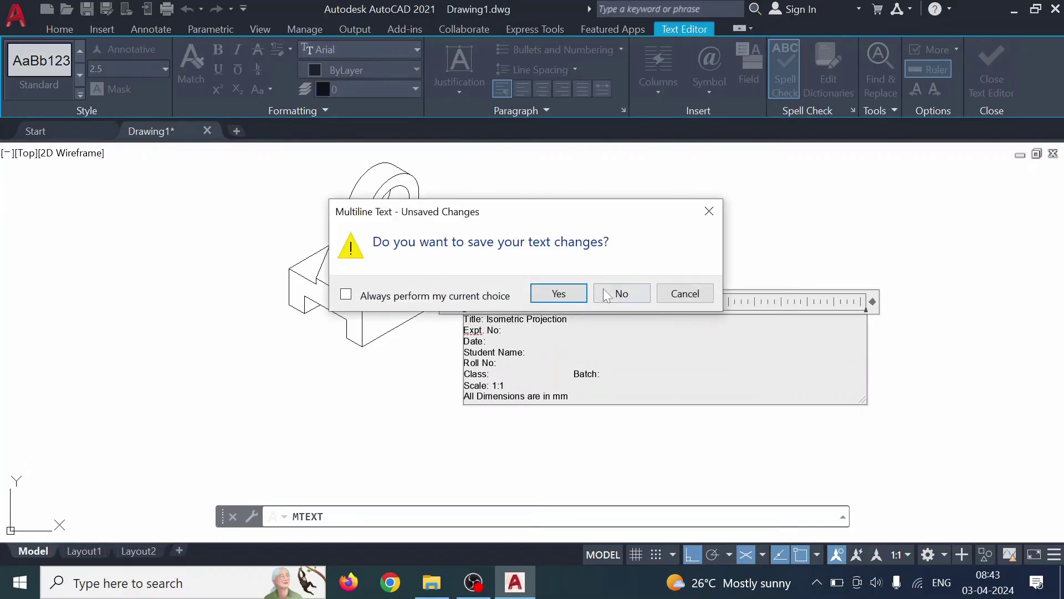
click(672, 293)
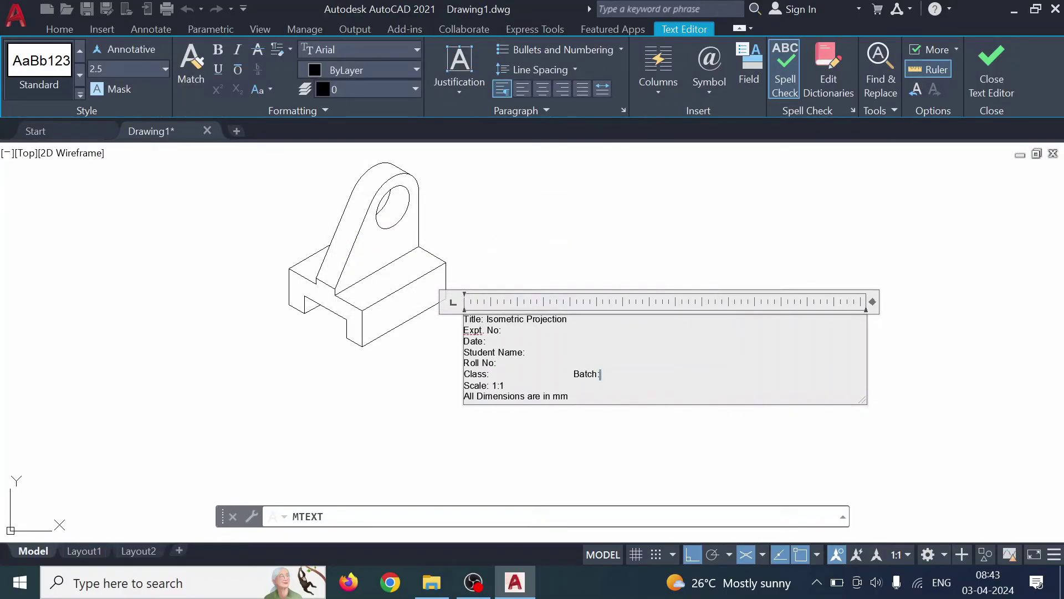
click(614, 445)
click(482, 330)
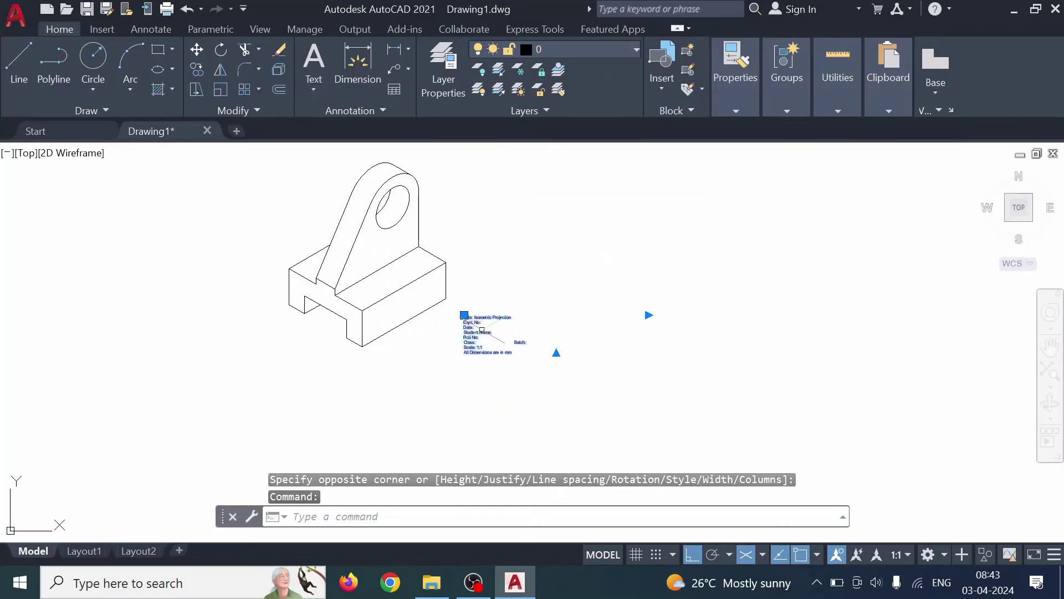
Set the text height of all lines in the title text block to 6 and finish editing.
double_click(481, 330)
drag(568, 396, 466, 319)
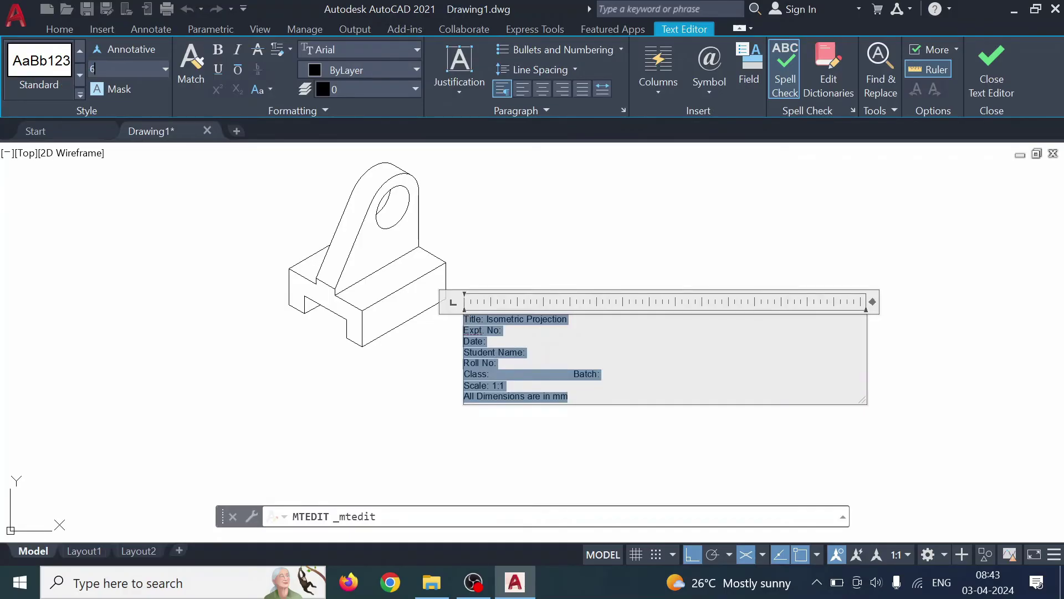
text(6)
key(Return)
click(744, 233)
scroll(690, 247, up, 3)
scroll(670, 316, down, 2)
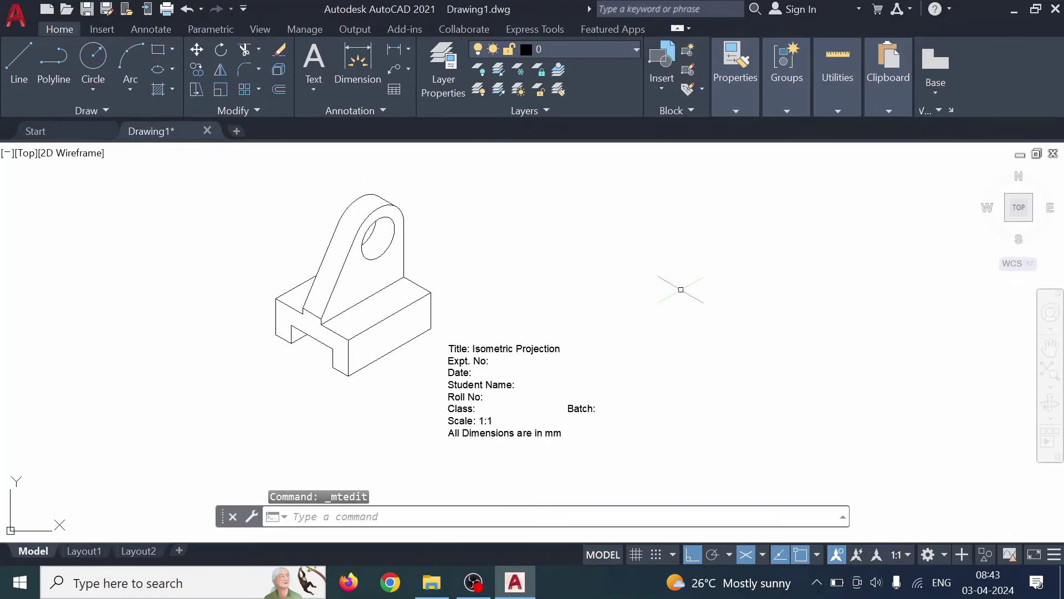
click(157, 48)
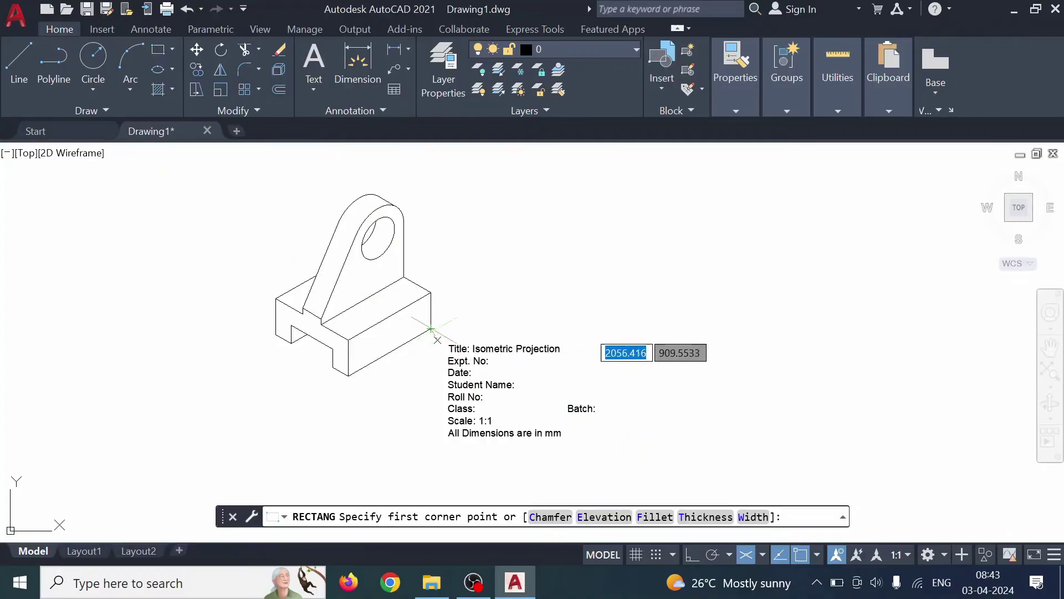
key(Escape)
key(Escape)
Switch to the left isoplane, turn ortho mode off, and draw a rectangle closely around the title text block.
click(759, 556)
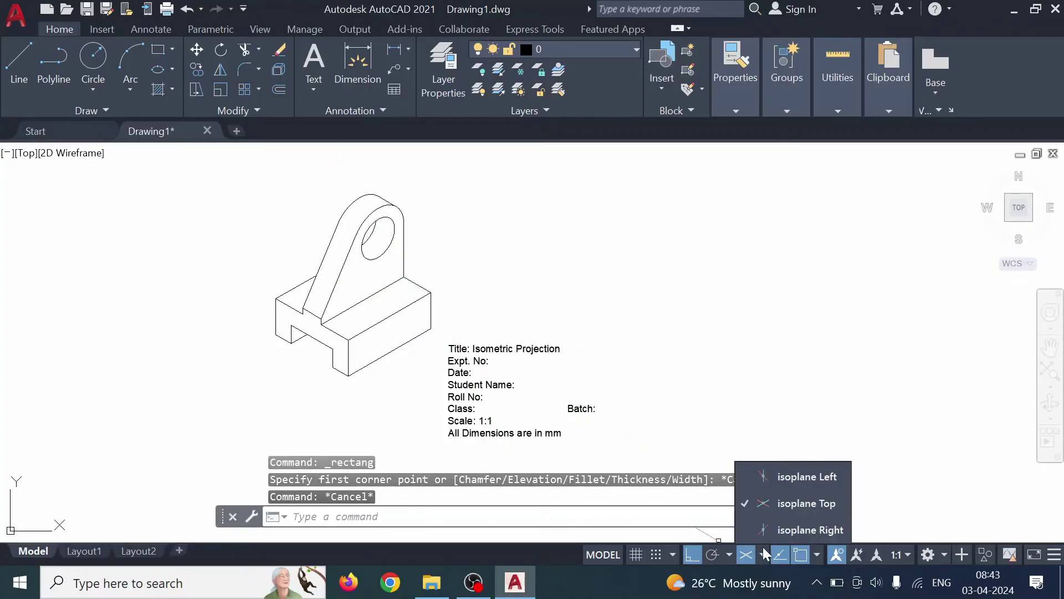
click(774, 480)
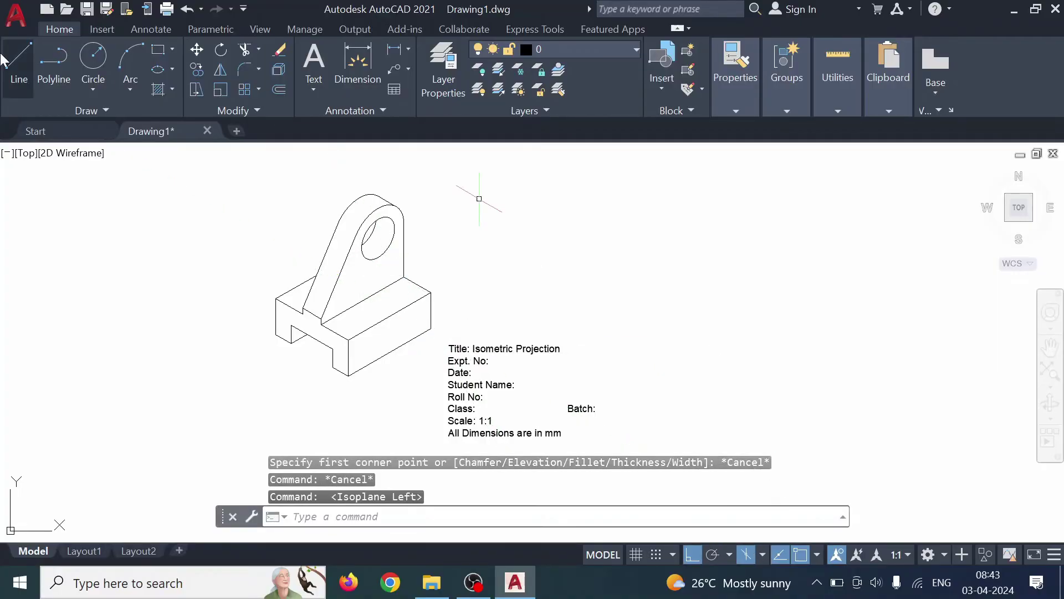
click(158, 49)
key(F8)
click(440, 334)
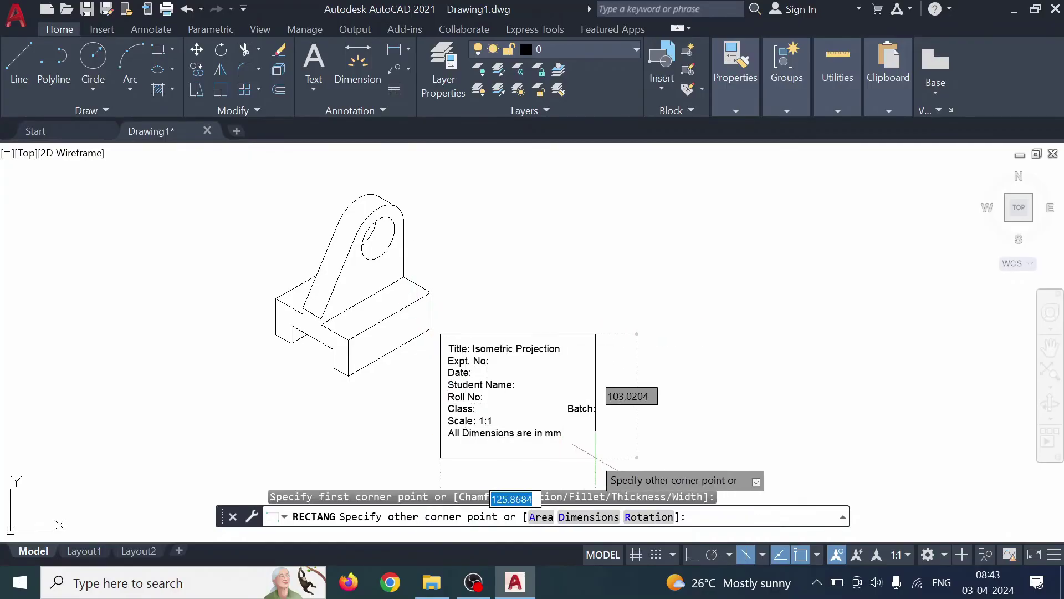
click(623, 451)
scroll(790, 319, down, 1)
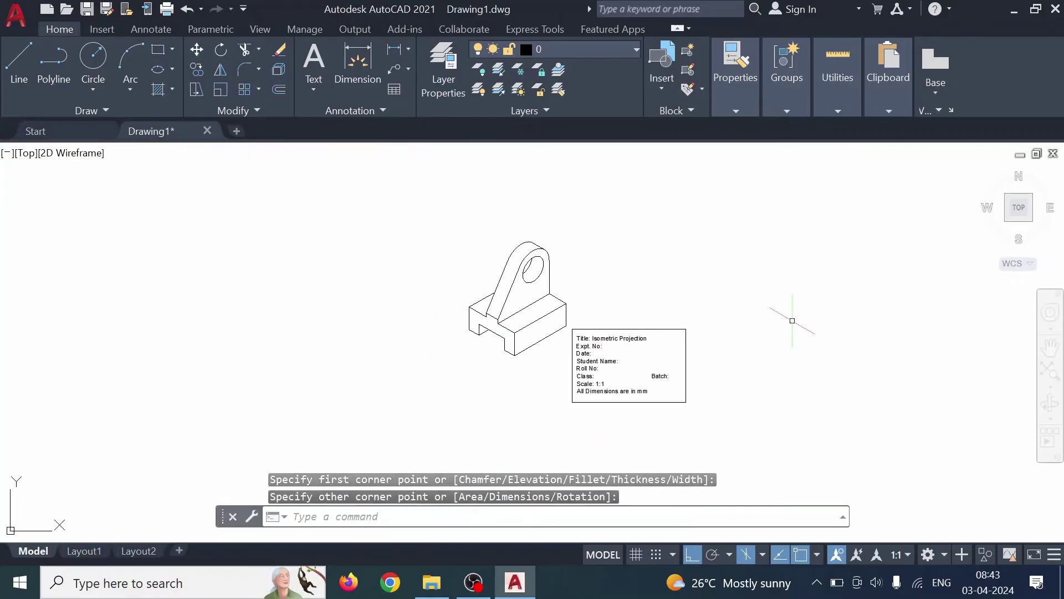
Draw a larger rectangle as a frame enclosing both the isometric view and the boxed title block.
click(159, 50)
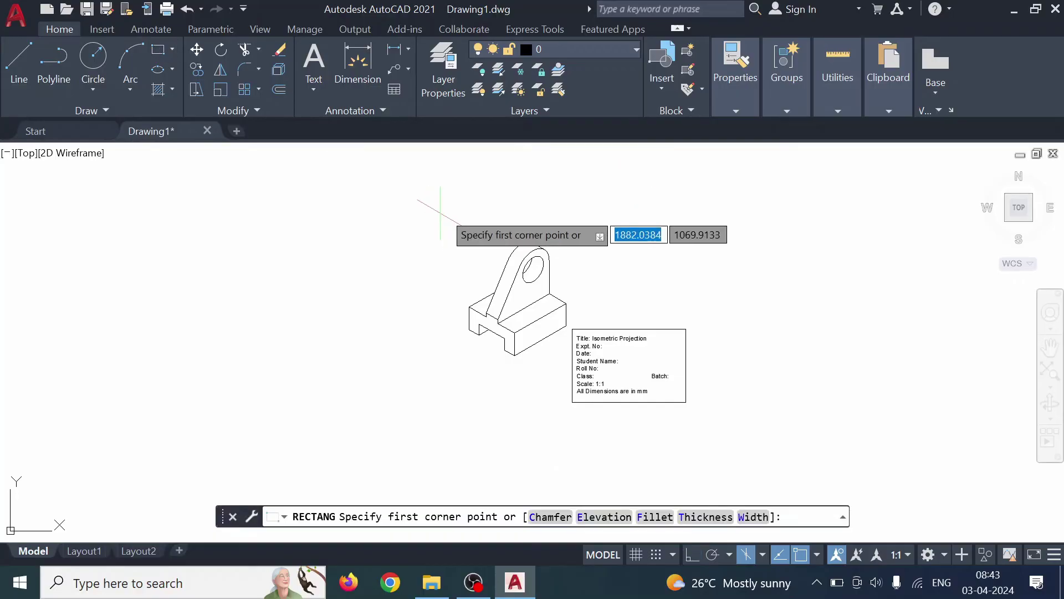
click(422, 213)
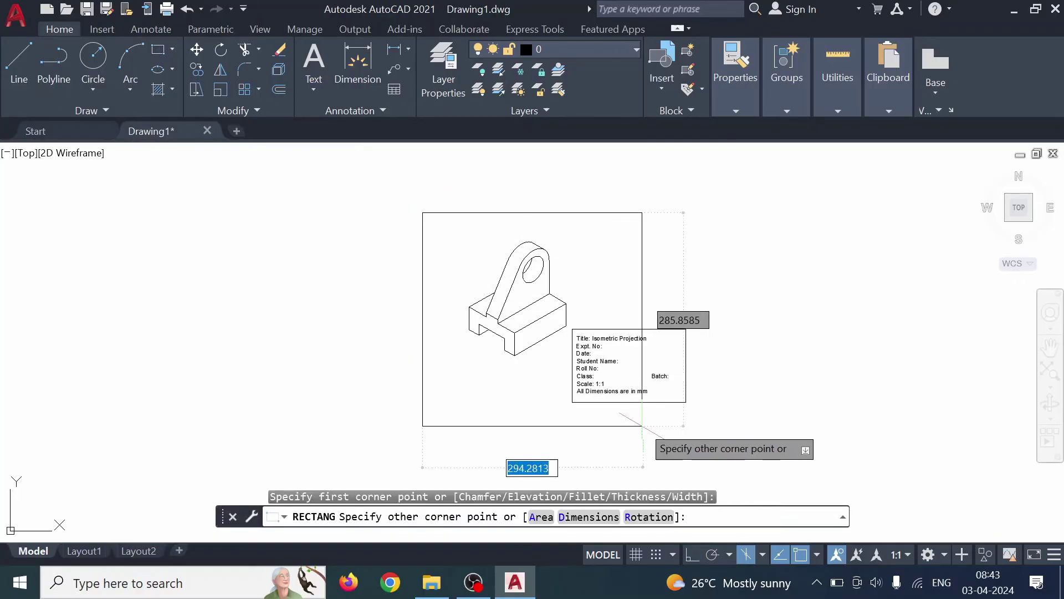
click(725, 419)
scroll(1050, 332, down, 4)
key(Escape)
Erase the reference image showing the dimensioned side and front views.
middle_drag(1020, 294, 637, 422)
click(720, 371)
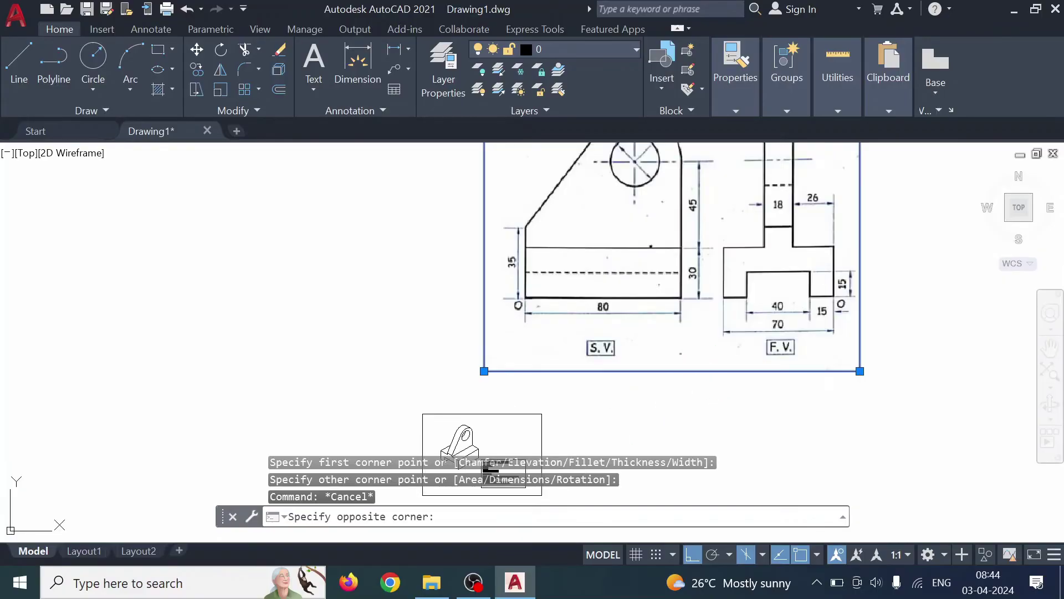
key(Delete)
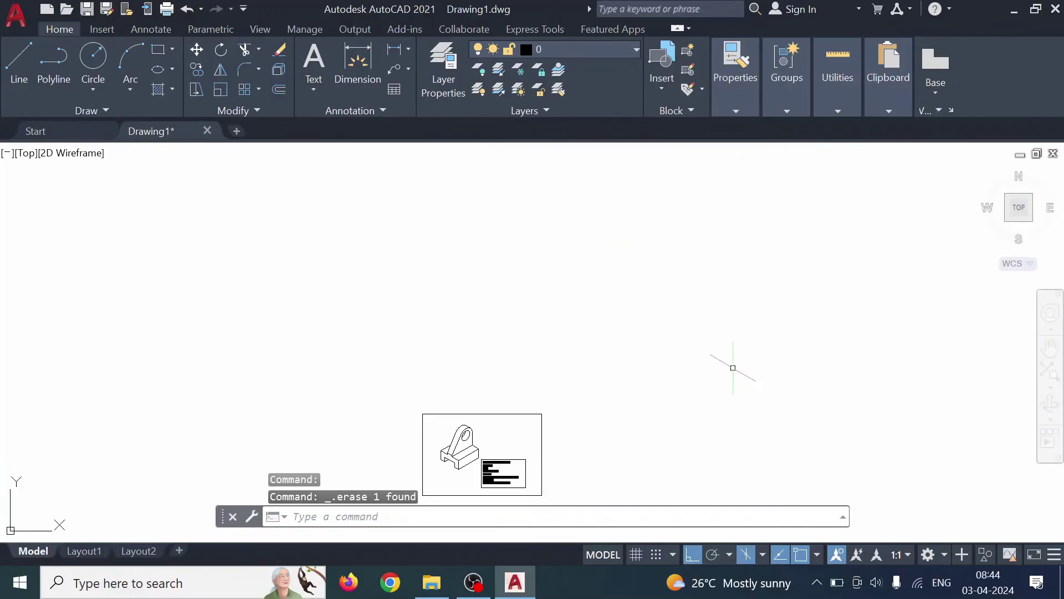
middle_drag(646, 441, 890, 302)
scroll(887, 315, up, 2)
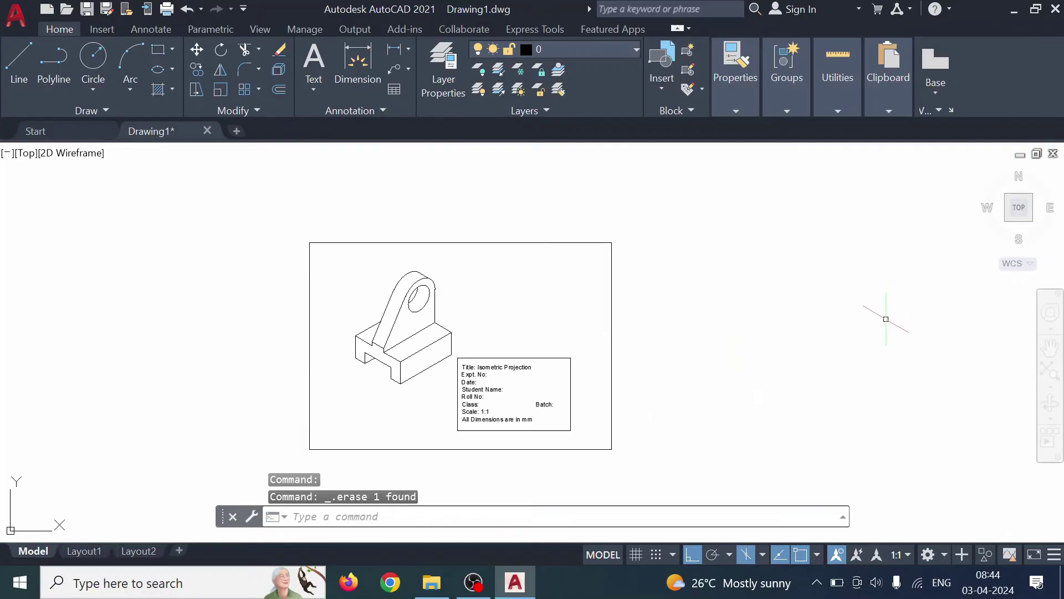
Open the plot settings of Layout1 and choose Microsoft Print to PDF with A3 paper.
click(79, 548)
right_click(78, 549)
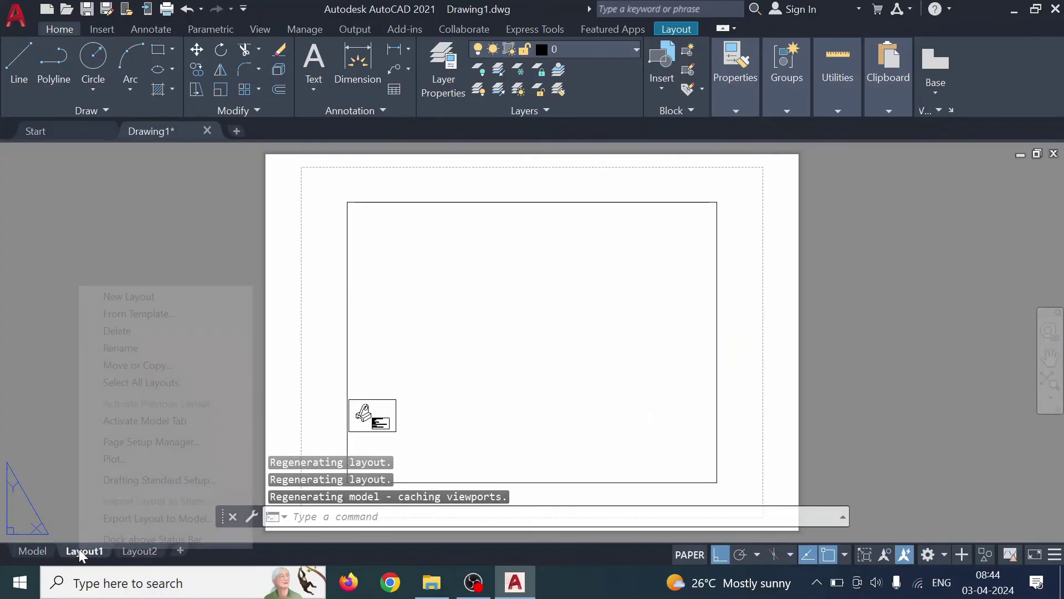
click(140, 460)
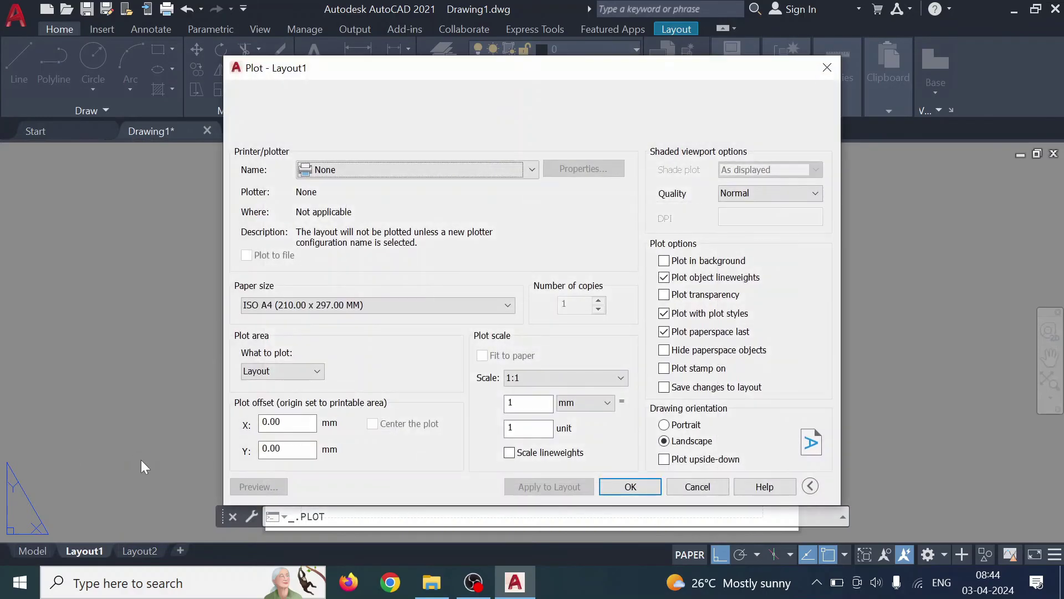
click(354, 169)
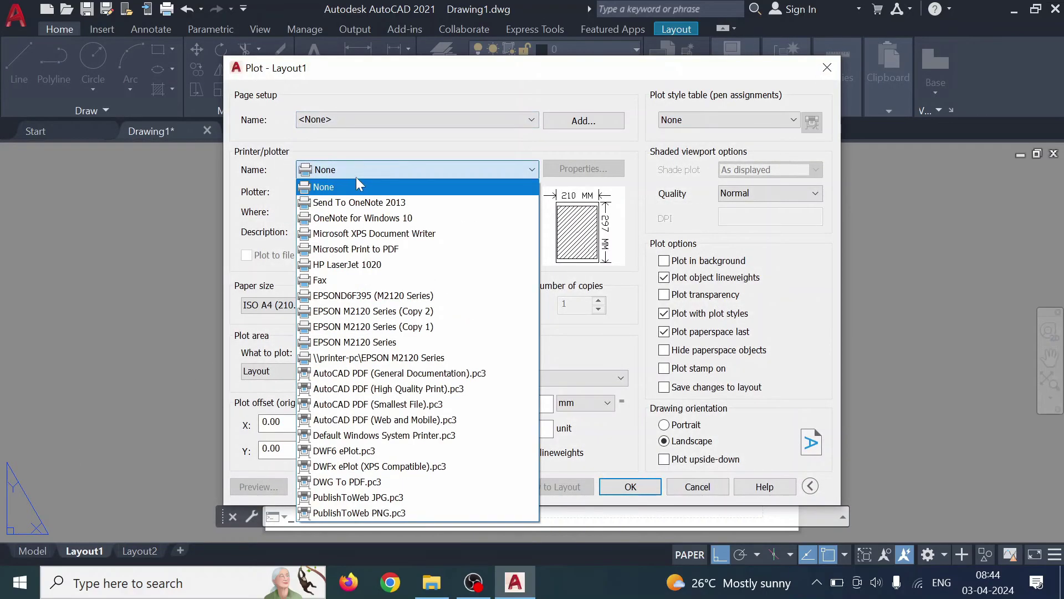
click(392, 251)
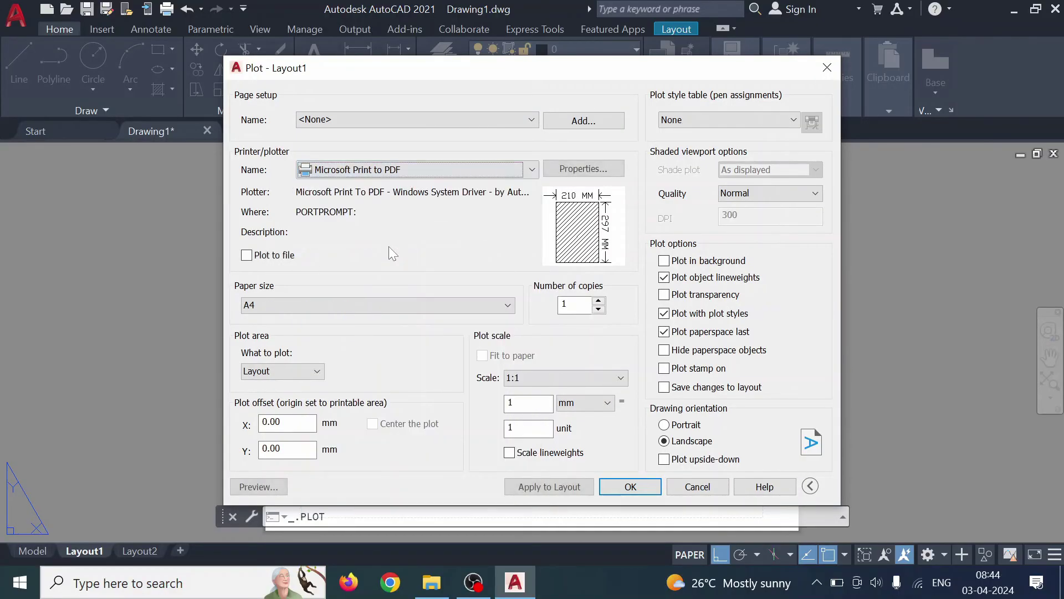
click(293, 304)
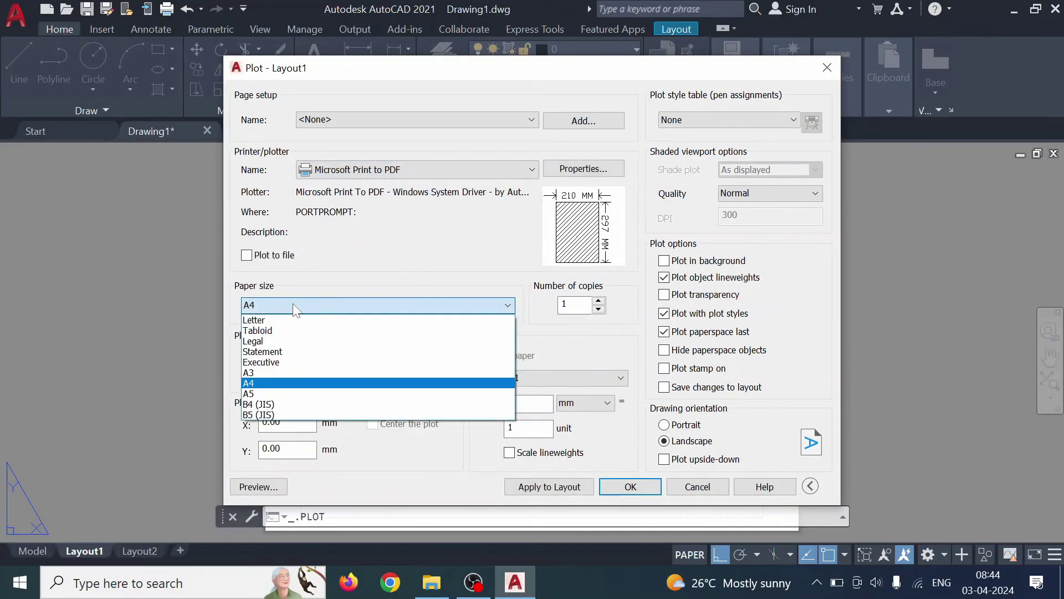
click(282, 372)
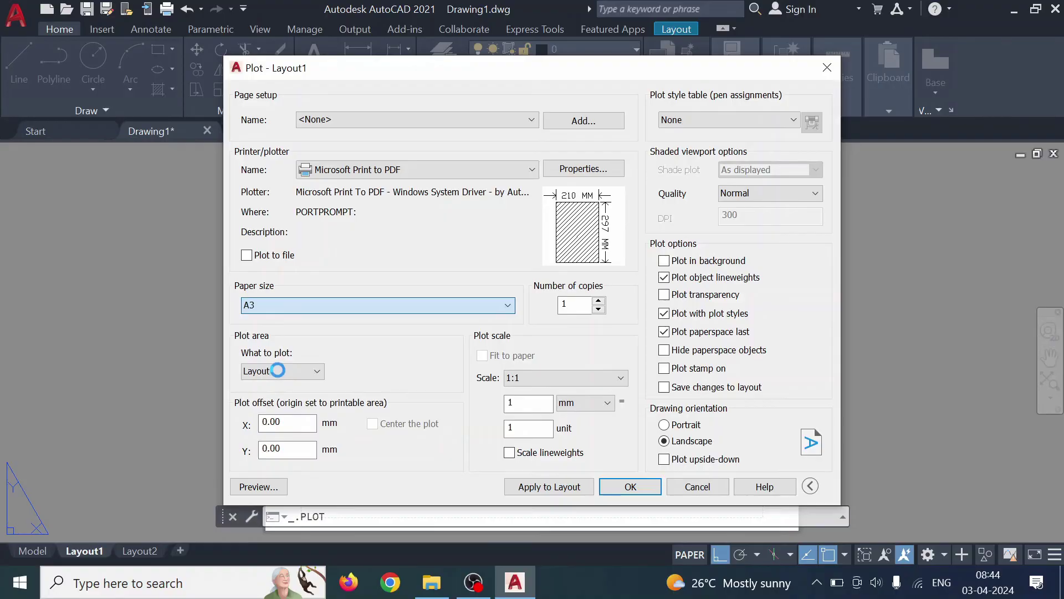
Assign the monochrome.ctb plot style table, apply the plot settings to the layout, and close the dialog without plotting.
click(730, 123)
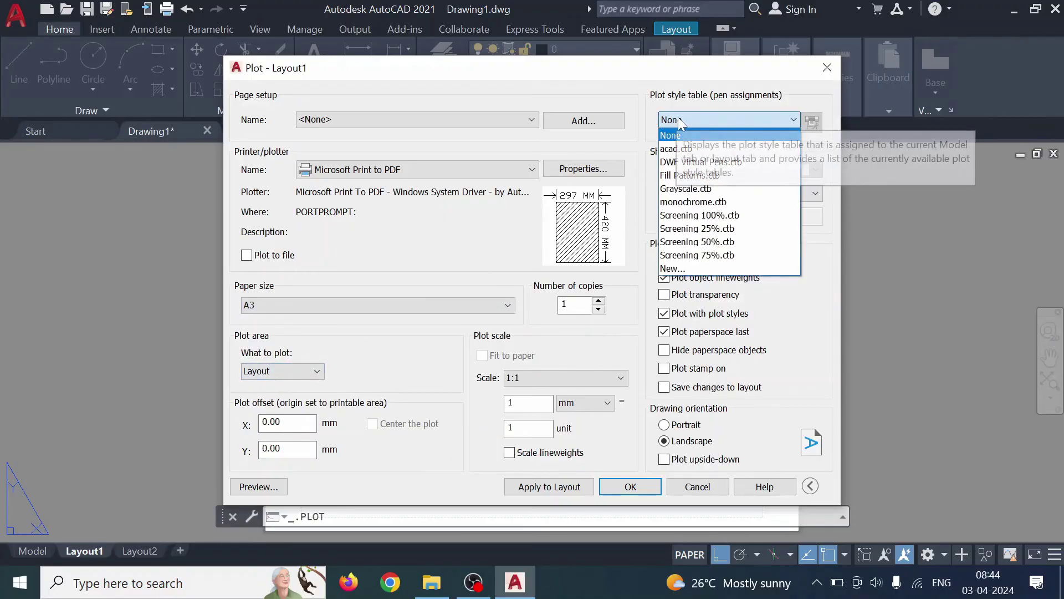
click(690, 202)
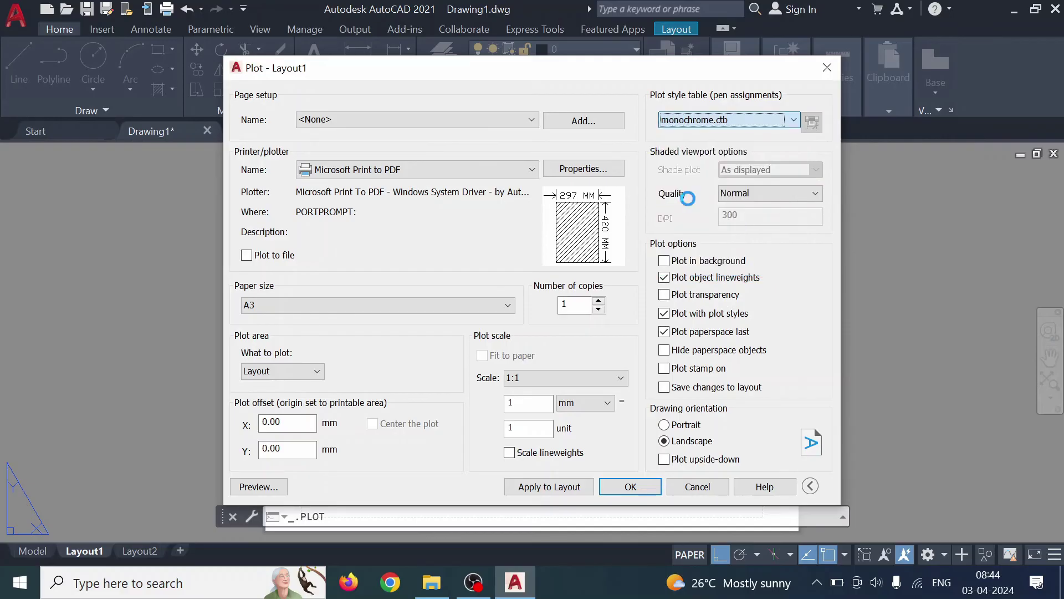
click(555, 489)
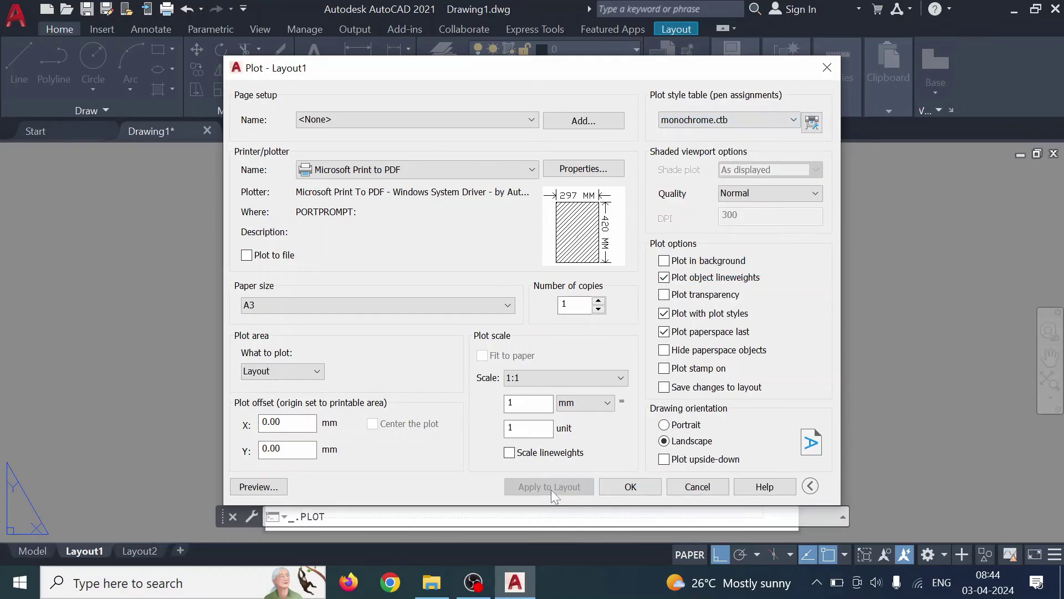
click(697, 487)
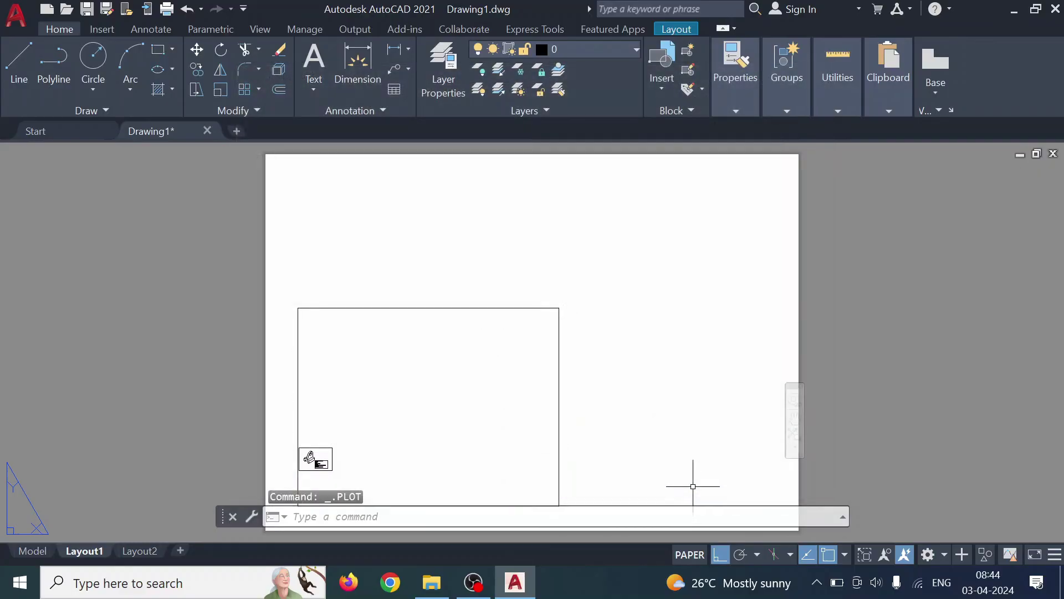
Delete the existing viewport from the Layout1 sheet.
click(483, 307)
key(Delete)
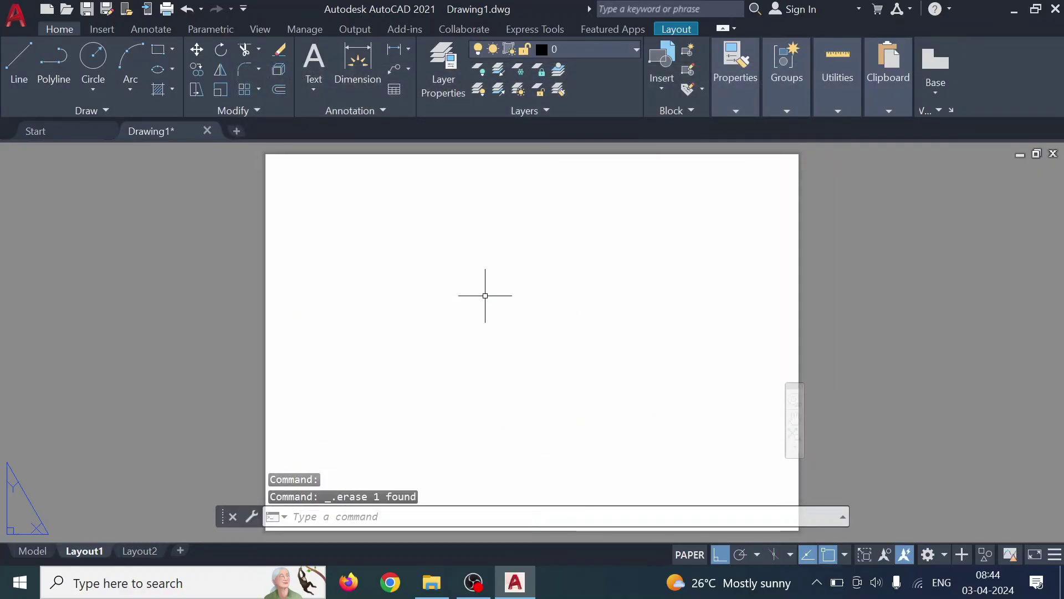
scroll(490, 296, down, 2)
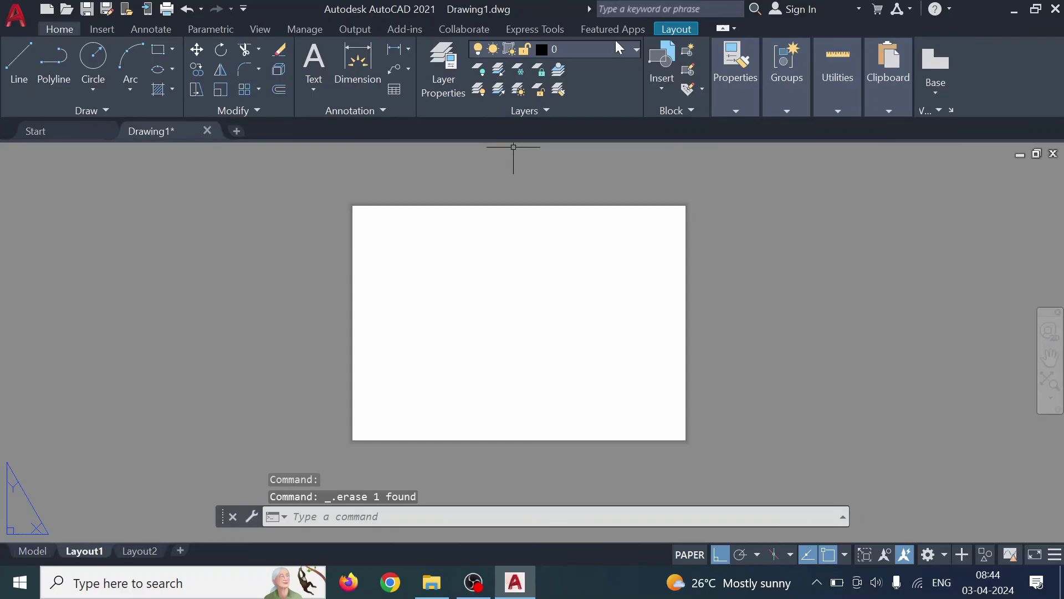
Create a rectangular viewport covering nearly the whole Layout1 sheet, leaving a narrow margin around it.
click(665, 29)
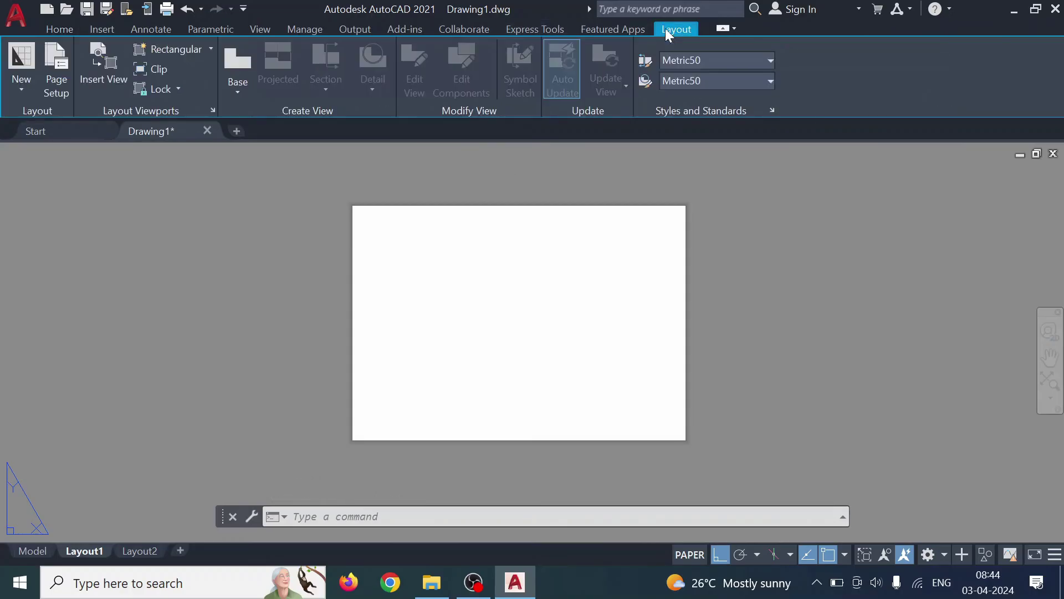
click(195, 54)
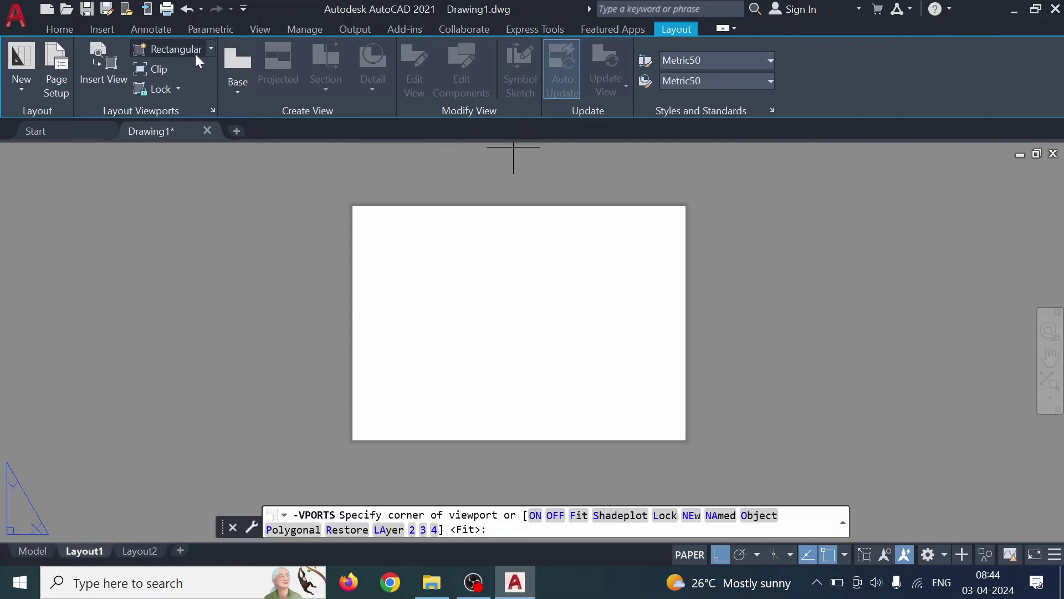
click(355, 211)
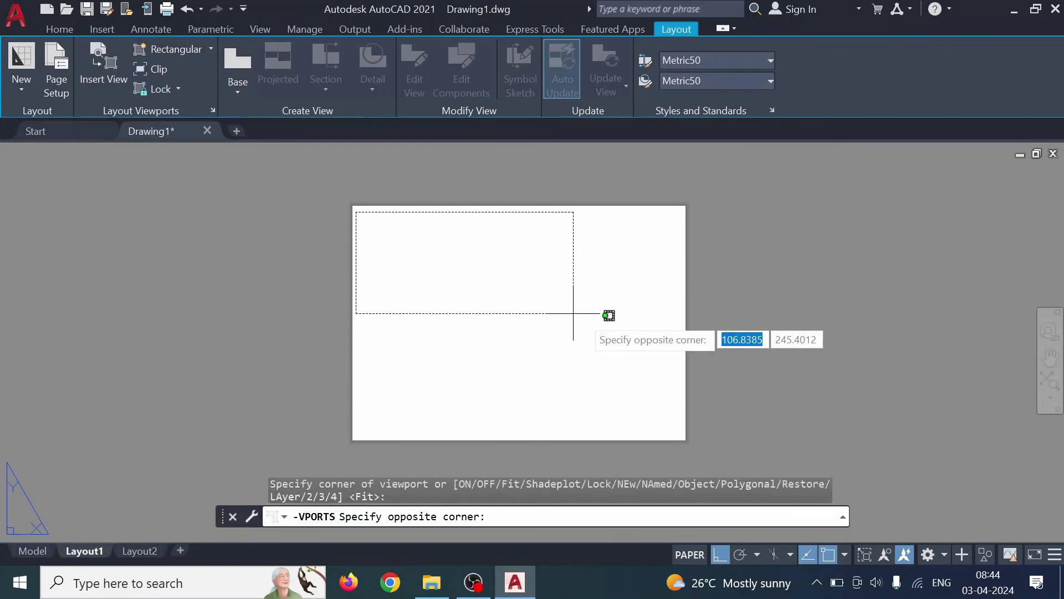
click(685, 434)
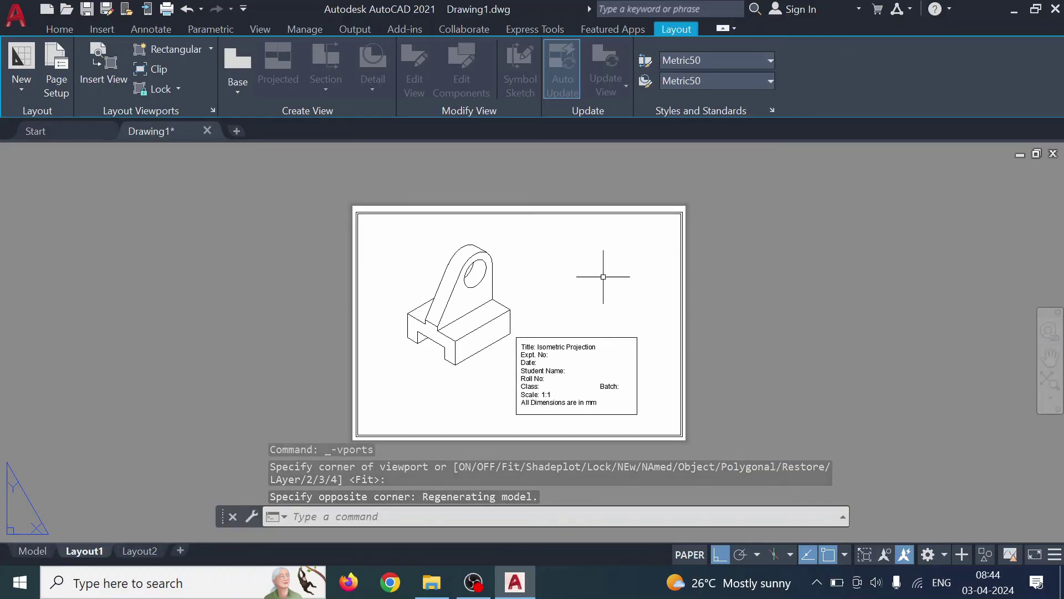
key(Escape)
Activate the new viewport and adjust its view so the bracket and title block fit within the sheet.
double_click(628, 273)
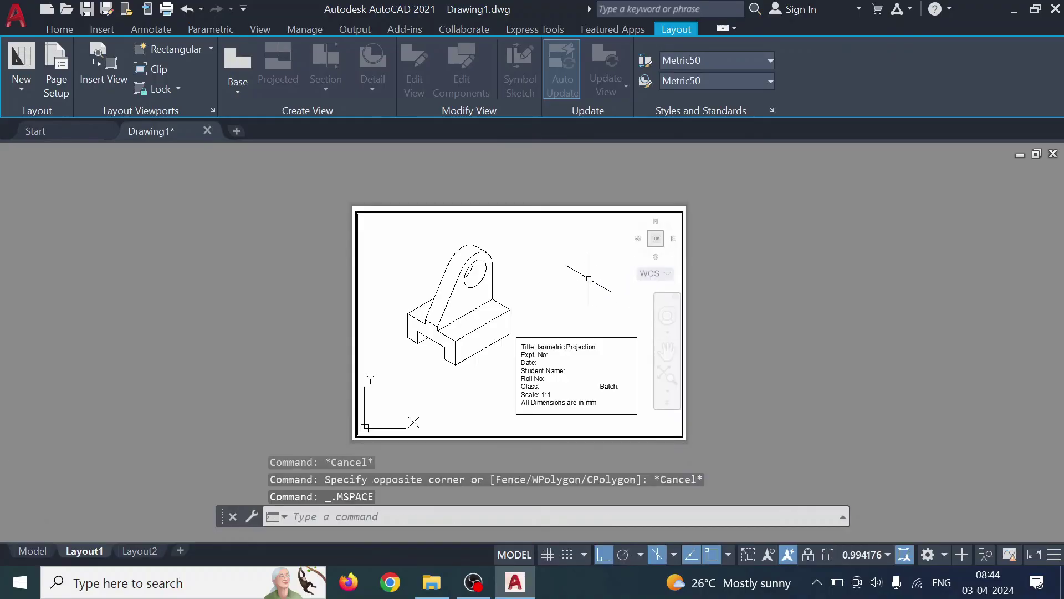
scroll(591, 276, up, 2)
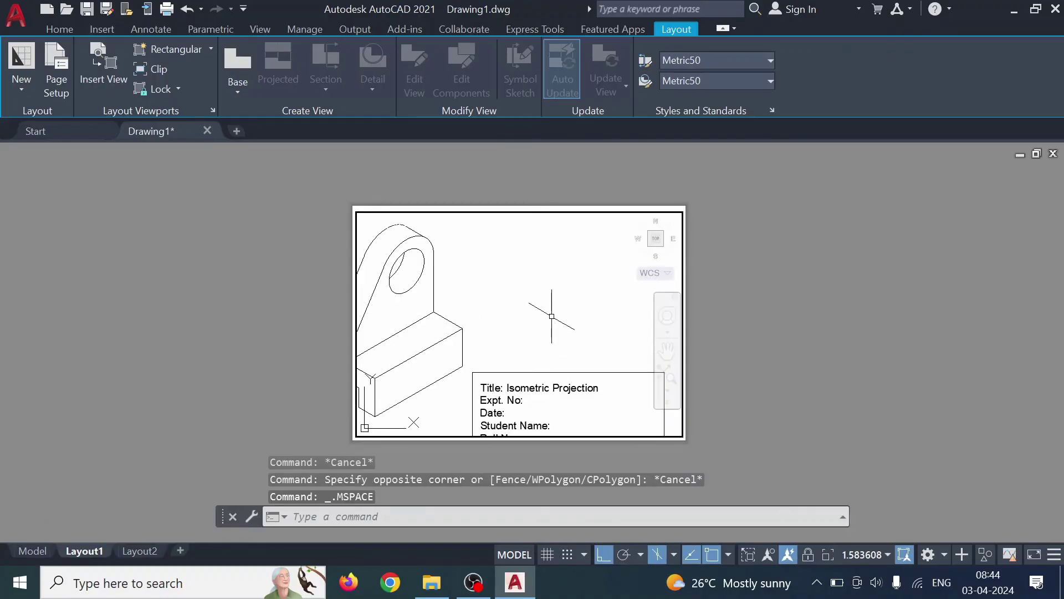
scroll(552, 316, down, 2)
middle_drag(551, 304, 574, 300)
scroll(574, 299, up, 2)
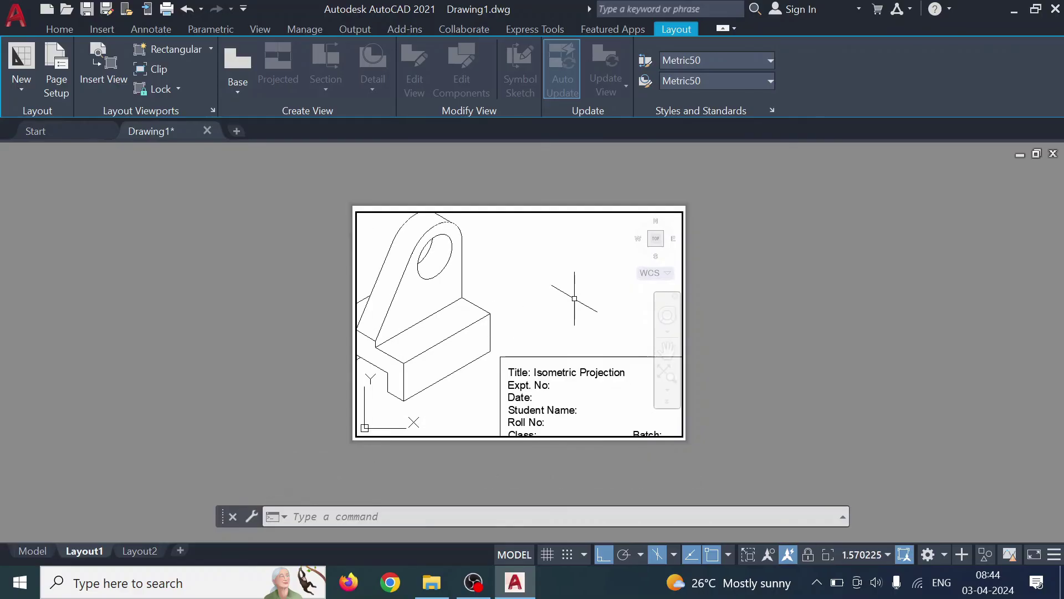
scroll(571, 302, down, 2)
mouse_move(570, 301)
mouse_down()
mouse_move(582, 302)
mouse_move(554, 291)
mouse_up()
click(404, 254)
mouse_move(426, 281)
middle_down()
mouse_move(411, 281)
mouse_move(420, 288)
middle_up()
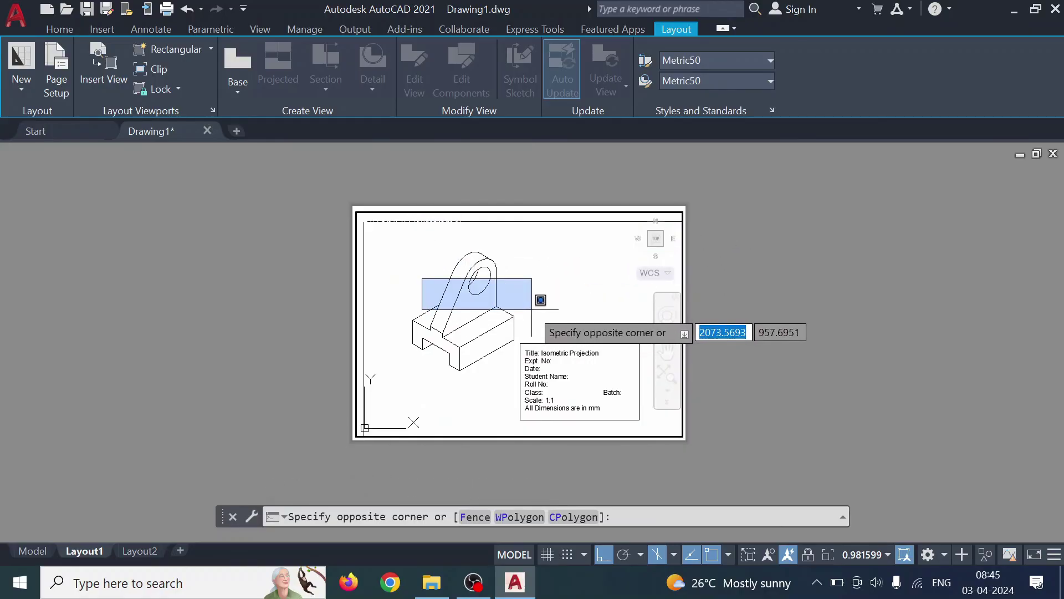
key(Escape)
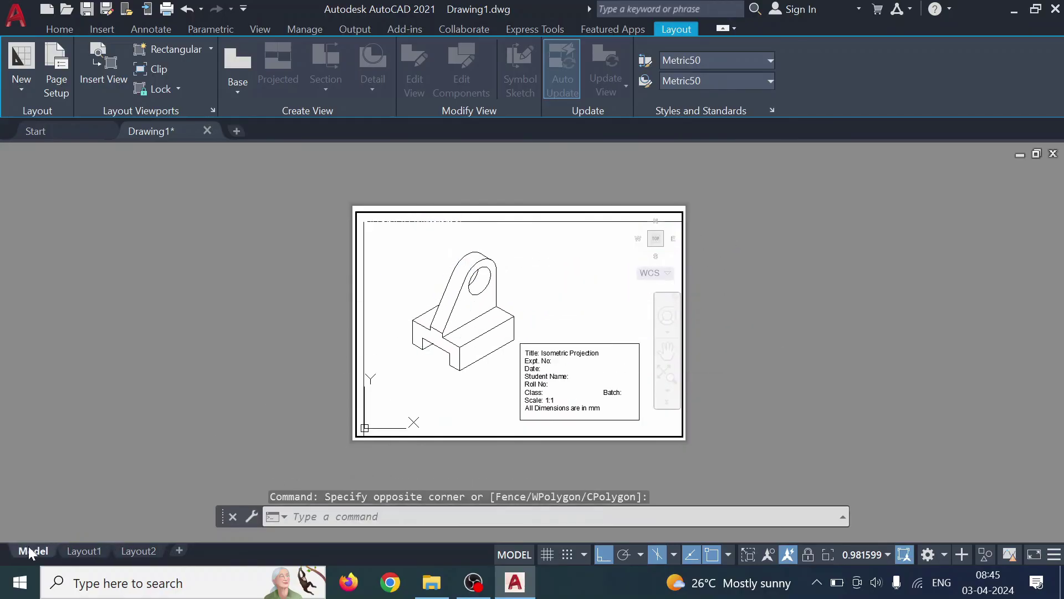
Delete the outer frame rectangle in model space and return to Layout1.
click(32, 551)
click(600, 242)
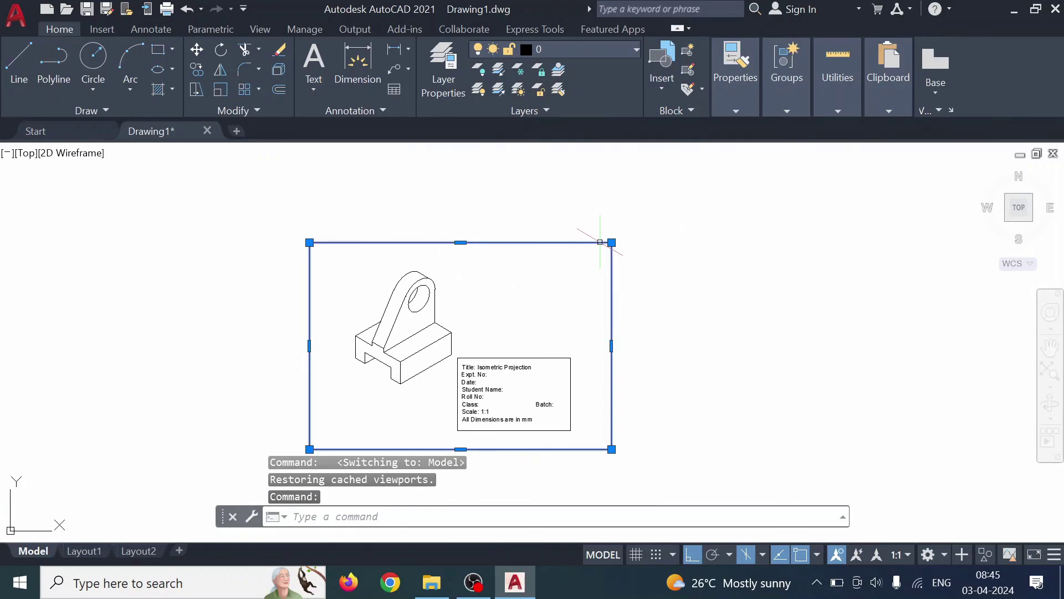
key(Delete)
click(85, 551)
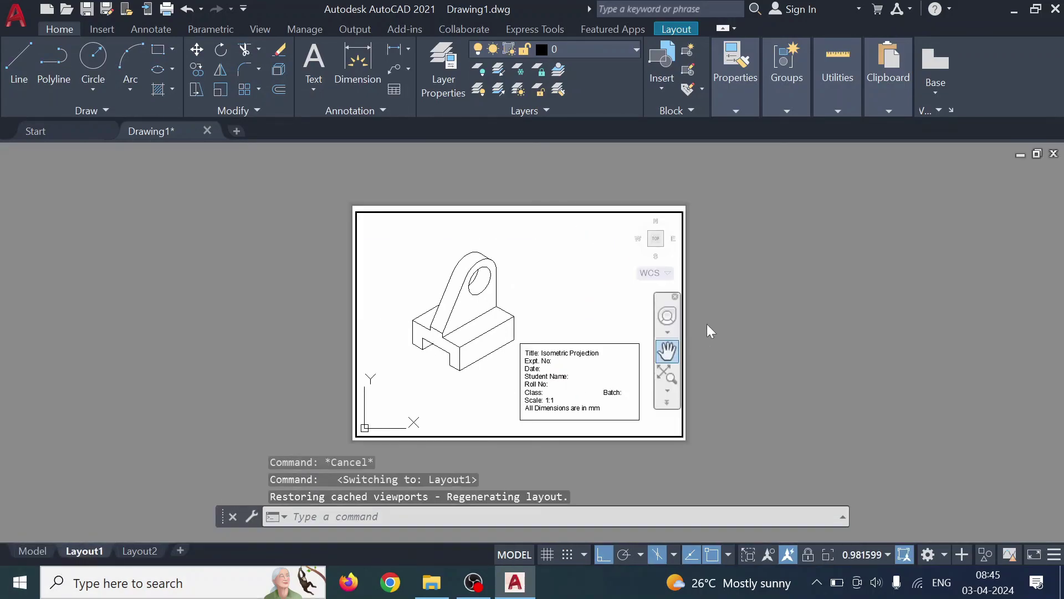
Fine-tune the view inside the Layout1 viewport, shifting the bracket and title block slightly up and left within the sheet border.
scroll(637, 318, down, 1)
scroll(640, 318, up, 3)
scroll(642, 319, down, 2)
middle_drag(641, 320, 609, 288)
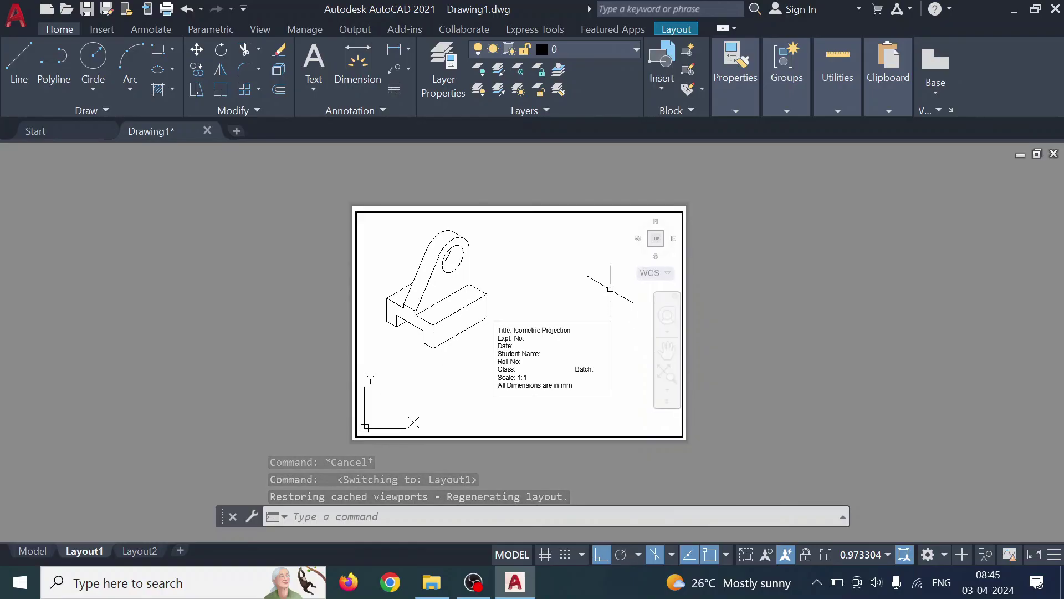
Plot Layout1 to PDF with the current A3 landscape settings and save the output in Documents as 111.
right_click(92, 551)
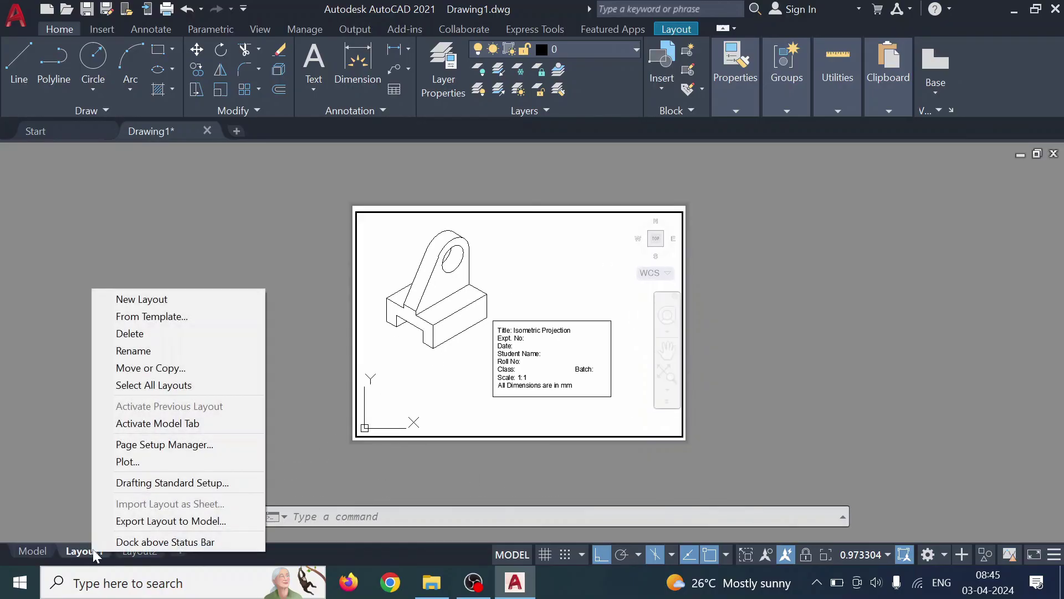
click(145, 463)
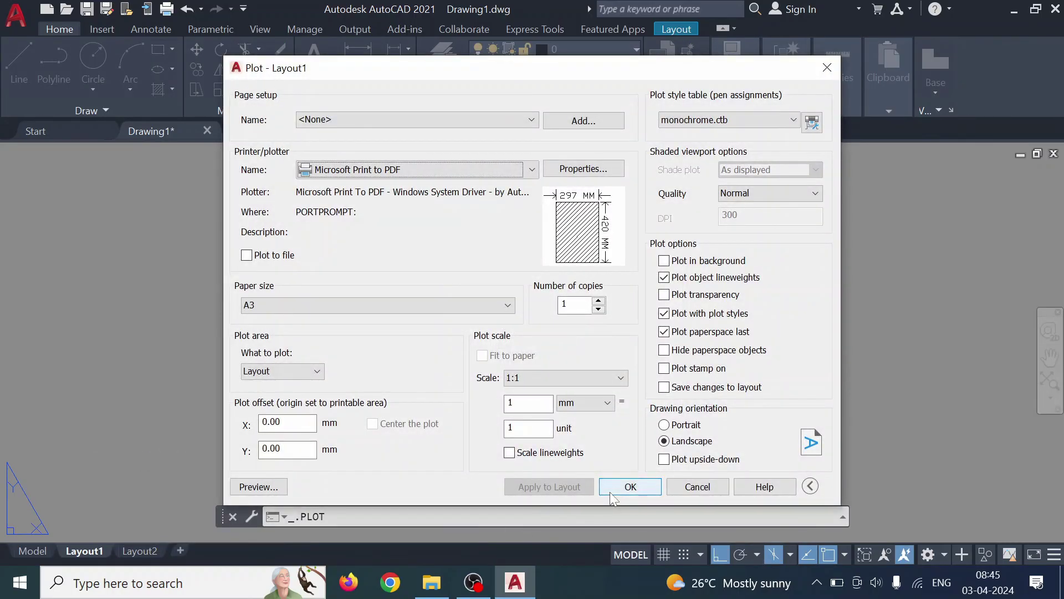
click(612, 493)
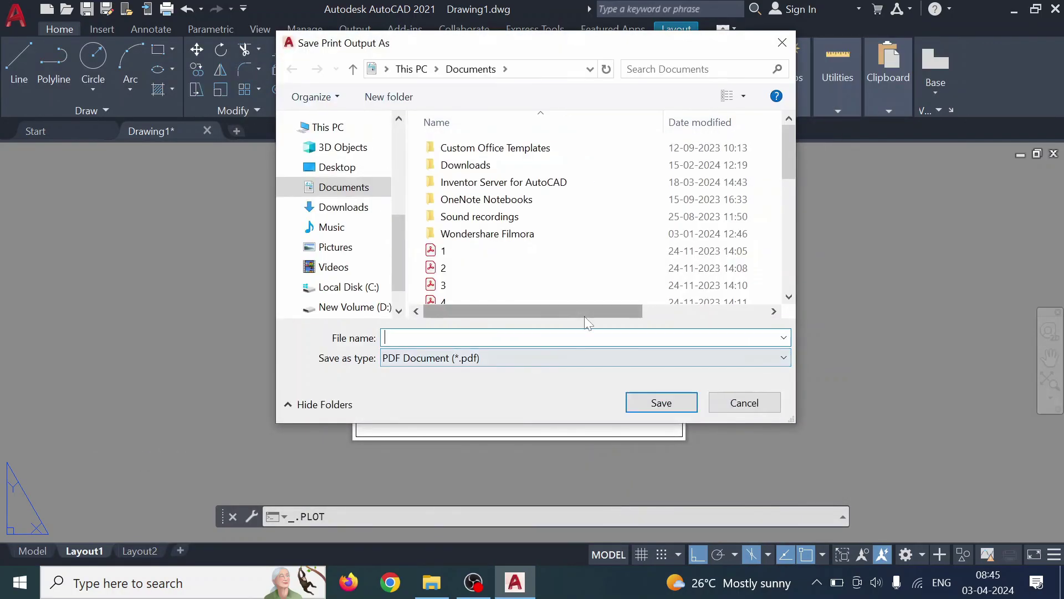
text(111)
click(678, 403)
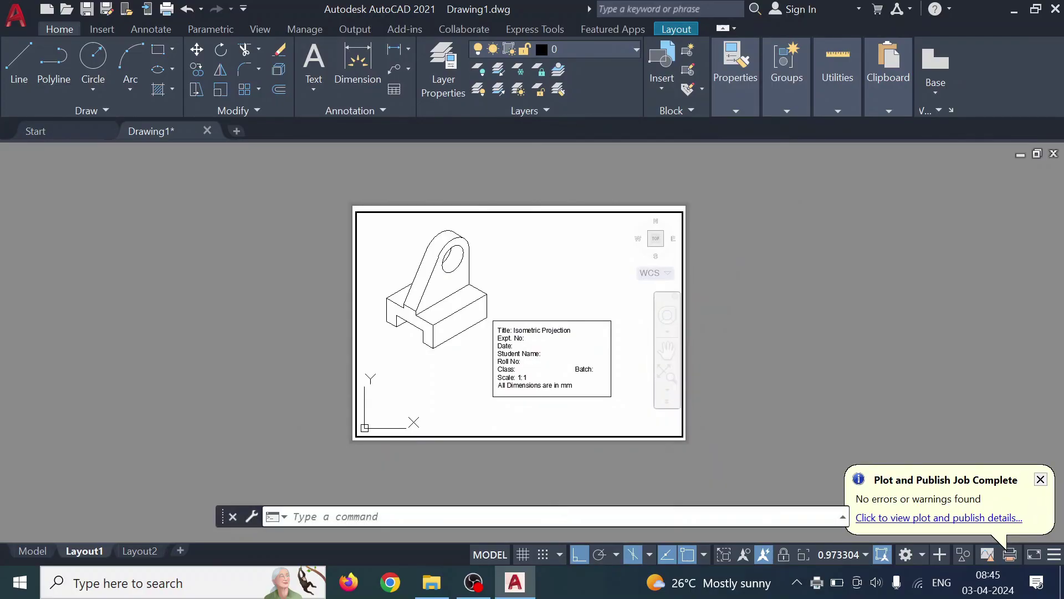
Switch to File Explorer, open 111.pdf from the Documents folder and check the plotted bracket and title block.
right_click(421, 589)
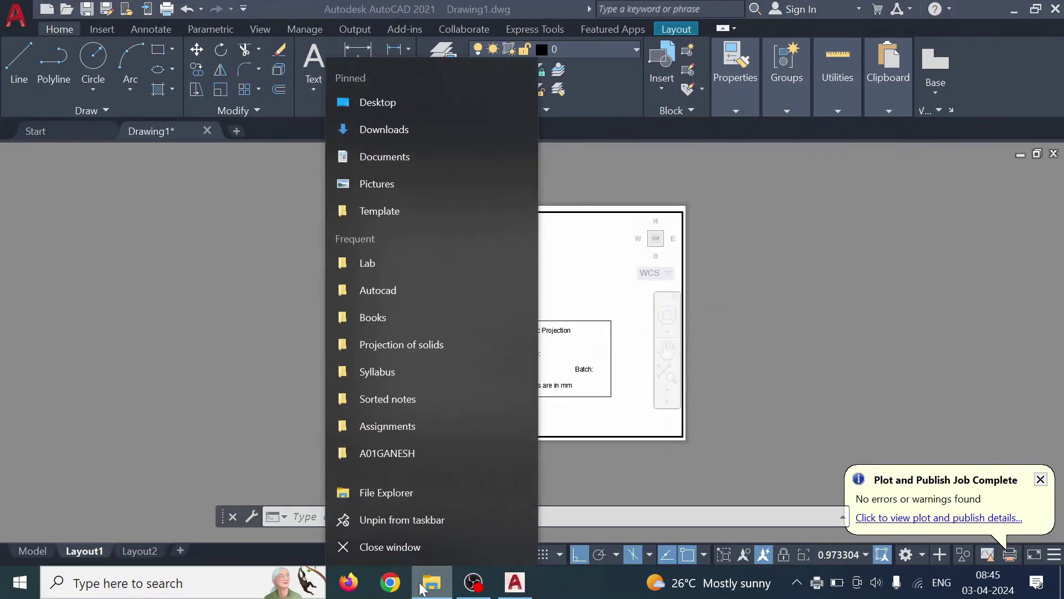
click(398, 158)
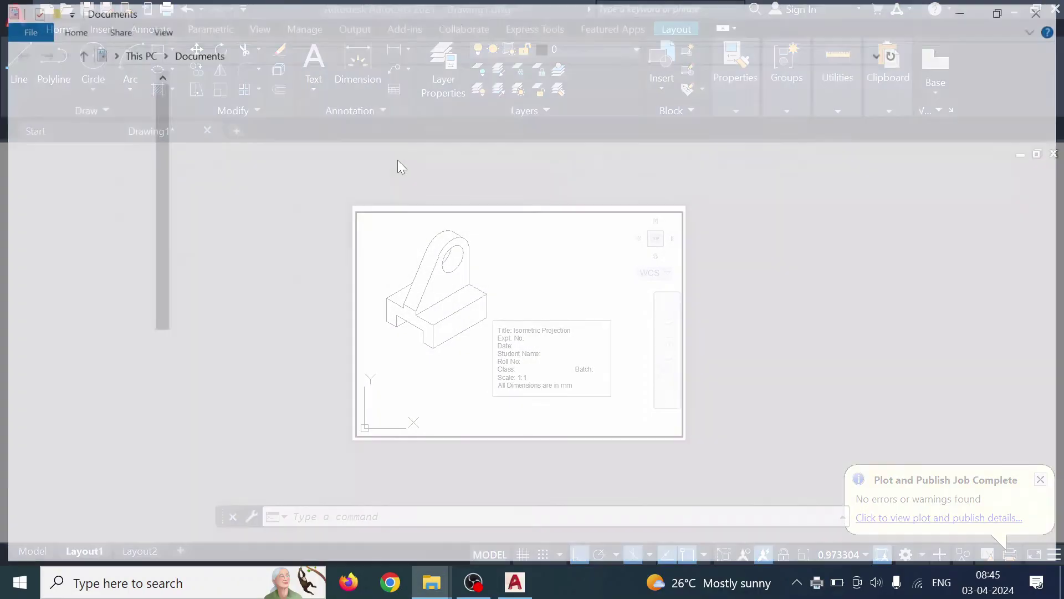
double_click(235, 458)
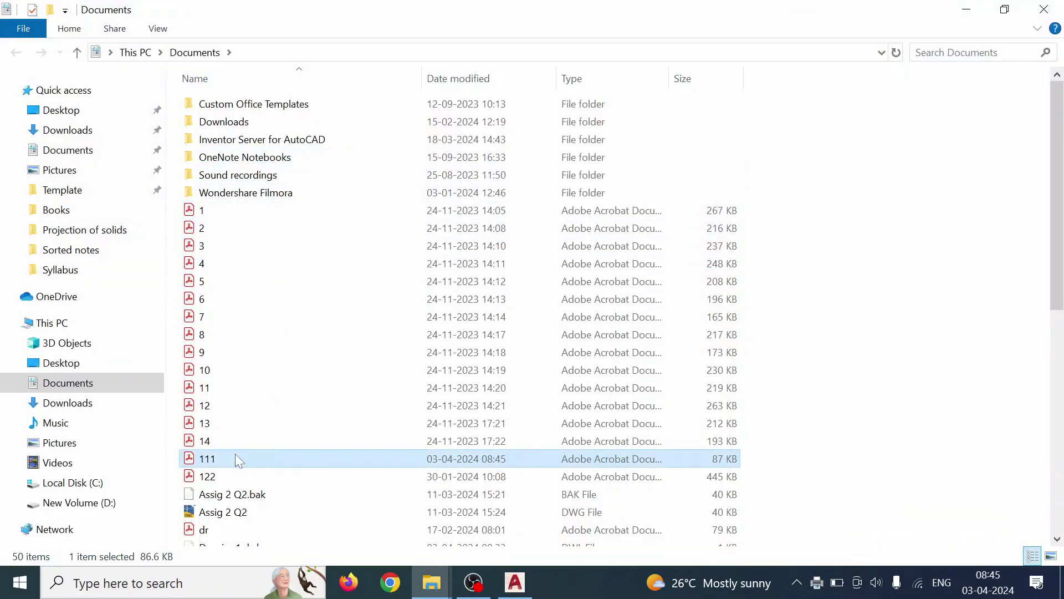
scroll(721, 333, down, 10)
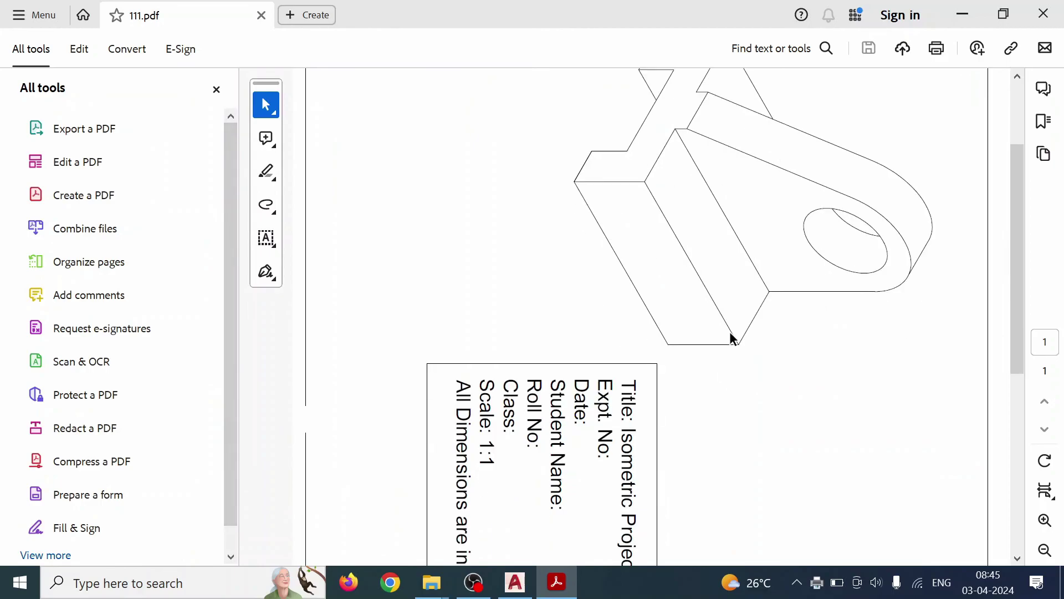
scroll(737, 361, up, 6)
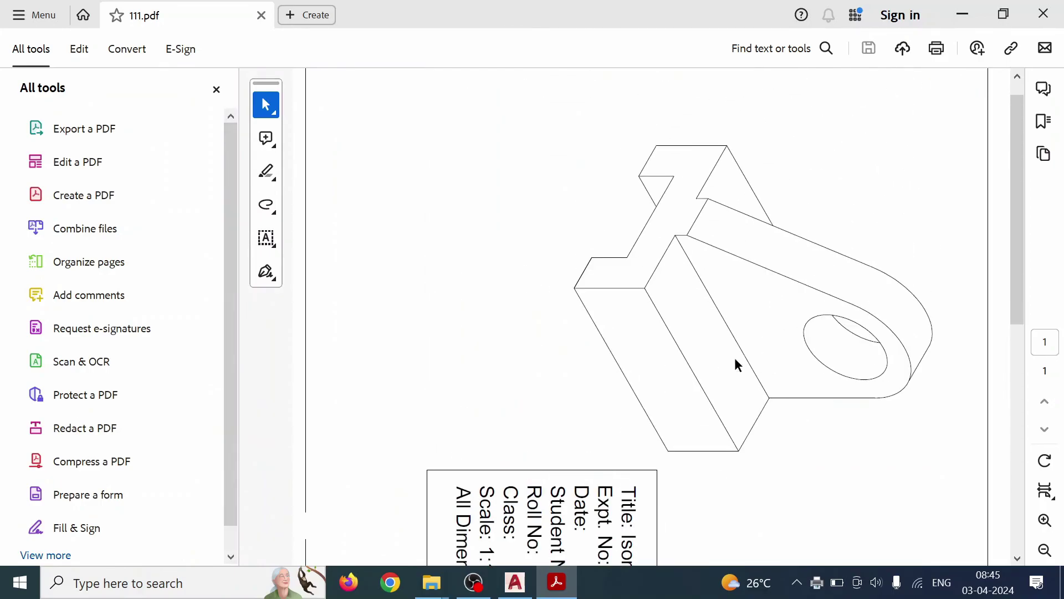
scroll(738, 369, down, 4)
scroll(737, 372, down, 2)
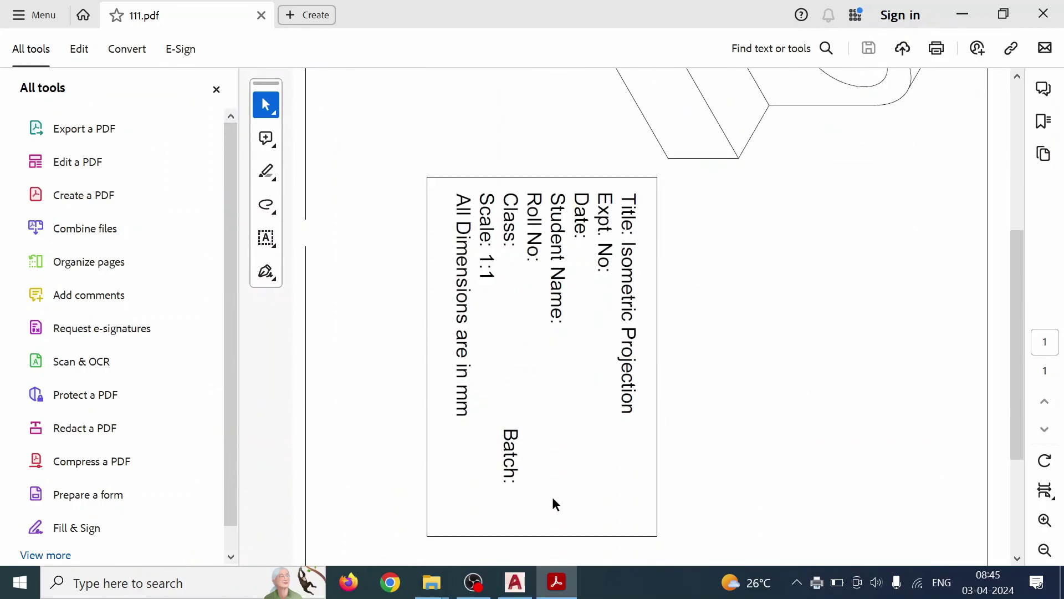